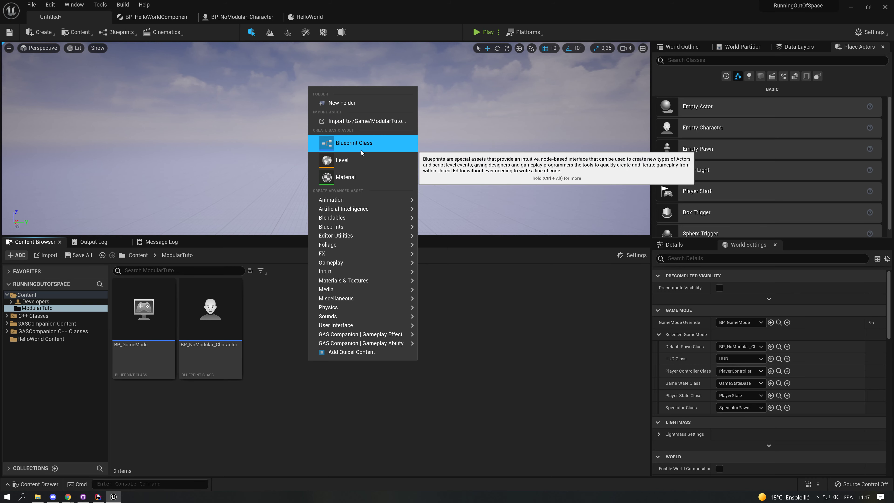
Step: Create a Blueprint class derived from ModularCharacter in the ModularTuto folder and name it BP_Modular_Character
click(360, 149)
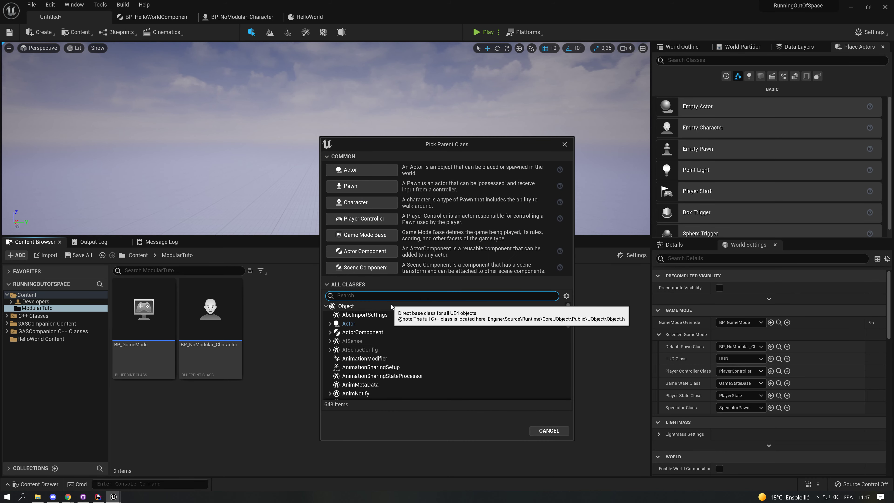
text(Modu)
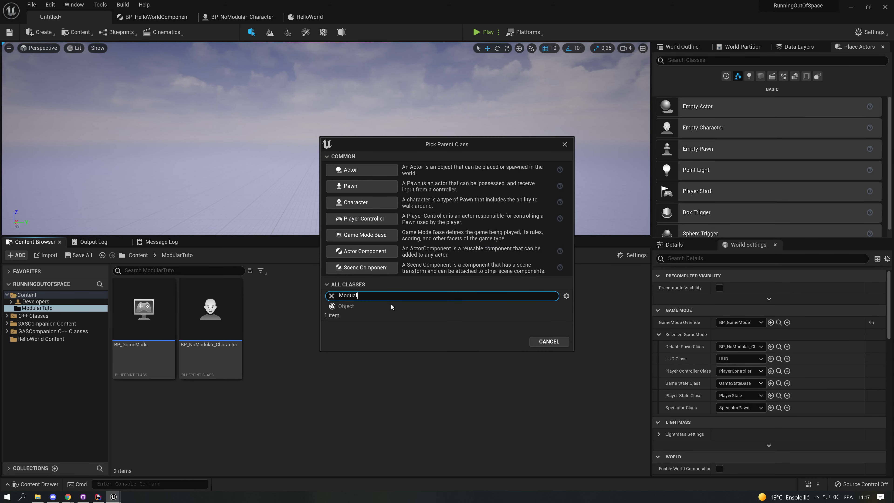
text(larCha)
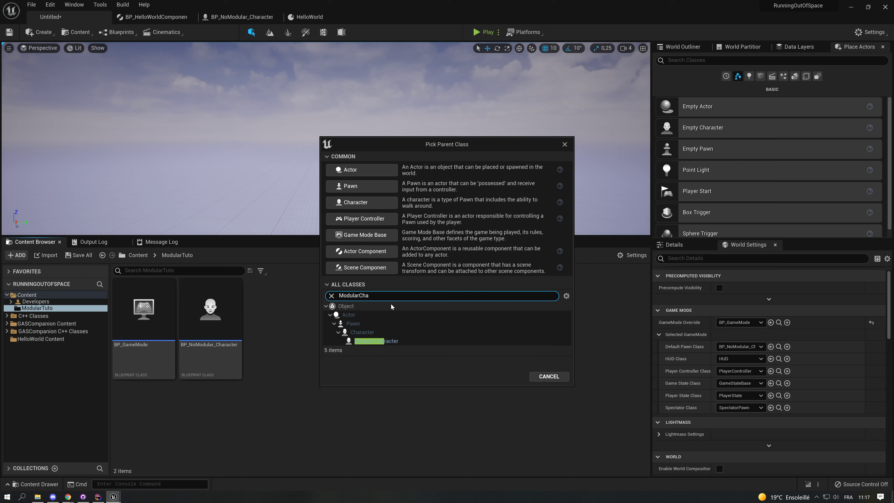
click(403, 340)
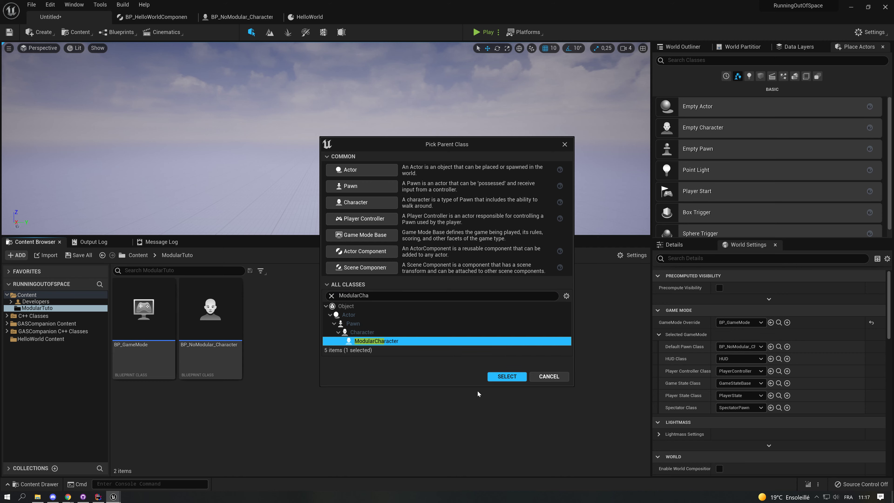
click(505, 379)
text(BP)
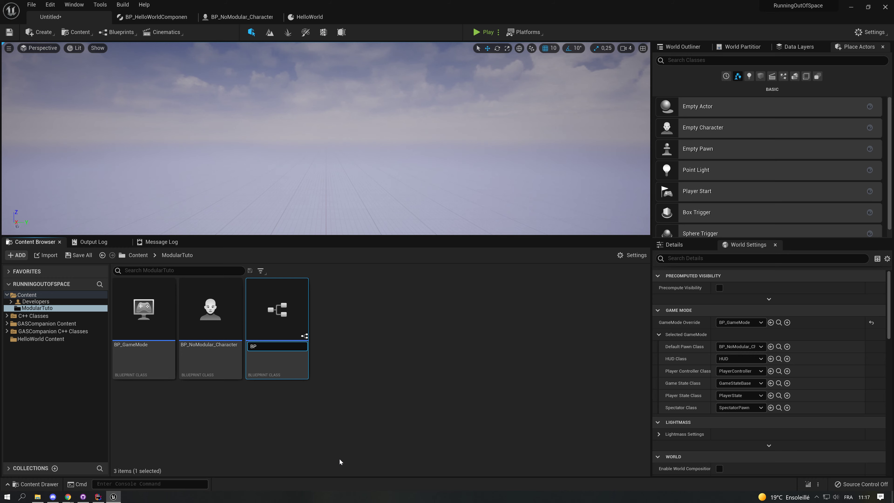
text(_Modular_Character)
key(Return)
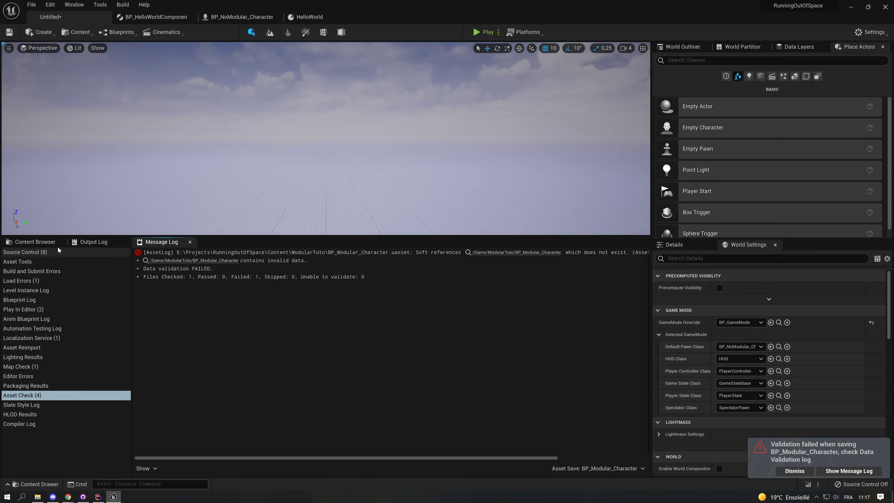
Step: Examine the event graph nodes in the BP_NoModular_Character and BP_HelloWorldComponent blueprints, returning to the level editor
click(60, 243)
double_click(270, 296)
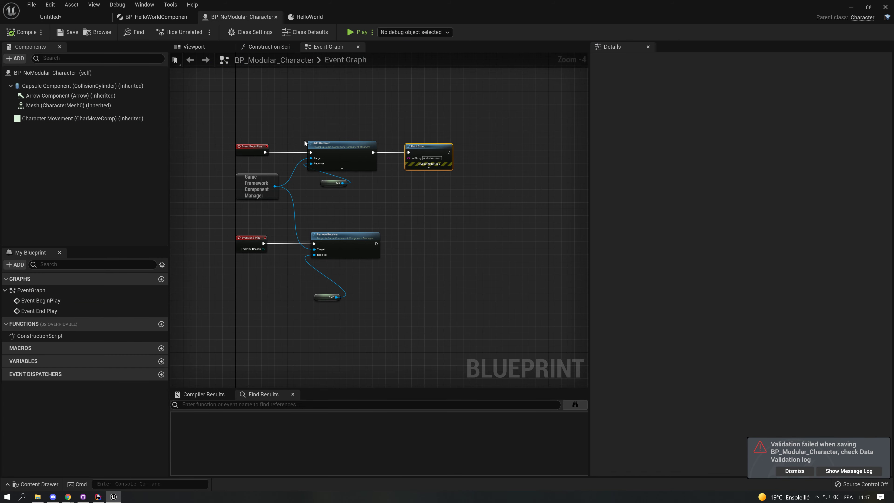
right_drag(304, 143, 301, 159)
drag(228, 133, 481, 356)
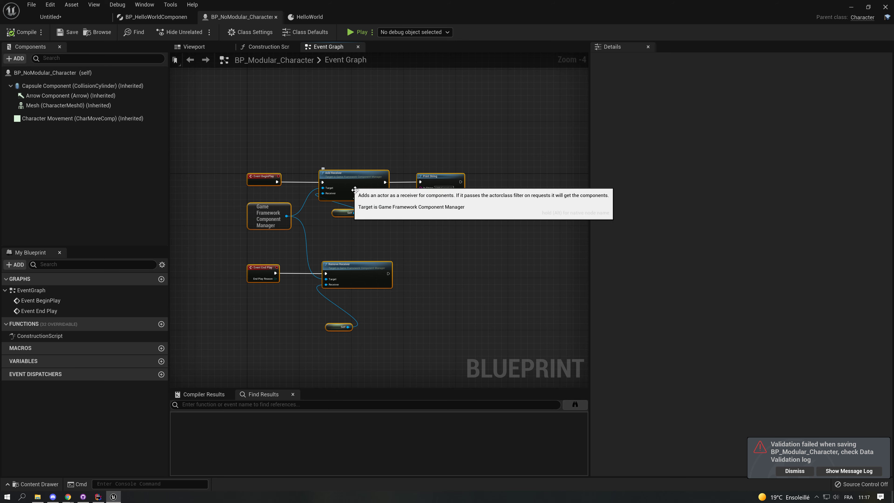
right_drag(416, 243, 318, 149)
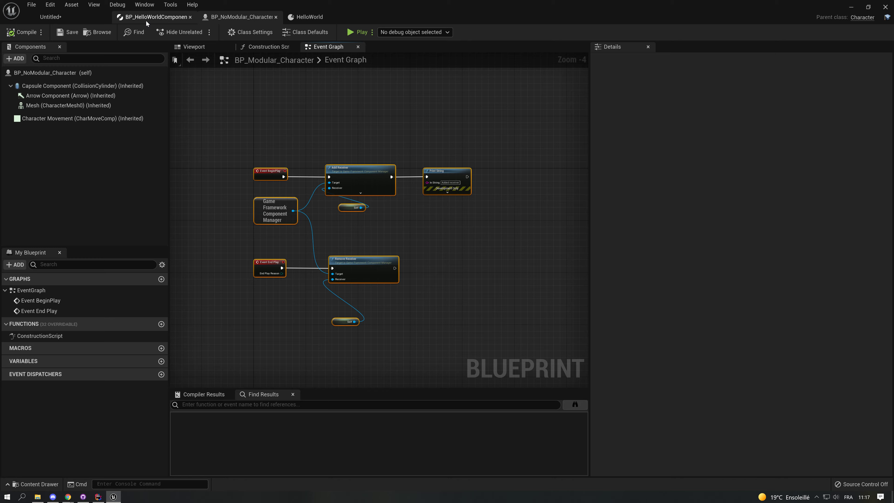
click(153, 17)
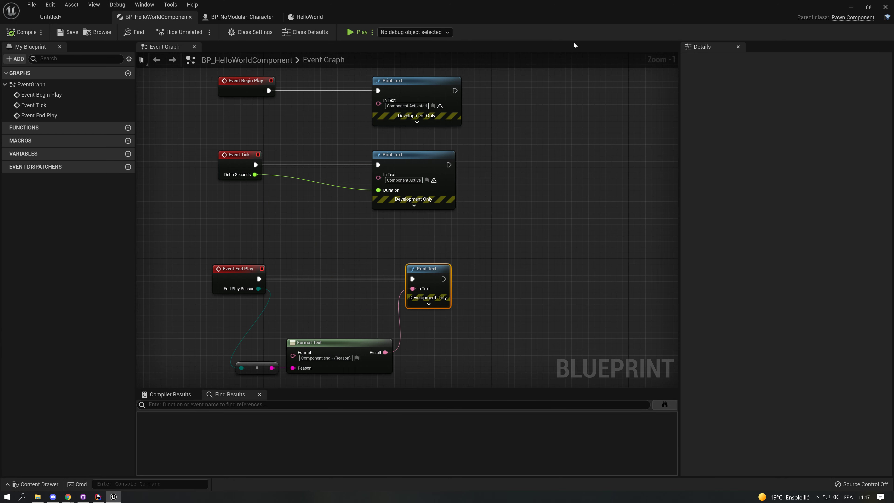
click(50, 17)
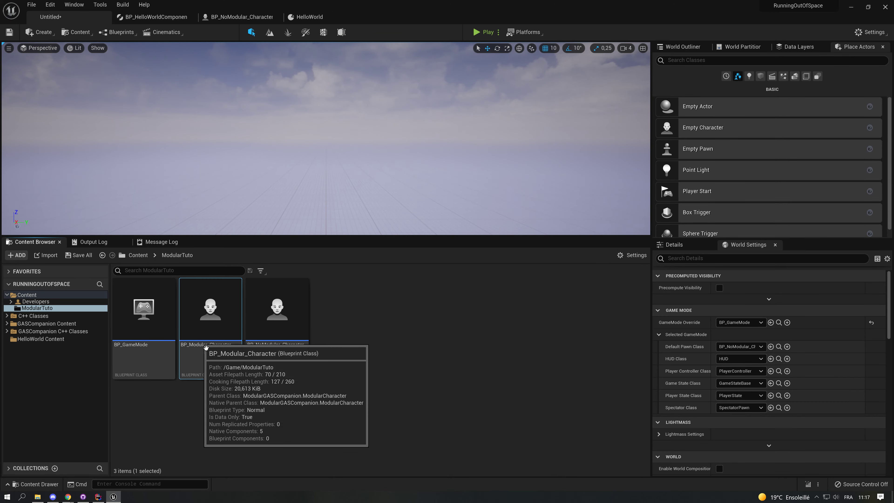
Step: Open the BP_Modular_Character blueprint and inspect its event graph, checking back with the assets in ModularTuto
double_click(210, 319)
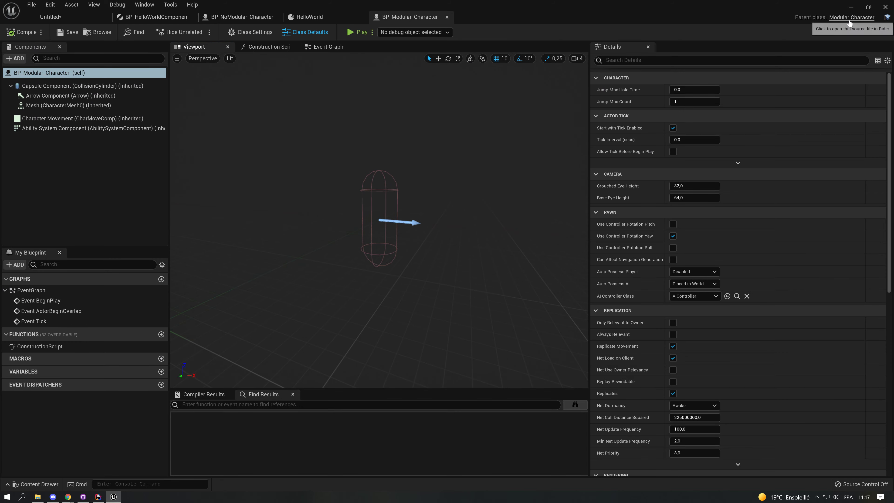
click(326, 46)
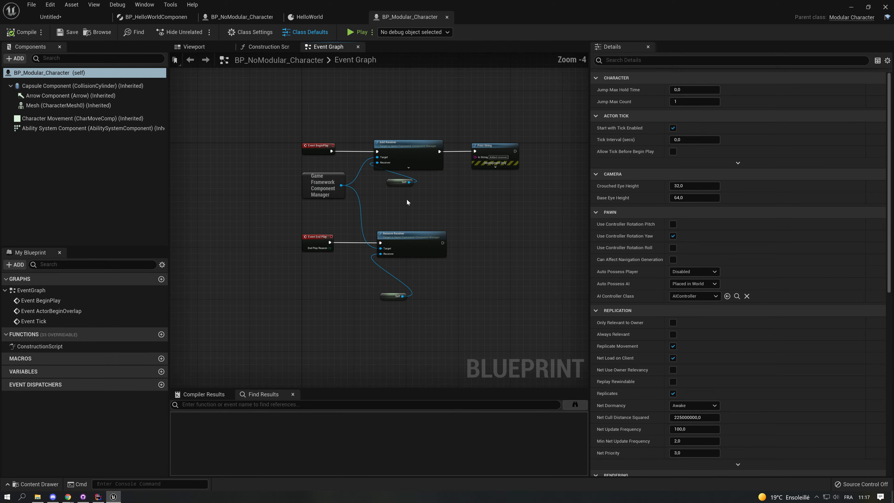
click(77, 21)
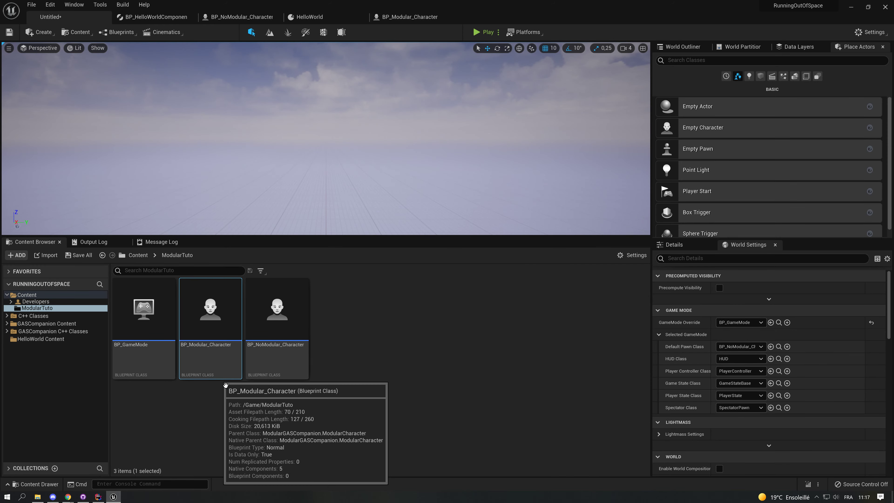
double_click(292, 359)
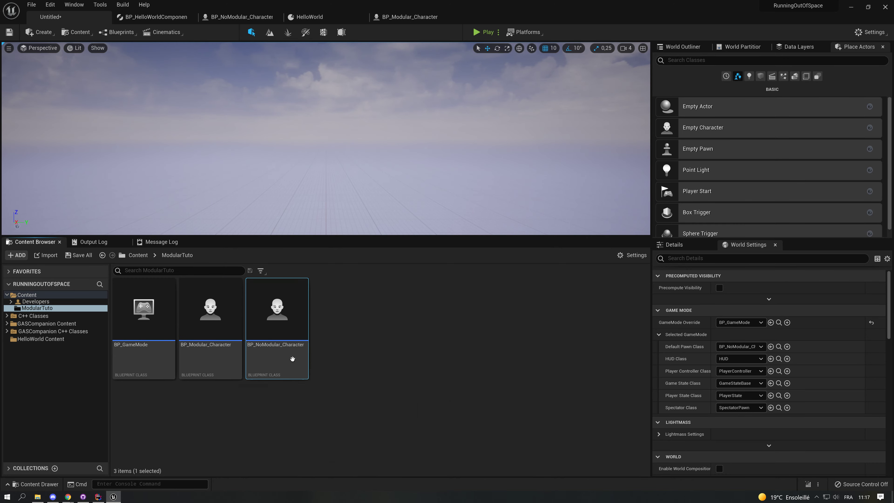
Step: Delete all nodes from the event graph in the BP_Modular_Character editor and compile the blueprint
click(409, 17)
drag(296, 137, 499, 333)
key(Delete)
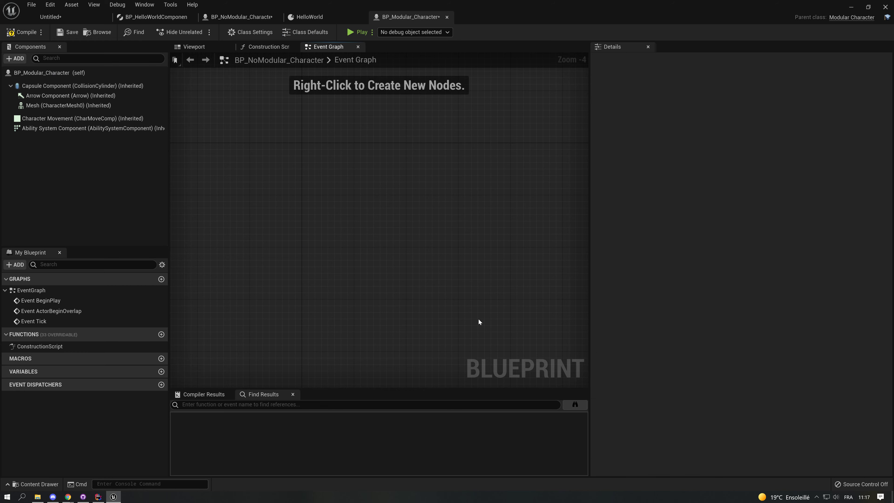
click(21, 32)
right_drag(381, 216, 353, 289)
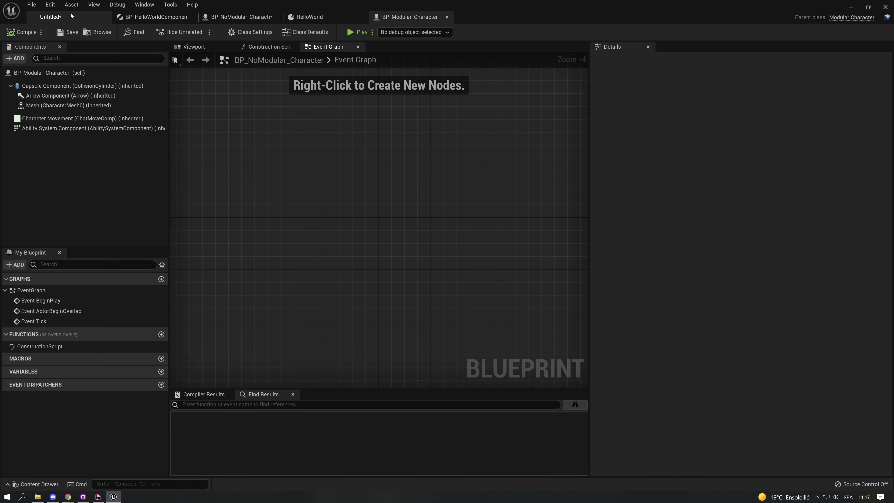
Step: Open the HelloWorld game feature data asset from the HelloWorld Content folder
click(51, 17)
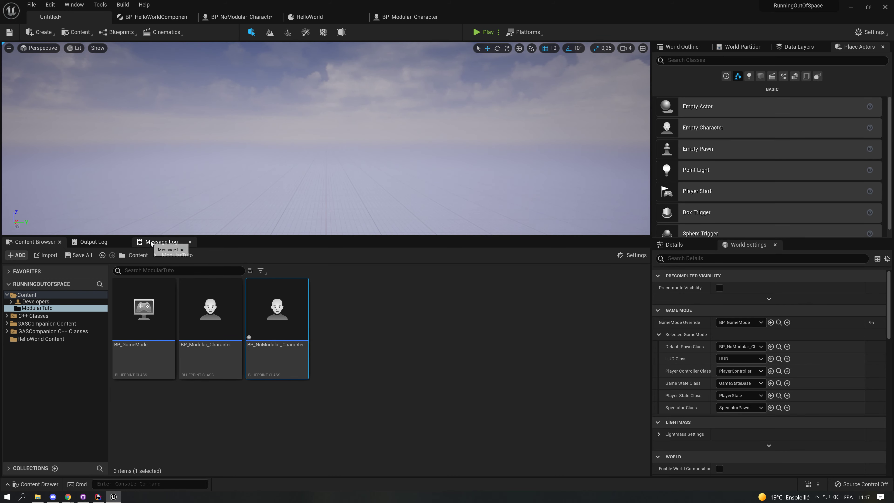
click(162, 242)
click(88, 242)
click(39, 242)
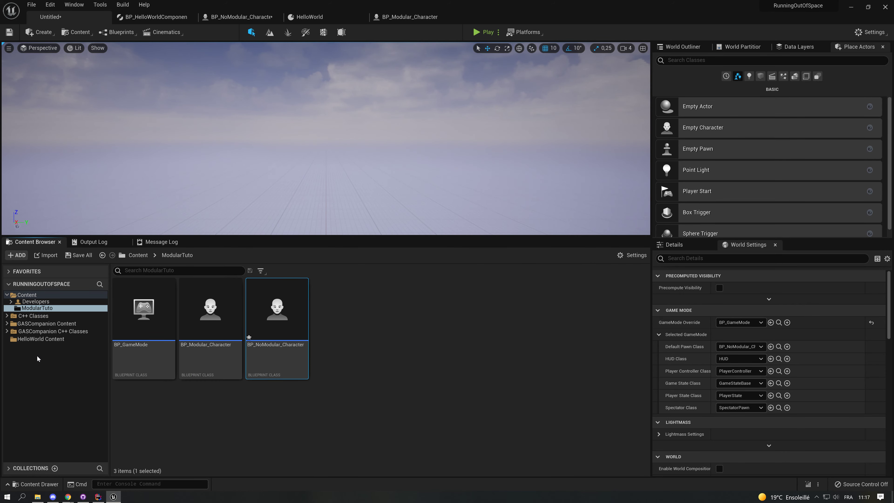
click(48, 340)
double_click(210, 310)
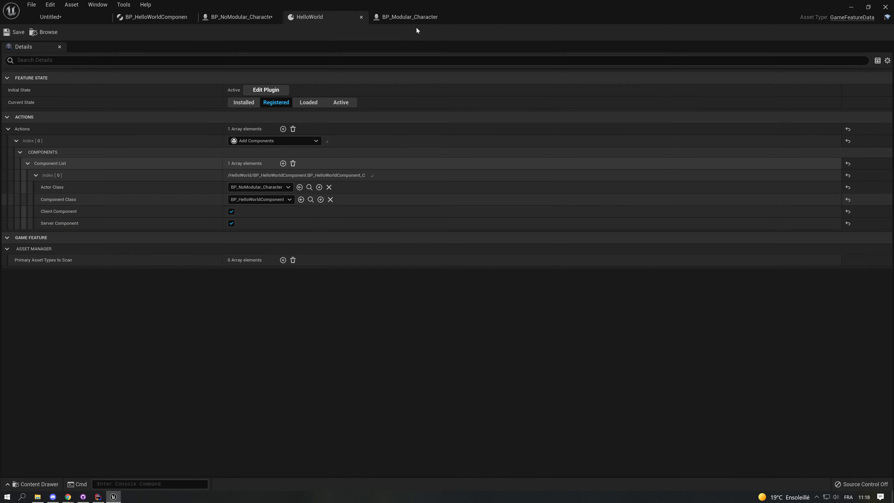
Step: Set the Actor Class of the HelloWorld component entry to BP_Modular_Character and save the data asset
click(260, 187)
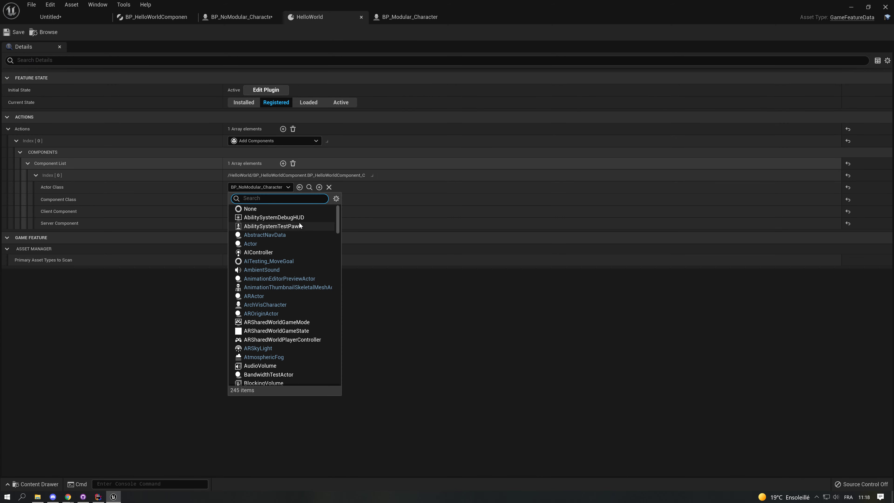
text(Modular)
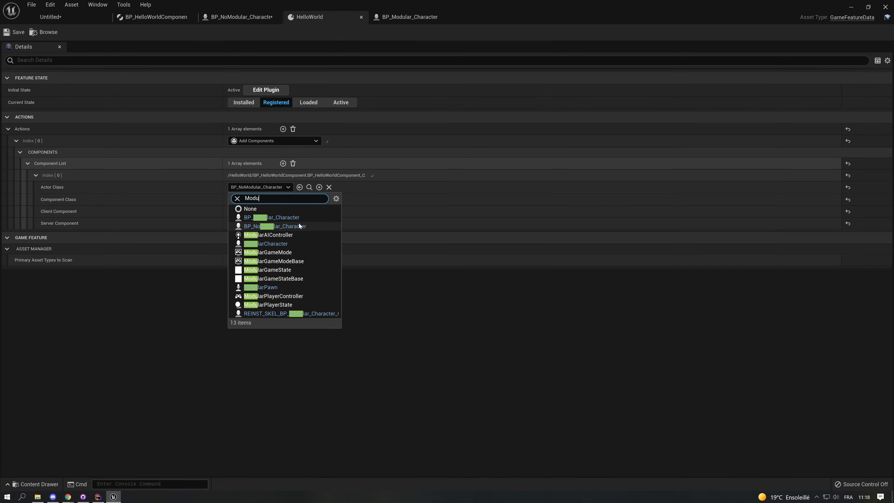
click(294, 226)
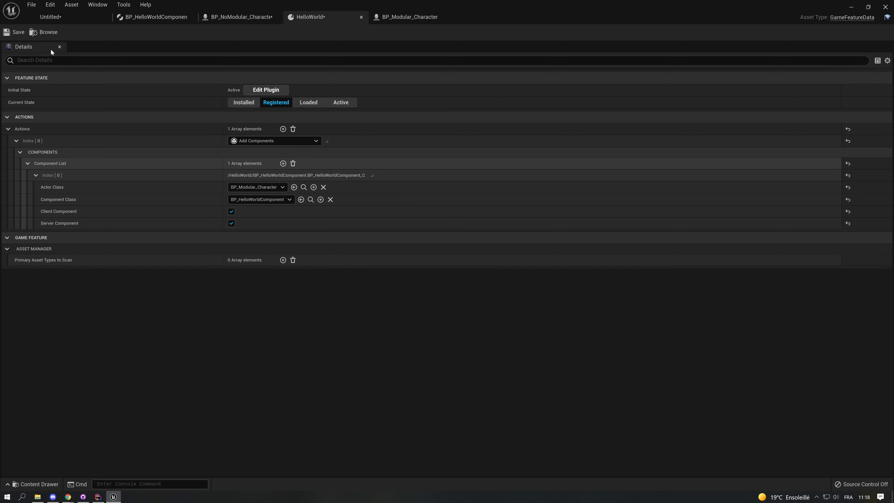
click(16, 33)
Step: Assign BP_Modular_Character from the ModularTuto folder as the level's Default Pawn Class in BP_GameMode
click(49, 17)
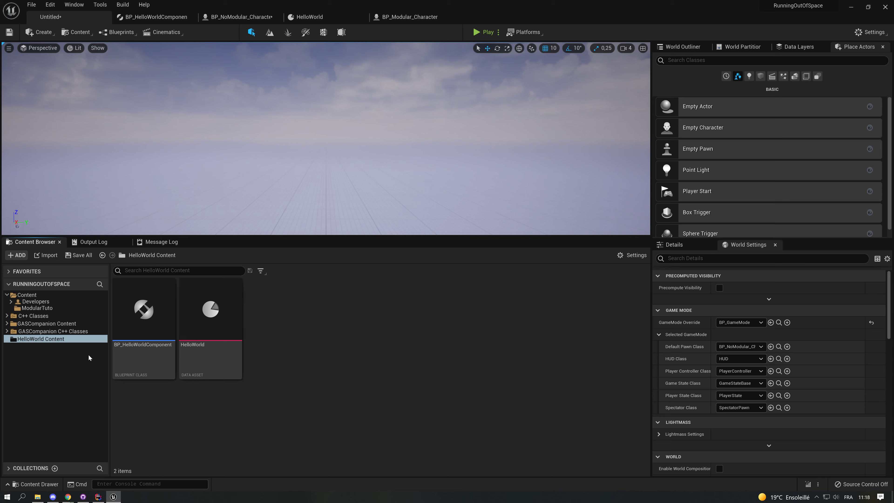
click(55, 307)
click(279, 333)
click(224, 338)
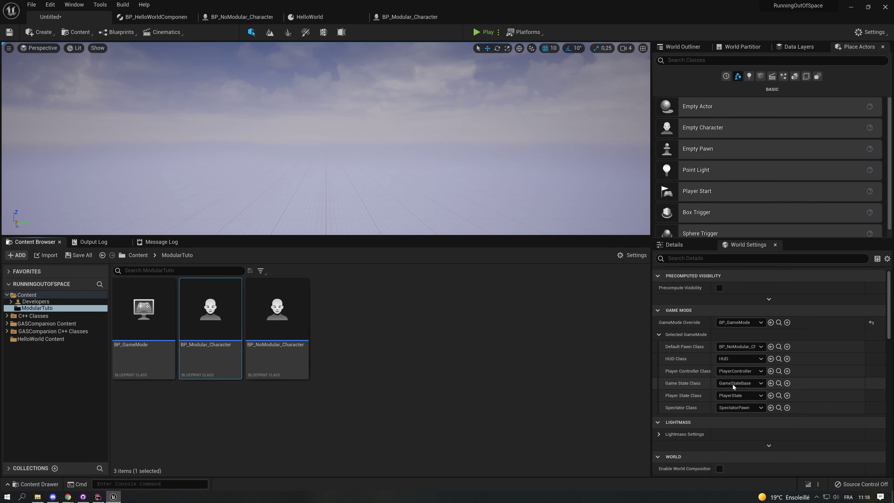
click(771, 347)
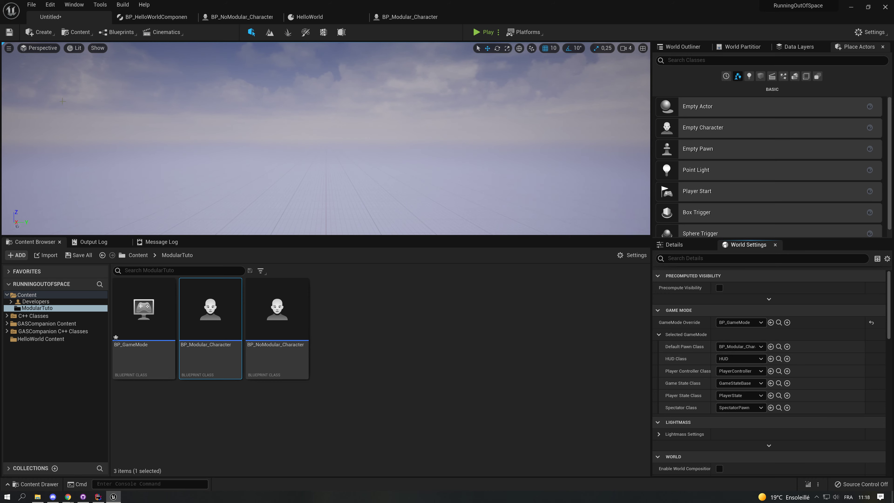
Step: Start saving all modified content, including BP_GameMode and the untitled level, choosing ModularTuto as the level's location
click(10, 32)
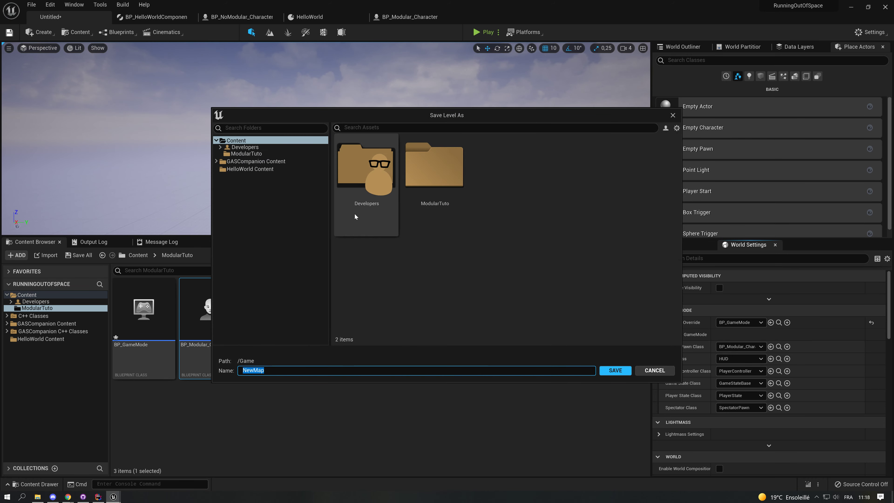
click(655, 370)
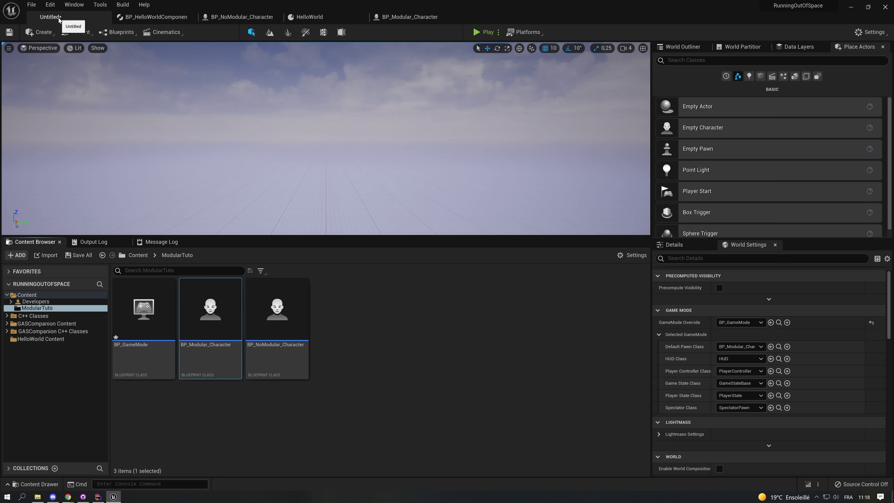
click(83, 254)
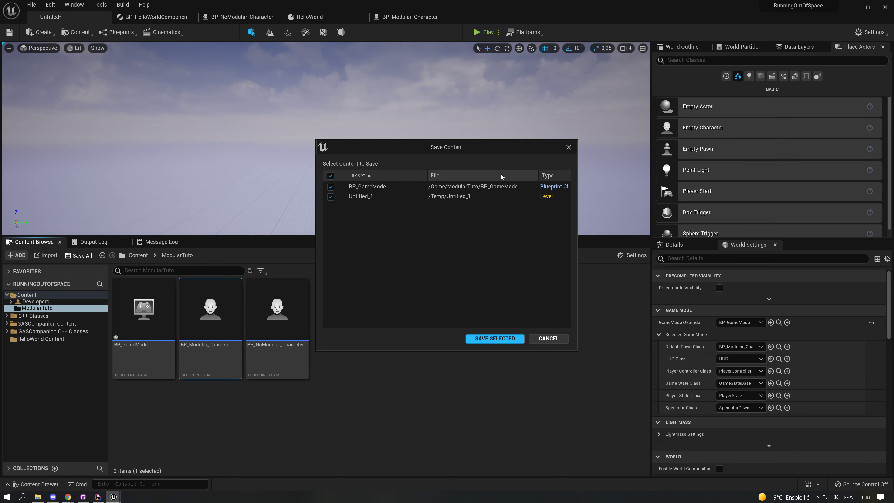
click(494, 338)
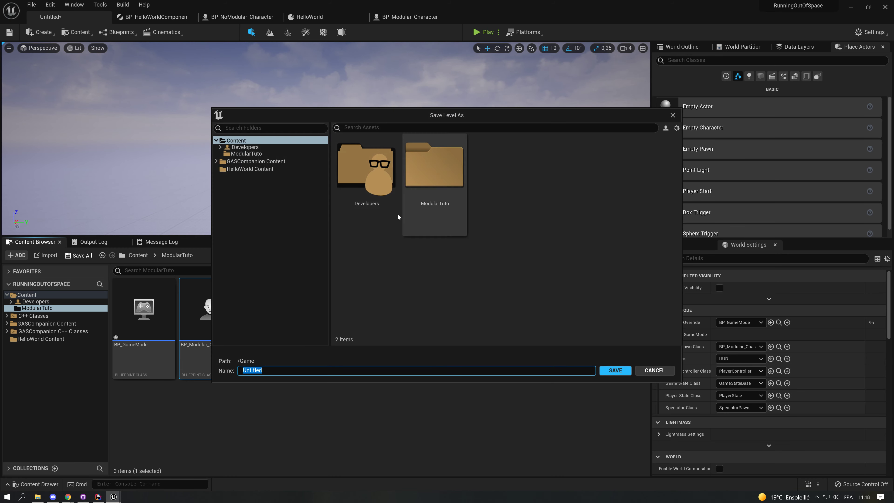
click(260, 148)
click(259, 154)
Step: Create a subfolder named Maps inside ModularTuto while saving the level
right_click(481, 210)
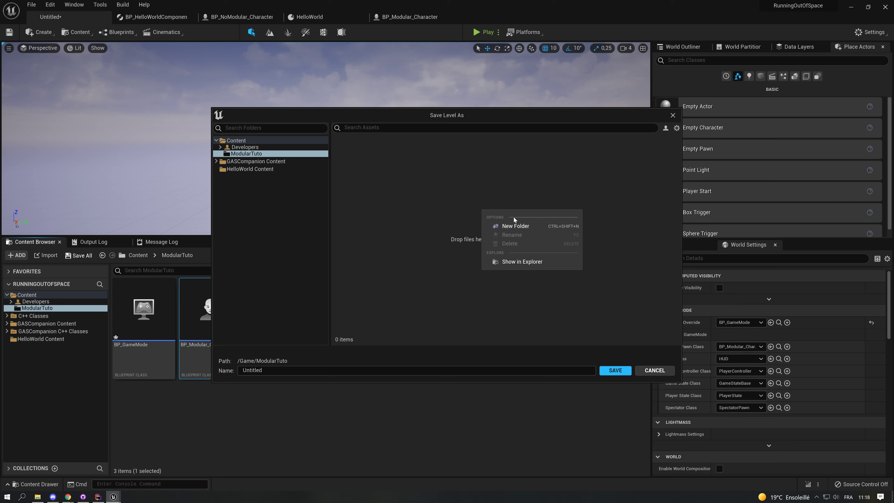
click(517, 225)
text(M%)
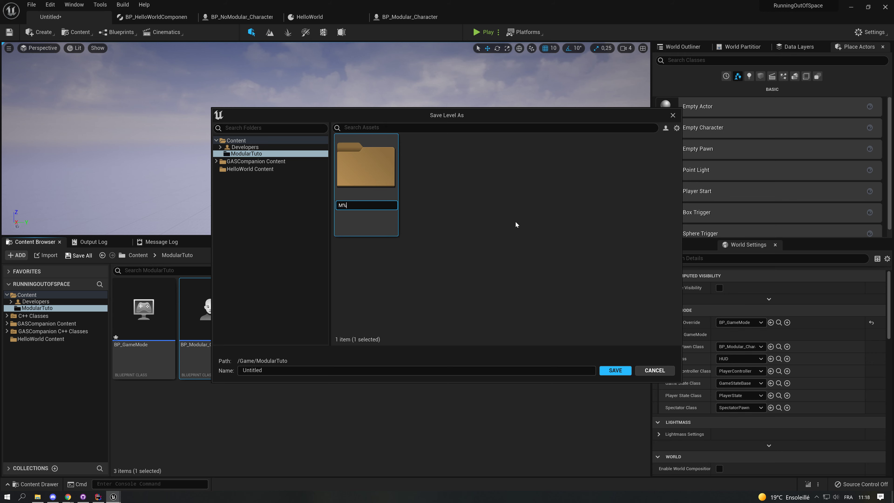
text(aps)
key(Return)
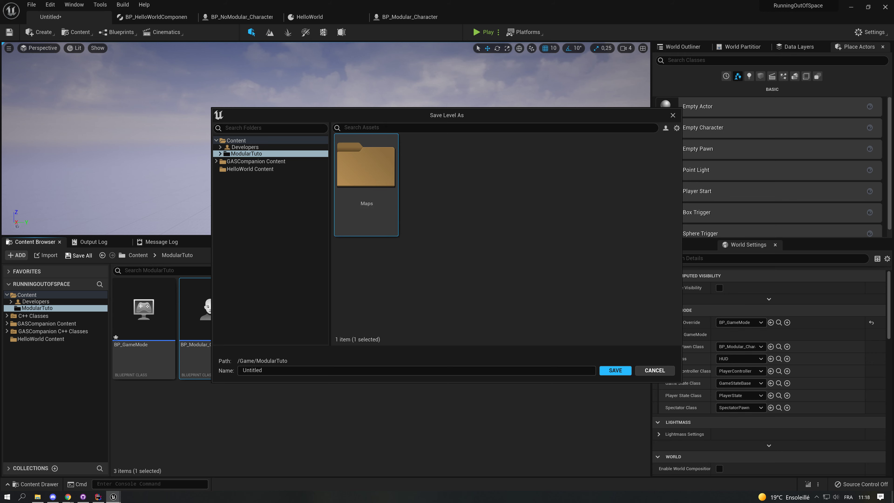
Step: Save the level as Debug_Map in the Maps folder
double_click(371, 175)
click(300, 370)
text(Debug_Map)
key(Return)
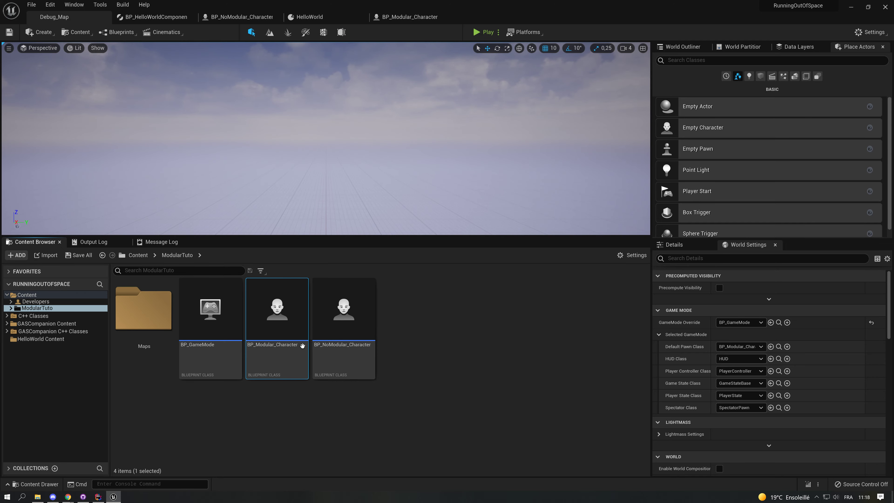
Step: Inspect the components and event graph of BP_Modular_Character, and start a play session in Debug_Map
double_click(292, 330)
scroll(361, 171, down, 5)
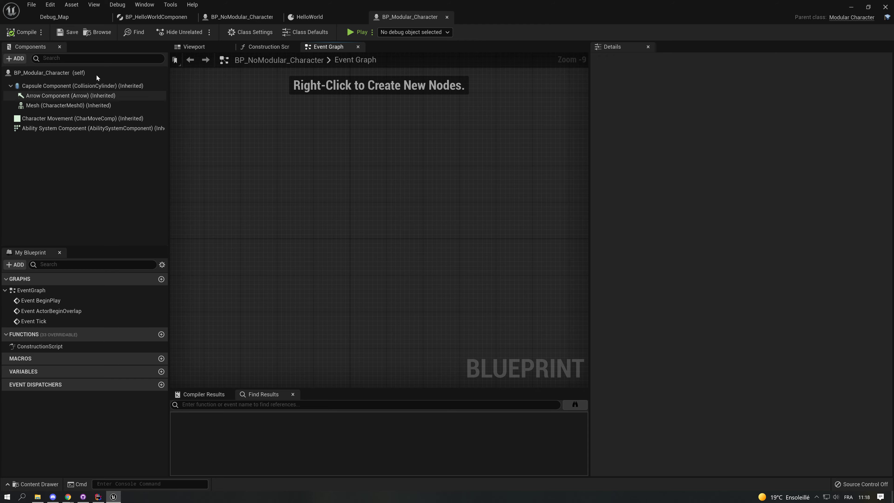
click(55, 16)
click(484, 33)
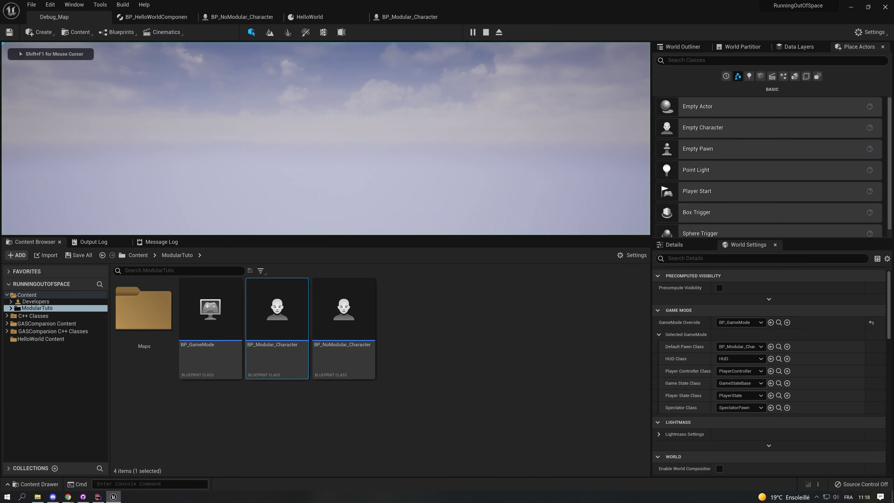
Step: With the HelloWorld feature data in a separate window, set its current state to Active during play and end the session
click(327, 17)
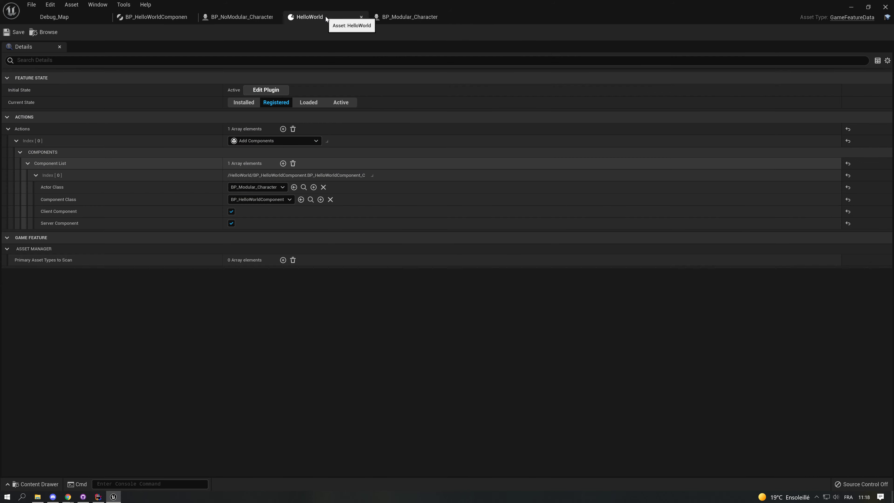
drag(338, 16, 521, 131)
click(64, 20)
click(695, 229)
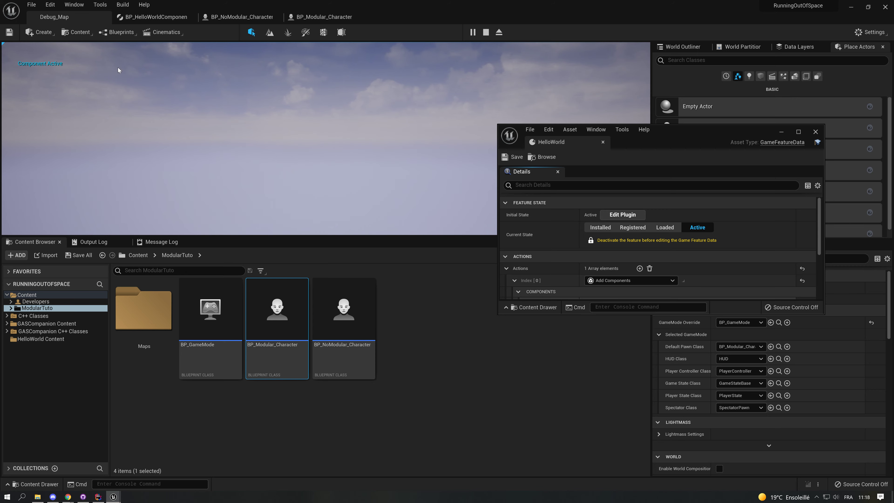
key(Escape)
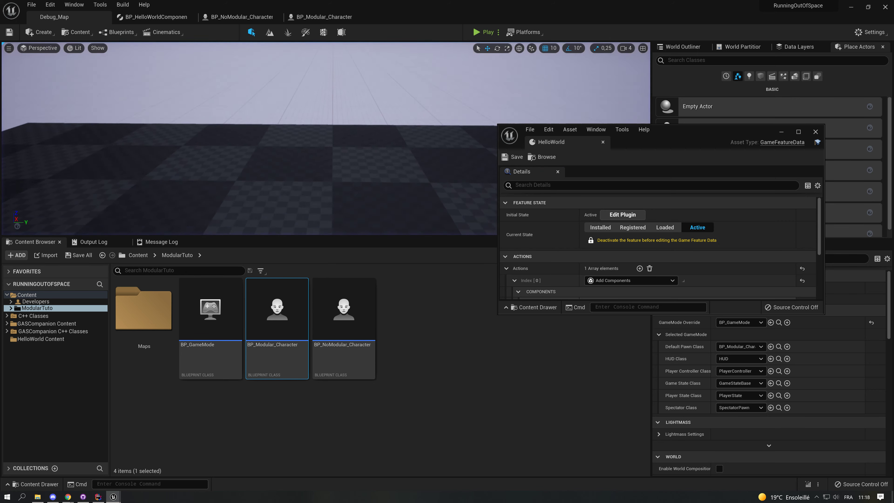
click(371, 132)
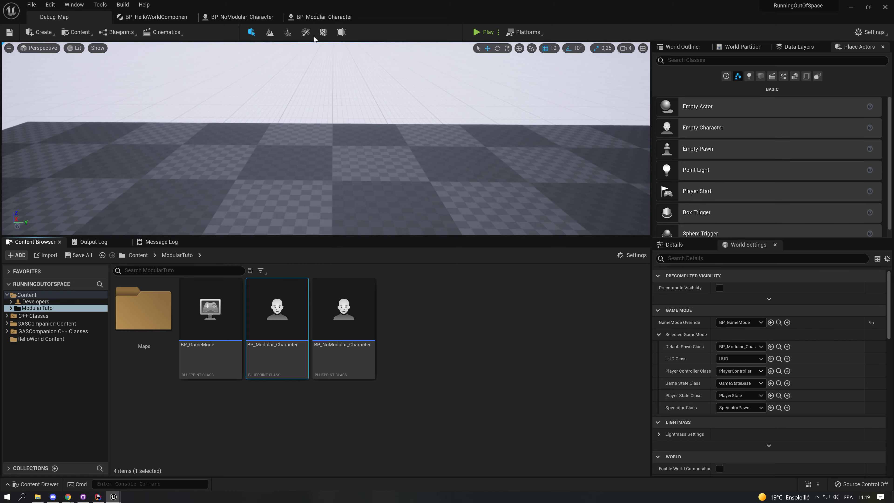
Step: Examine the inherited Ability System Component in BP_Modular_Character, widening the component list to show its full name
click(321, 19)
scroll(369, 140, down, 3)
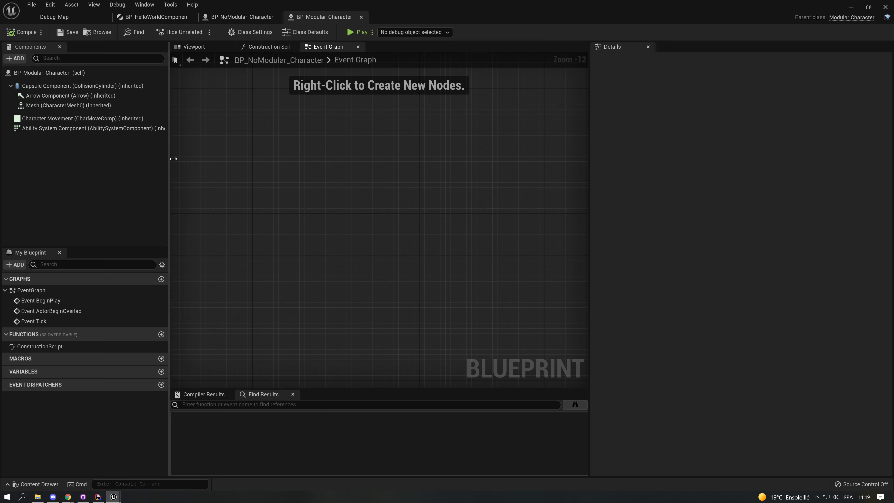
drag(168, 150, 213, 150)
click(108, 128)
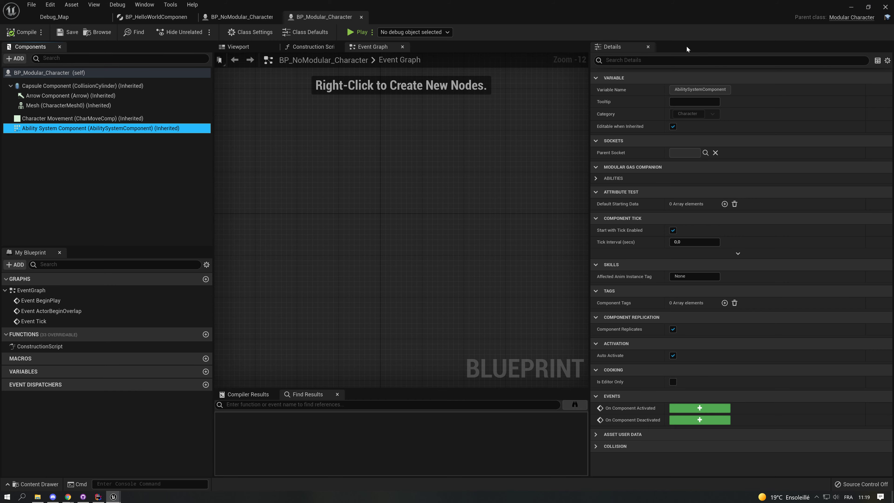
click(109, 173)
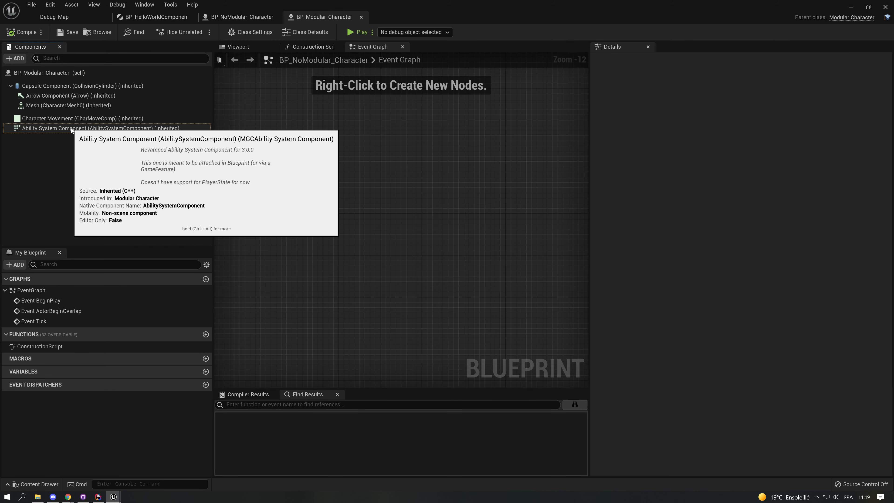
Step: Search the components that can be added to BP_Modular_Character for mgc
click(15, 59)
text(mgc)
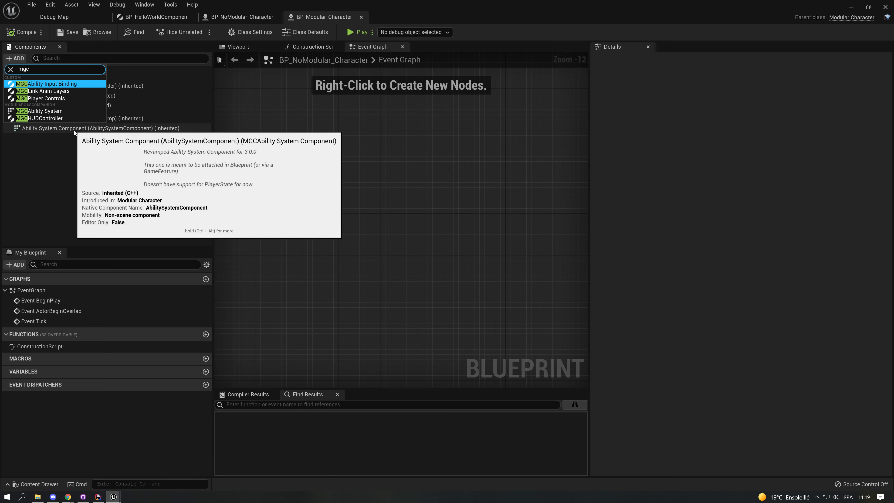
click(88, 153)
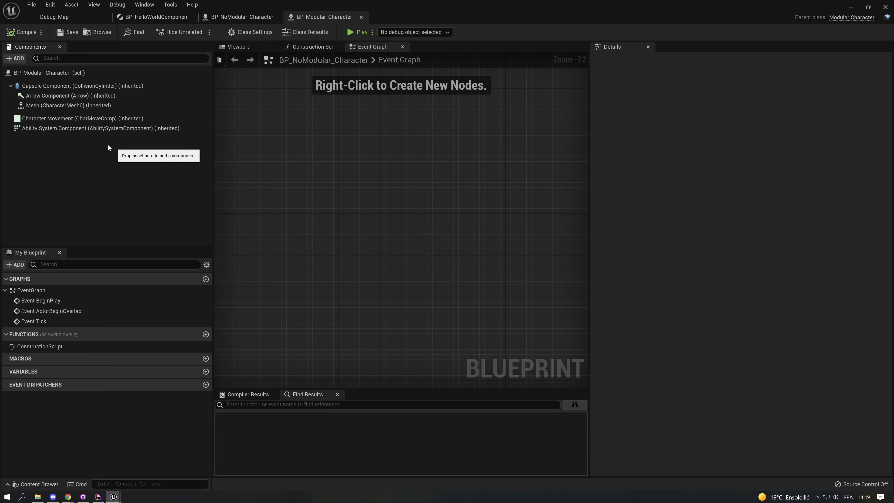
Step: Expand the Ability System Component's Abilities settings, add one empty Startup Abilities entry, and look through the available ability classes
click(104, 128)
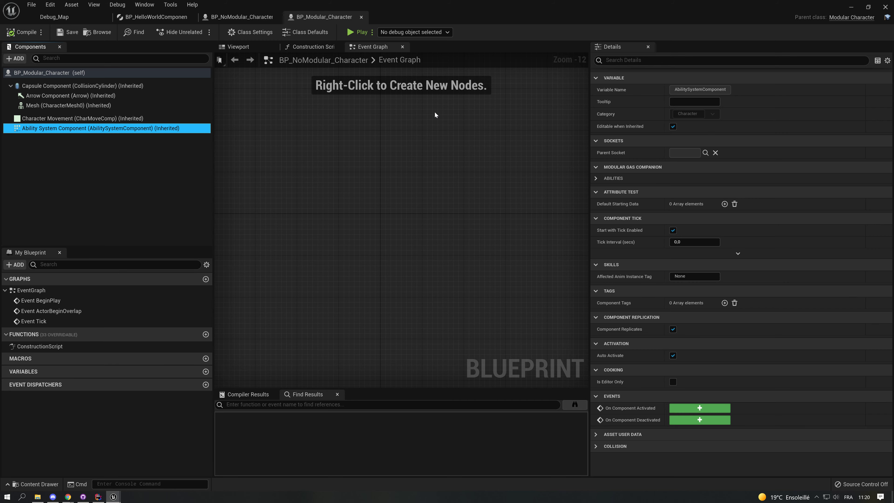
click(607, 178)
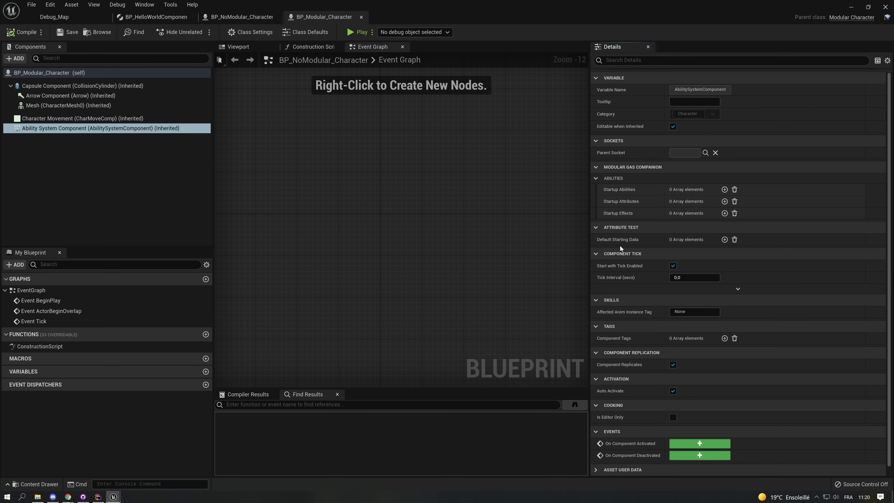
click(617, 228)
click(615, 240)
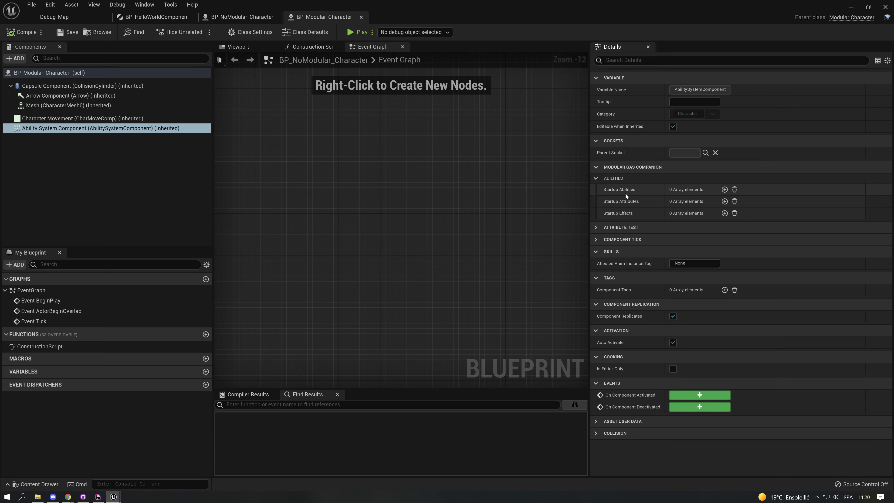
mouse_move(613, 191)
click(724, 190)
click(687, 201)
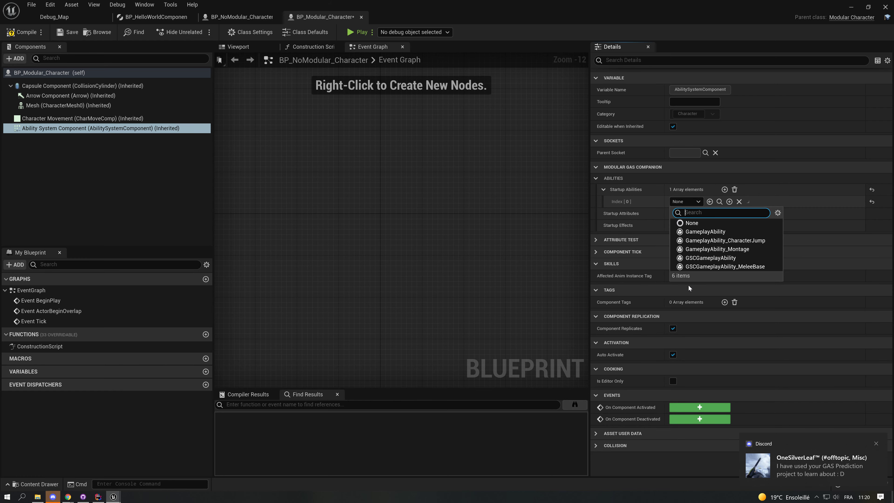
click(692, 202)
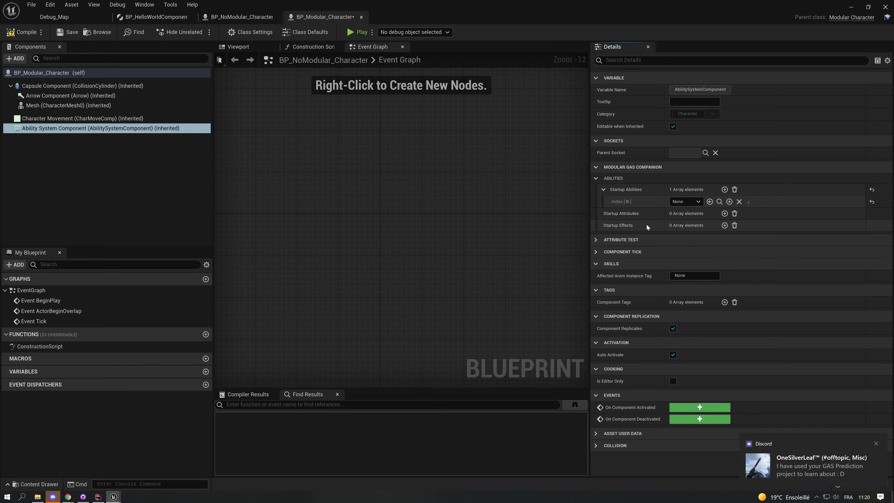
Step: Add one Startup Attributes entry using the GSCAttributeSet attribute set and one empty Startup Effects entry
click(725, 214)
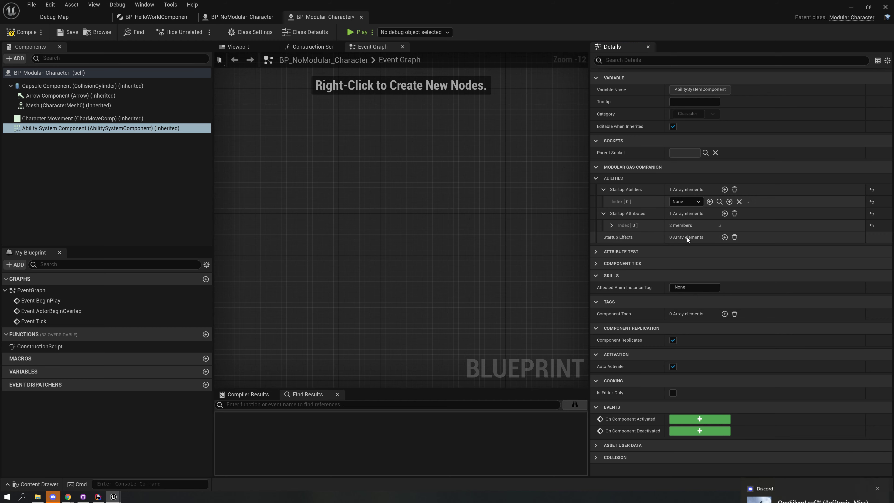
click(724, 236)
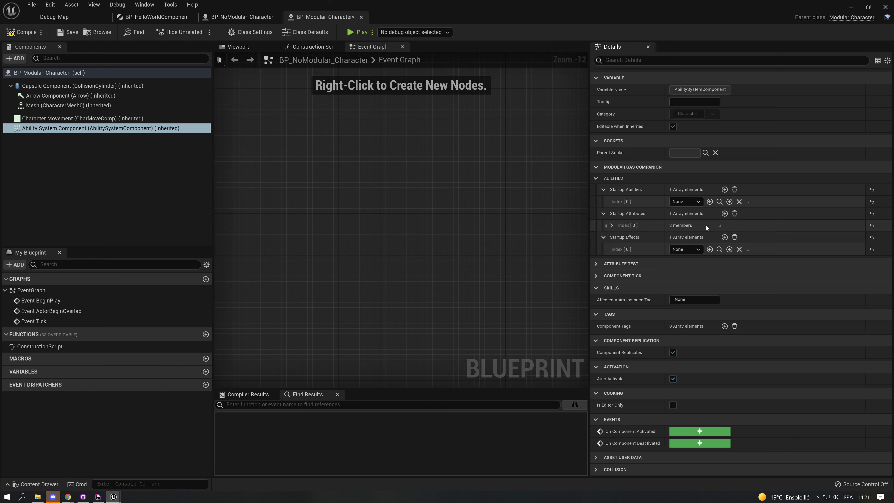
click(627, 224)
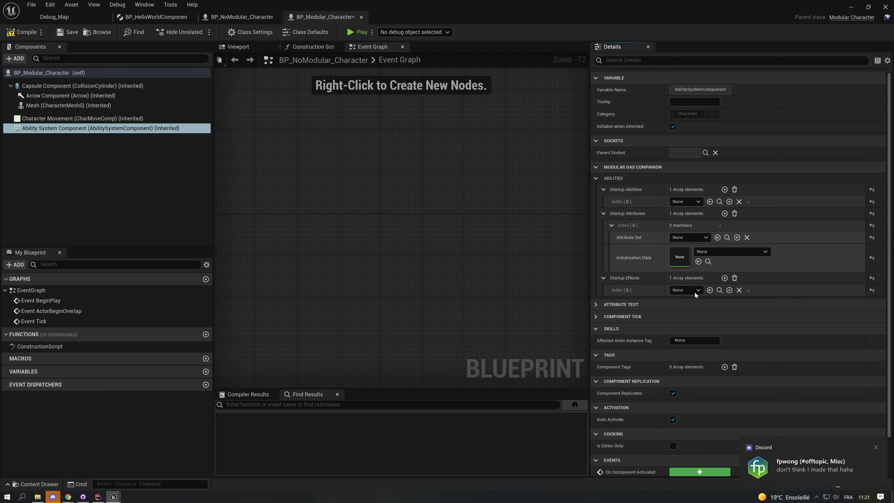
click(691, 237)
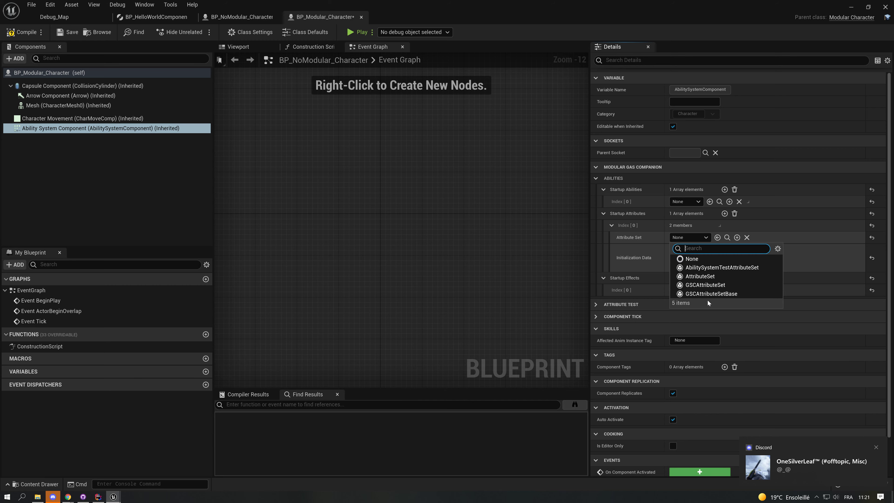
click(720, 286)
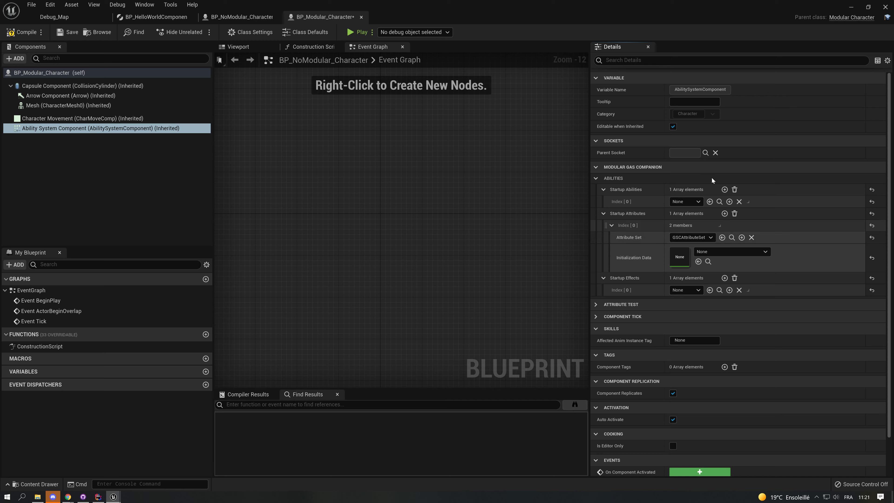
click(709, 253)
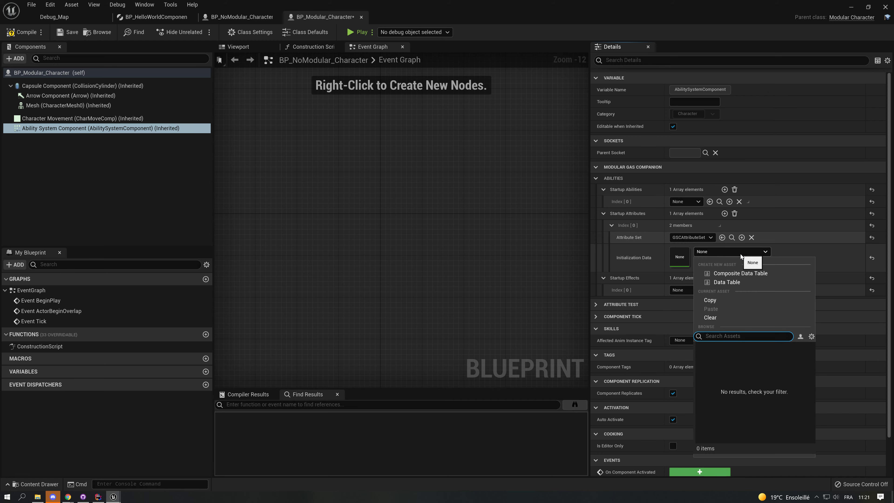
click(729, 282)
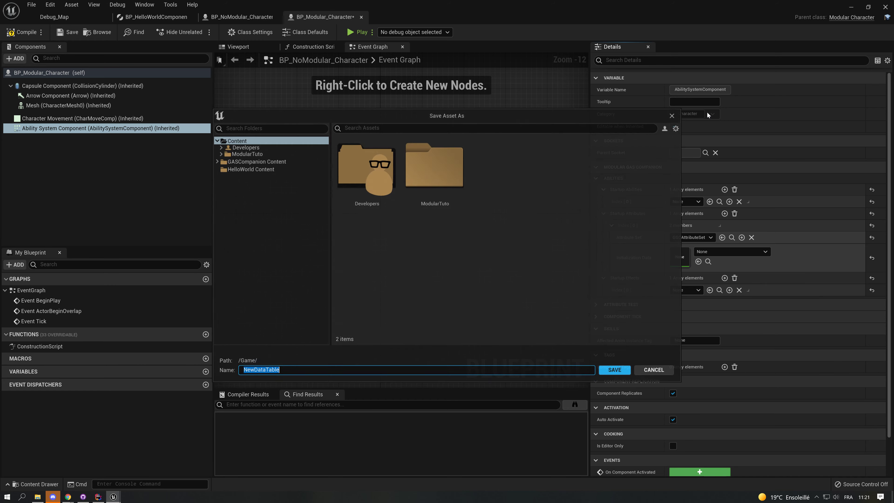
double_click(439, 173)
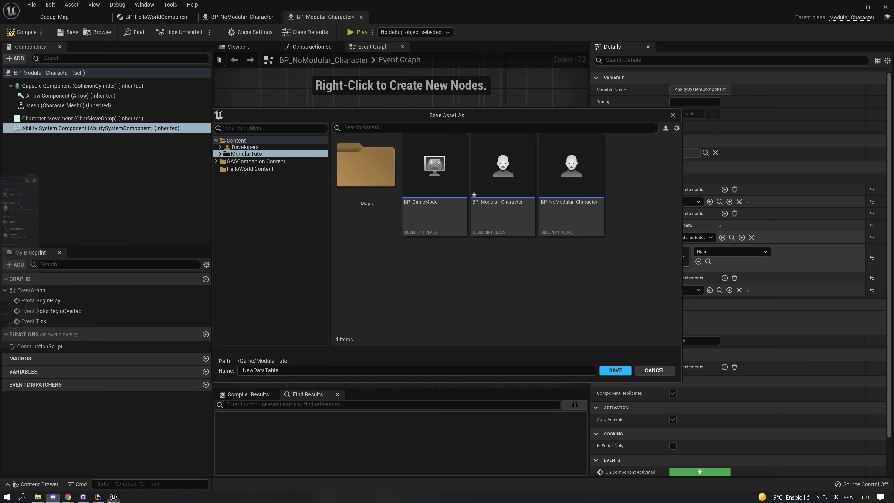
click(511, 195)
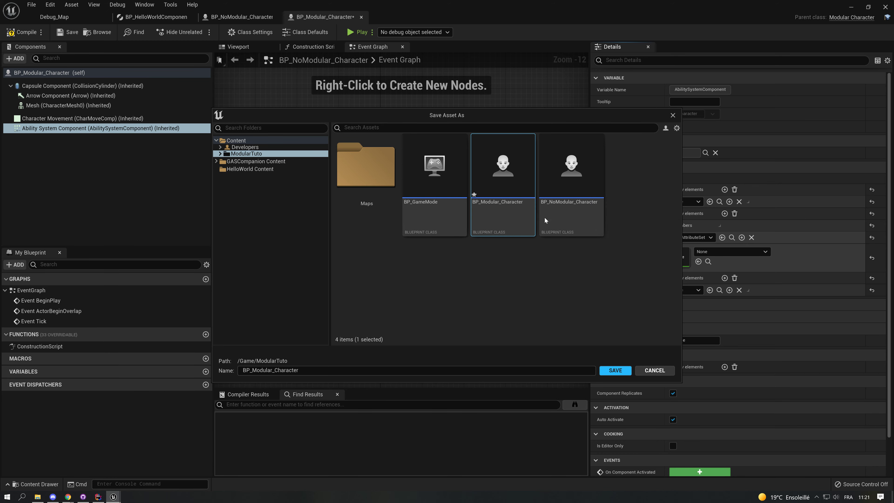
click(655, 370)
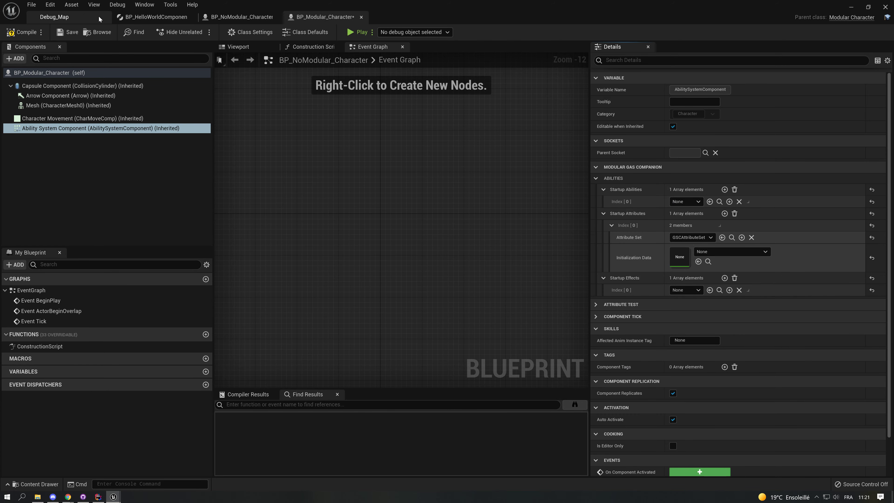
Step: Examine the action types available in the HelloWorld feature data, and return to BP_Modular_Character's Ability System Component settings
click(83, 21)
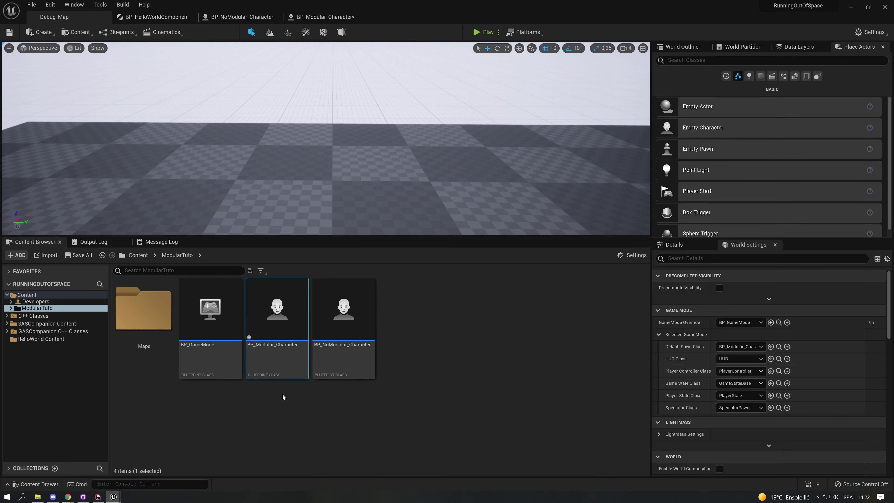
mouse_move(113, 496)
click(154, 466)
scroll(642, 216, down, 5)
click(643, 215)
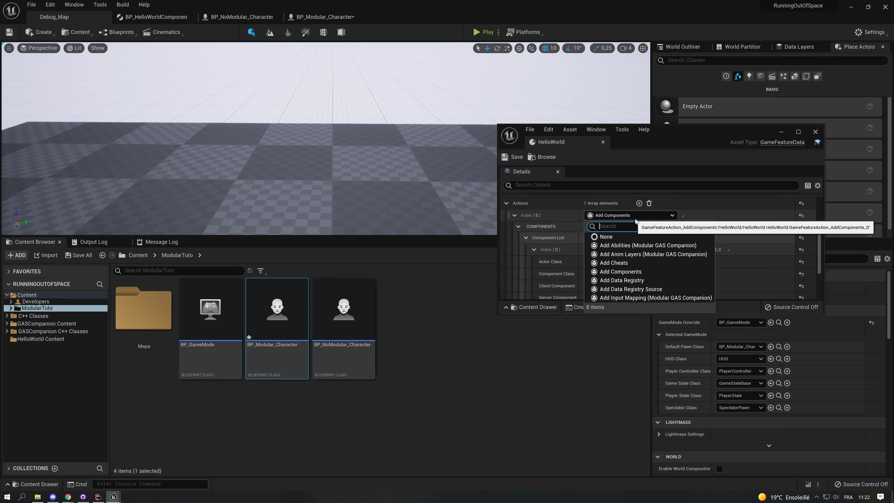
key(Escape)
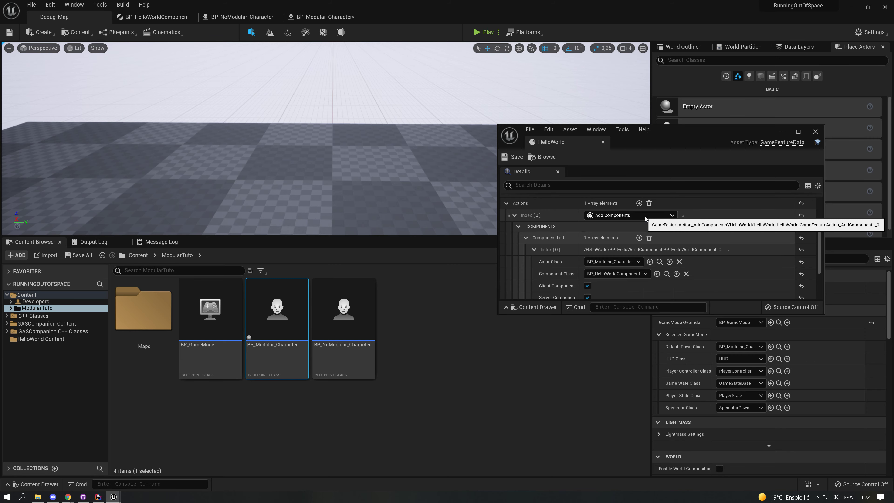
click(324, 17)
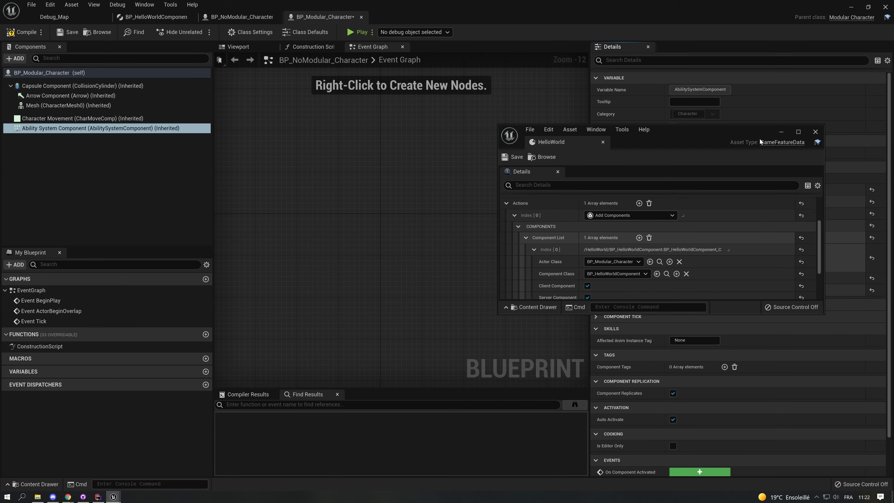
click(778, 131)
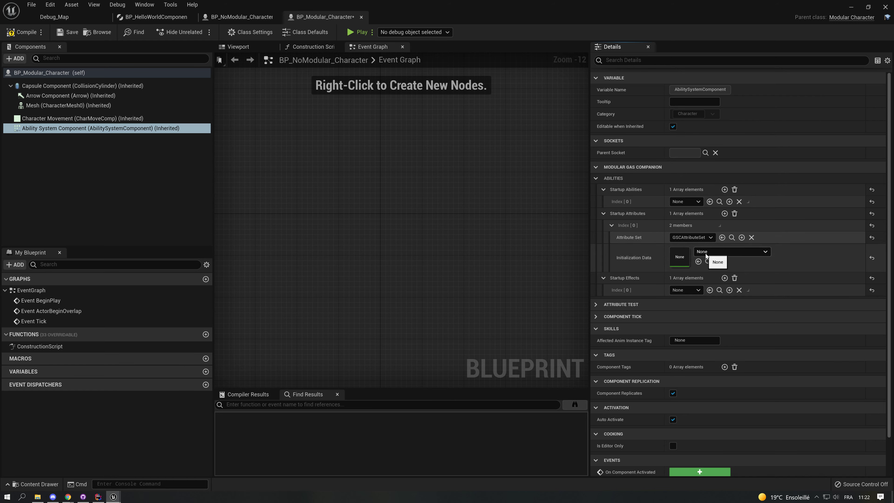
Step: Compile BP_Modular_Character and run the console command showdebug abilitysystem in a play session
click(10, 32)
click(353, 33)
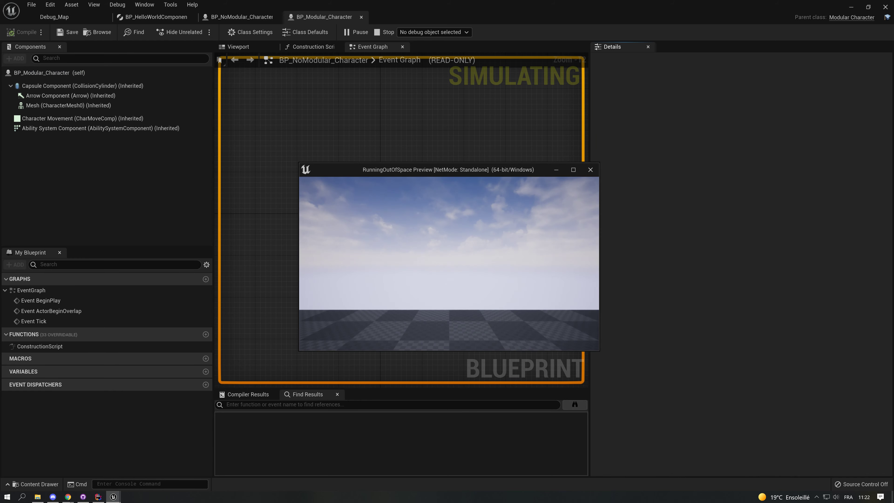
key(grave)
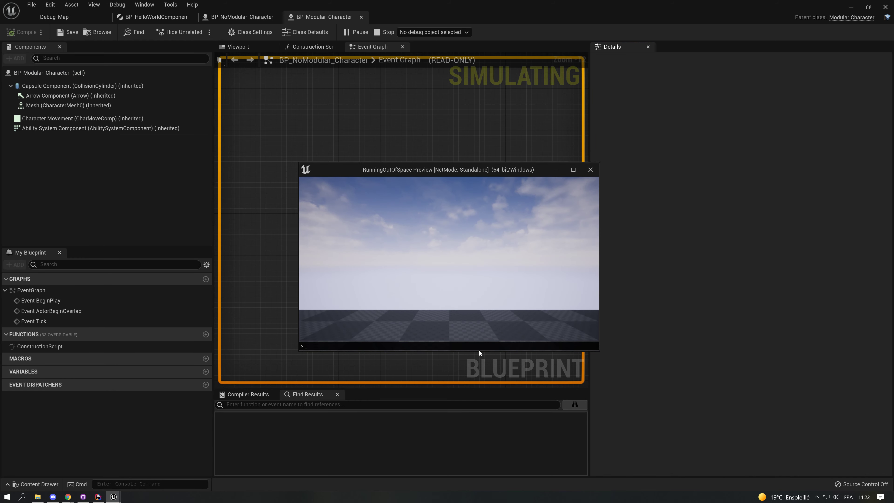
text(showdebug abilitysyst)
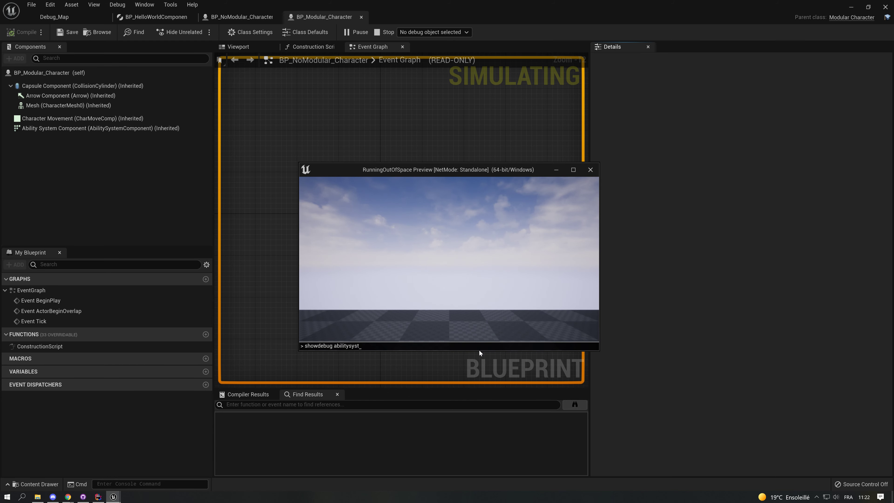
text(em)
key(Return)
key(grave)
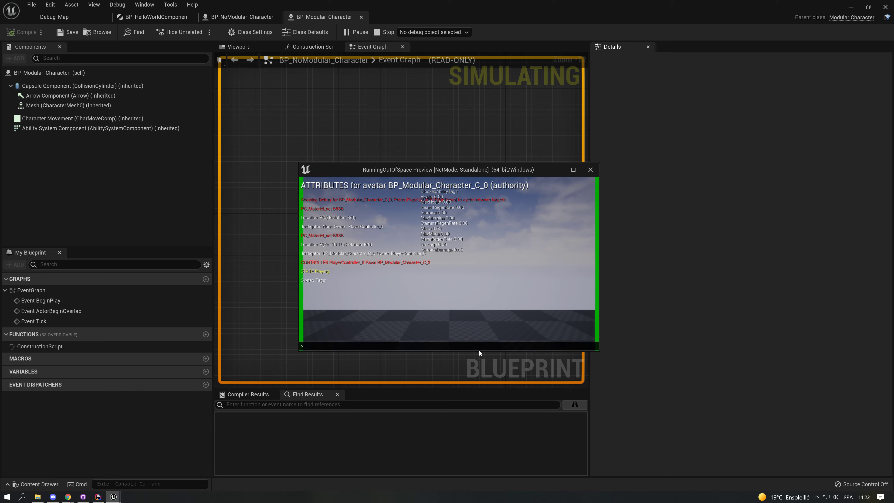
key(Up)
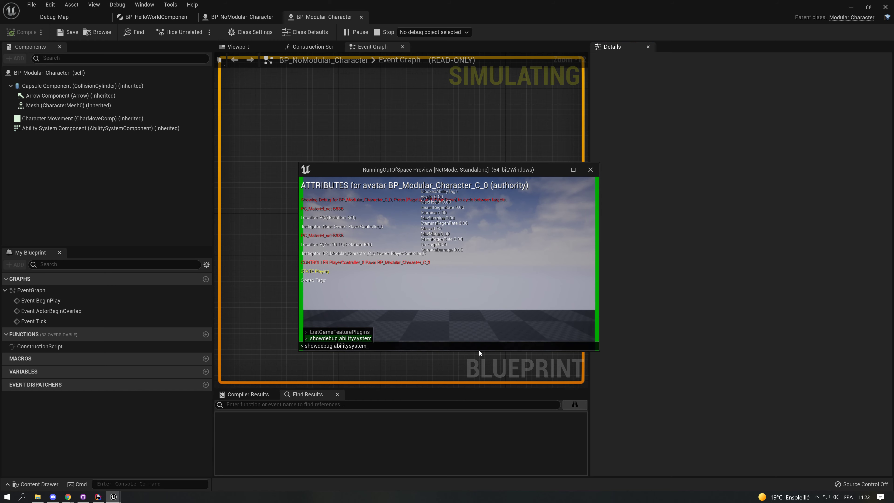
key(BackSpace)
key(BackSpace)
key(BackSpace)
key(BackSpace)
key(BackSpace)
key(BackSpace)
key(BackSpace)
key(BackSpace)
key(BackSpace)
key(BackSpace)
key(BackSpace)
key(BackSpace)
key(BackSpace)
key(BackSpace)
key(BackSpace)
key(BackSpace)
key(BackSpace)
key(BackSpace)
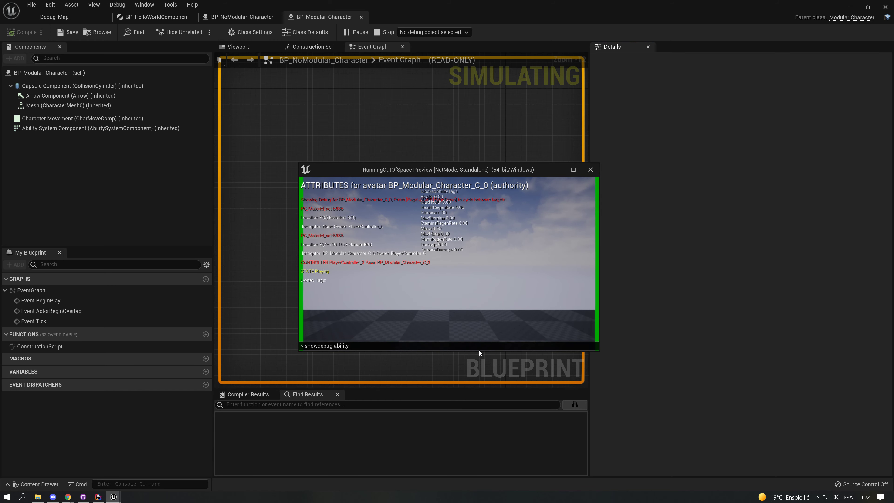
key(BackSpace)
key(BackSpace)
key(BackSpace)
key(BackSpace)
key(BackSpace)
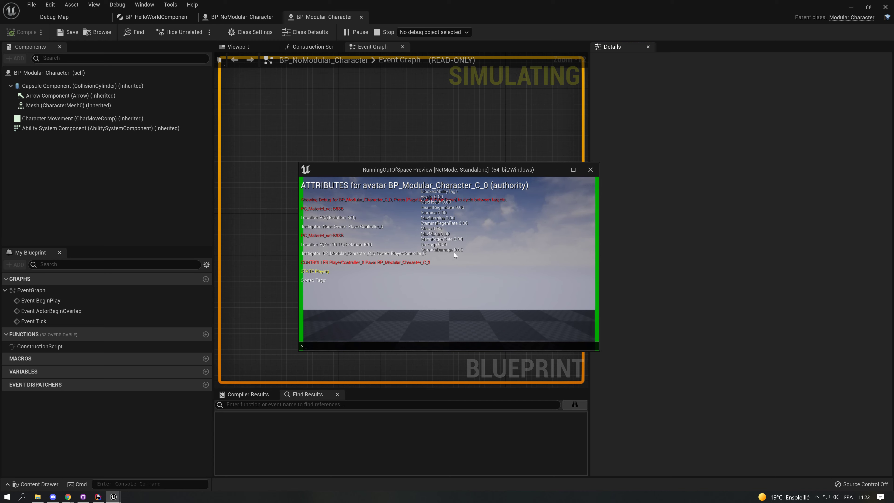
Step: End the play session and delete the GSCAttributeSet entry from the Ability System Component's Startup Attributes
key(Escape)
click(150, 129)
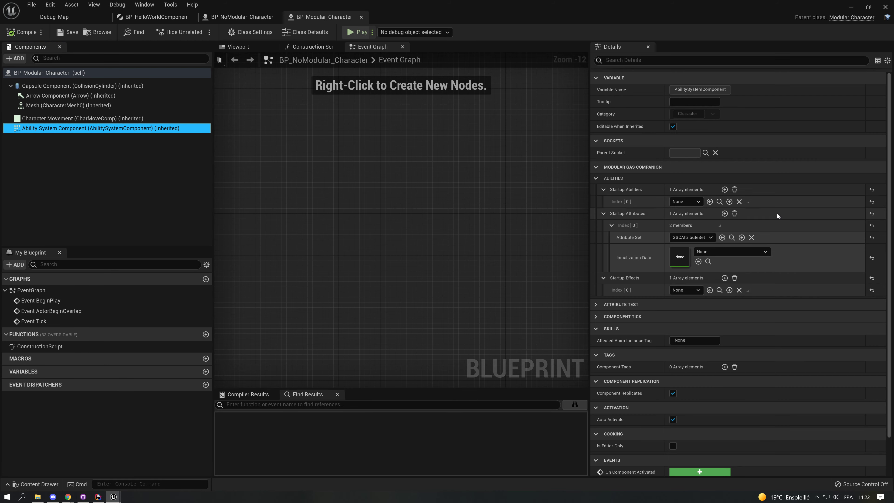
right_click(720, 225)
click(734, 245)
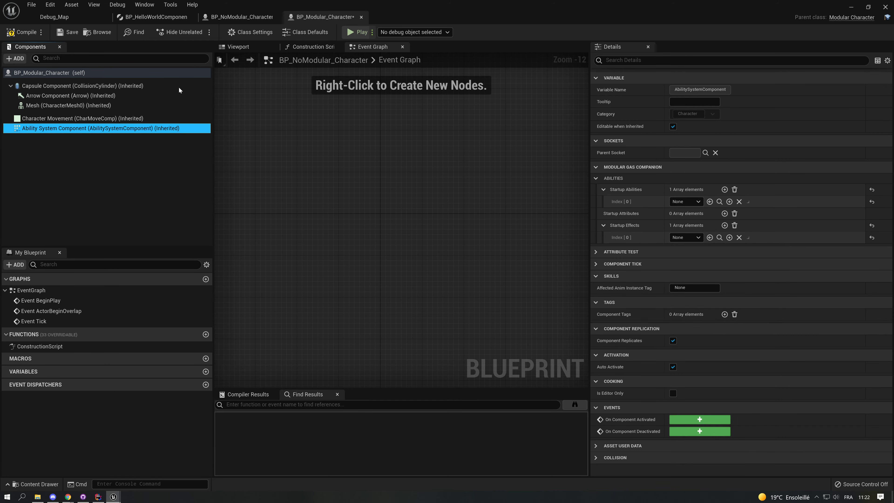
Step: Run showdebug abilitysystem in a new play session to check the character without startup attributes, and end the session
key(alt+p)
key(grave)
key(Up)
key(Return)
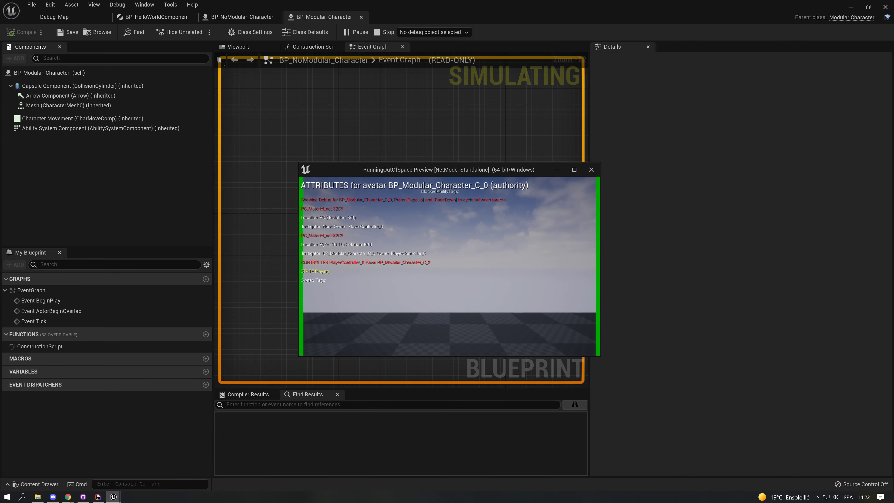
key(Escape)
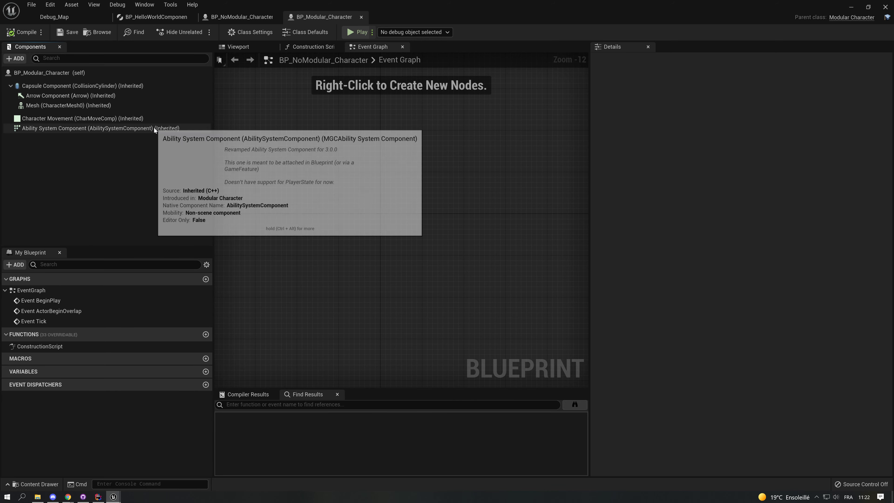
Step: Add one Startup Attributes entry to the Ability System Component again, with GSCAttributeSet as its attribute set
click(153, 128)
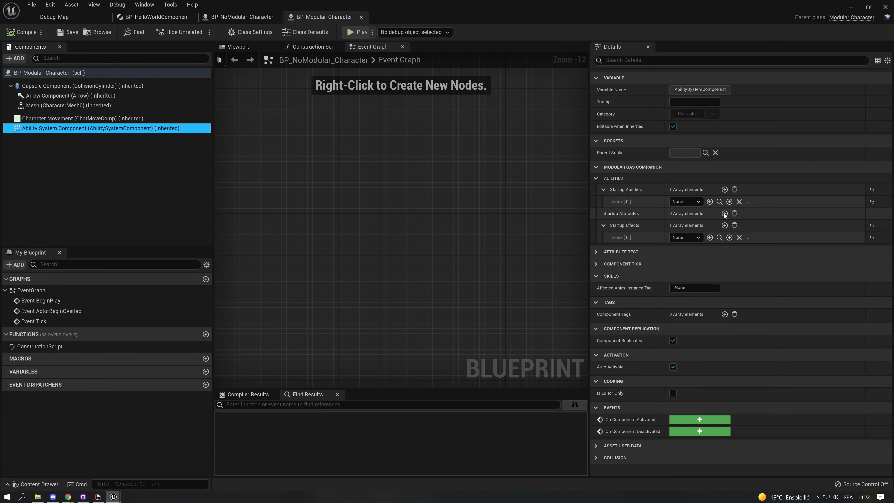
click(724, 213)
click(639, 225)
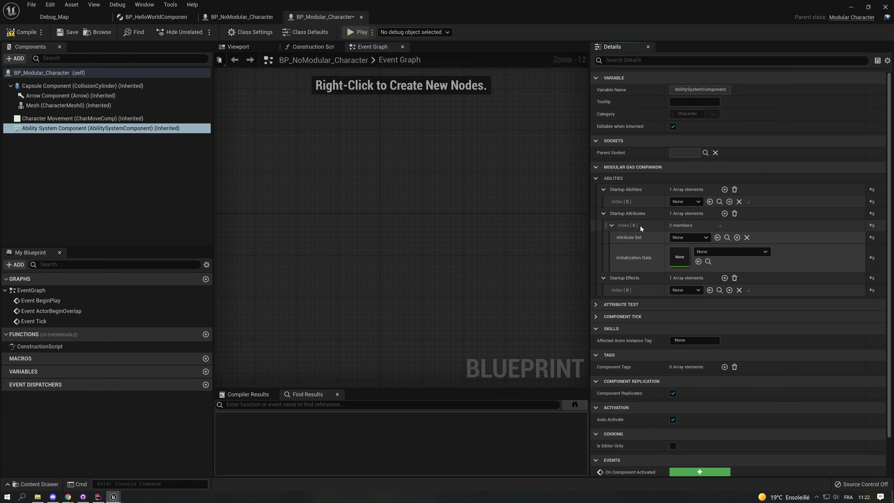
click(690, 237)
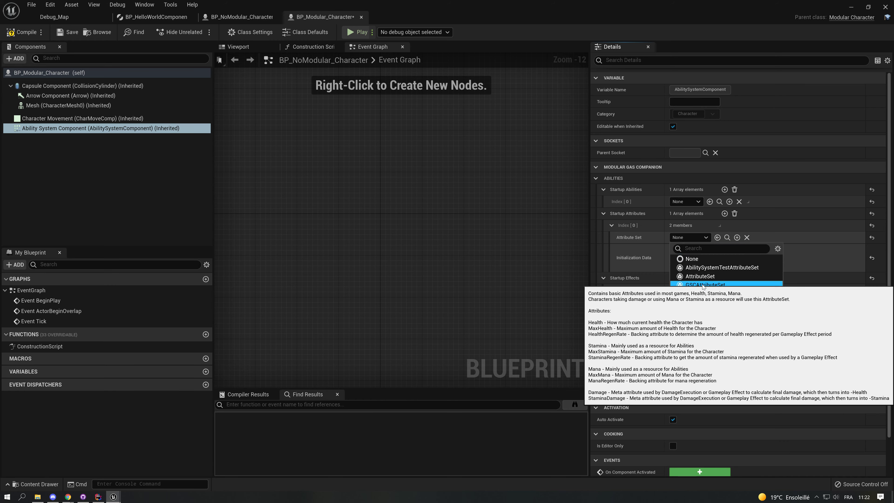
click(702, 286)
Step: Start a new data table for the Initialization Data, create an Abilities folder inside ModularTuto while choosing its location, and cancel saving the asset
click(711, 252)
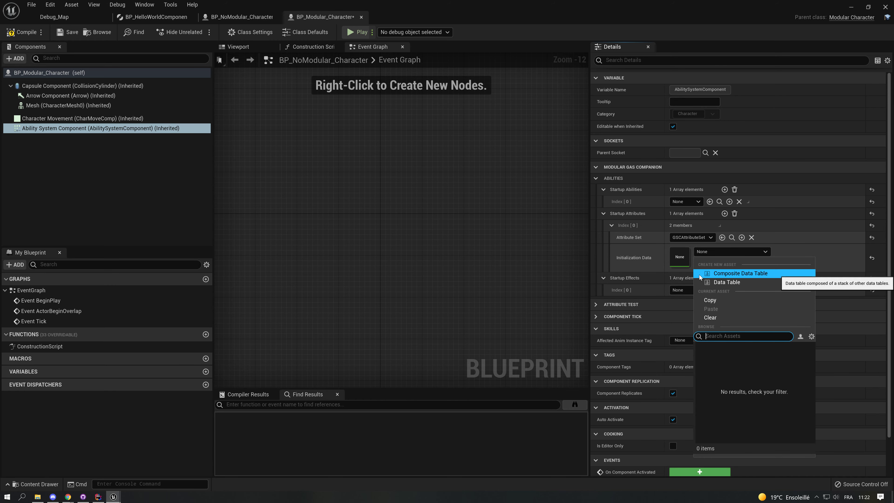
click(736, 284)
click(274, 154)
click(501, 200)
right_click(598, 280)
click(626, 301)
text(Abiliti)
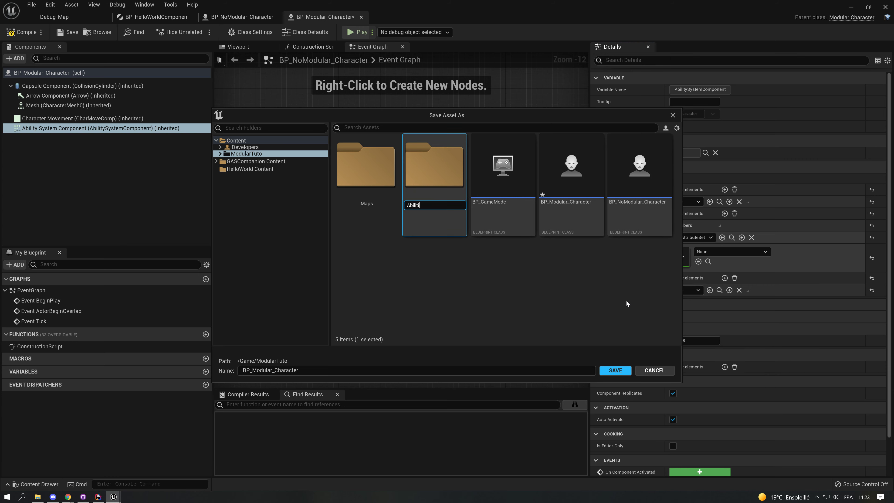
text(es)
key(Return)
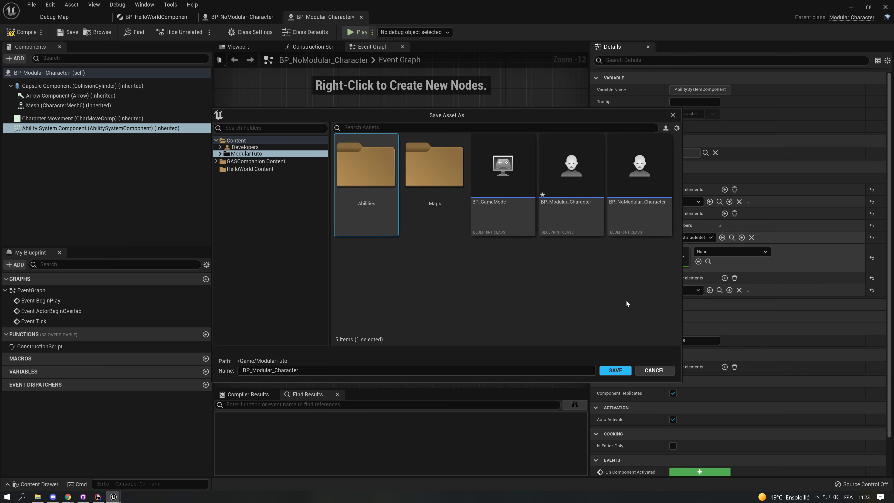
double_click(368, 154)
right_click(384, 237)
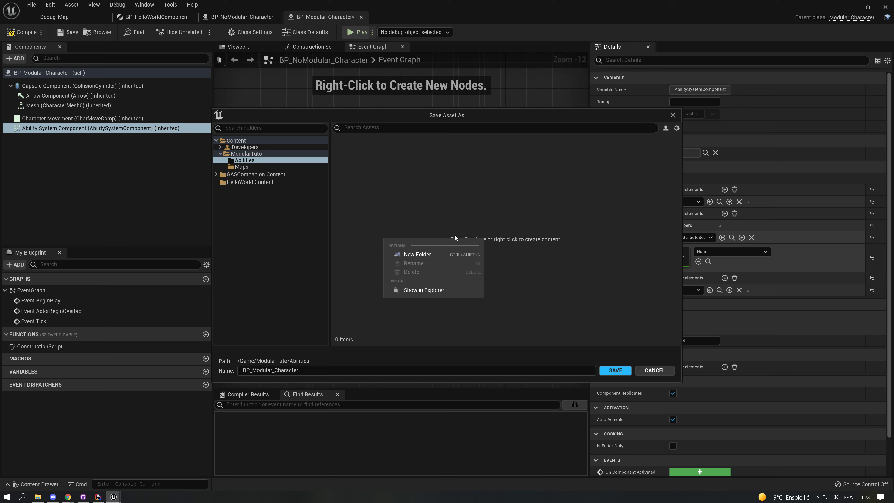
click(389, 327)
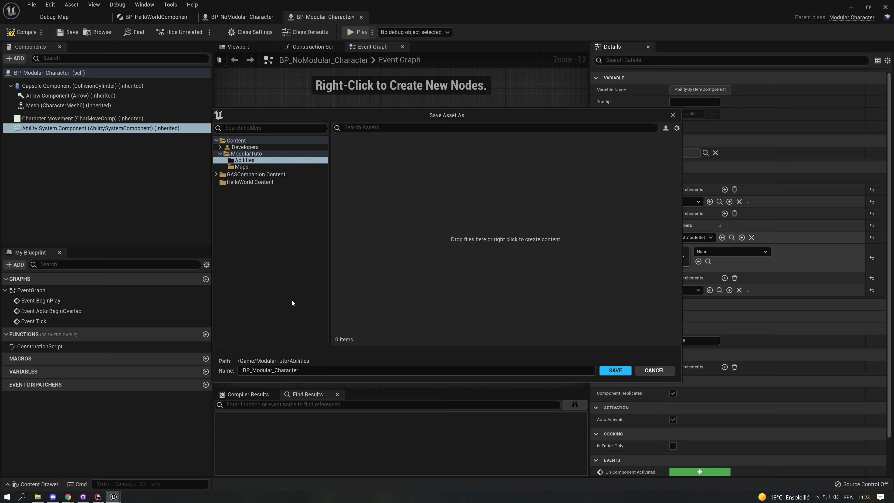
click(655, 370)
Step: Create a data table named DT_Attributes in the ModularTuto/Abilities folder, using the AttributeMetaData row structure
click(56, 16)
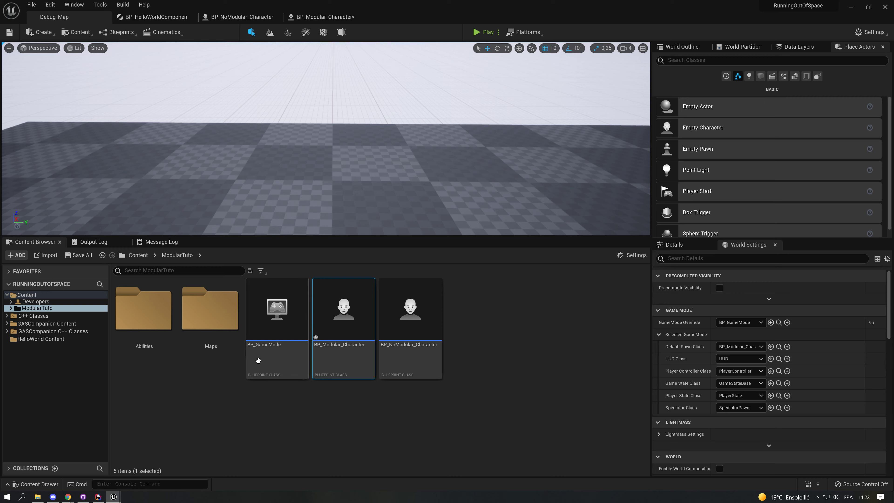
double_click(144, 309)
right_click(208, 364)
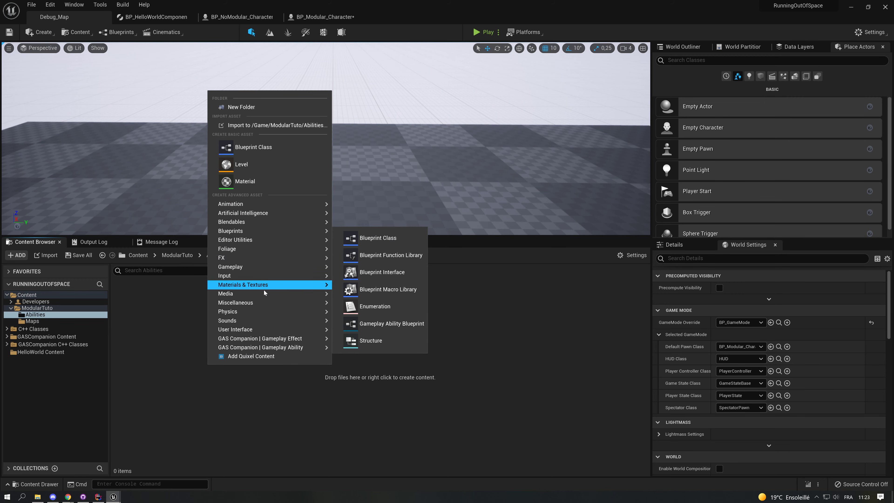
mouse_move(263, 304)
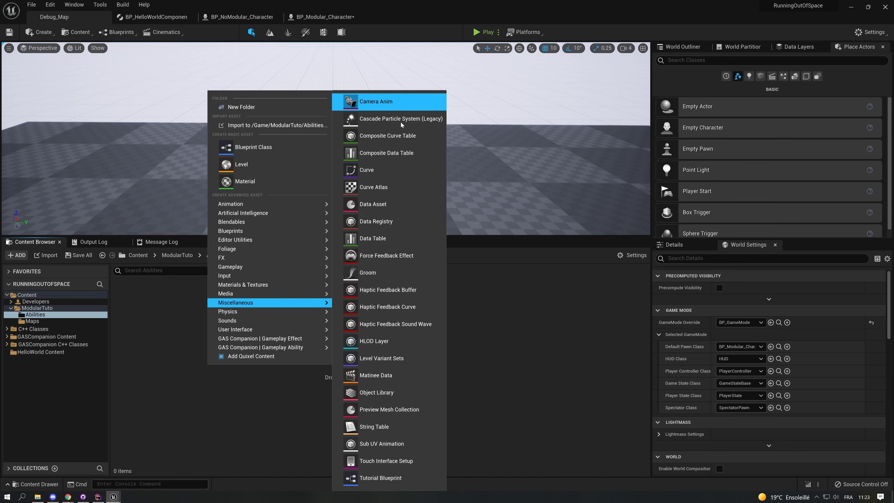
click(396, 236)
click(413, 246)
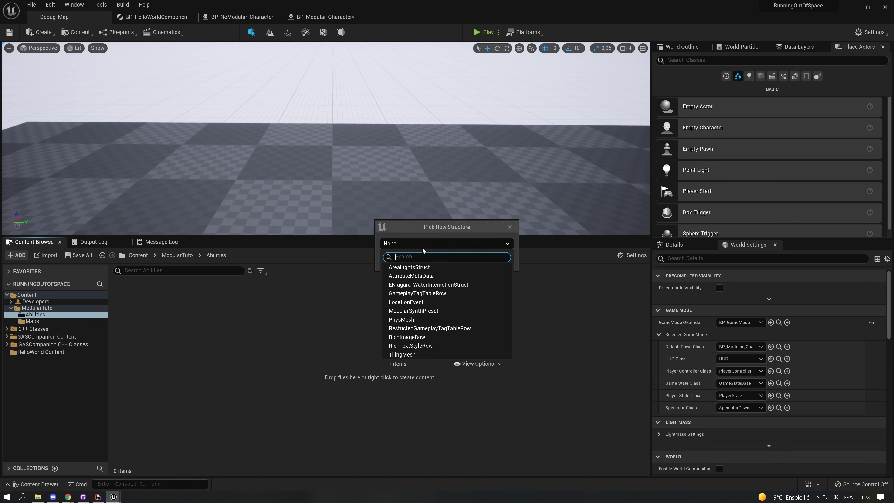
text(Attri)
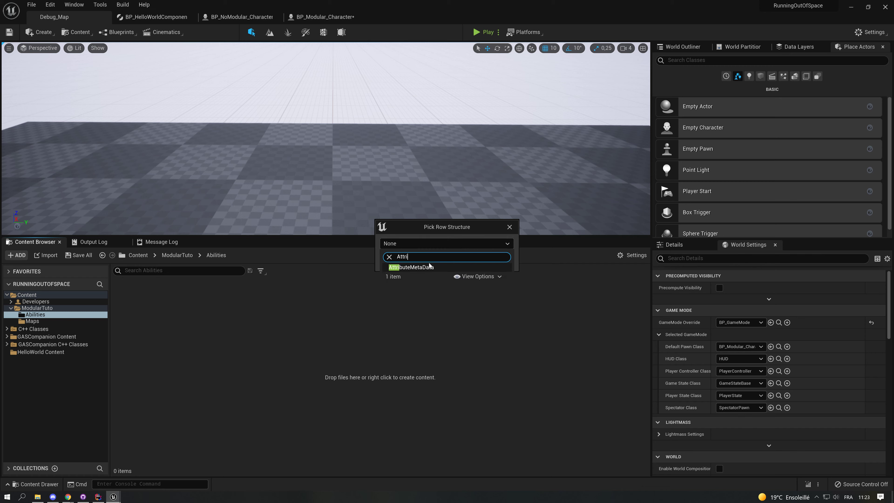
click(429, 267)
click(466, 256)
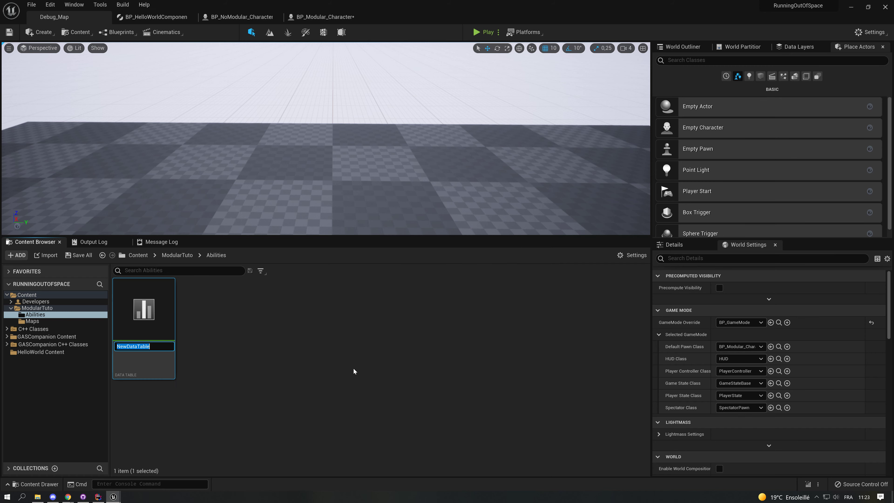
text(DT_Attributes)
key(Return)
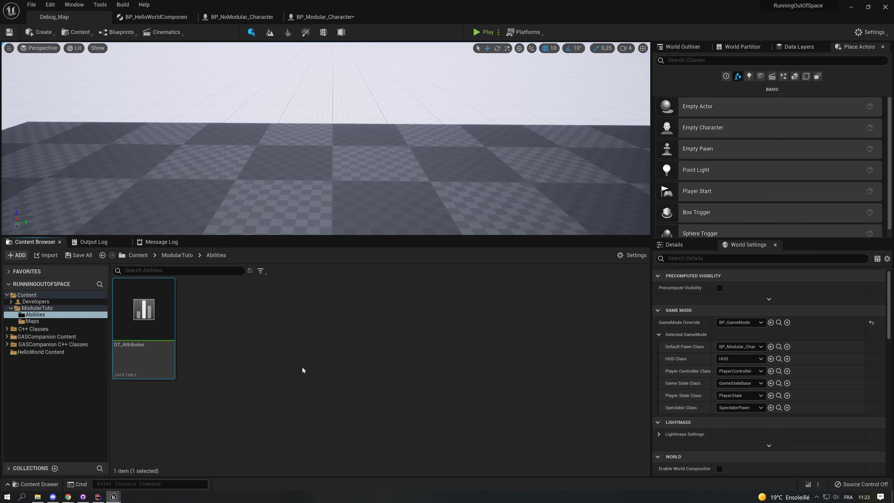
Step: Open DT_Attributes, add one row, widen the Row Name column, and name the row GSCAtttributeSet.Health
key(Return)
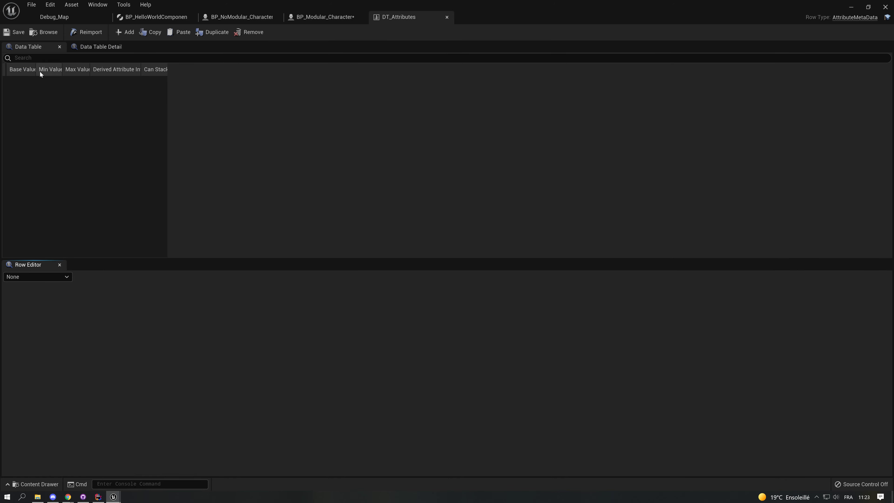
click(128, 32)
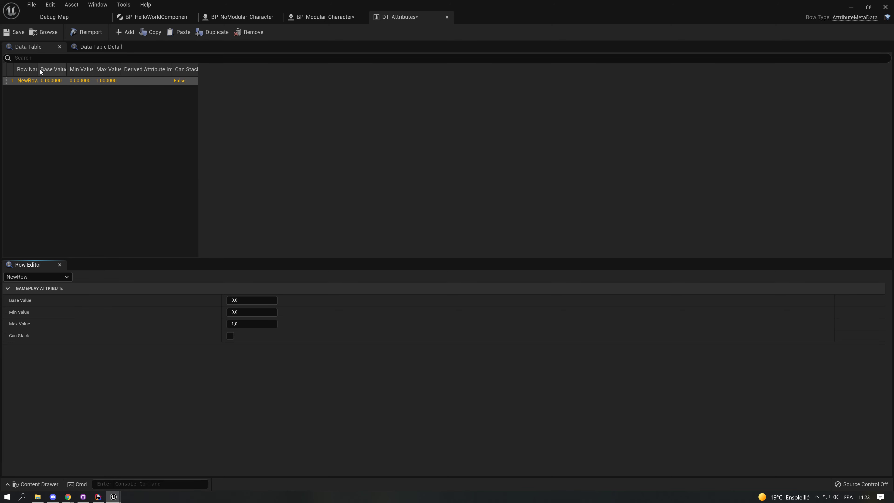
drag(38, 69, 139, 70)
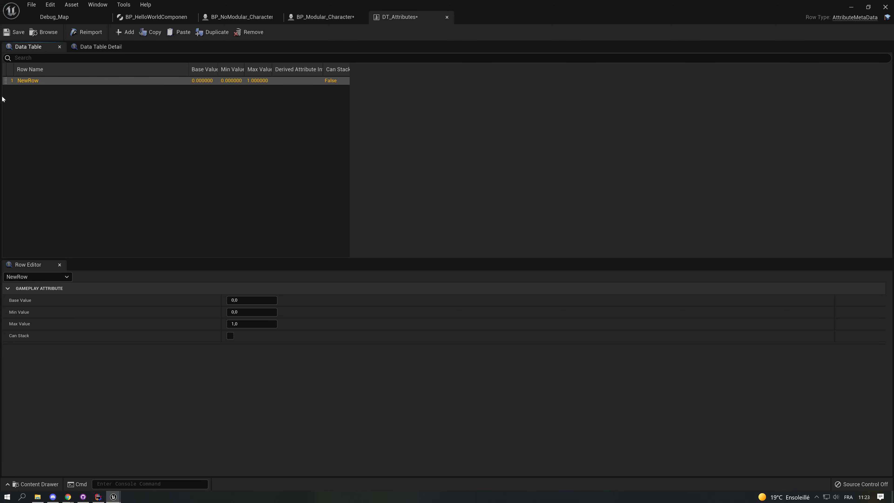
double_click(46, 83)
text(GSC)
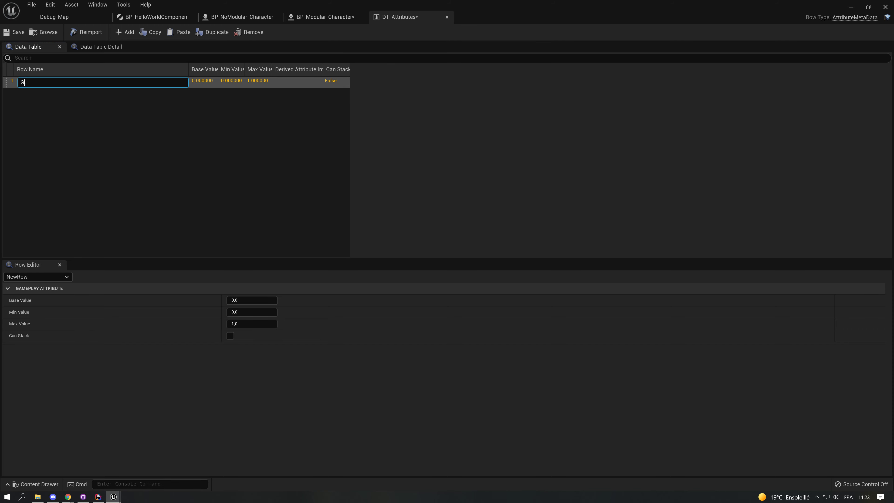
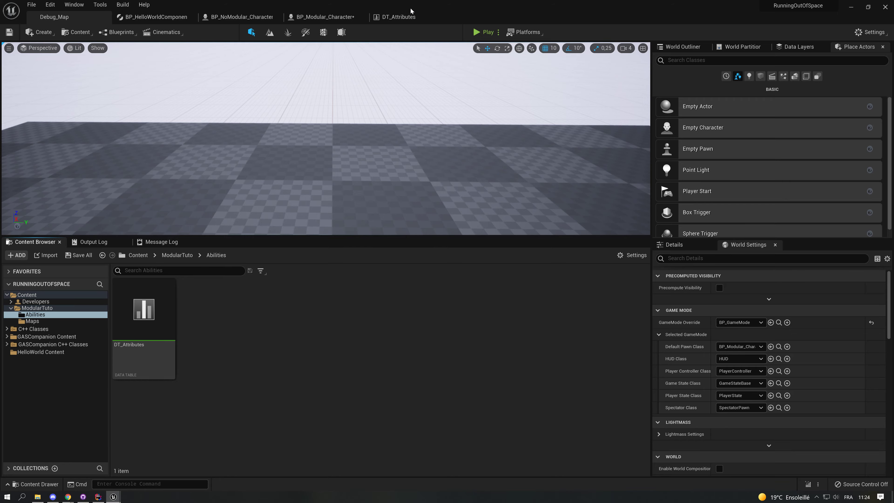
Step: Set the Initialization Data of BP_Modular_Character's GSCAttributeSet startup entry to DT_Attributes
click(321, 17)
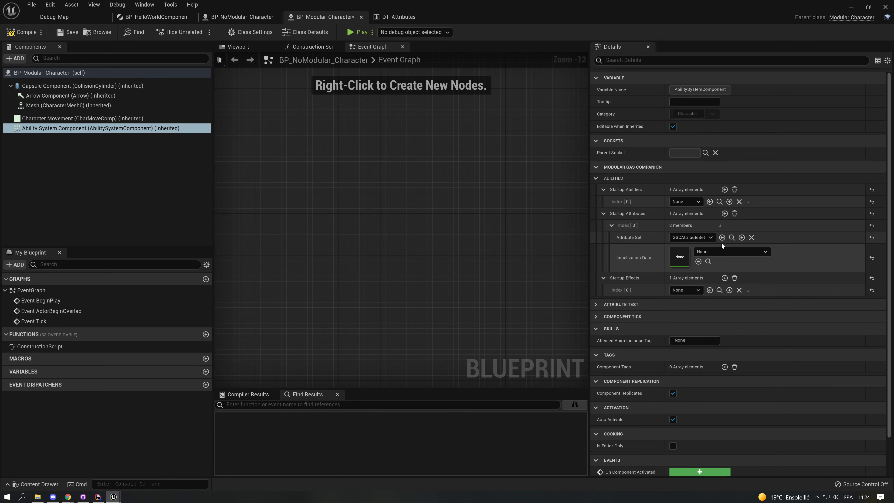
click(710, 251)
click(735, 348)
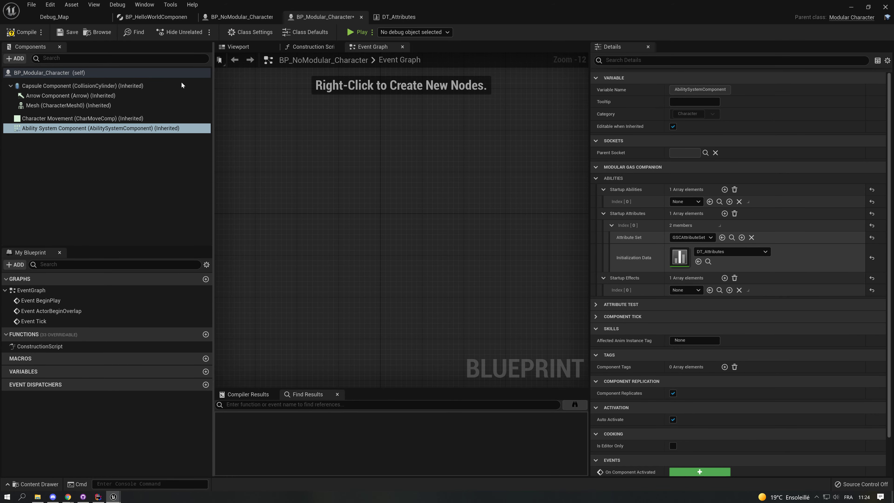
Step: Check the character's attributes in a play session, and review the DT_Attributes row and the component's Initialization Data reference
click(358, 32)
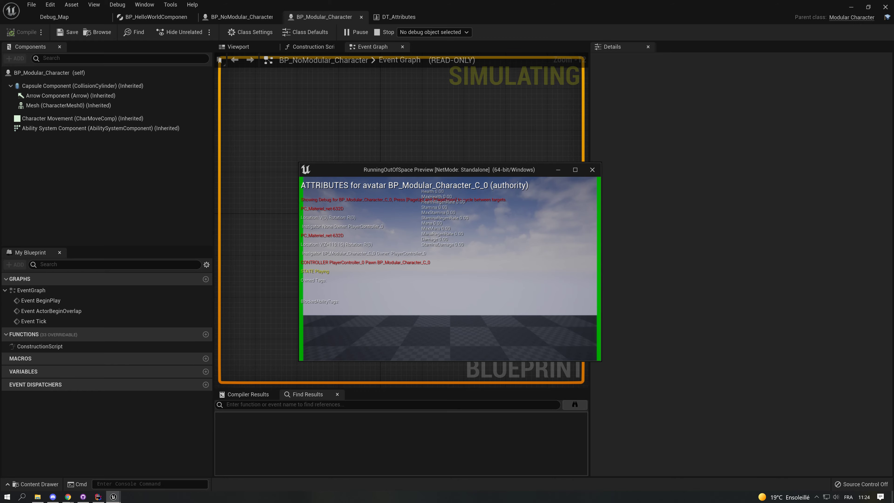
key(Escape)
click(405, 17)
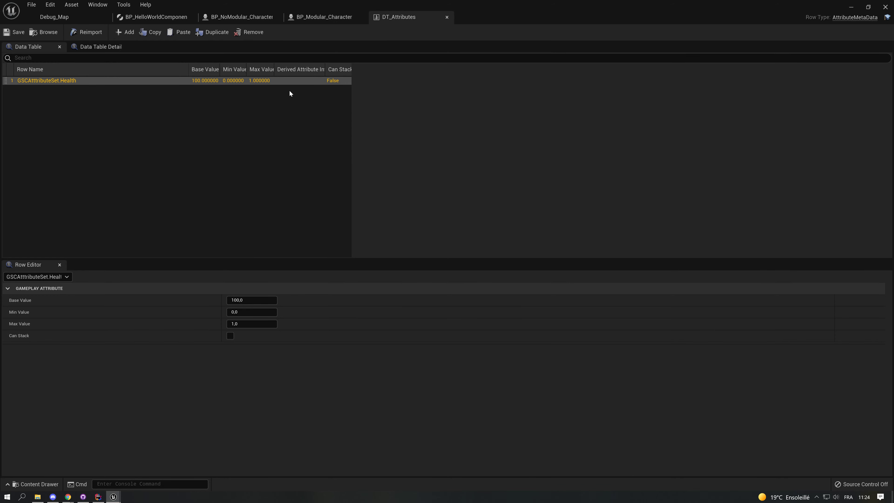
click(319, 21)
click(70, 128)
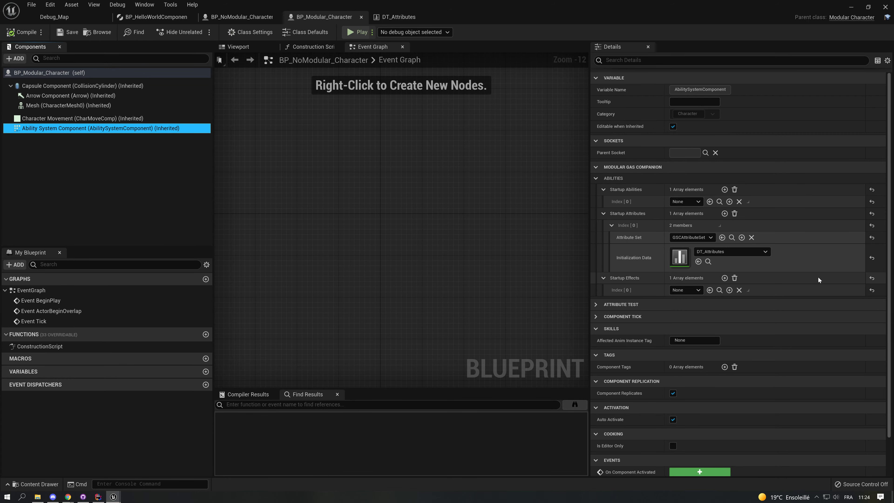
click(708, 261)
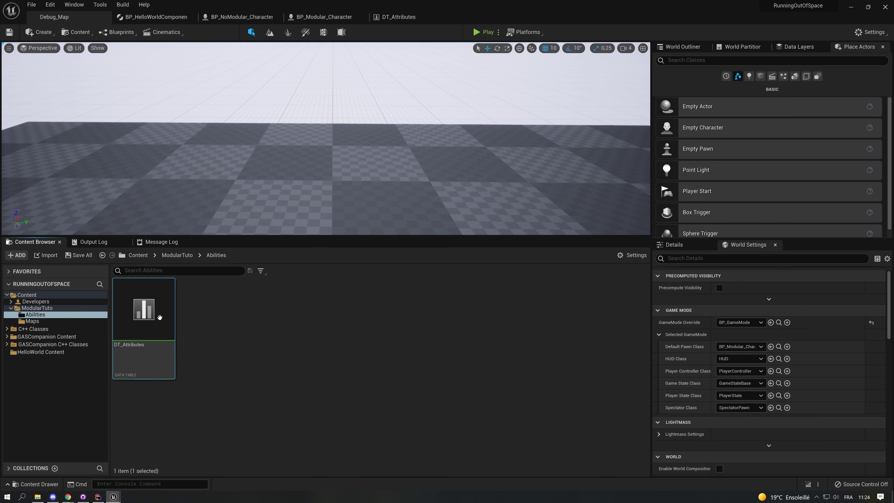
double_click(160, 287)
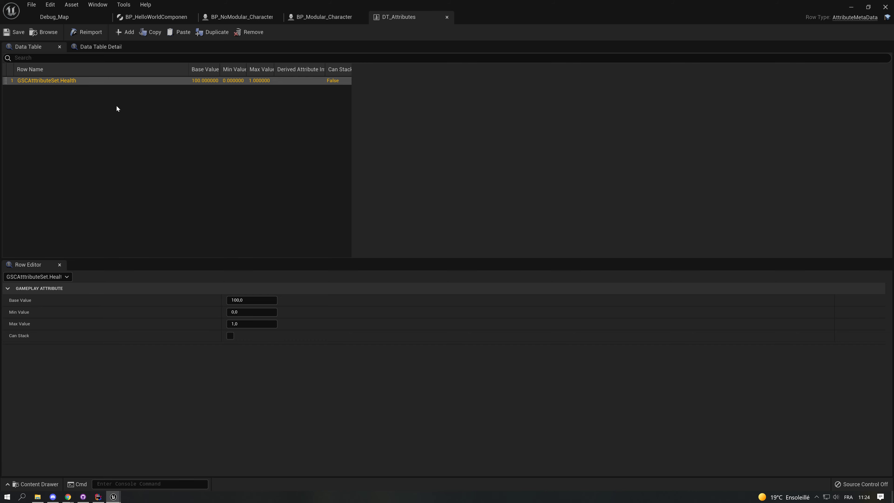
Step: Open GASComp_3_ue5.uproject from the GASComp_3_ue5 project folder and switch to that project's editor
click(37, 496)
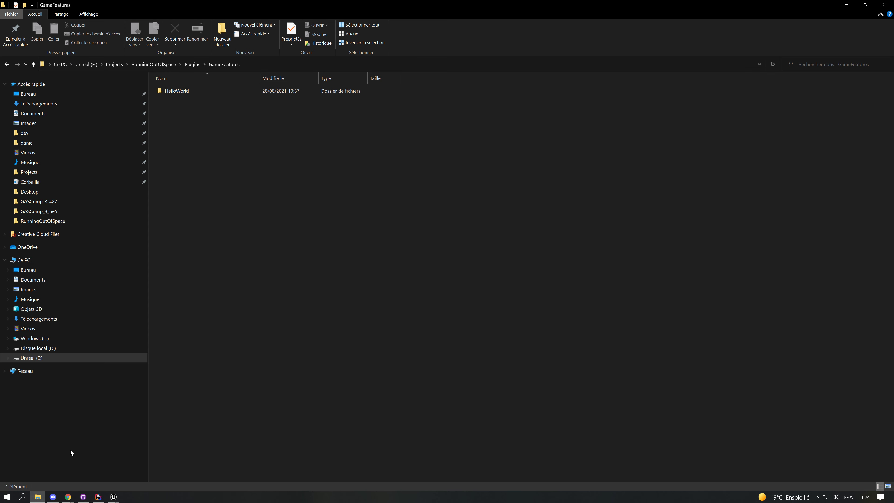
click(42, 211)
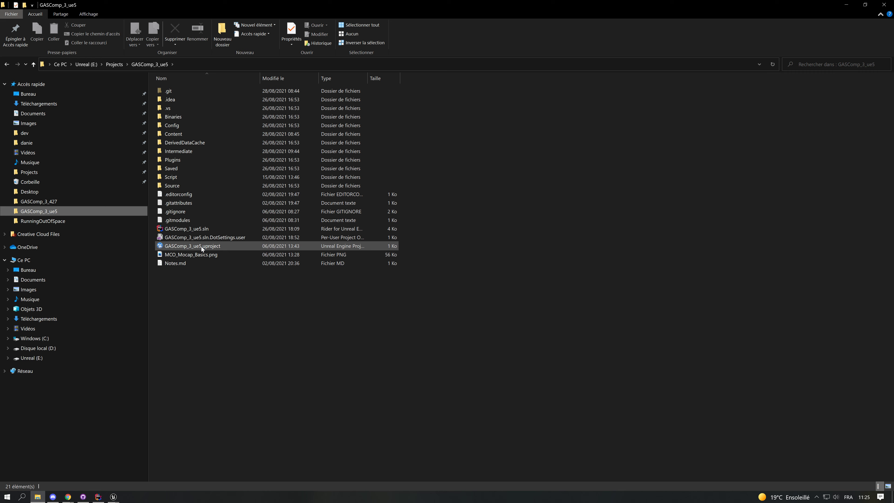
double_click(202, 247)
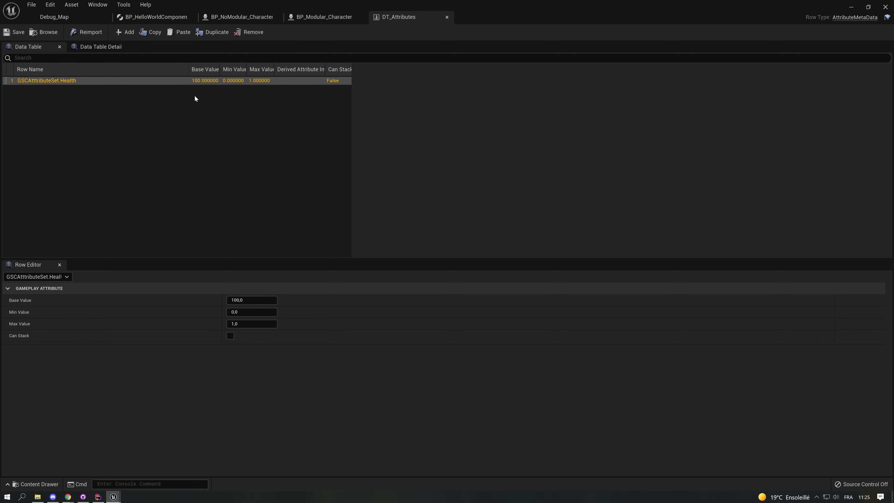
click(320, 19)
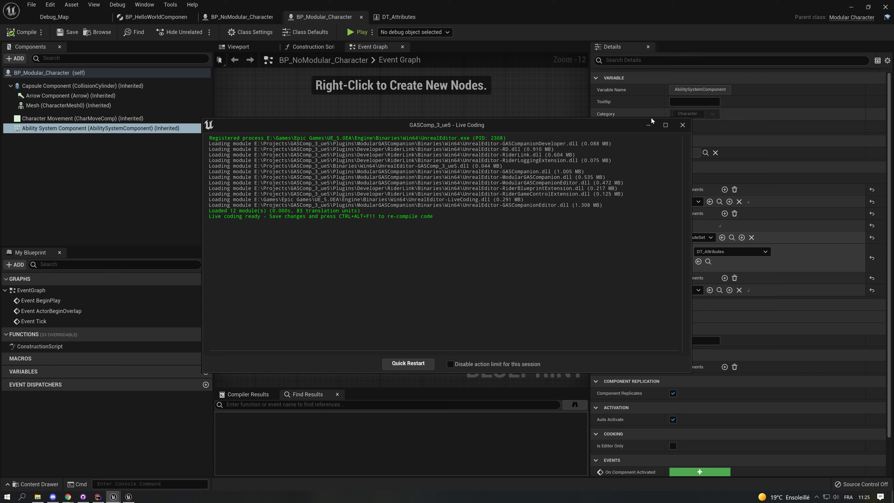
click(647, 126)
mouse_move(113, 496)
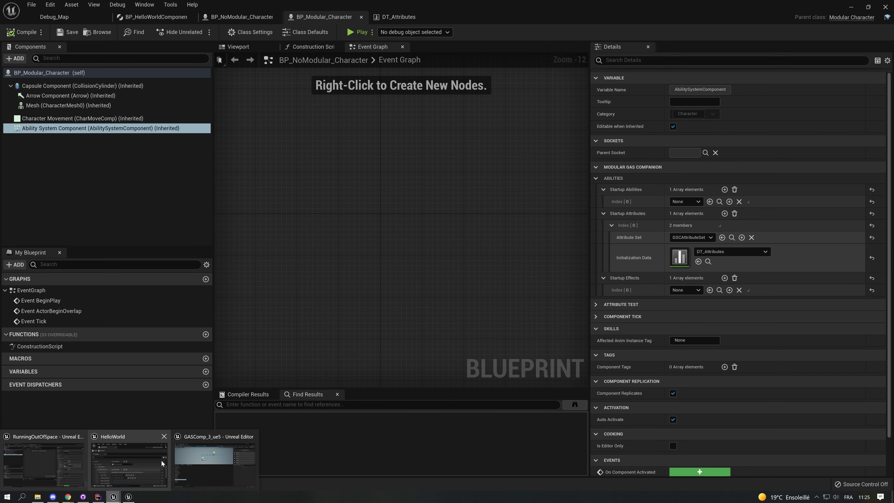
click(201, 463)
Step: Open the MCO_Abilities data asset and review its granted abilities, granted attributes, input mapping and anim layer entries
click(35, 242)
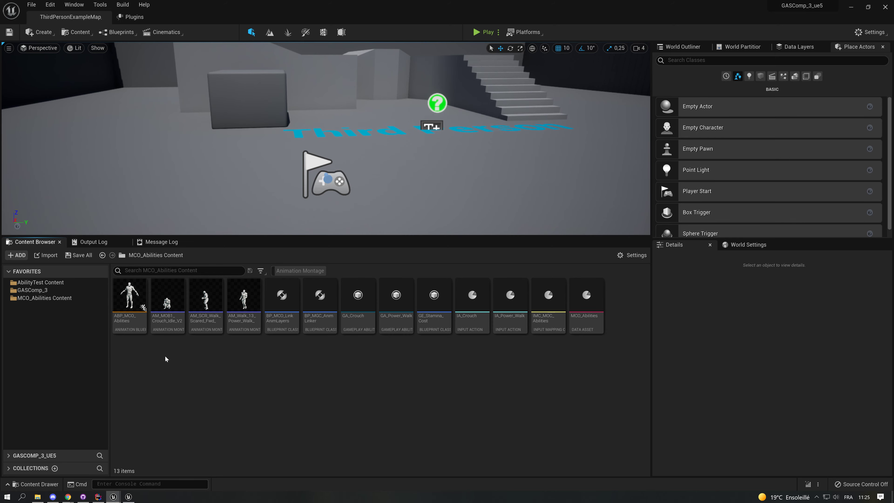
click(601, 307)
double_click(602, 308)
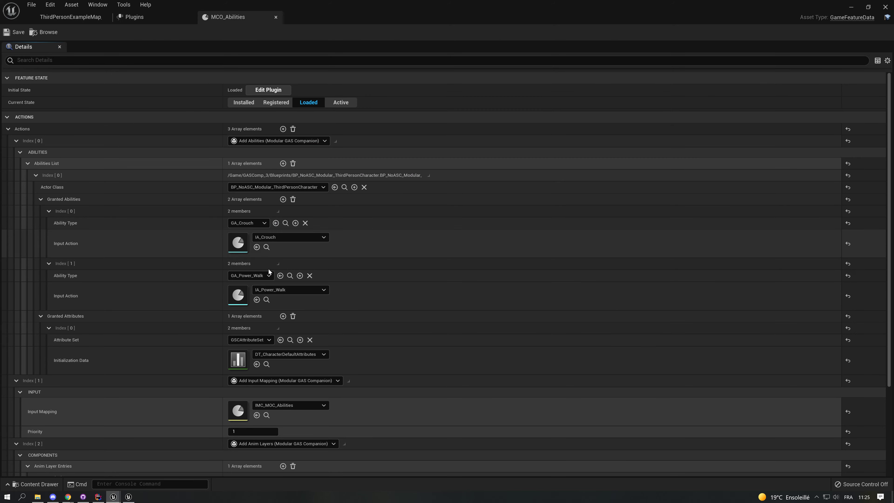
scroll(283, 310, down, 5)
scroll(283, 309, up, 3)
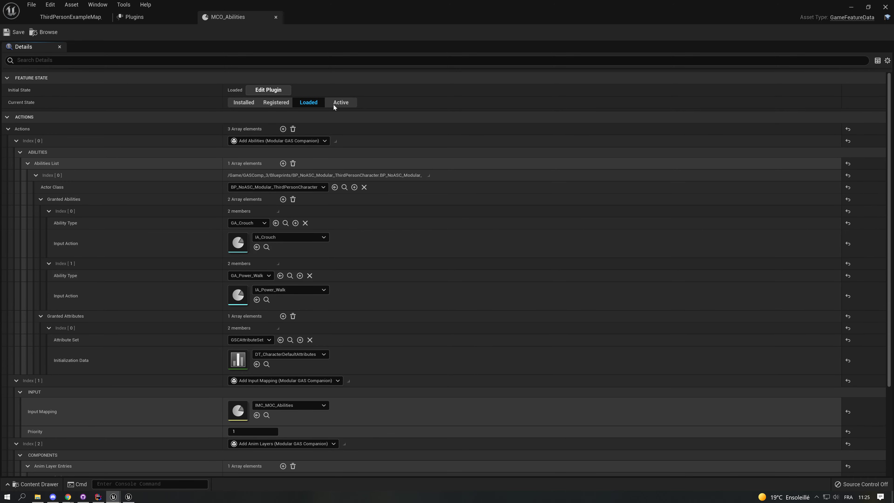
scroll(141, 228, down, 3)
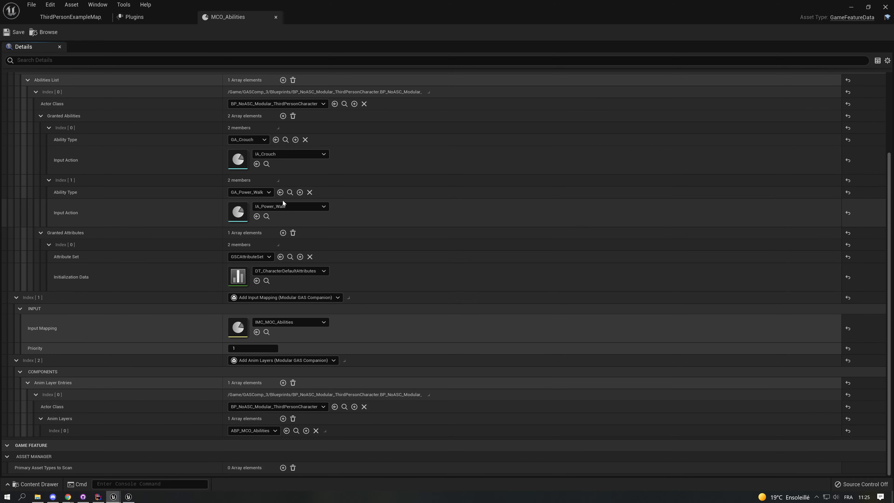
scroll(280, 217, up, 5)
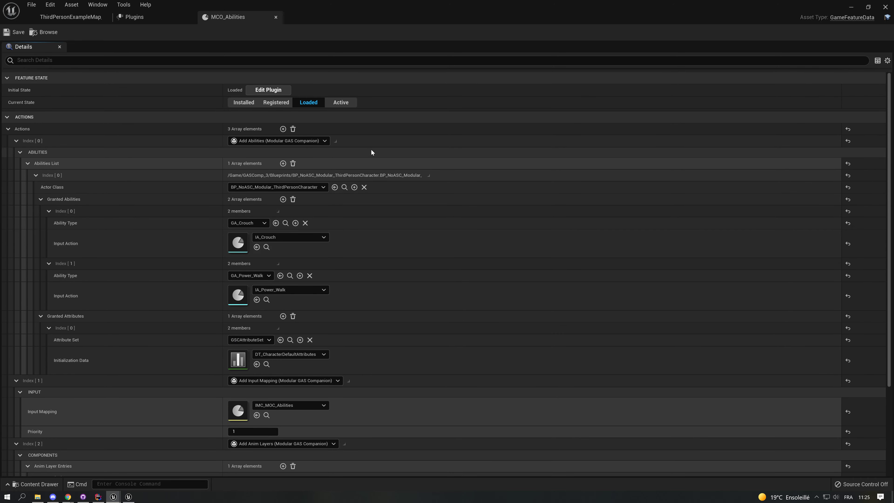
Step: Open the DT_CharacterDefaultAttributes table referenced as Initialization Data and copy the row name GSCAttributeSet.Health
click(267, 364)
double_click(285, 318)
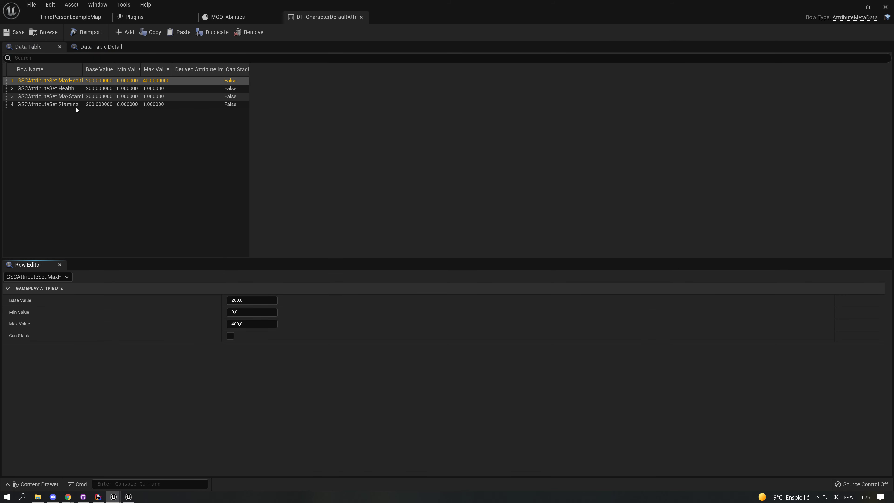
double_click(52, 90)
key(ctrl+c)
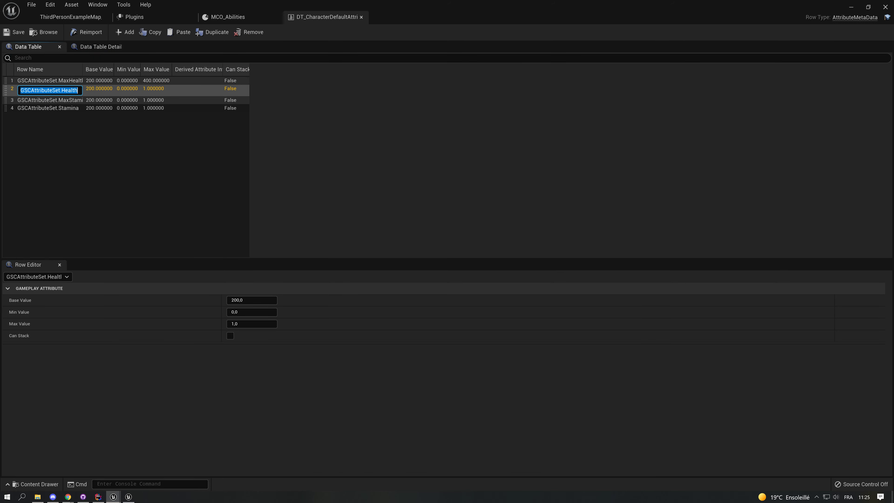
click(195, 215)
Step: Switch back to the RunningOutOfSpace project, open DT_Attributes, and replace its row name with the copied GSCAttributeSet.Health
key(alt+Tab)
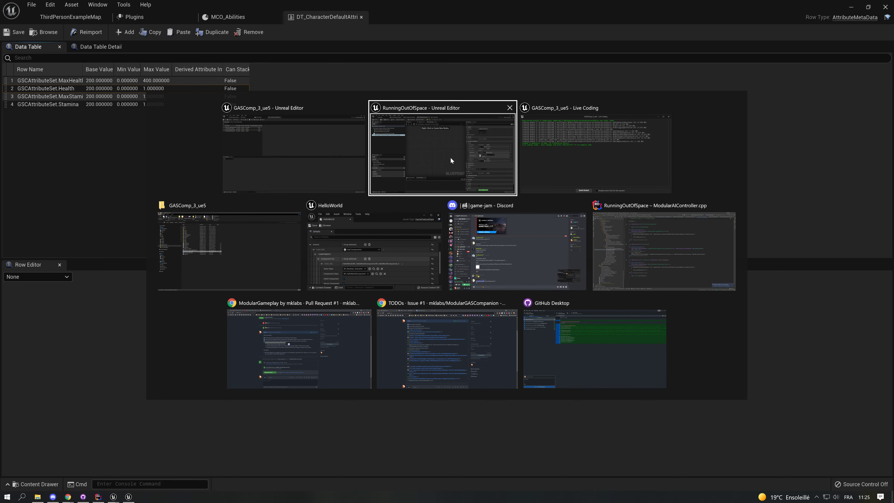
click(456, 154)
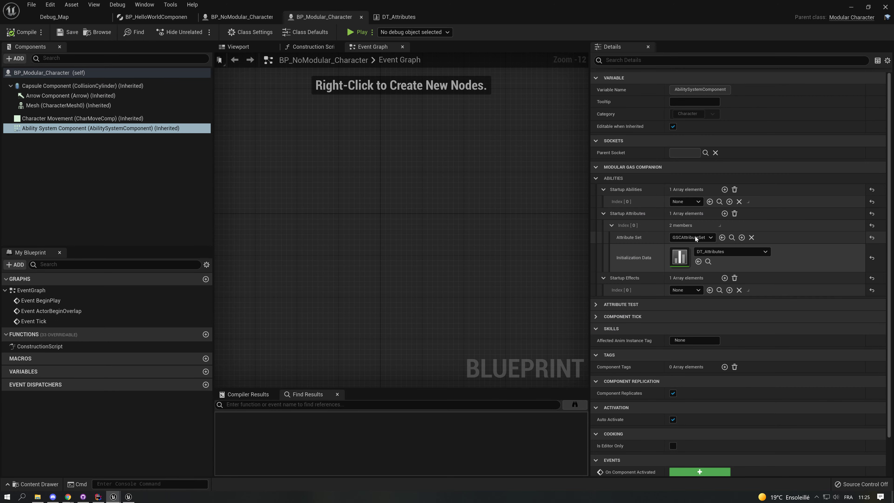
click(707, 261)
double_click(147, 347)
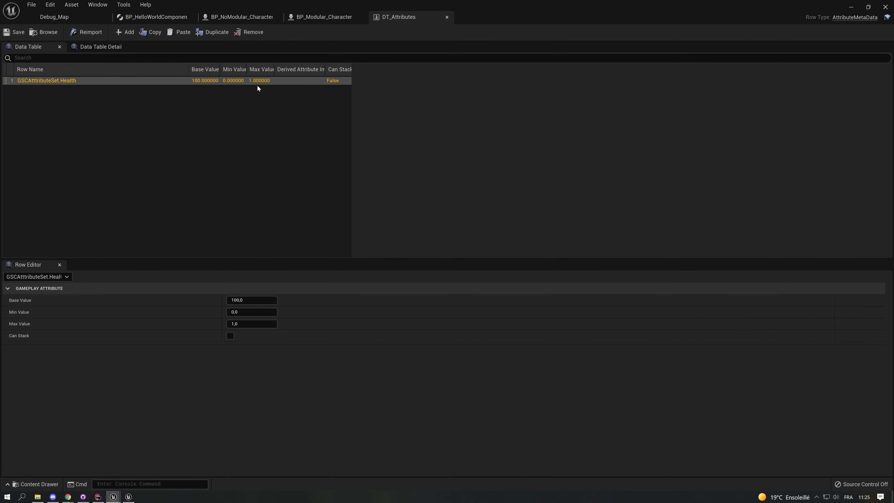
double_click(89, 83)
key(ctrl+v)
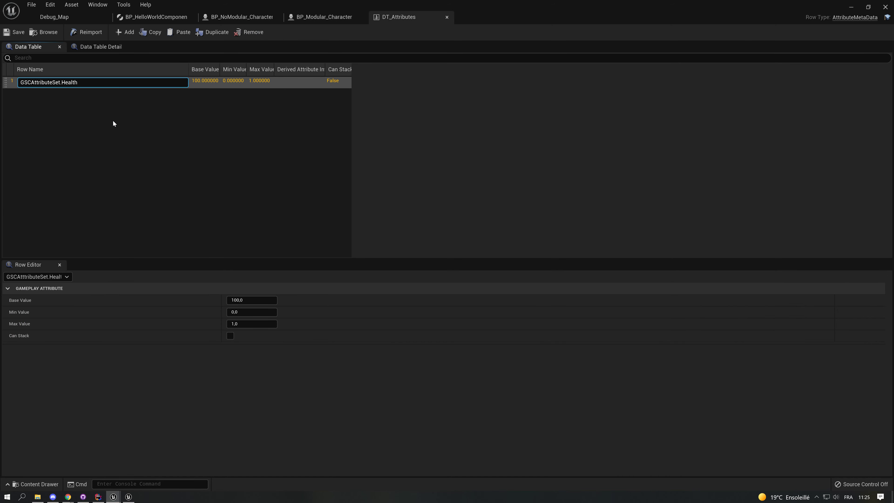
Step: Compare the old and new row names by repeatedly undoing and redoing the edit, keep GSCAttributeSet.Health, and save DT_Attributes
key(ctrl+z)
key(ctrl+y)
key(ctrl+z)
key(ctrl+y)
key(ctrl+z)
key(ctrl+y)
key(ctrl+z)
key(ctrl+y)
key(ctrl+z)
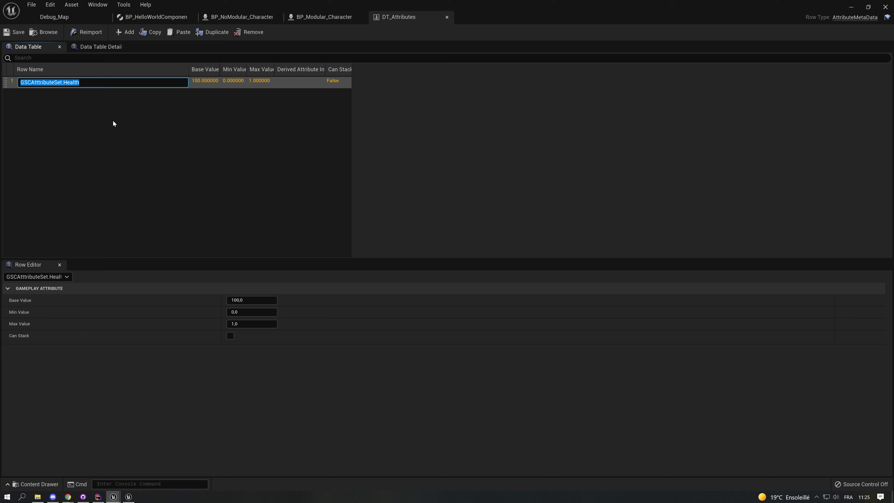
key(ctrl+y)
key(ctrl+z)
key(ctrl+y)
key(Return)
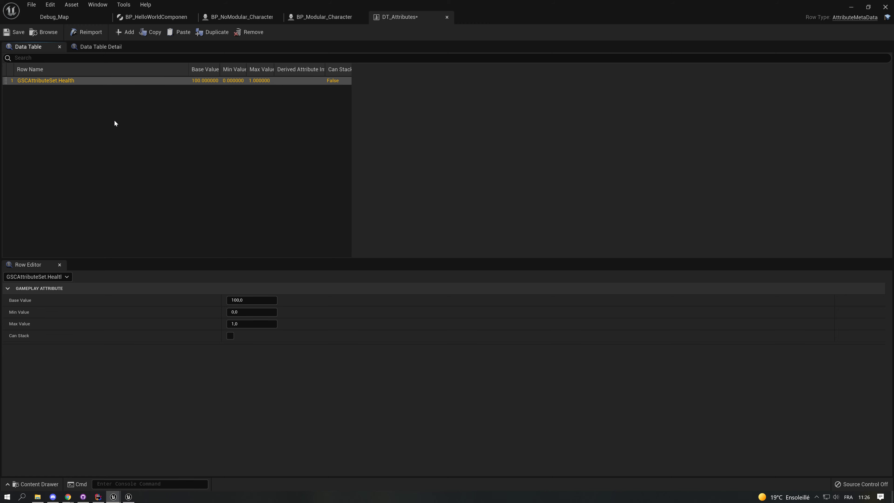
click(15, 34)
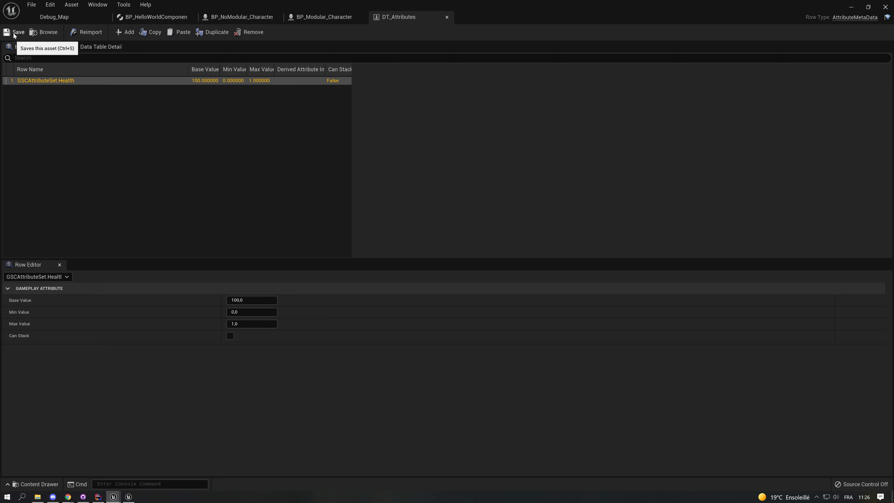
Step: Check the character's attributes in a play session using the console command showdebug abilitysystem, and end the session
key(alt+p)
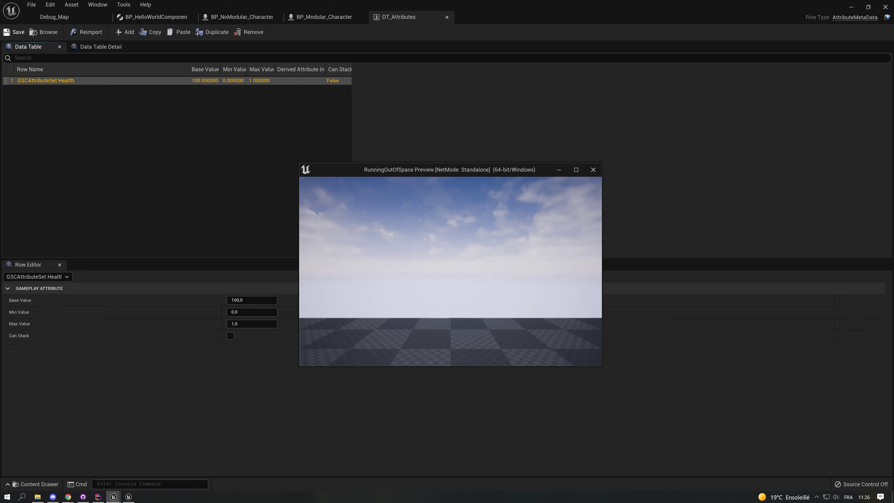
key(grave)
text(showdebug abilitysystem)
key(Return)
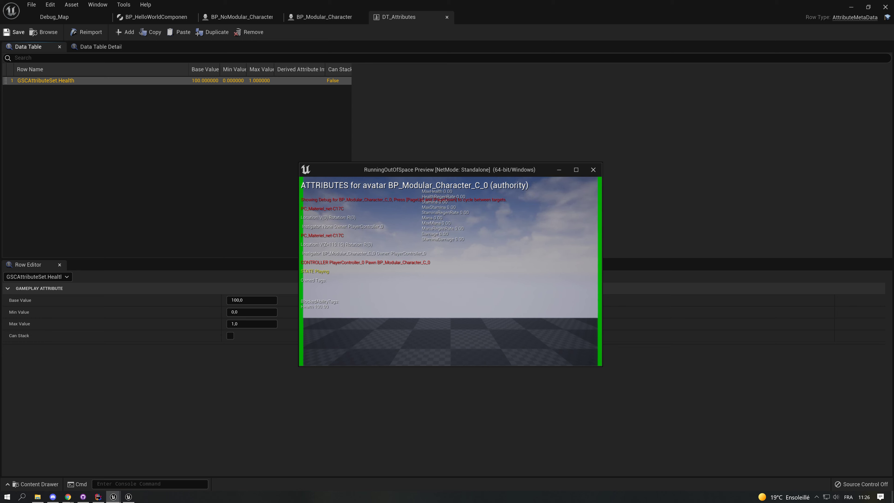
key(Escape)
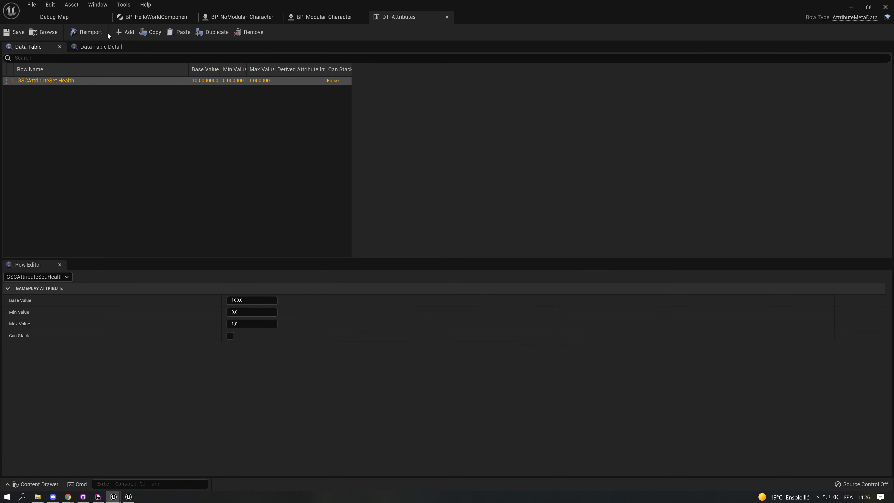
Step: Add a second row to DT_Attributes and name it GSCAttributeSet.MaxHealth, based on the copied Health row name
click(126, 32)
double_click(65, 81)
key(ctrl+c)
click(61, 90)
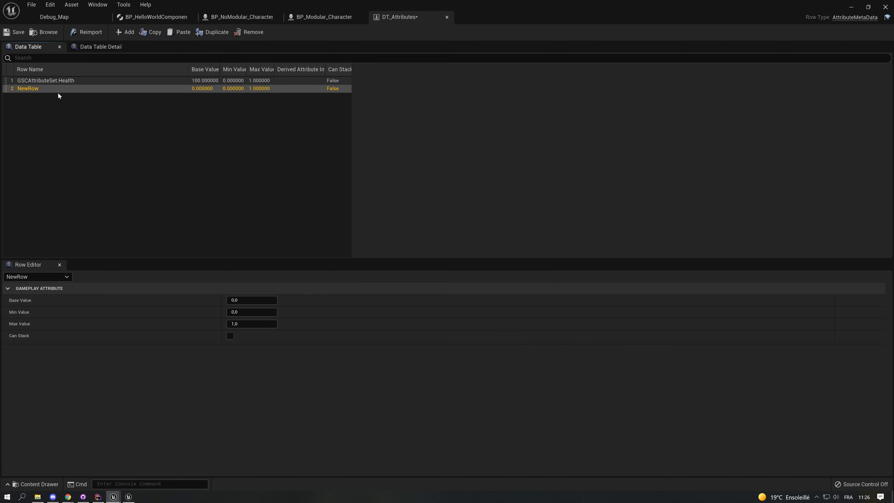
double_click(63, 89)
key(ctrl+v)
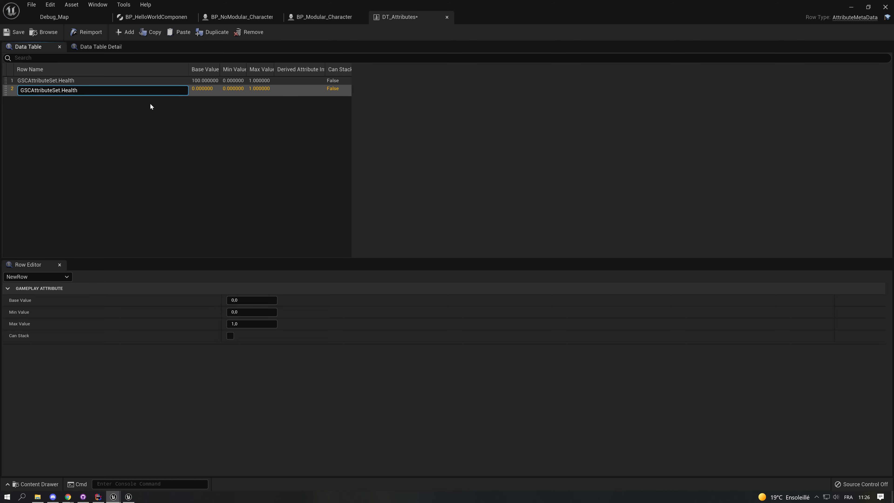
text(Max)
key(Return)
Step: Set the Base Value of the GSCAttributeSet.MaxHealth row to 100
click(228, 297)
text(100)
key(Return)
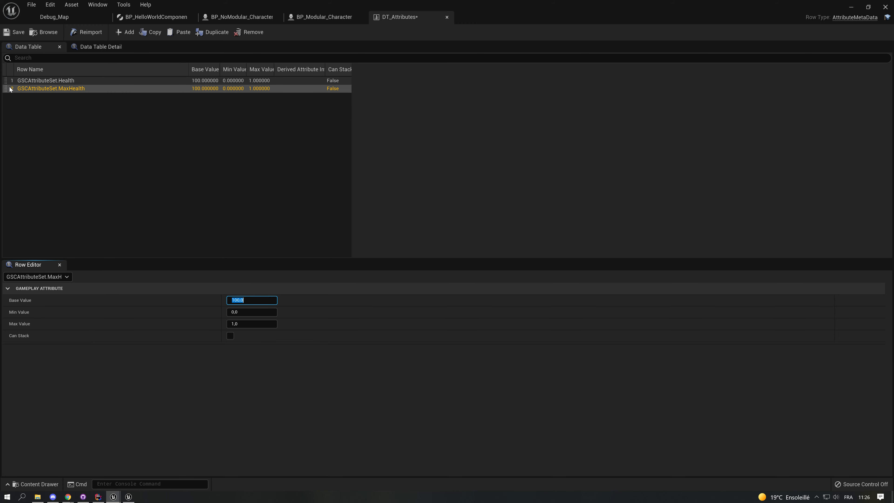
Step: Move the GSCAttributeSet.MaxHealth row above GSCAttributeSet.Health, review both rows, and save the data table
drag(9, 89, 14, 89)
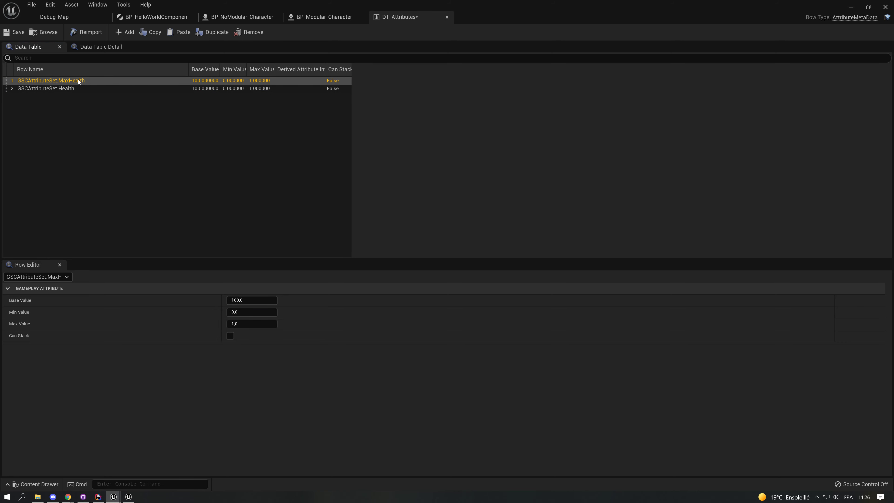
click(76, 89)
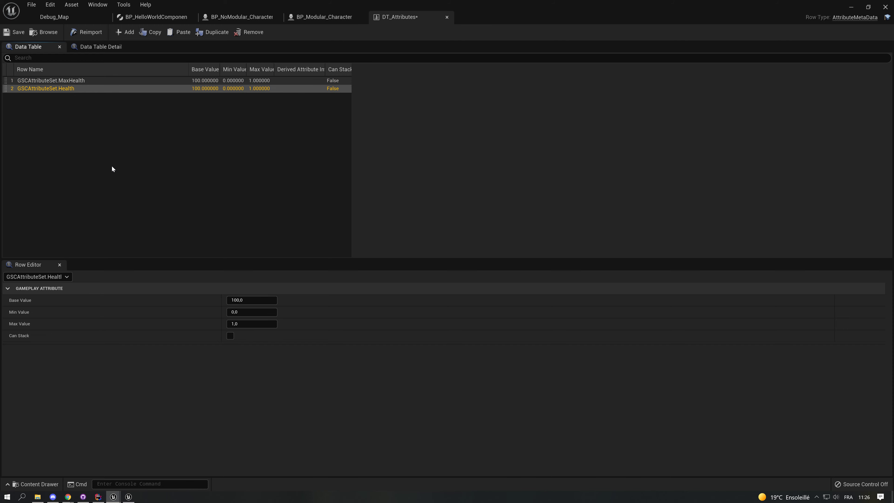
click(66, 81)
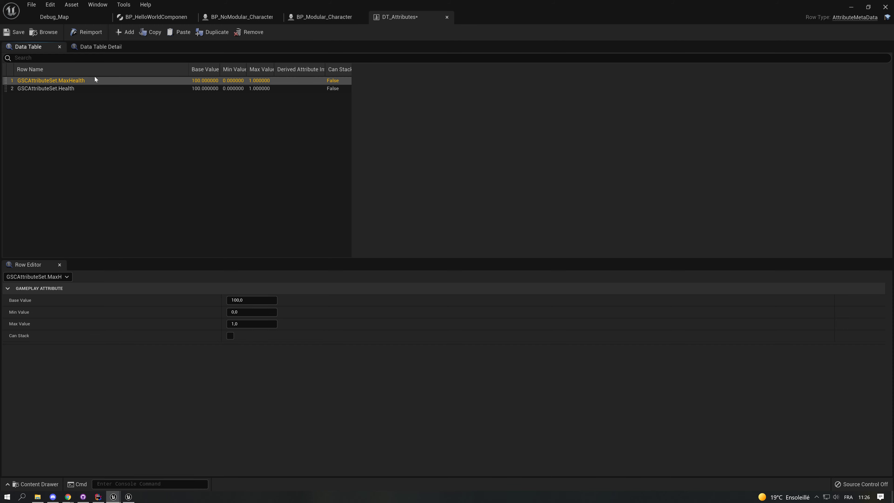
click(61, 88)
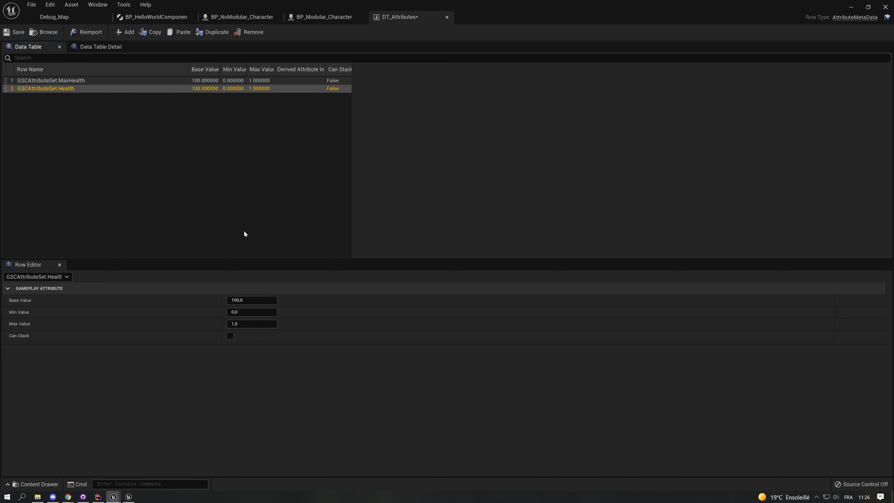
click(67, 82)
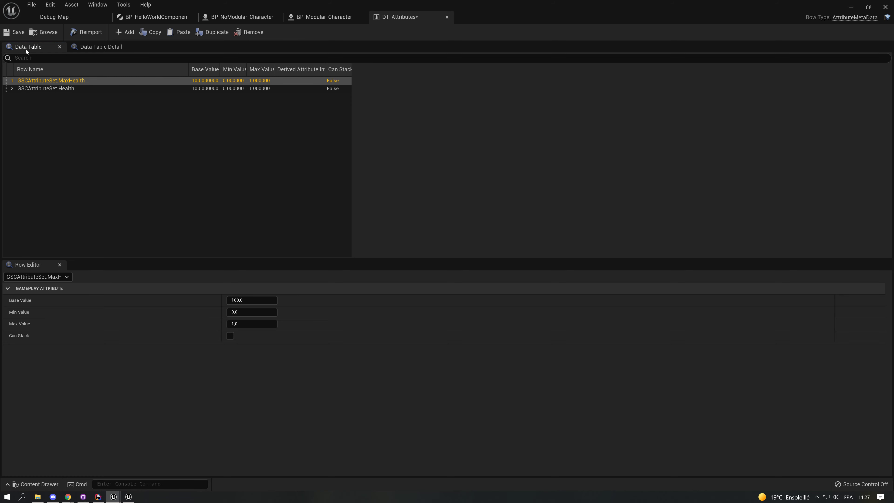
click(14, 33)
Step: Play from BP_Modular_Character, rerun showdebug abilitysystem to check the Health and MaxHealth attributes, and stop playing
click(319, 17)
click(352, 32)
key(grave)
key(Up)
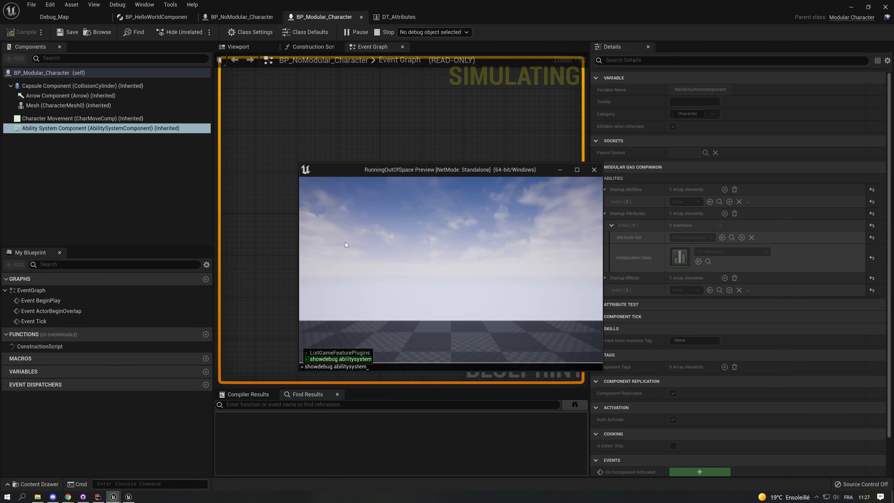
key(Return)
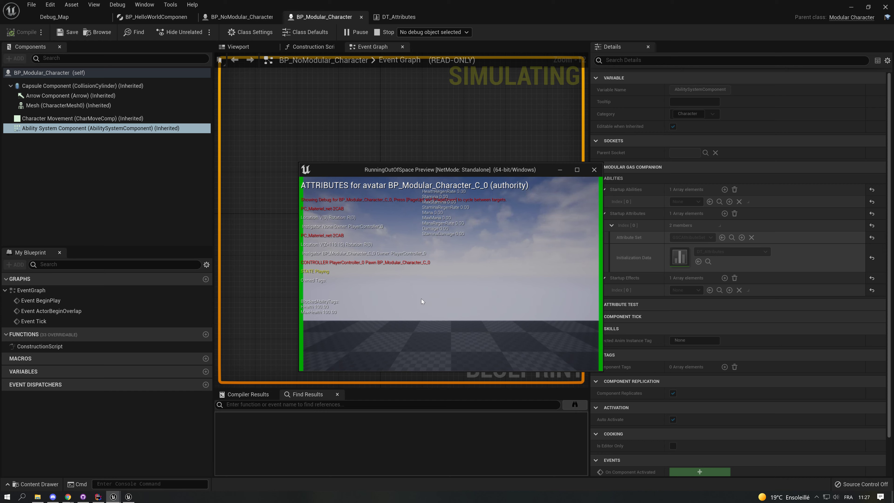
key(Escape)
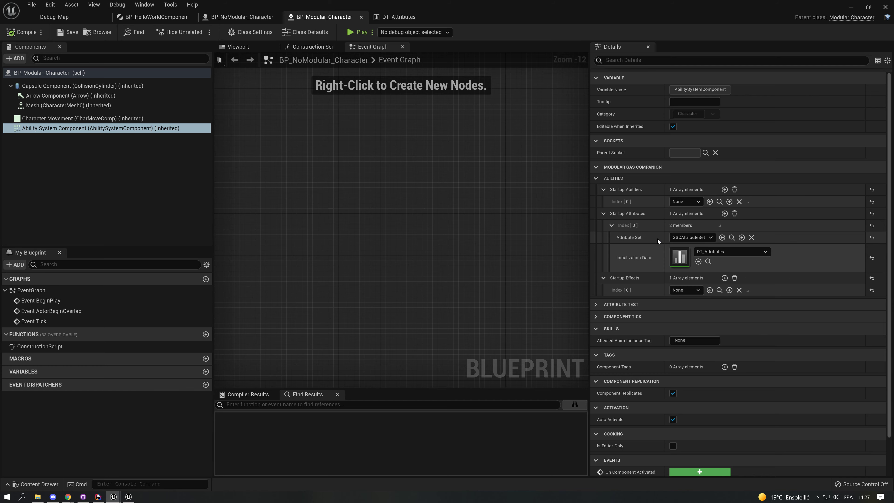
Step: Open the HelloWorld game feature data asset from the HelloWorld Content folder and move its editor window clear of the details
click(55, 18)
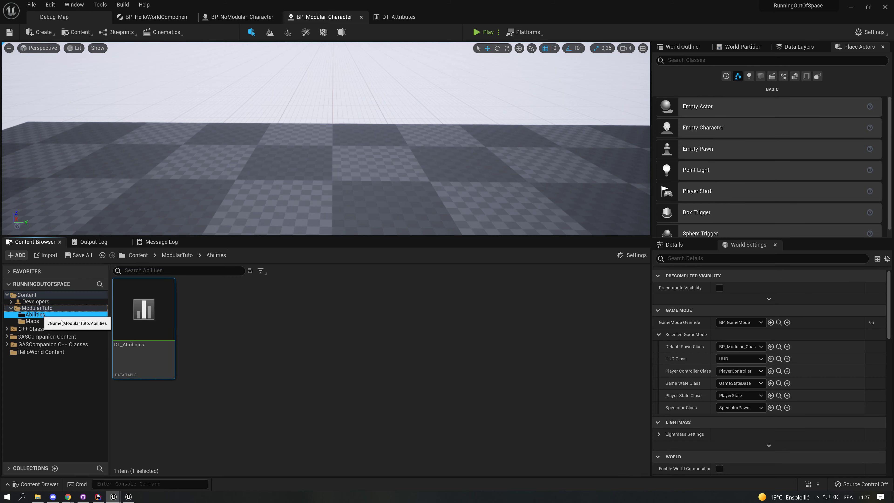
click(39, 352)
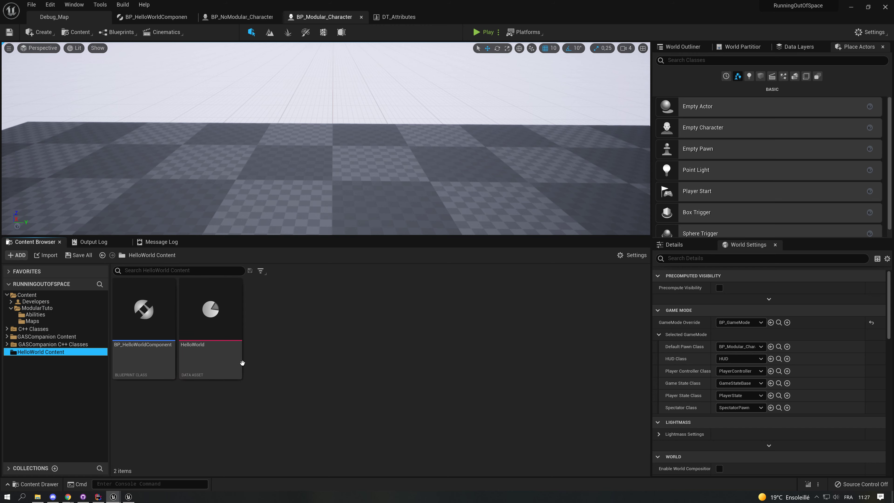
double_click(210, 310)
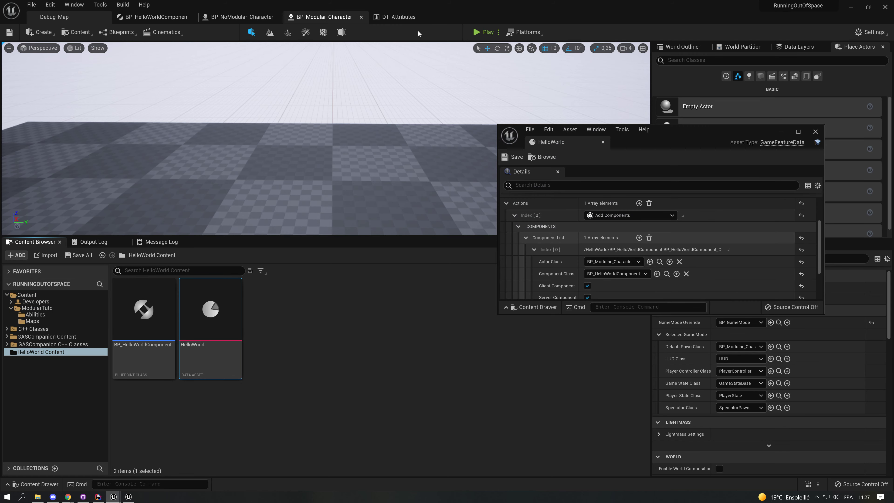
drag(667, 133, 318, 236)
Step: Delete the Startup Attributes entry from BP_Modular_Character's Ability System Component, compile the blueprint, and briefly play-test it
click(322, 17)
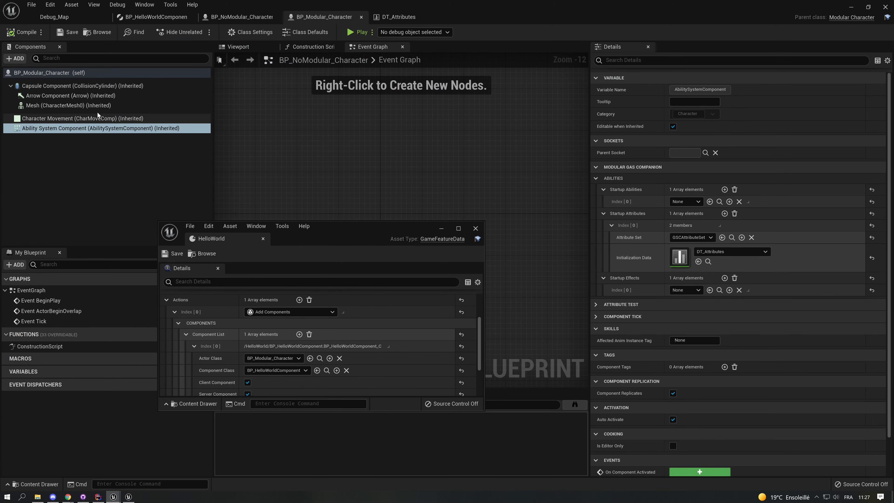
click(719, 225)
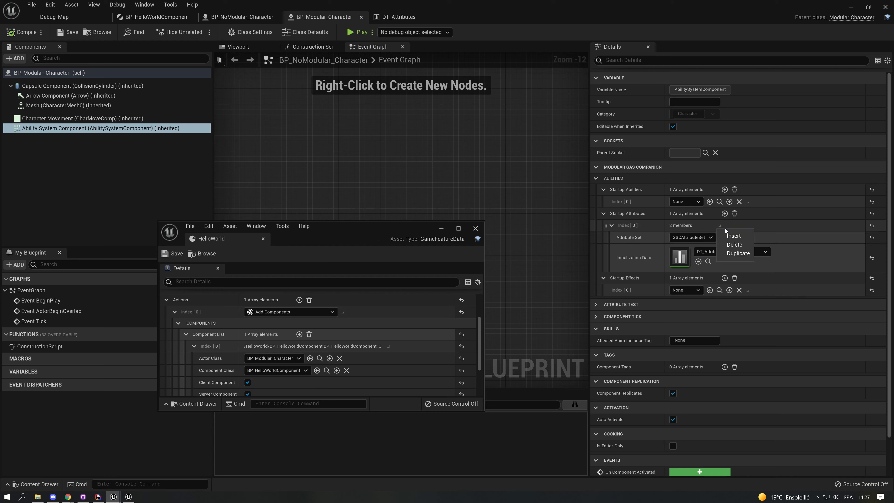
click(736, 245)
click(22, 32)
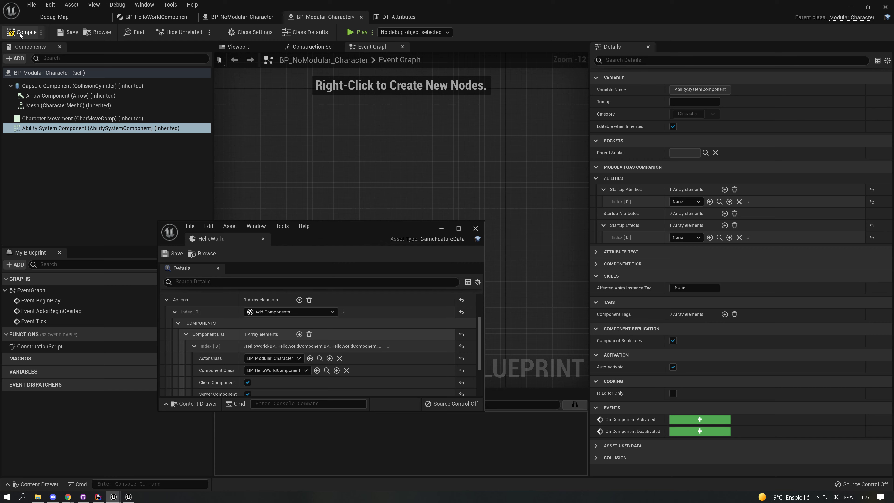
key(alt+p)
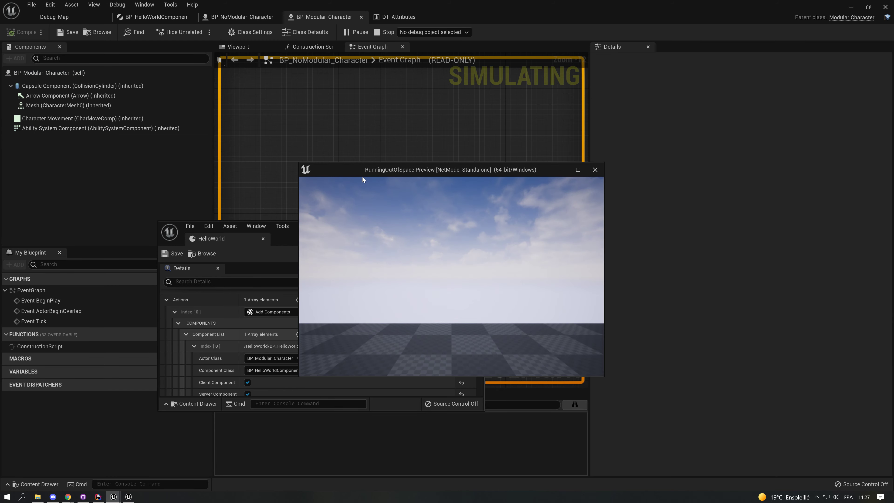
key(Escape)
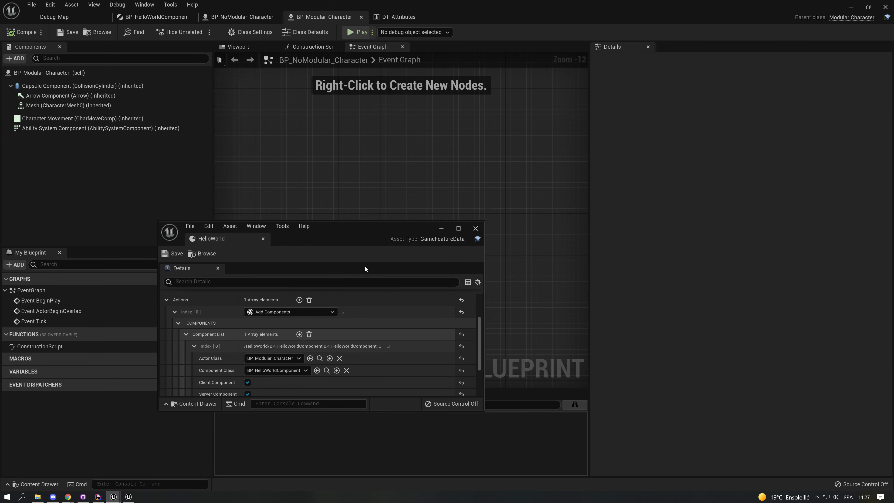
Step: Dock the HelloWorld asset editor with the other editors and toggle its current state between Registered and Active, ending on Registered
drag(359, 229, 469, 17)
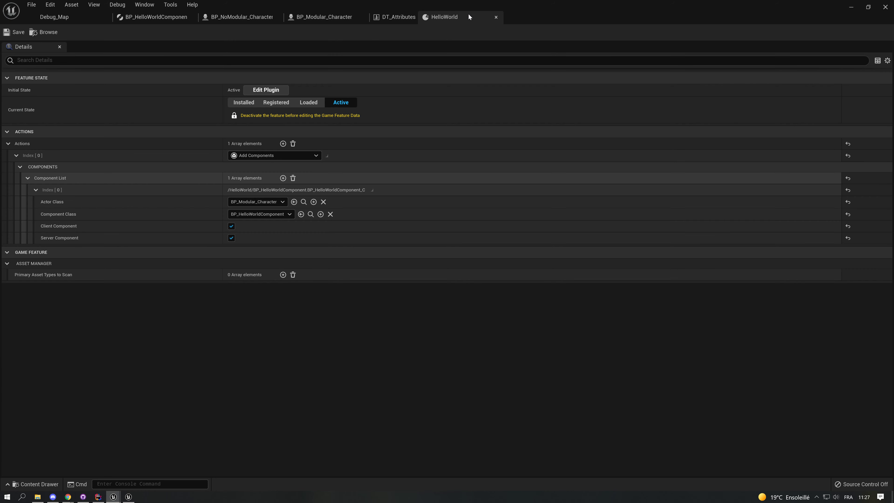
click(276, 103)
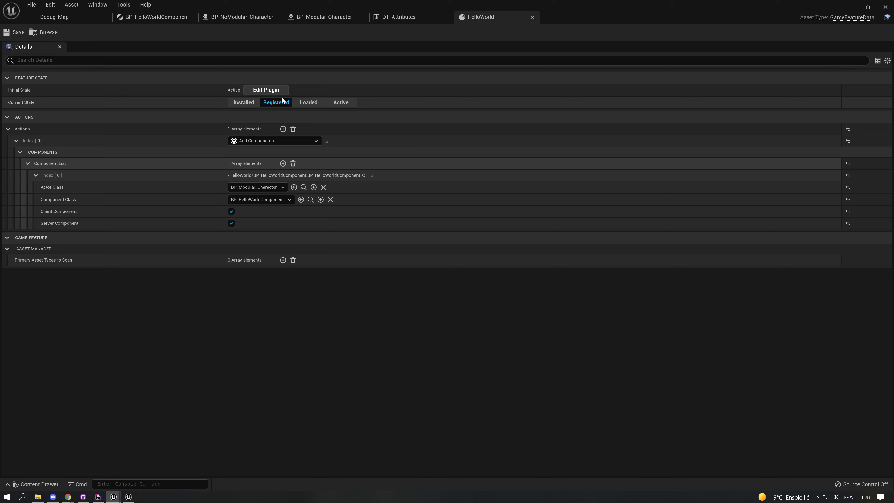
click(340, 103)
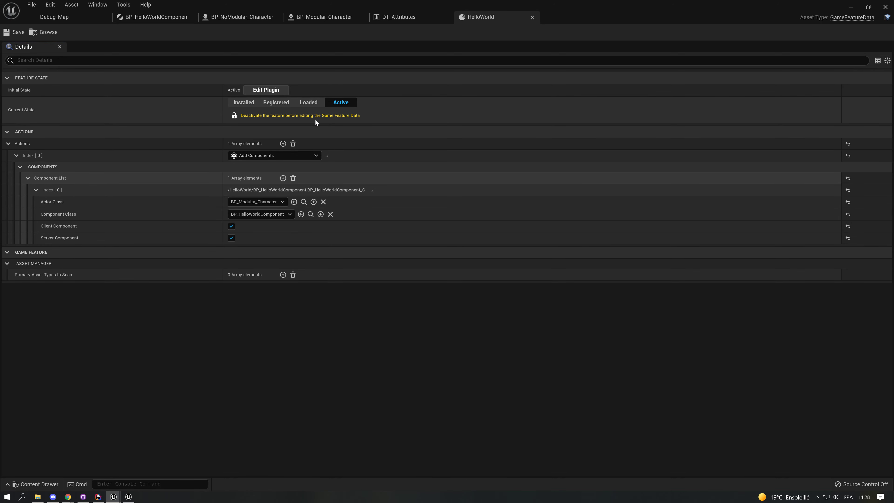
click(284, 103)
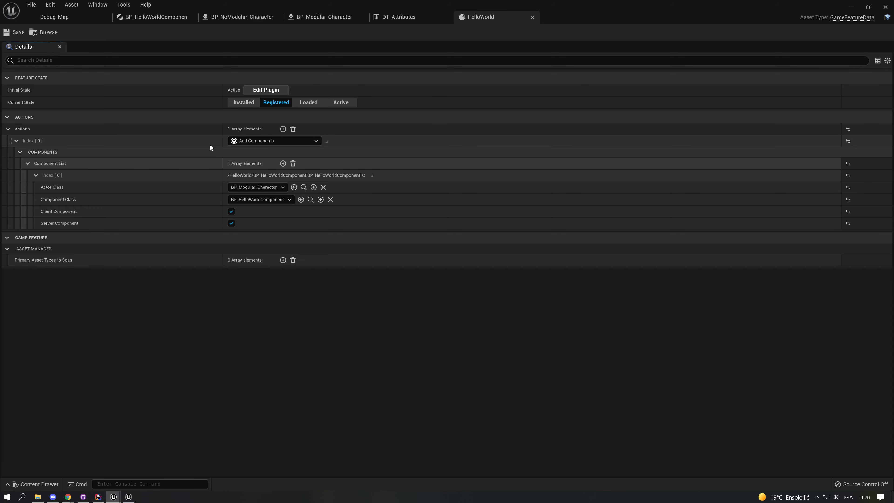
Step: Add a second action to HelloWorld's Actions, set it to Add Abilities (Modular GAS Companion), and expand its Abilities section
click(44, 141)
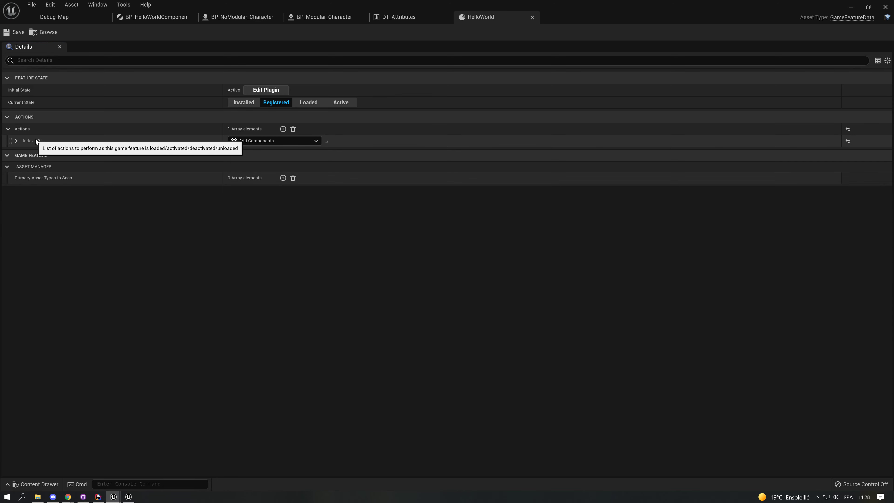
click(283, 129)
click(246, 153)
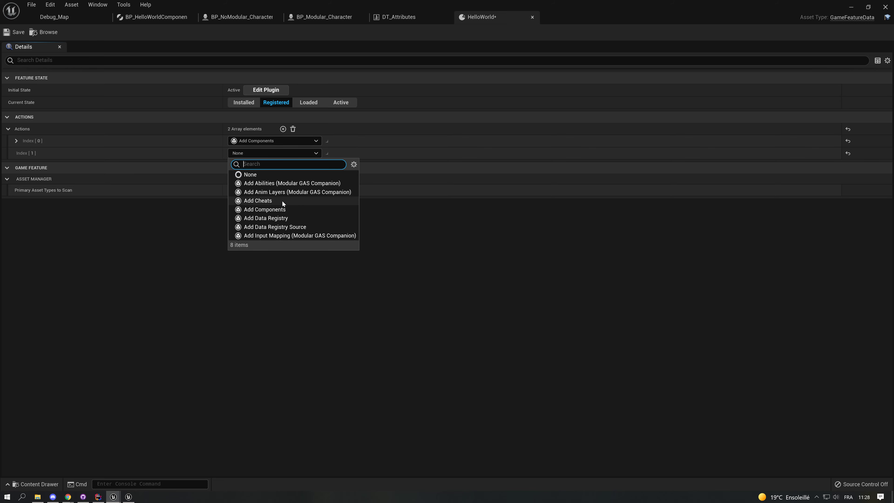
click(295, 185)
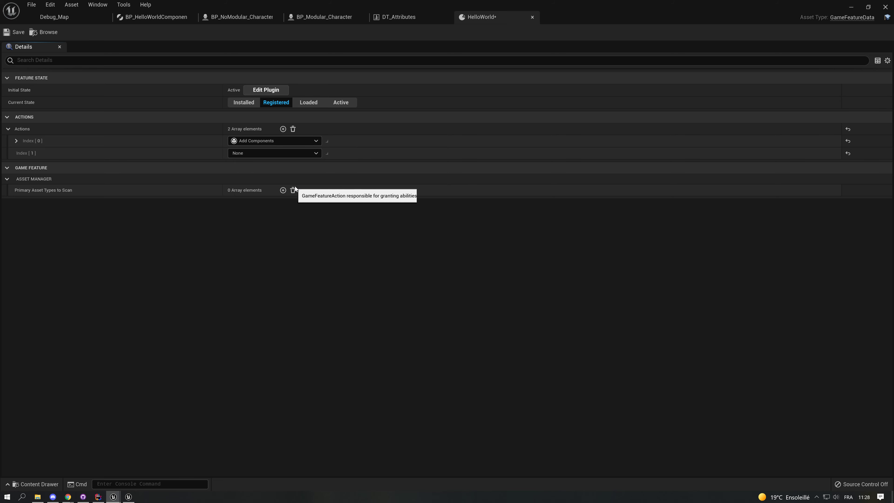
click(70, 153)
click(44, 167)
click(44, 166)
click(44, 166)
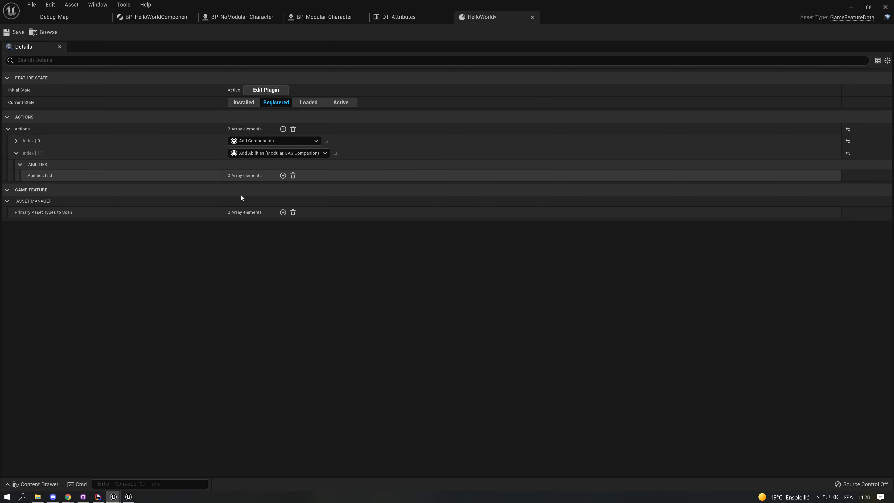
Step: Add an entry to the Abilities List and set its Actor Class to BP_Modular_Character
click(283, 175)
click(121, 189)
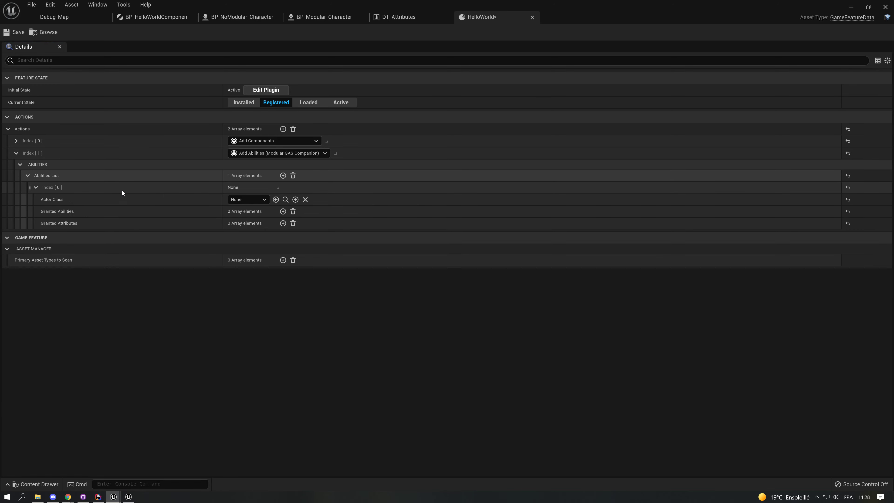
click(250, 199)
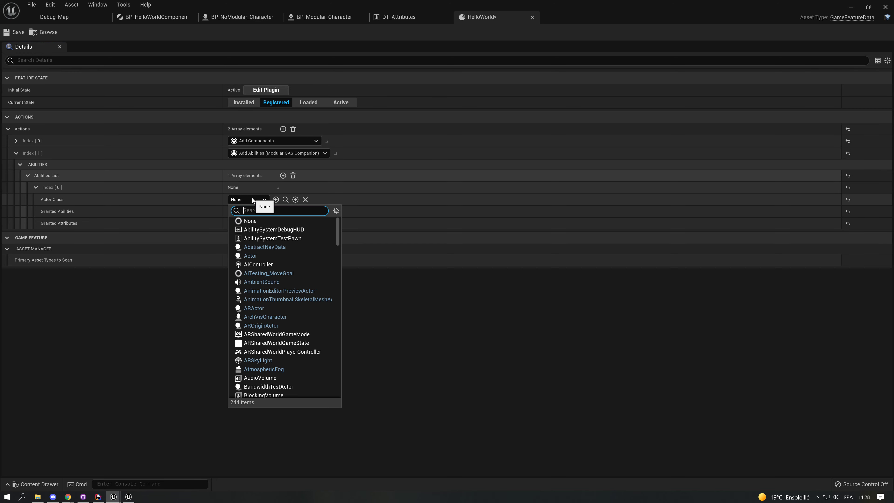
text(modula)
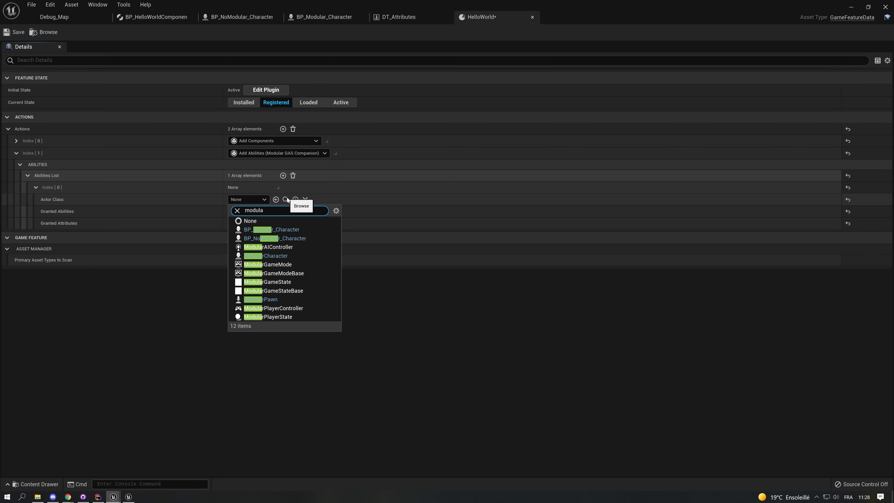
click(272, 229)
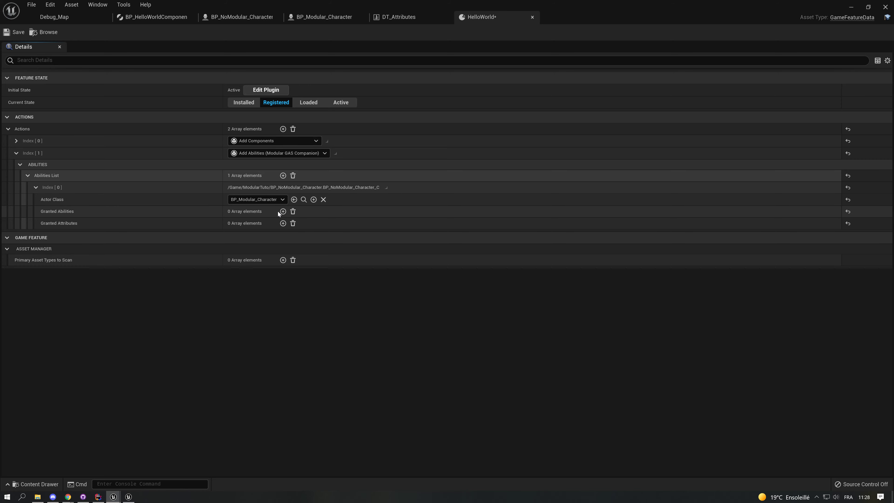
Step: Add a Granted Attributes element to the BP_Modular_Character abilities entry, expand it, and view the available attribute sets
click(283, 223)
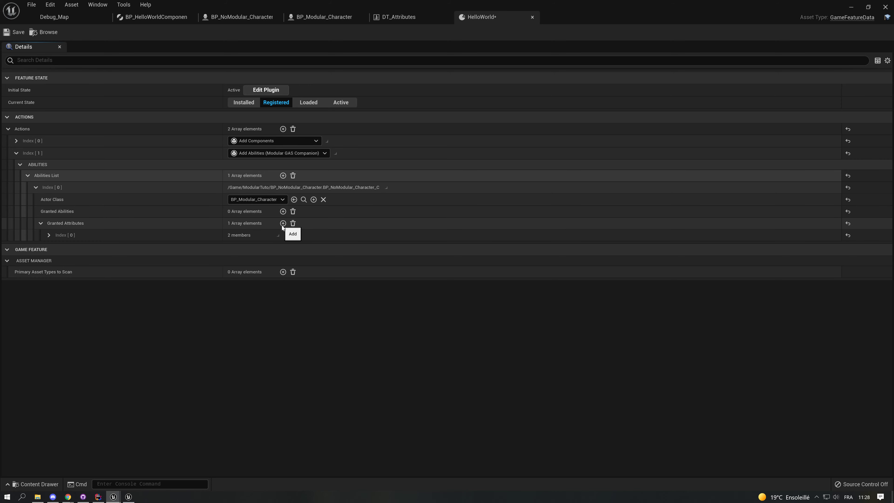
click(69, 236)
click(248, 246)
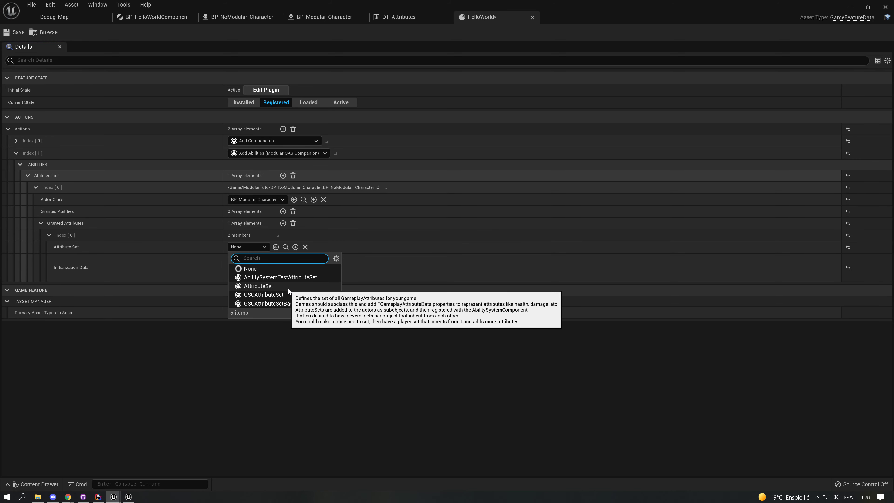
Step: Play the level, run showdebug abilitysystem, set the HelloWorld feature's state to Active during play, and stop playing
click(107, 44)
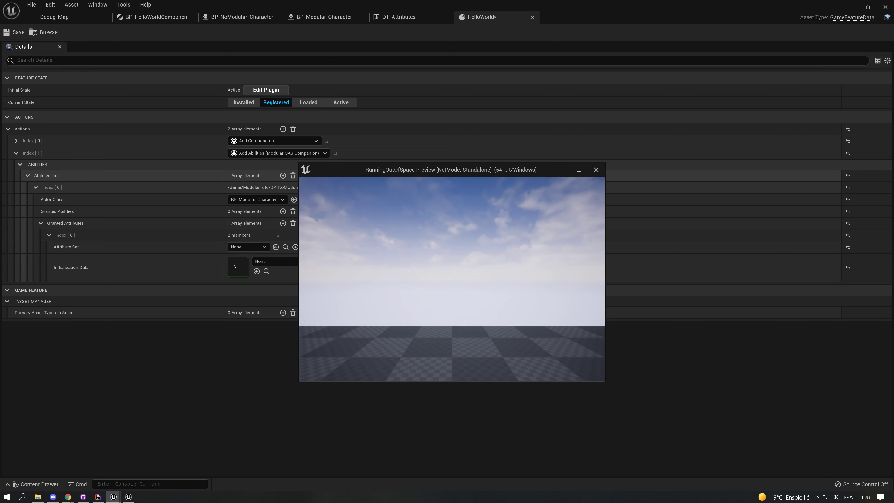
key(grave)
text(showdebug abilitysystem)
key(Return)
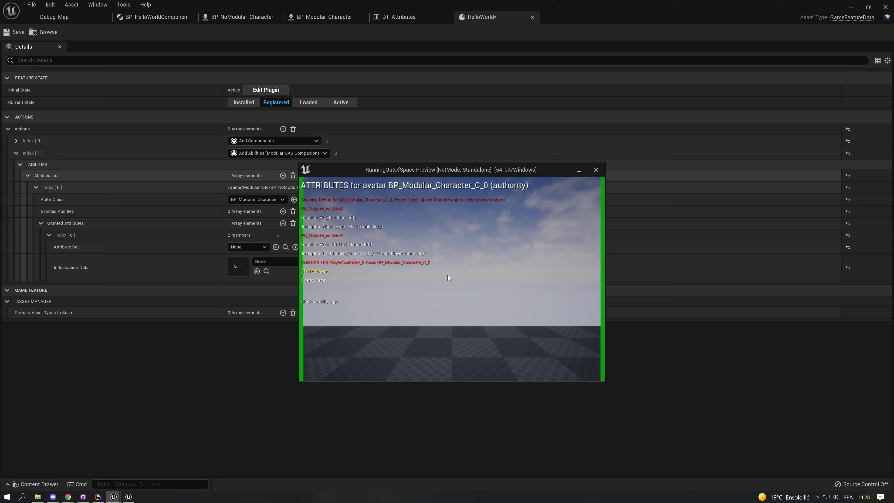
click(349, 104)
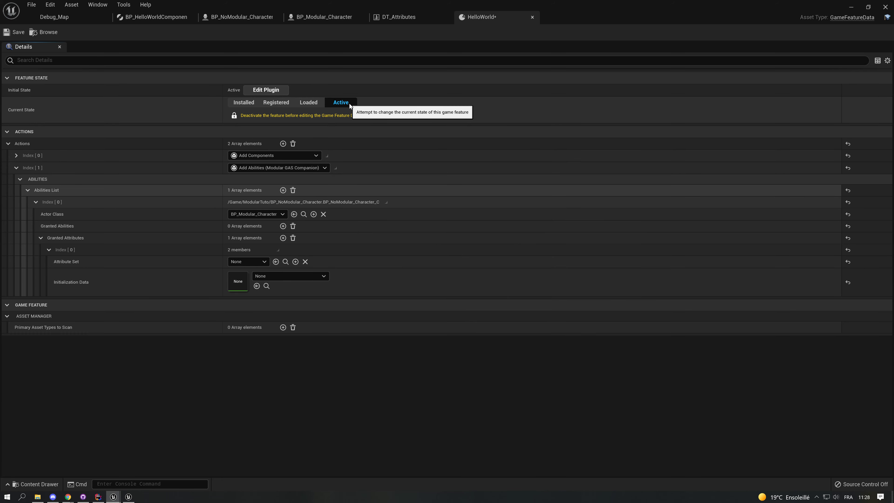
click(383, 233)
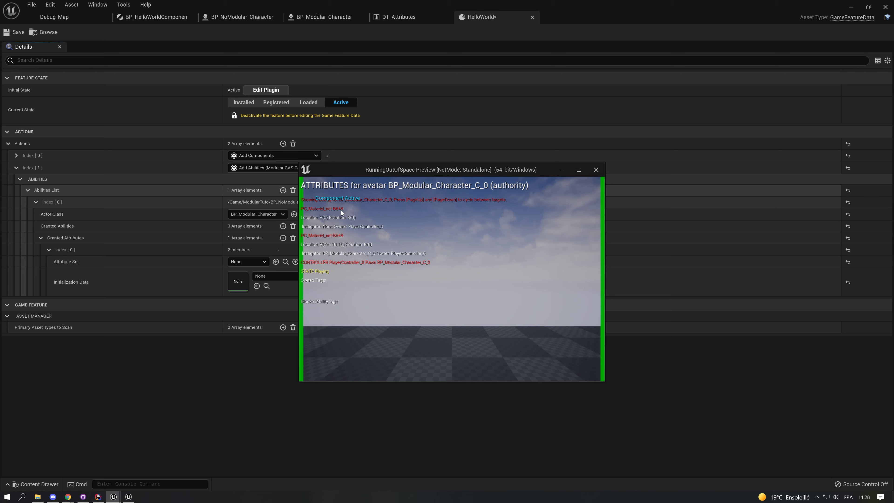
key(Escape)
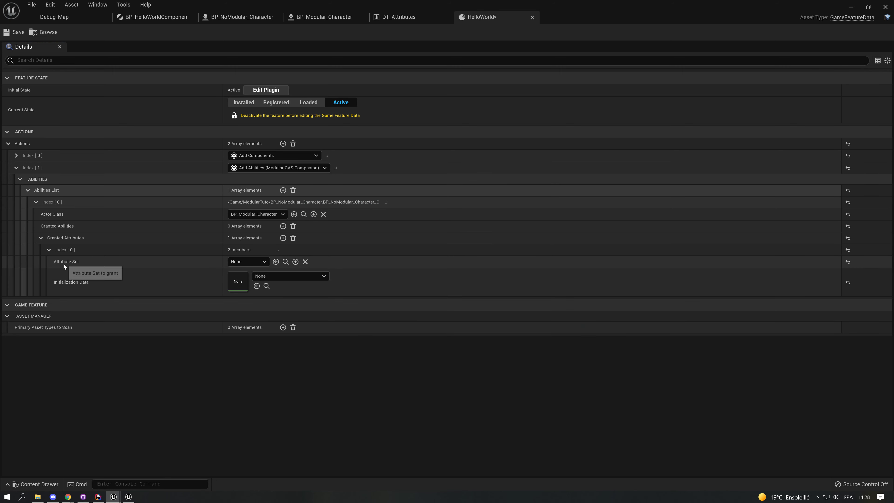
Step: Set the granted Attribute Set to GSCAttributeSet with DT_Attributes as Initialization Data, and save the HelloWorld asset
click(250, 262)
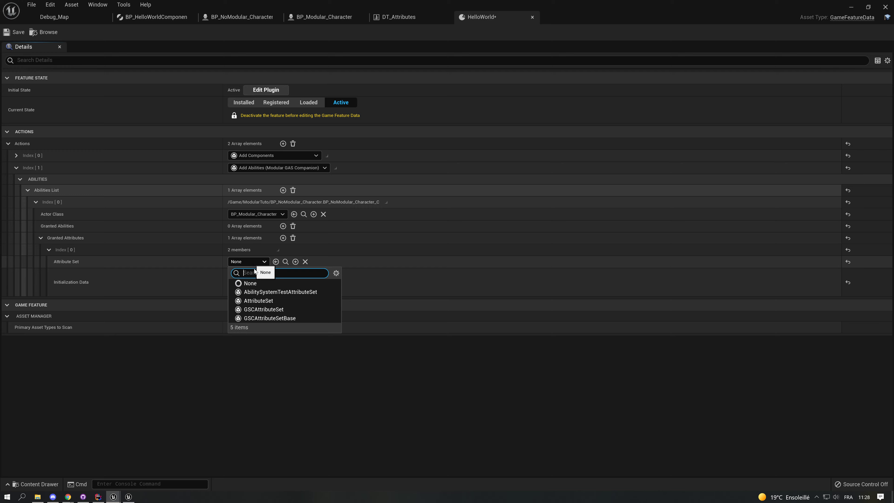
click(264, 309)
click(288, 275)
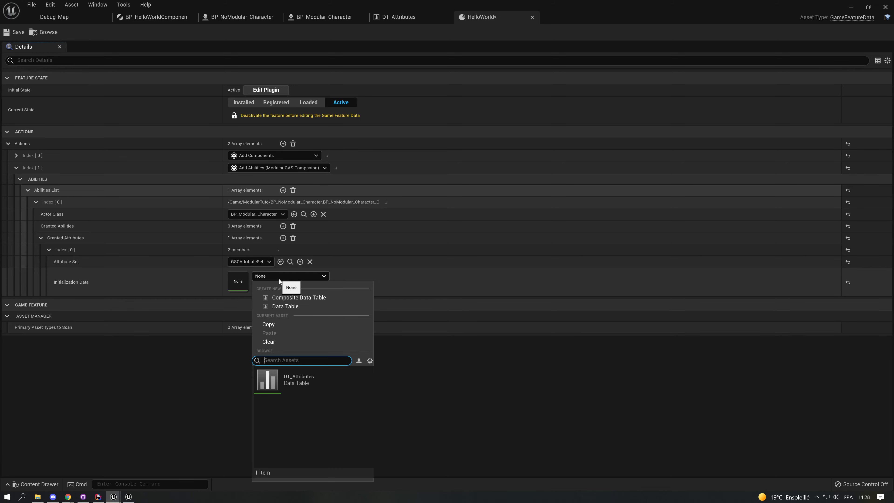
click(309, 383)
click(21, 32)
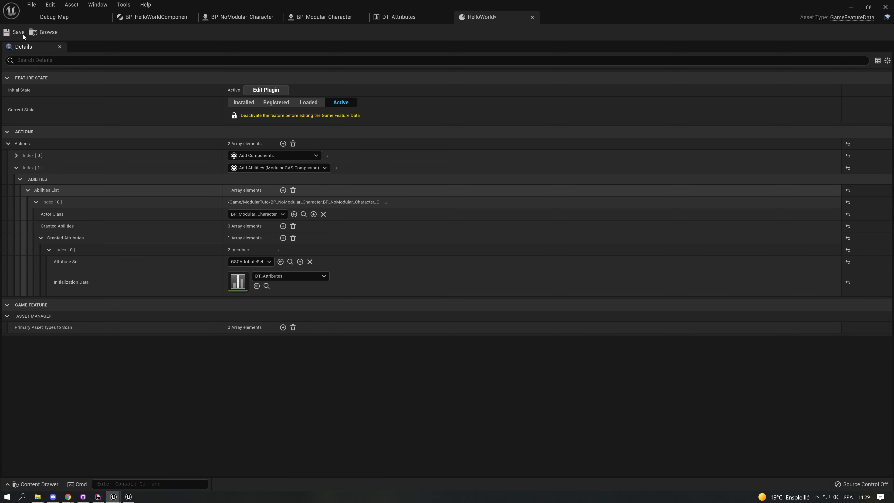
Step: Play the level to check the character's granted attributes, and try switching the HelloWorld feature's state to Registered
key(alt+p)
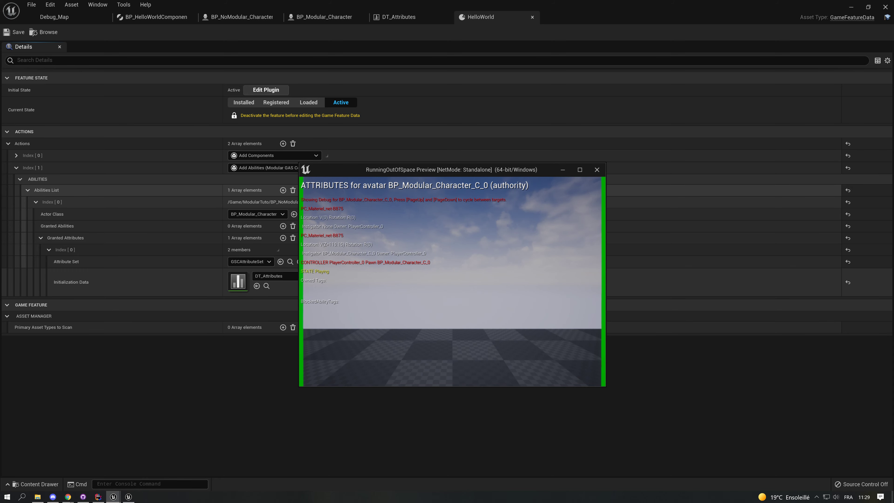
key(Escape)
click(276, 102)
click(533, 269)
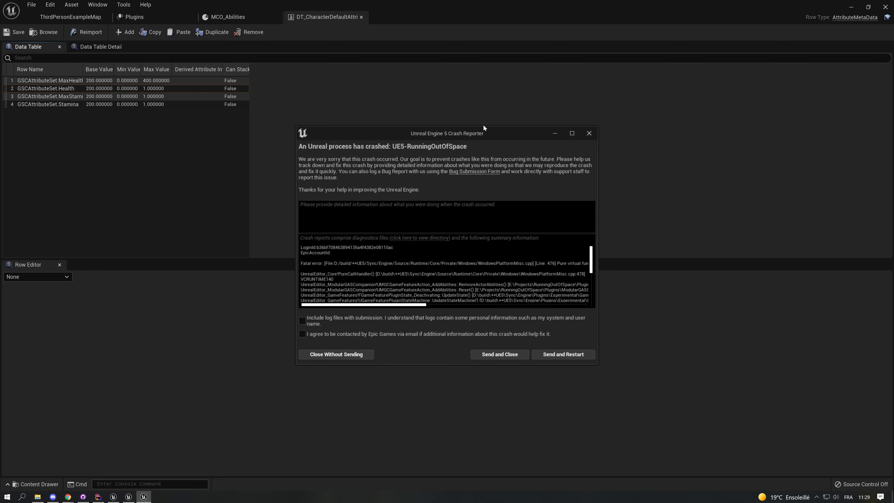
Step: Enlarge the Unreal crash report to review its call stack, close it without sending, and bring up the Live Coding window
key(alt+Tab)
double_click(488, 134)
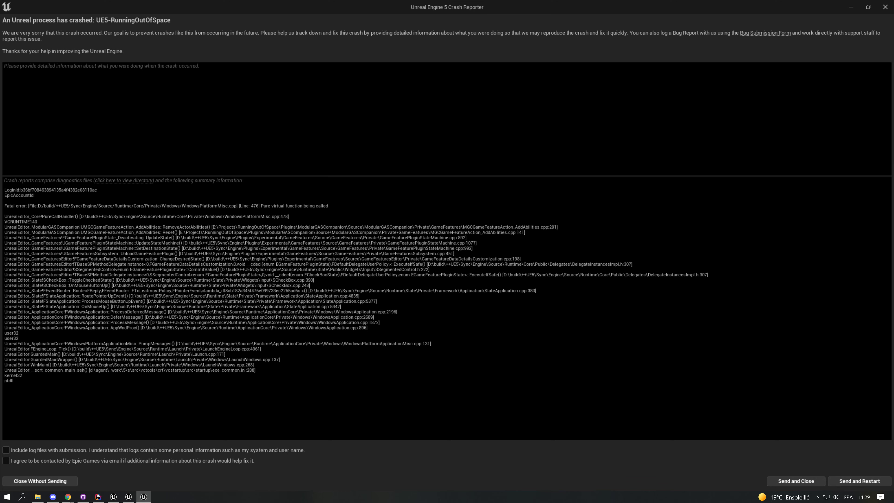
click(60, 481)
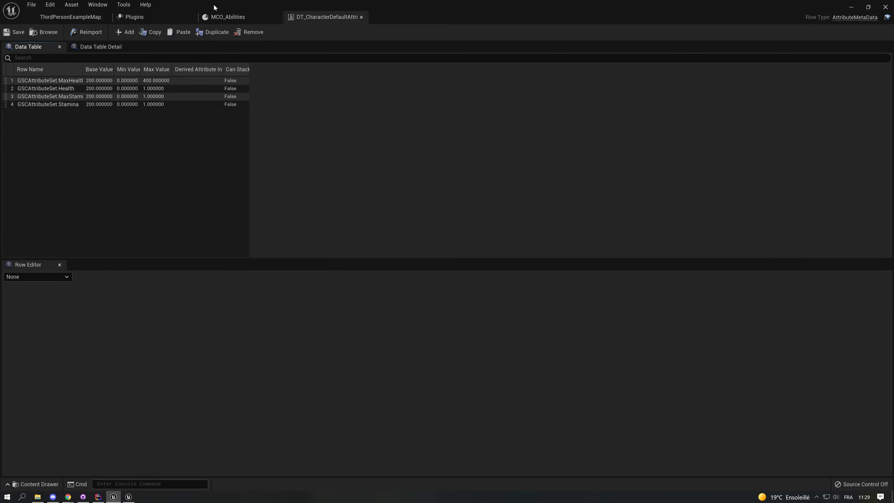
click(127, 497)
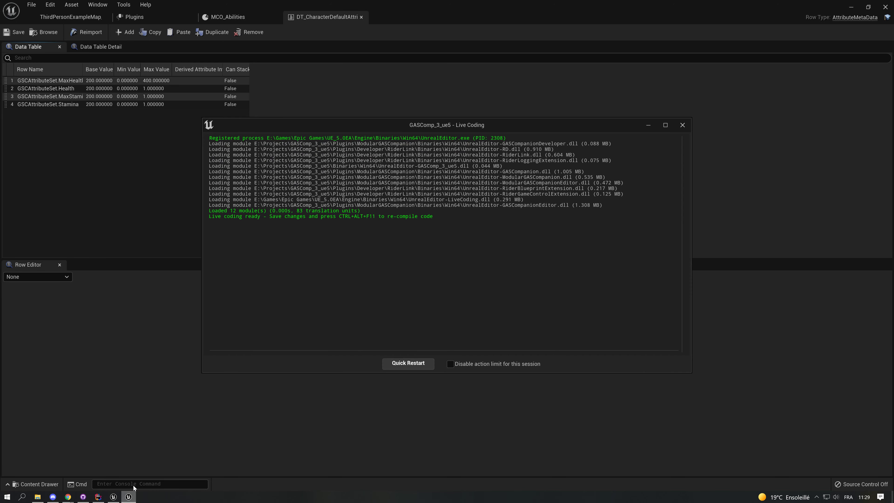
Step: Switch to Rider and try to run the RunningOutOfSpace project in the Development Editor configuration
click(113, 496)
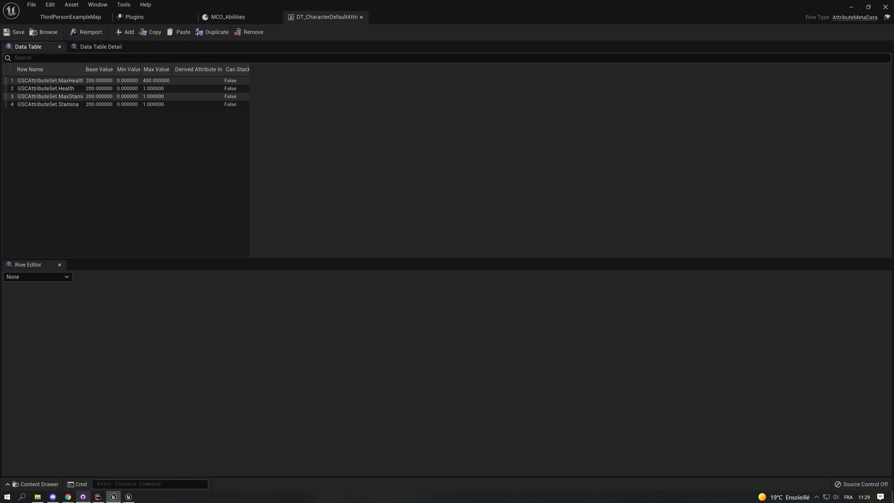
click(98, 497)
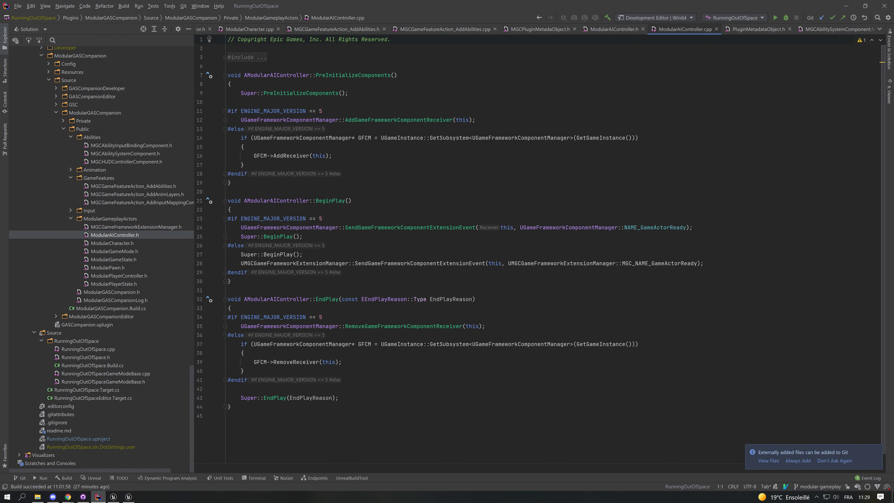
click(775, 17)
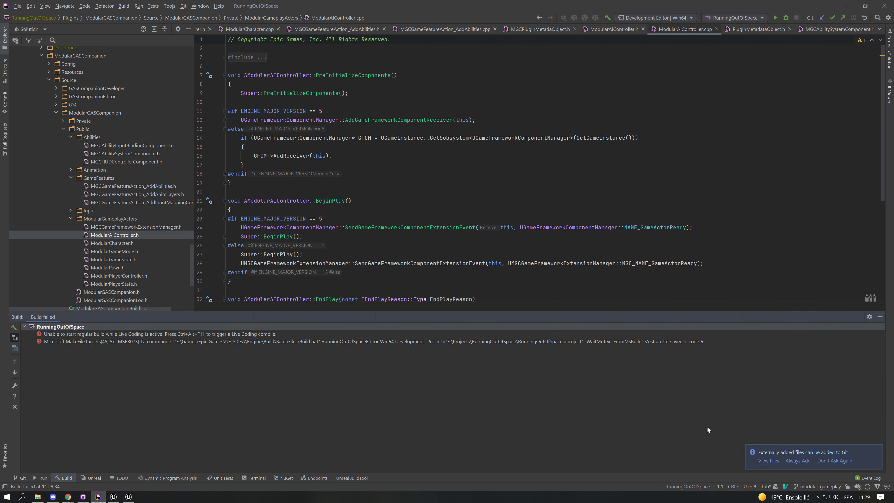
Step: Close the other project's Unreal Editor, which has DT_CharacterDefaultAttributes open, and run RunningOutOfSpace from Rider again
click(113, 496)
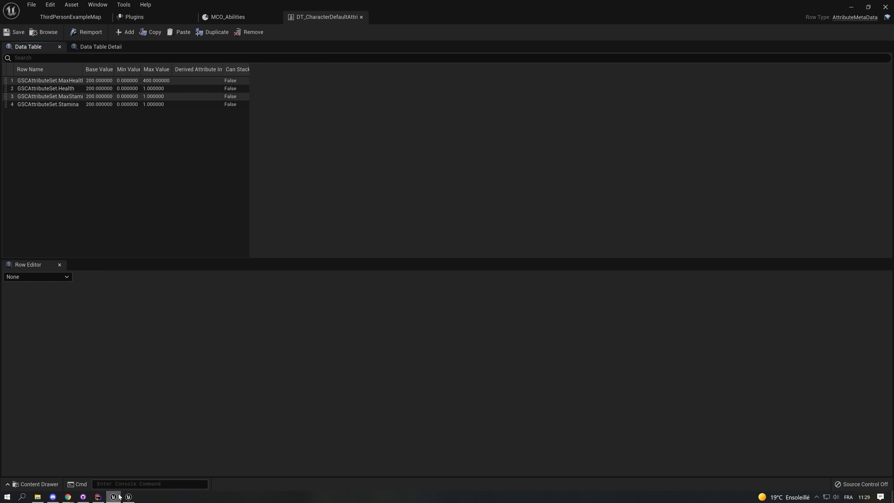
click(129, 497)
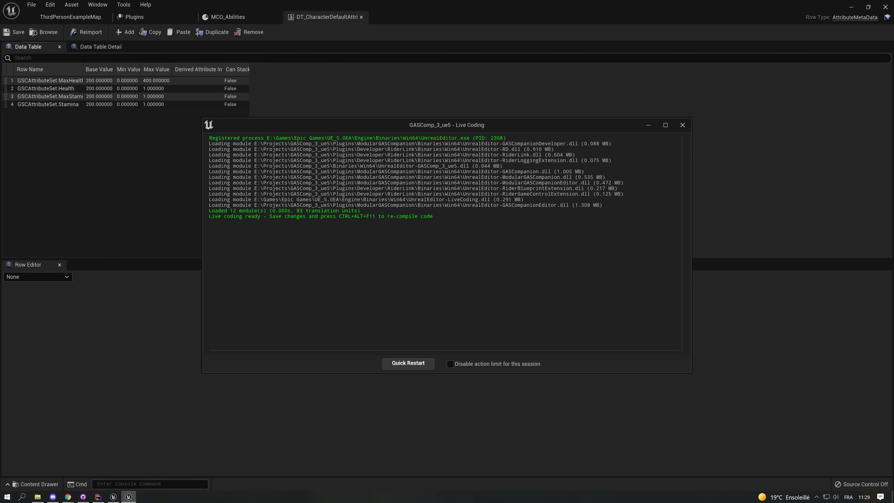
click(114, 497)
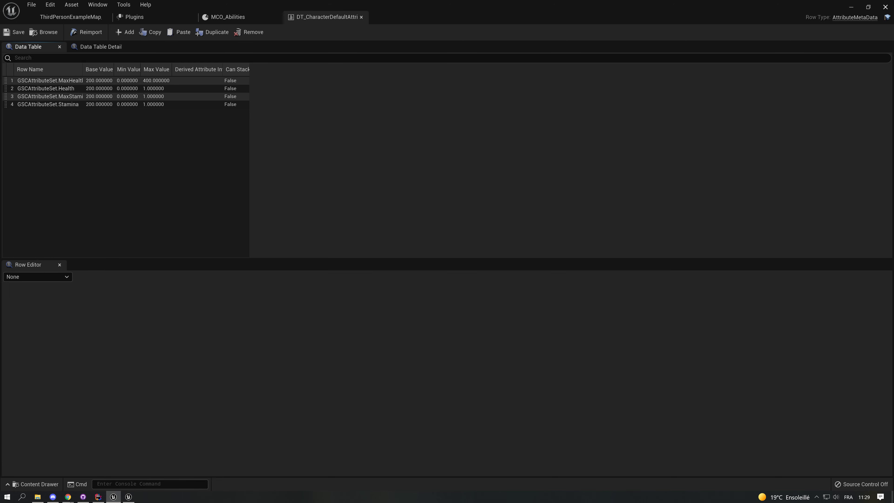
click(885, 6)
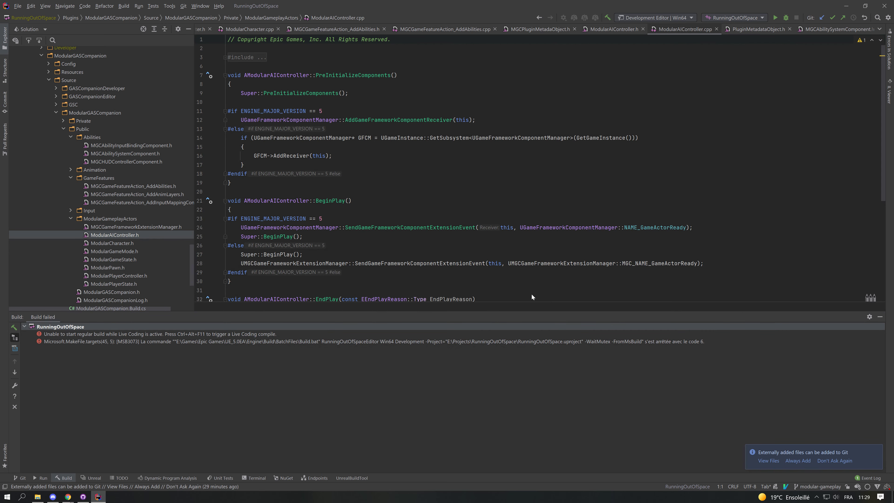
click(775, 18)
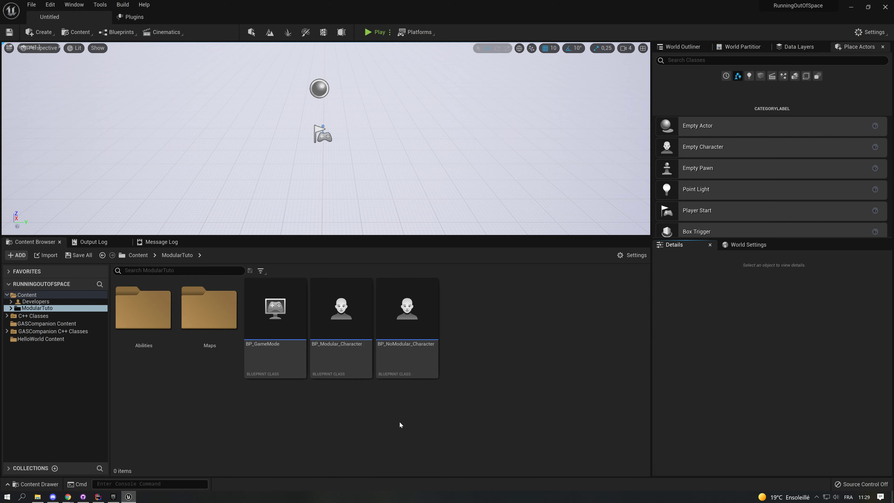
Step: Reopen the asset editors from the crashed session and dock HelloWorld, BP_NoModular_Character, BP_HelloWorldComponent and DT_Attributes in the main window
click(12, 338)
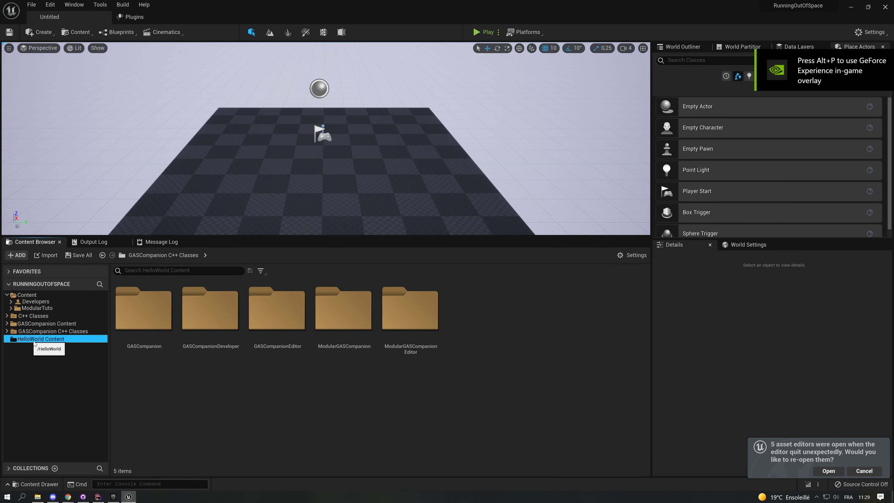
click(828, 471)
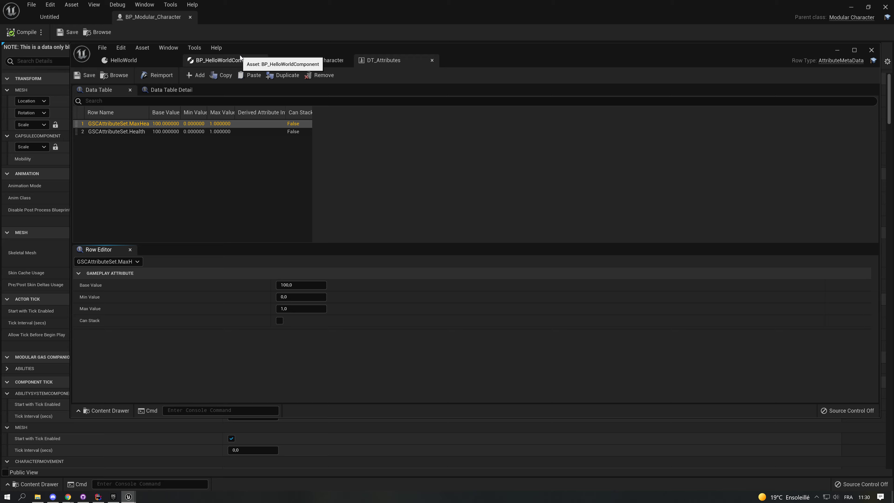
drag(155, 60, 221, 19)
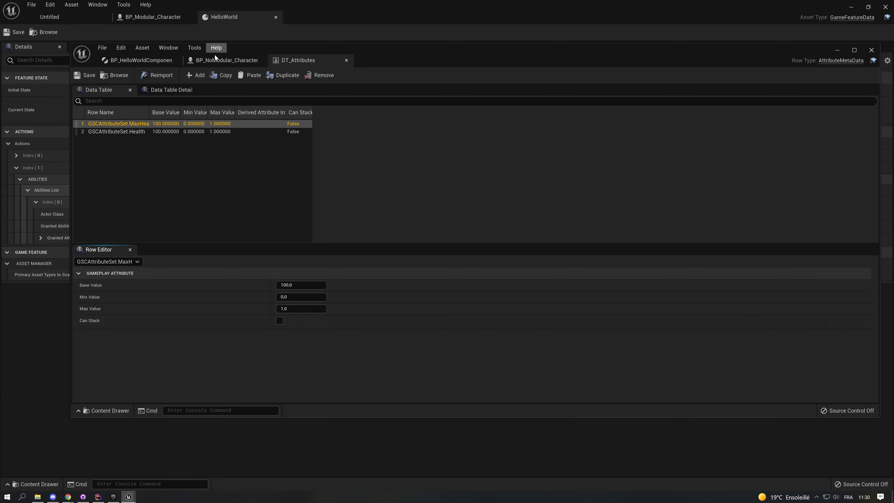
drag(146, 65, 306, 20)
drag(141, 60, 359, 18)
drag(119, 60, 484, 19)
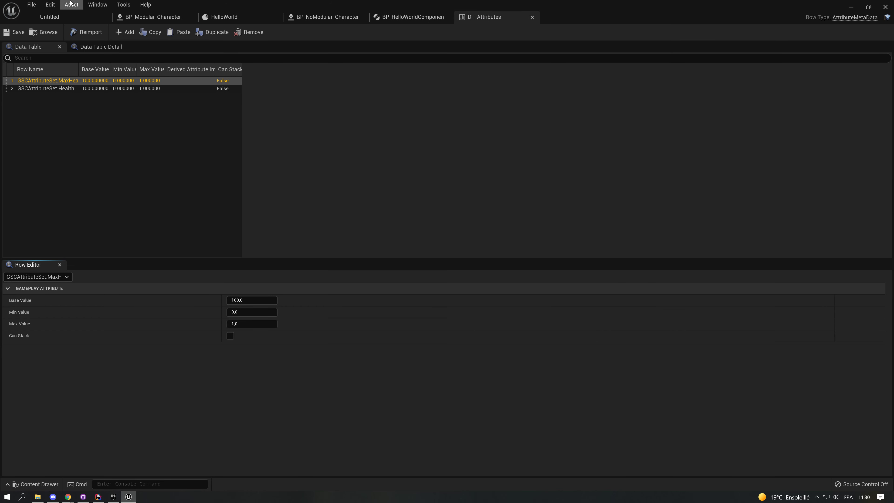
Step: Set Asset Editor Open Location to Main Window in the Editor Preferences and close them
click(50, 5)
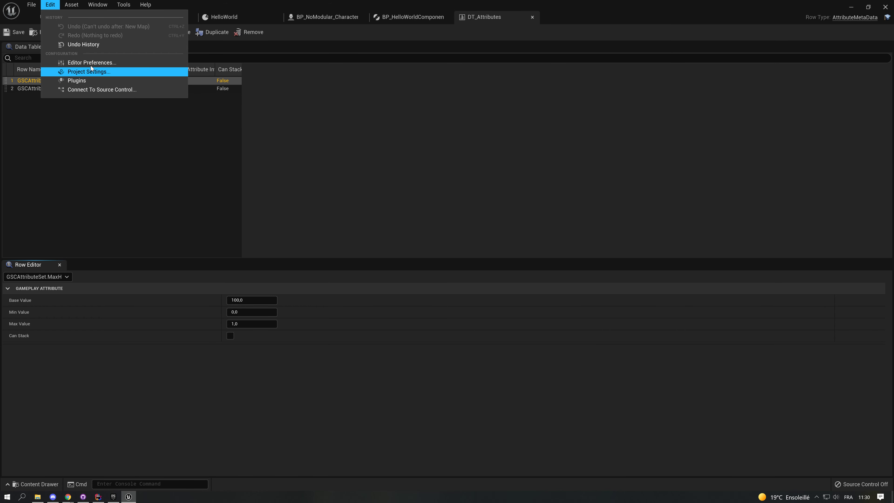
click(81, 63)
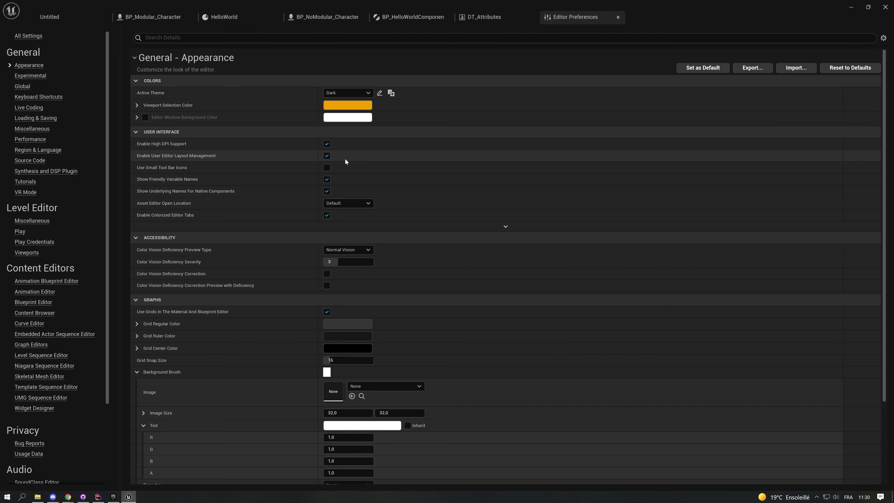
click(356, 203)
key(Escape)
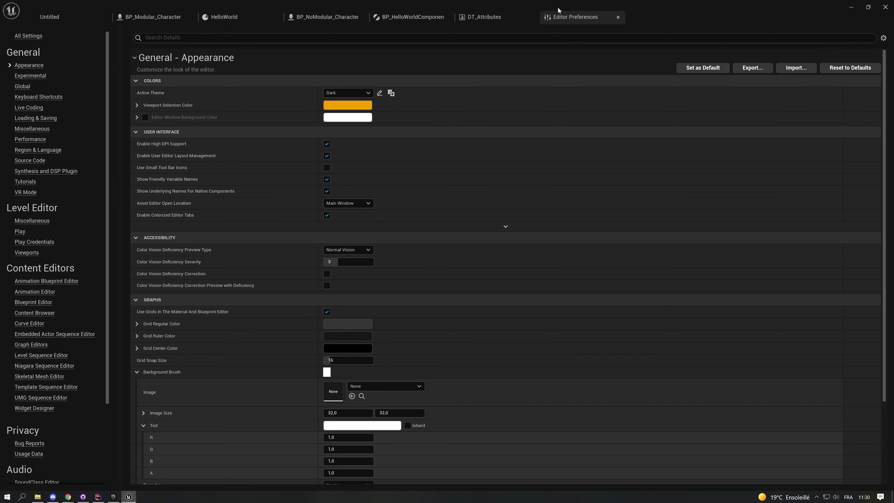
click(618, 17)
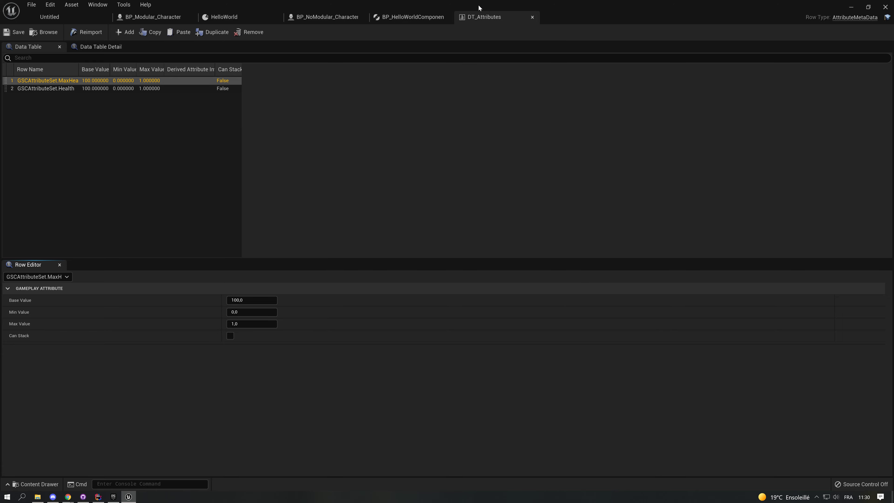
Step: Close the DT_Attributes, BP_NoModular_Character and BP_HelloWorldComponent editors, keeping the HelloWorld asset in view
middle_click(492, 16)
middle_click(321, 18)
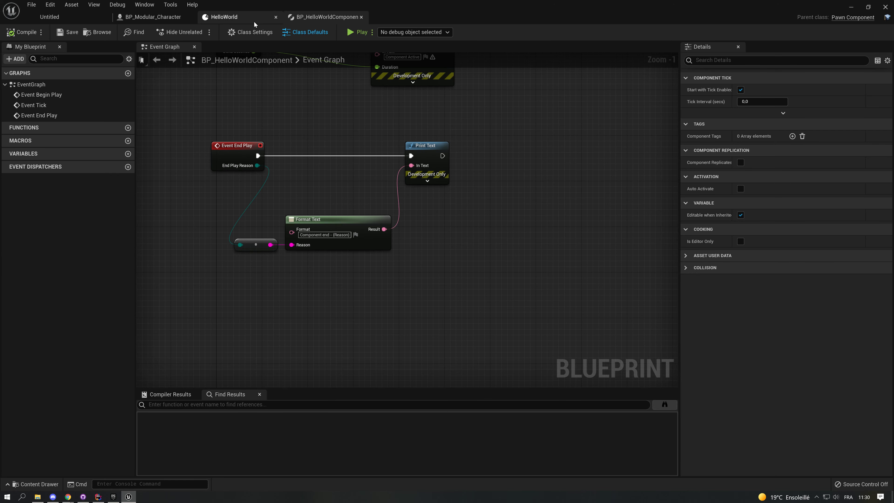
click(255, 20)
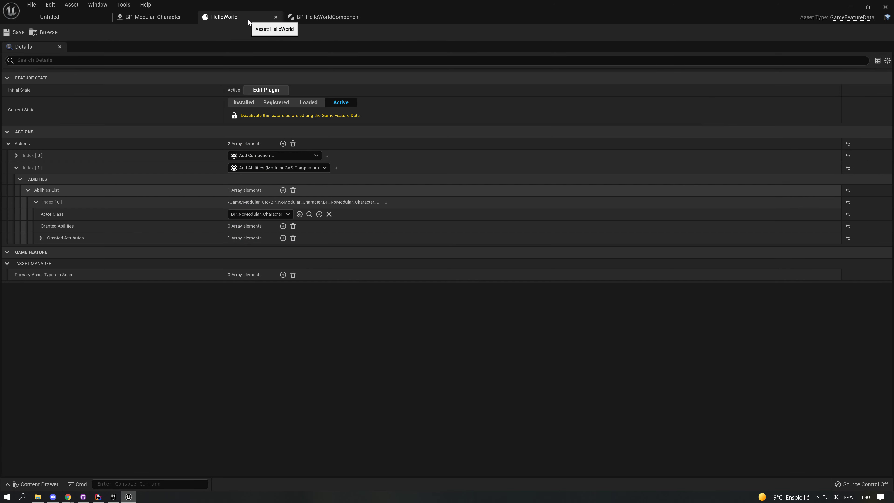
middle_click(311, 17)
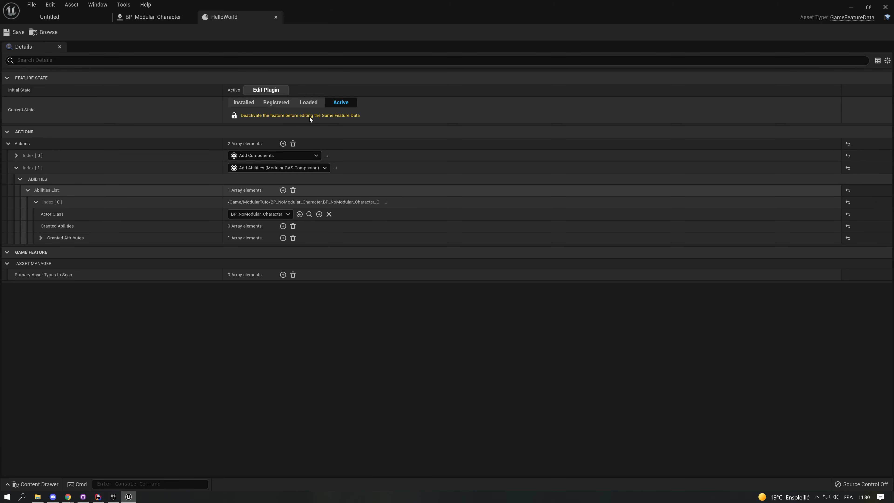
Step: Set the HelloWorld feature's state to Registered and expand its granted attribute entry in the Add Abilities action
click(284, 102)
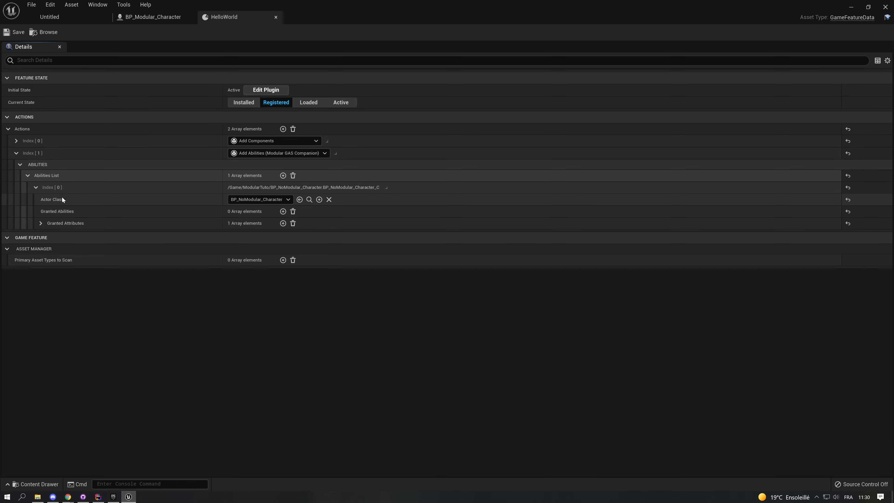
click(79, 222)
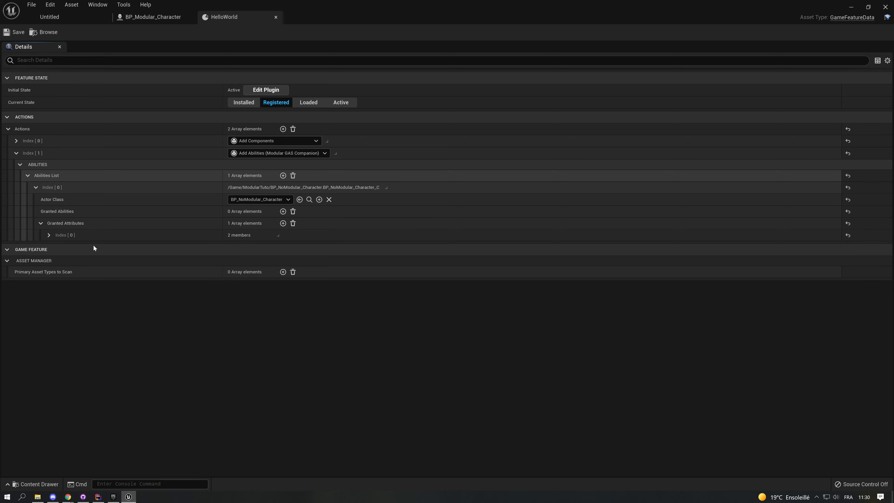
click(84, 235)
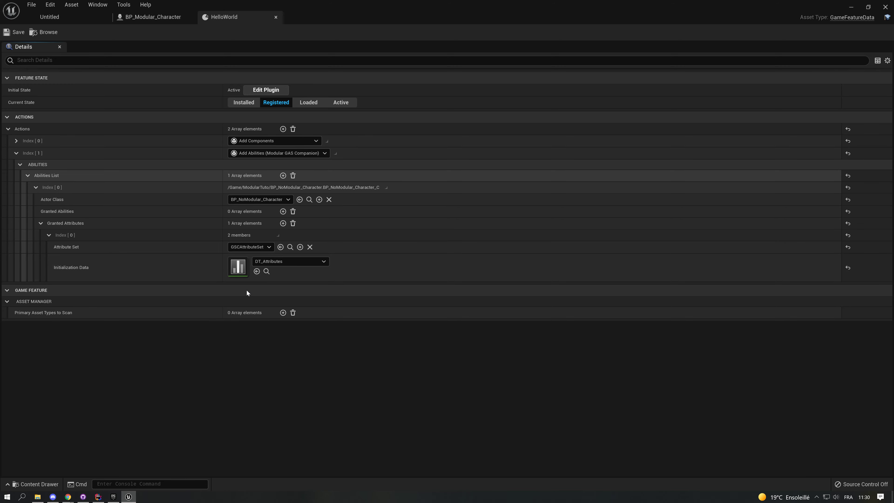
Step: Play the level, set the HelloWorld feature's state to Active during play, and stop playing
key(alt+p)
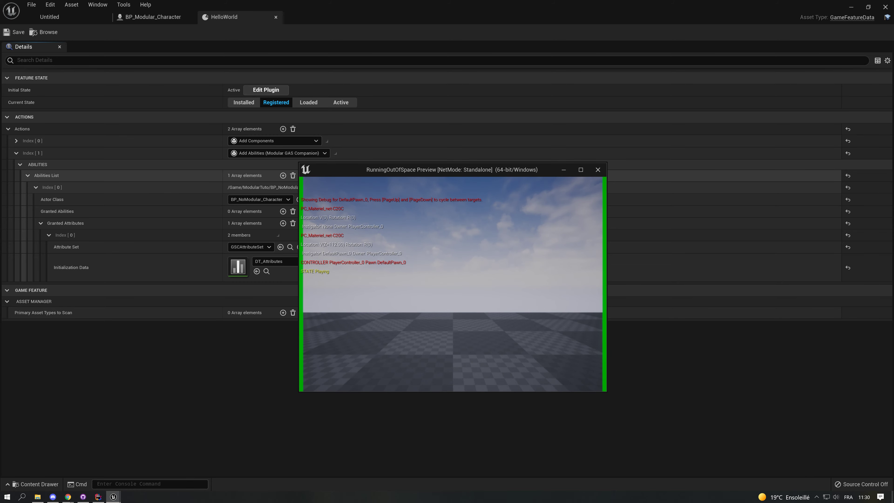
click(350, 107)
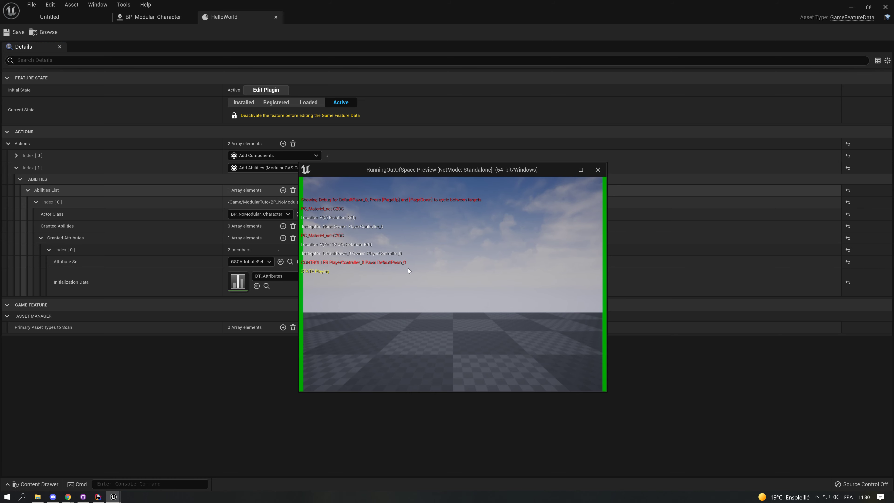
key(Escape)
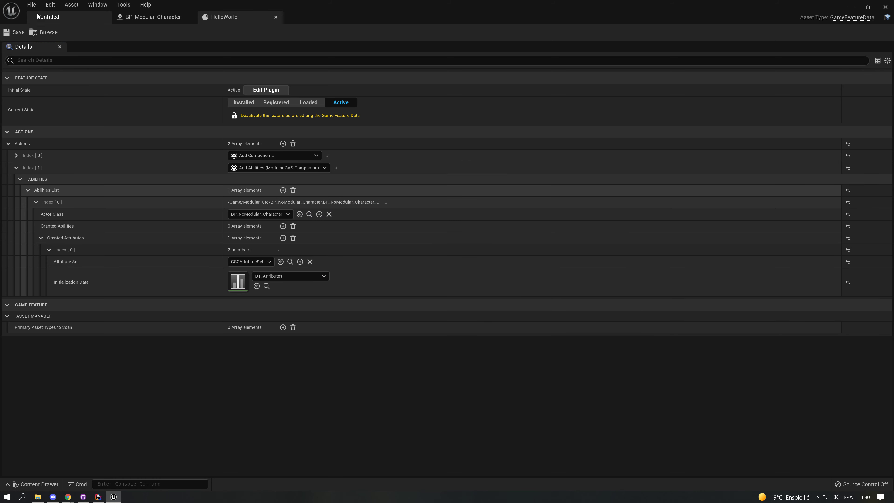
Step: Show the level's World Settings and open Debug_Map from the ModularTuto Maps folder
click(49, 17)
click(93, 241)
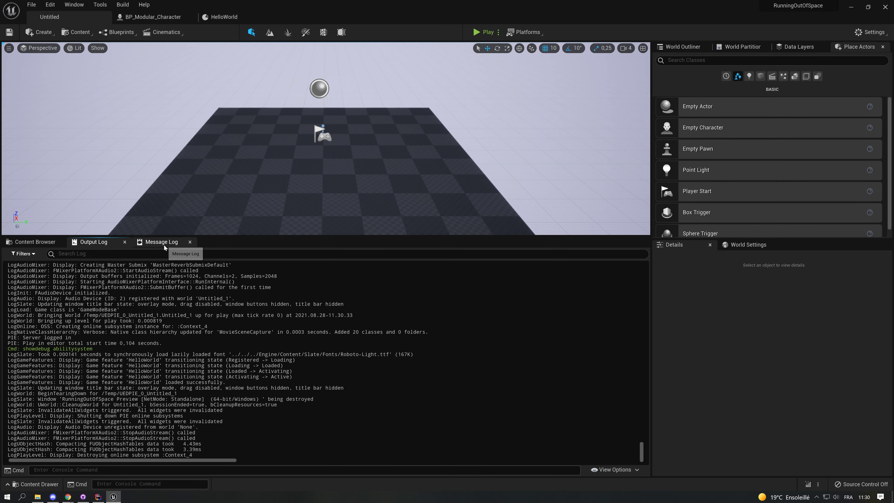
click(35, 242)
click(748, 244)
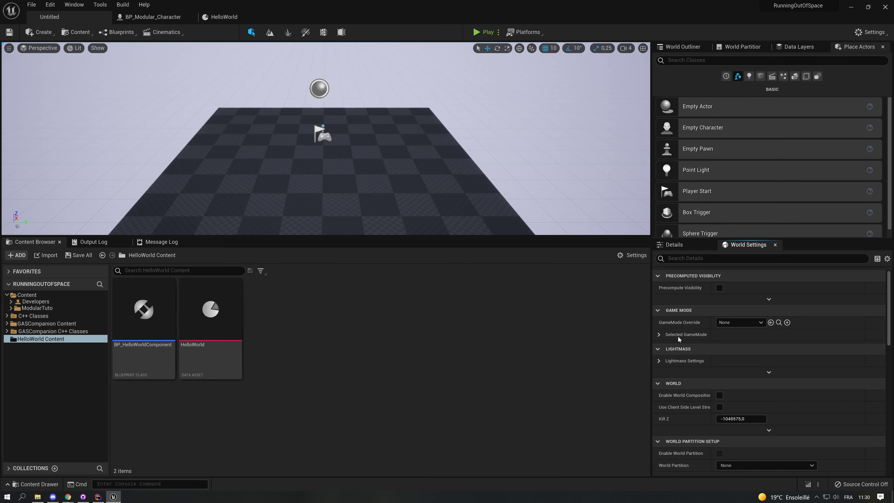
click(51, 309)
double_click(210, 308)
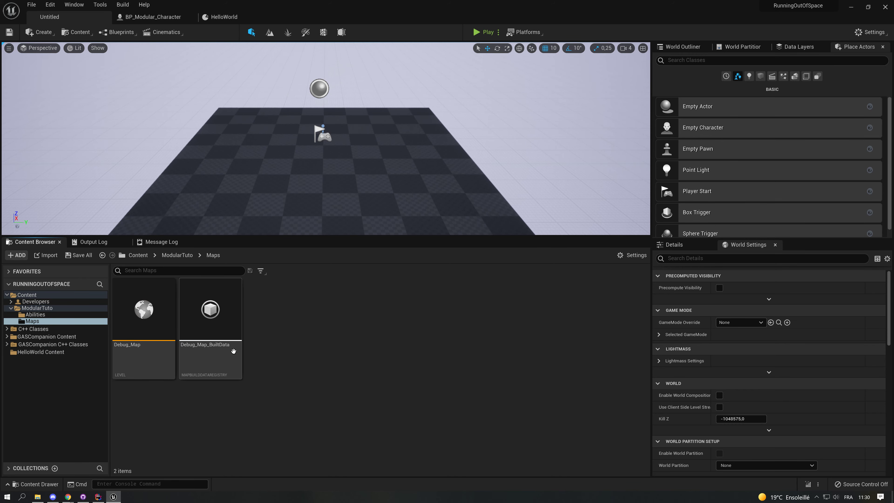
double_click(144, 317)
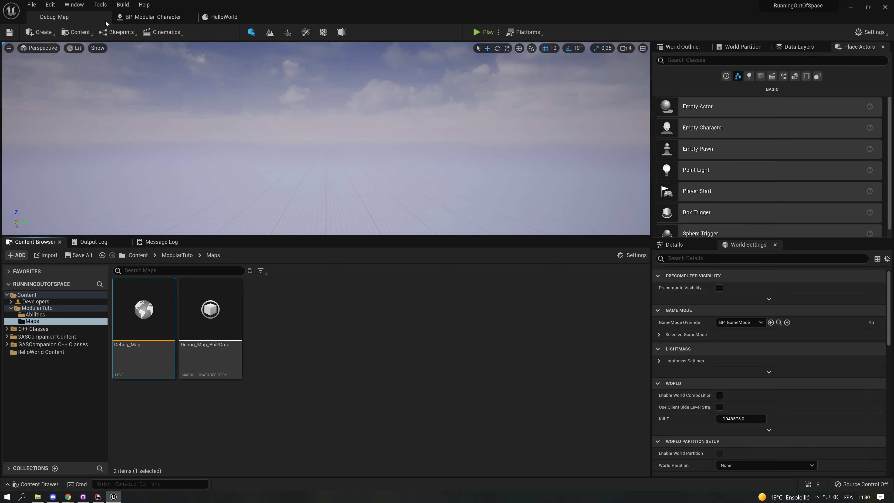
Step: Search the Editor Preferences for startup and set Load Level at Startup to Last Opened
click(50, 4)
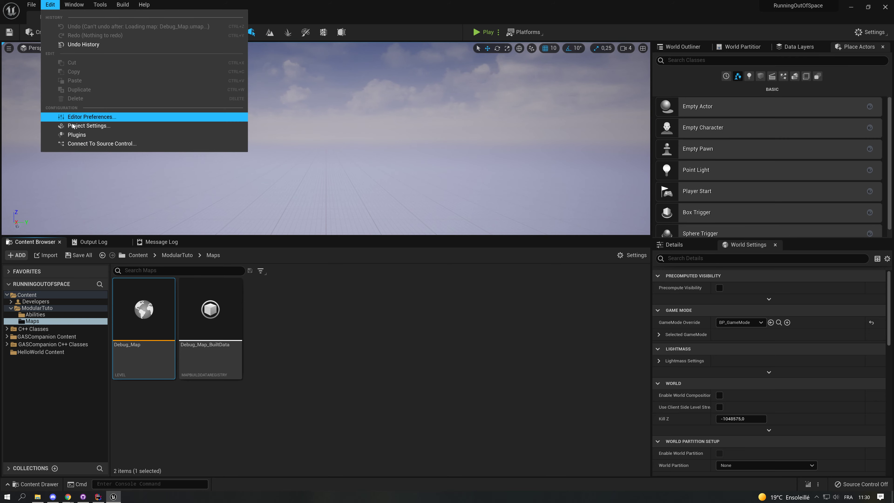
click(88, 120)
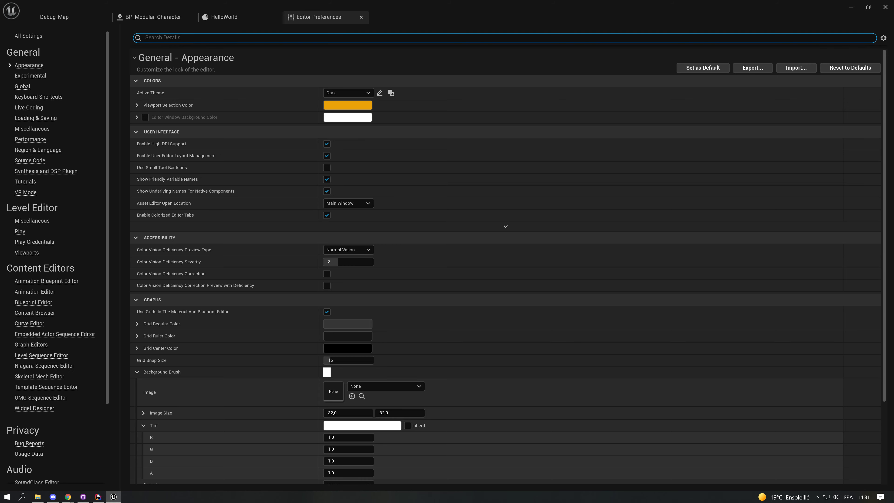
text(las)
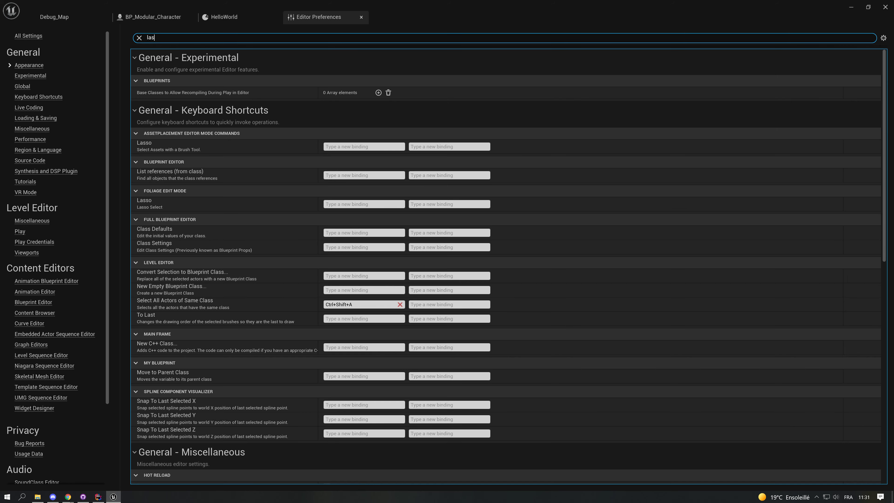
text(t)
text(startup)
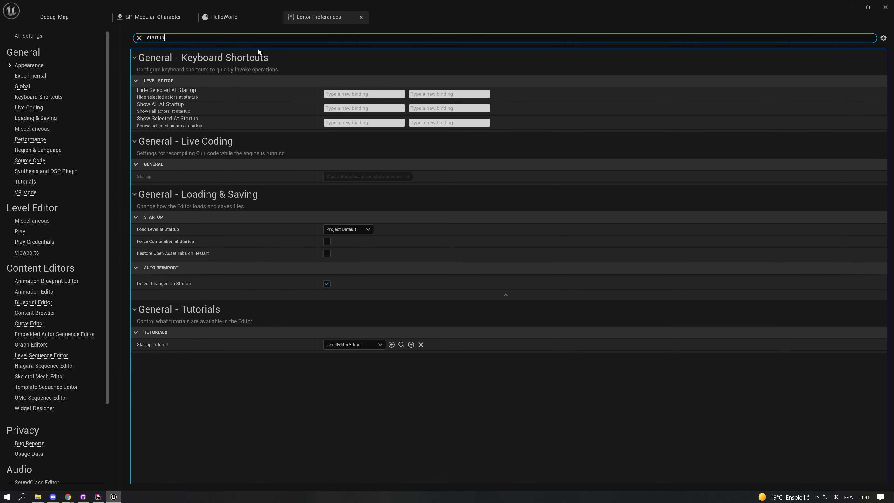
click(359, 230)
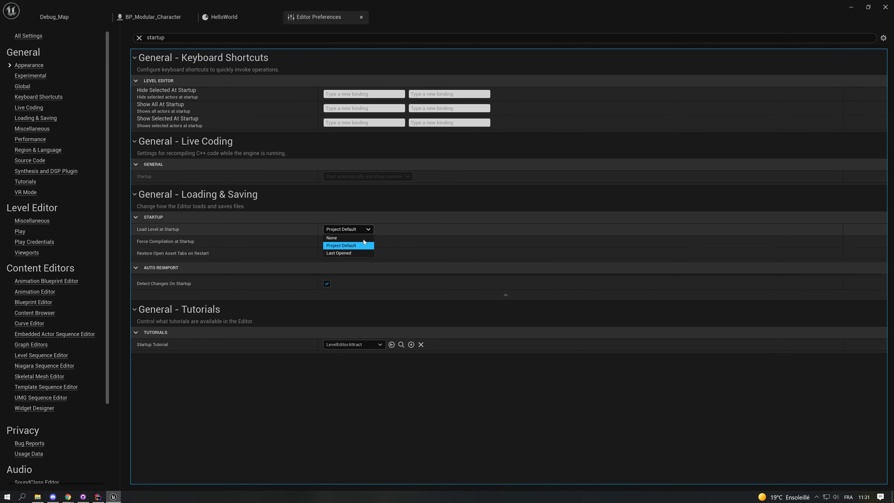
click(352, 254)
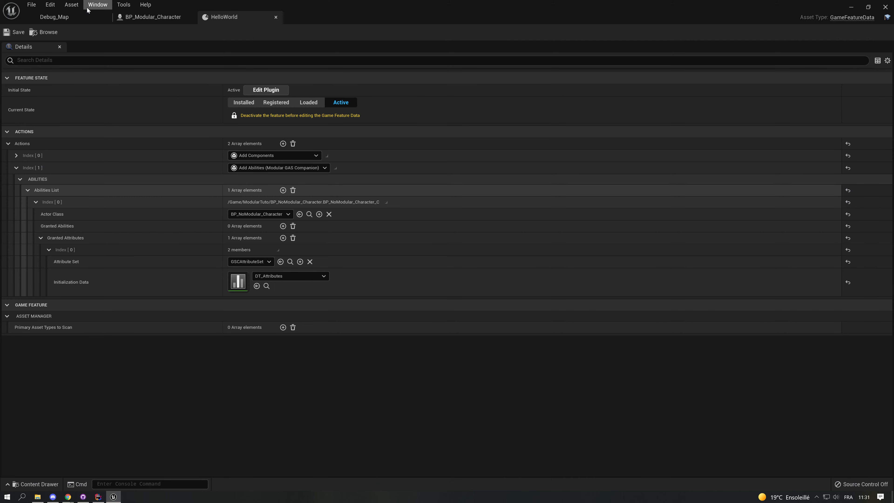
Step: Return to the Debug_Map level and expand the selected game mode's classes in its World Settings
click(93, 17)
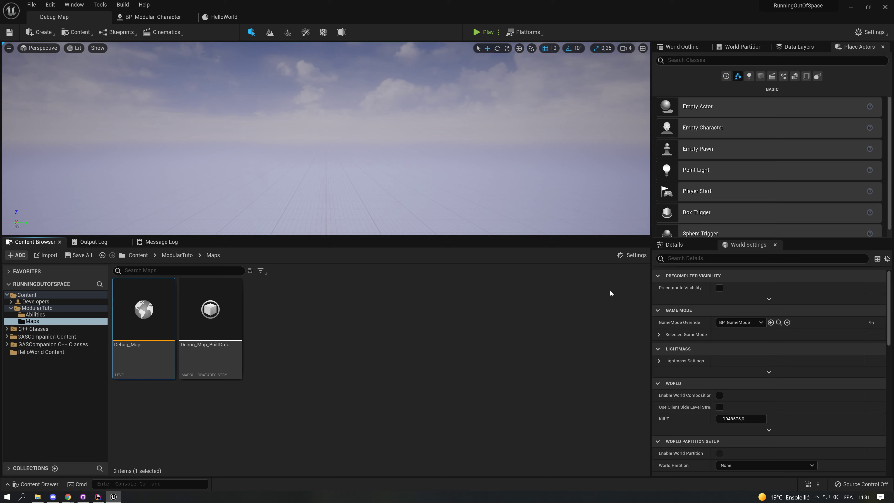
click(469, 391)
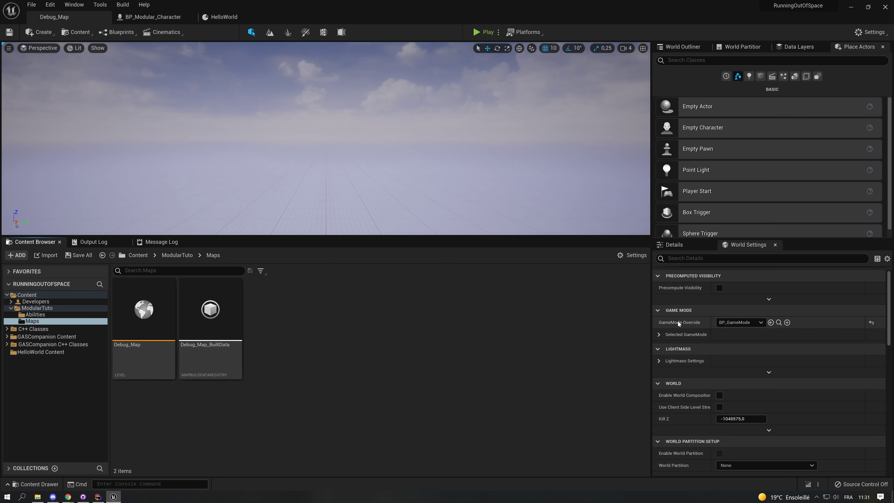
click(691, 335)
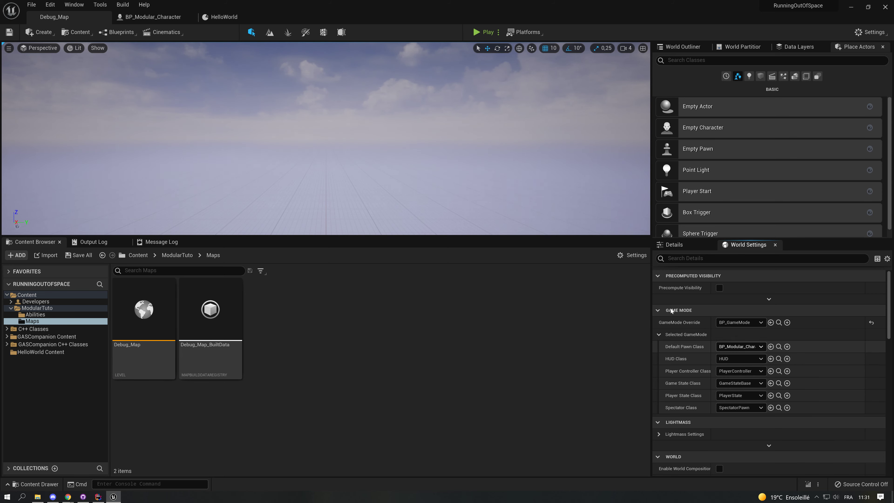
Step: Play the level, run the showdebug abilitysystem console command to inspect the character's attributes, and stop playing
key(alt+p)
key(grave)
key(Up)
key(Return)
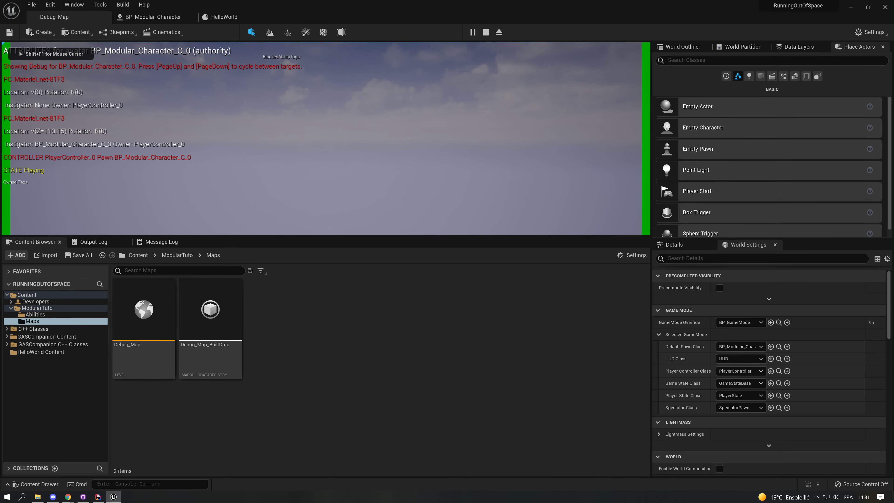
key(shift+F1)
key(alt+Tab)
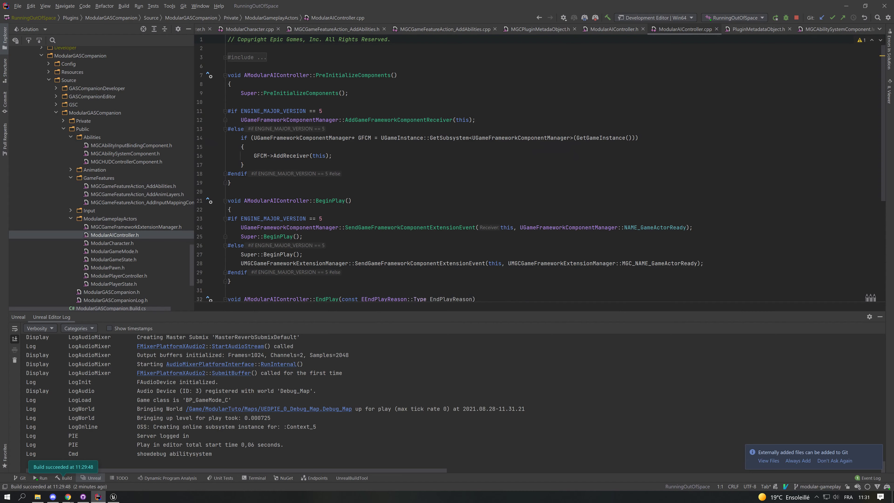
key(alt+Tab)
key(Escape)
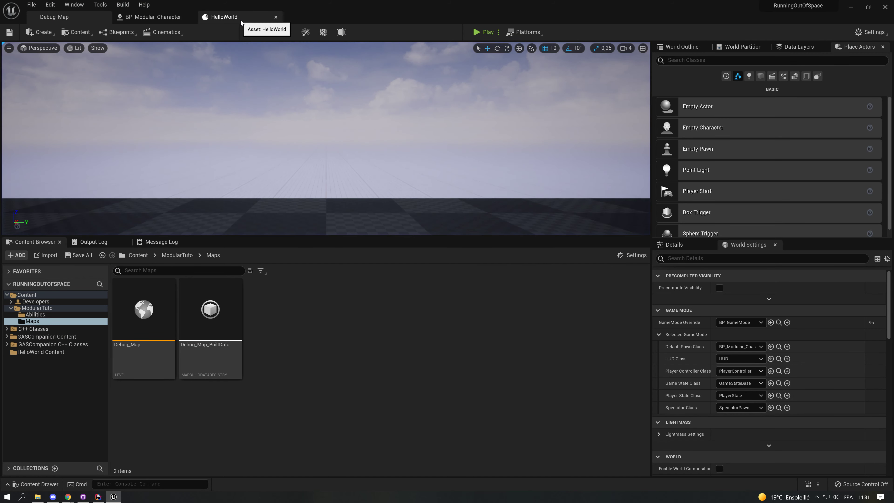
Step: Set the HelloWorld feature's state to Registered, choose BP_Modular_Character as the Add Abilities actor class, and save the asset
click(240, 21)
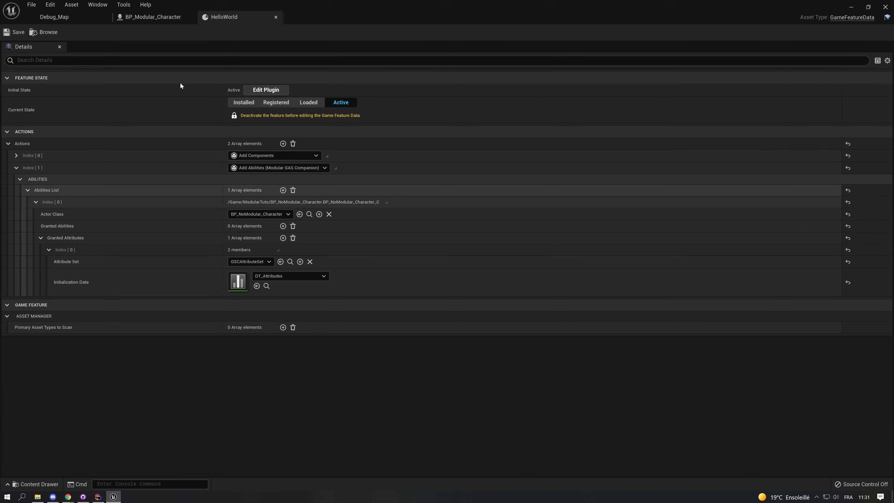
click(279, 104)
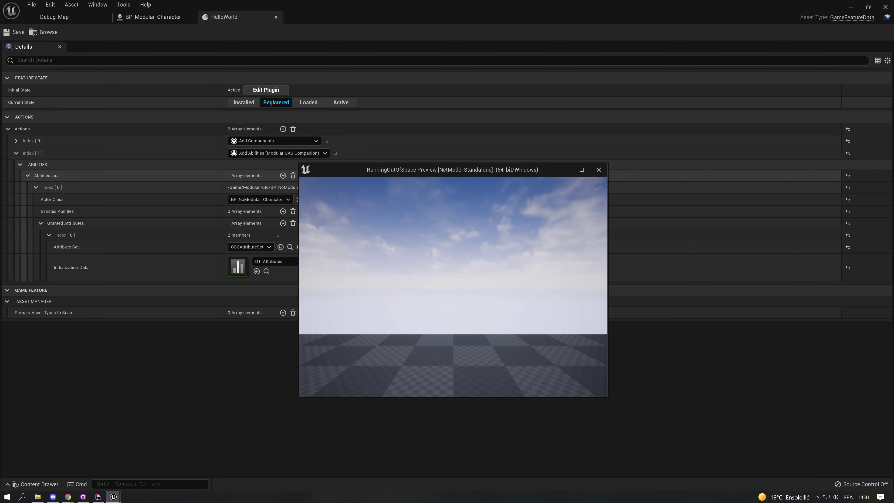
key(Escape)
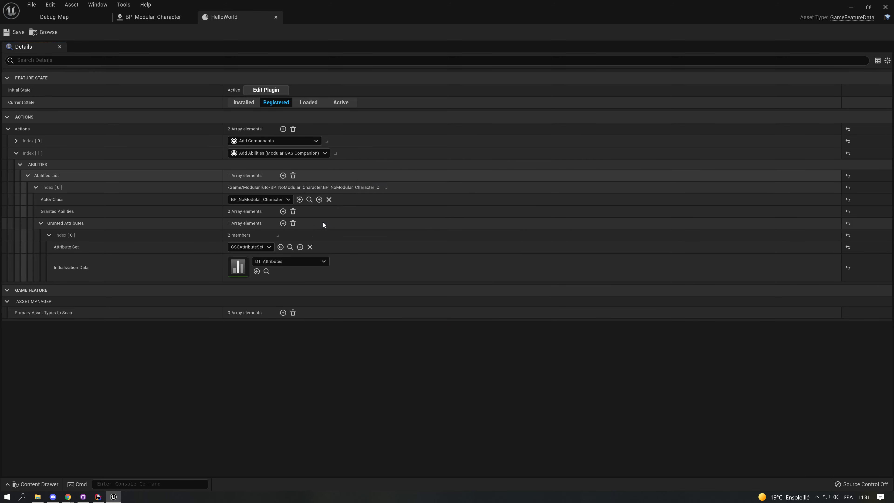
click(260, 201)
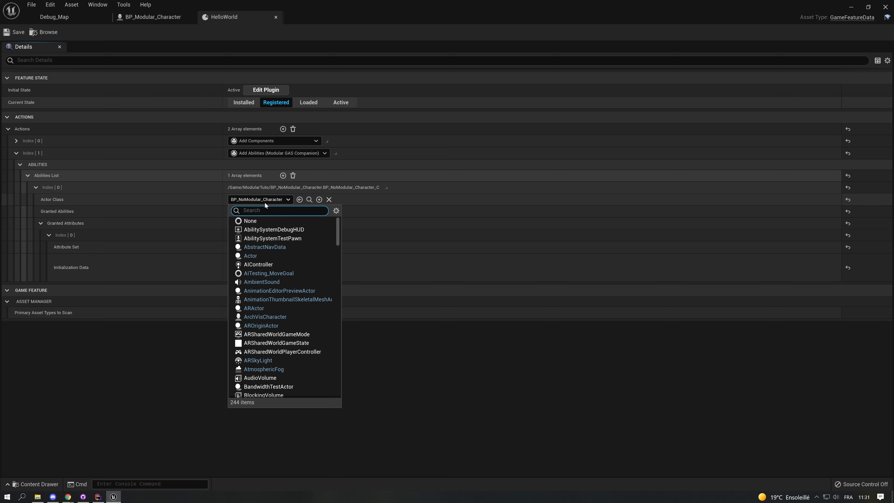
text(Modular)
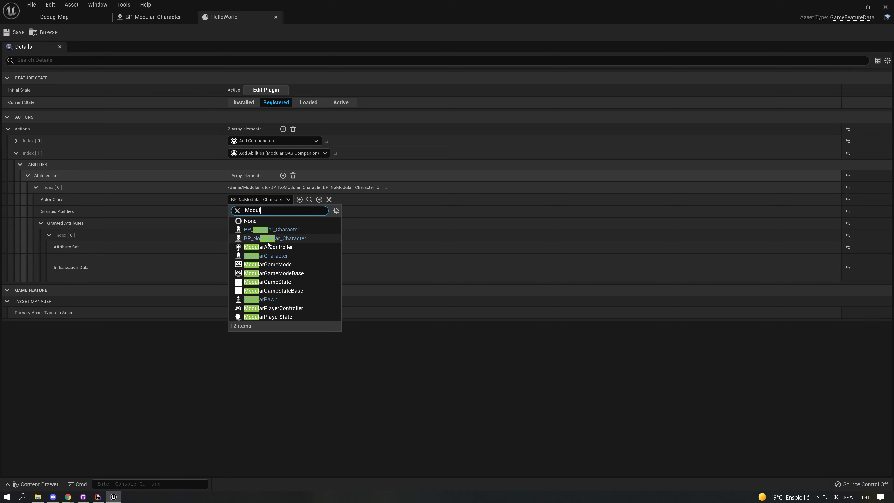
click(295, 228)
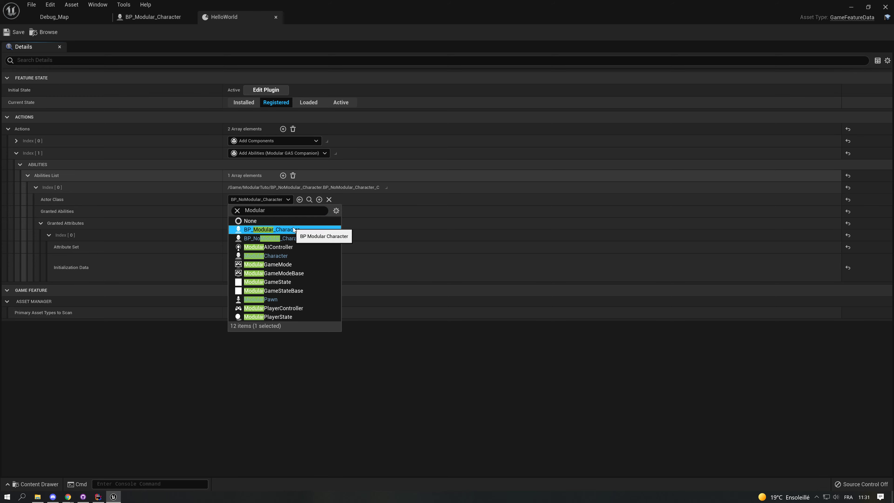
click(16, 32)
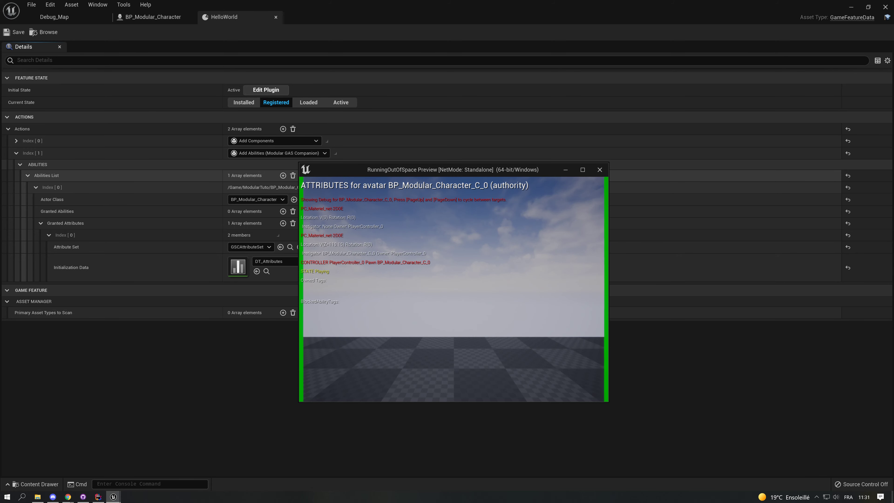
Step: Set the HelloWorld feature's state to Active during play to check the attributes, and stop playing
click(342, 103)
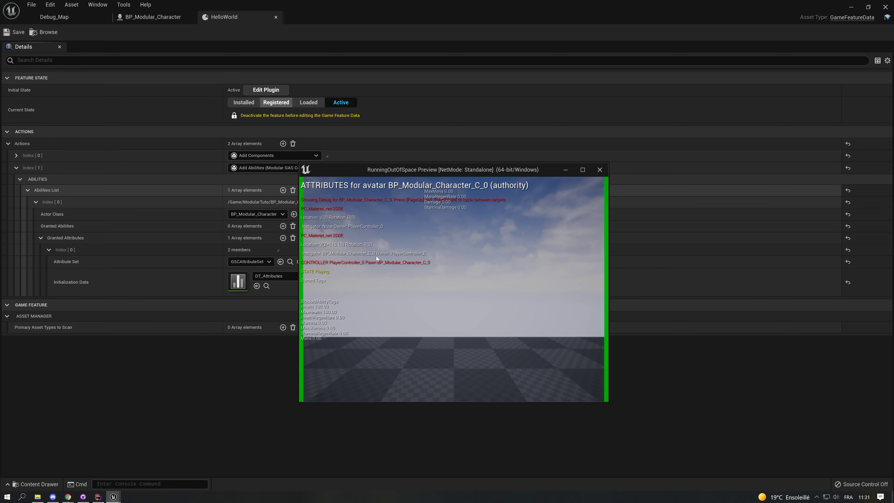
key(Escape)
Step: Examine the Always On Top option for new play windows in the level editor's Play preferences, and close them
click(95, 17)
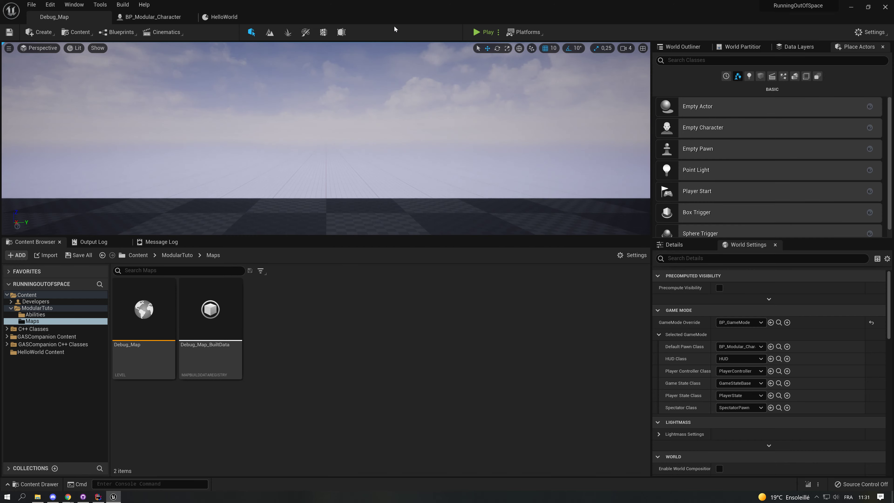
click(499, 32)
click(545, 209)
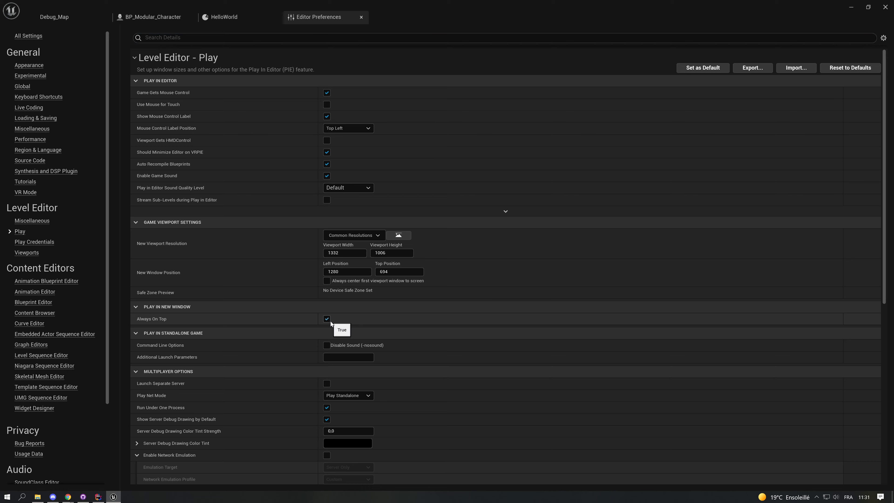
click(361, 17)
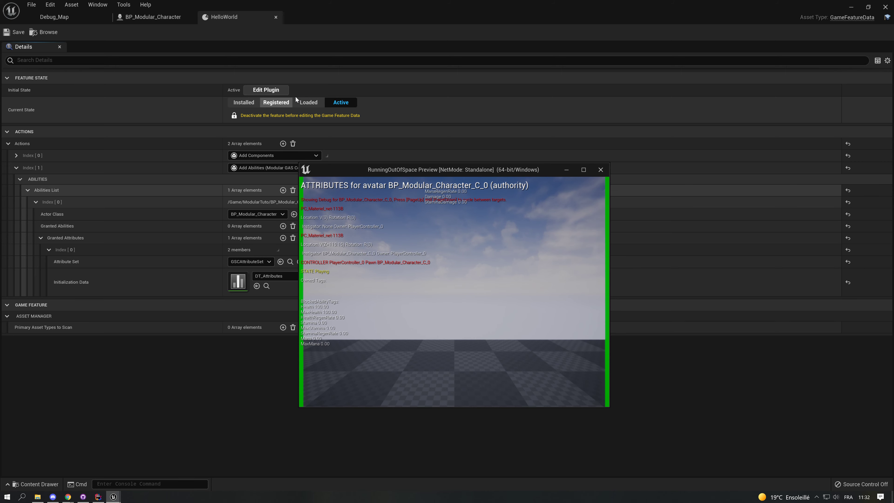
Step: Set the HelloWorld feature's state back to Registered during play to check the attribute removal, and stop playing
click(285, 103)
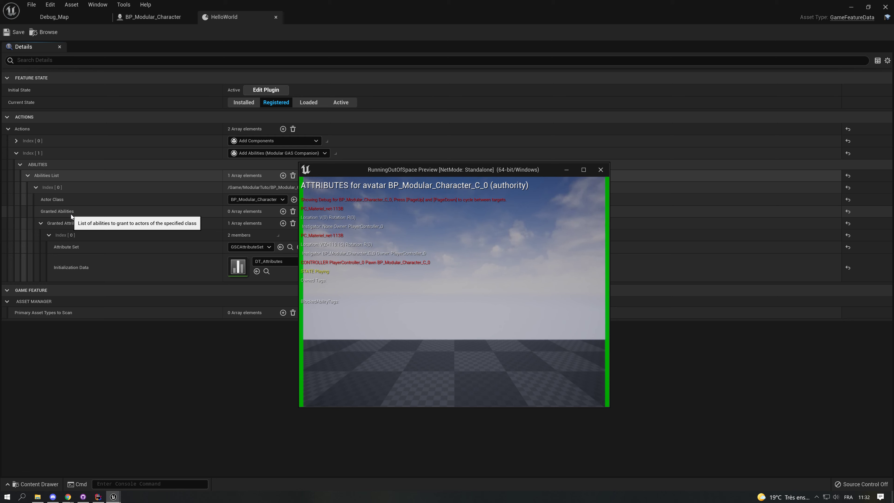
key(Escape)
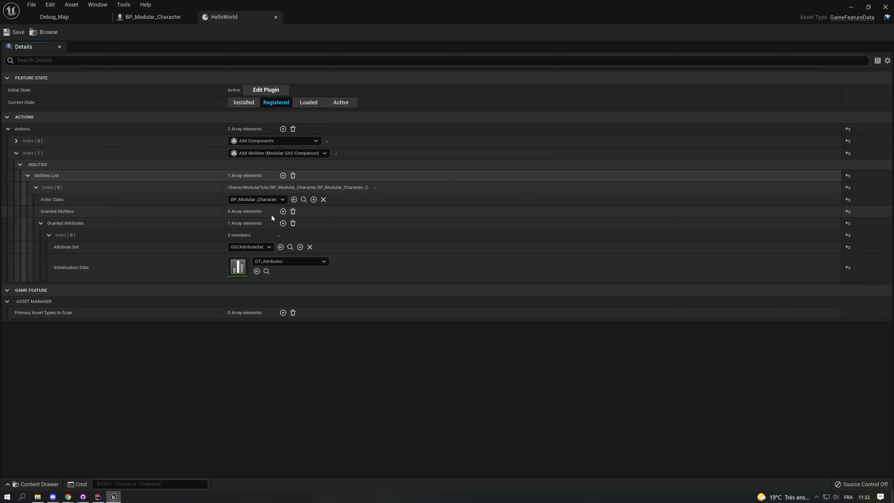
Step: Create a folder named Abilities in HelloWorld Content and open it
click(78, 19)
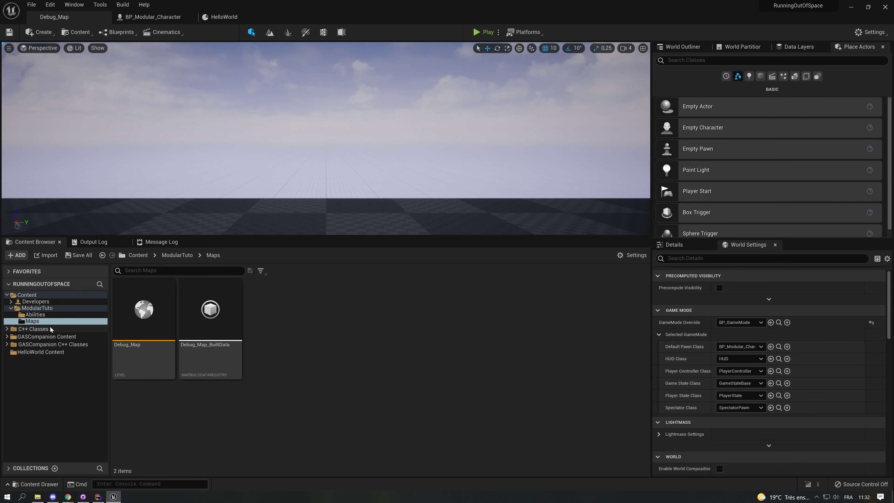
click(47, 352)
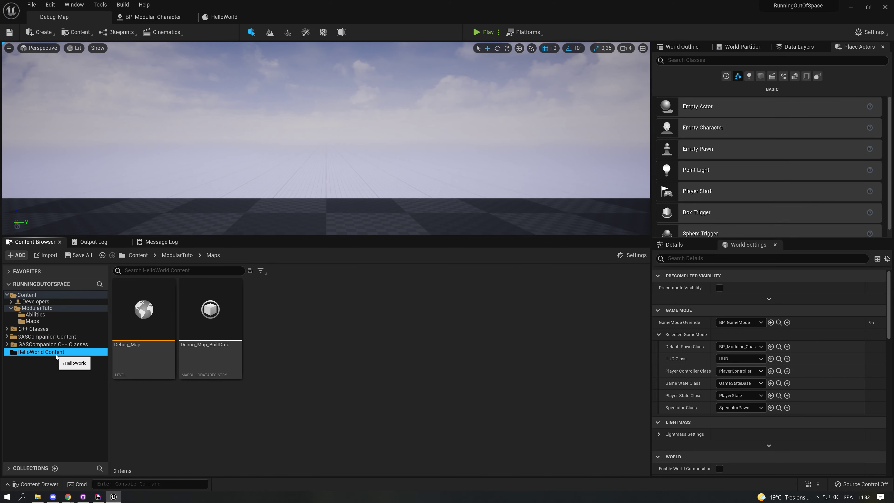
right_click(293, 349)
click(337, 93)
text(Ab)
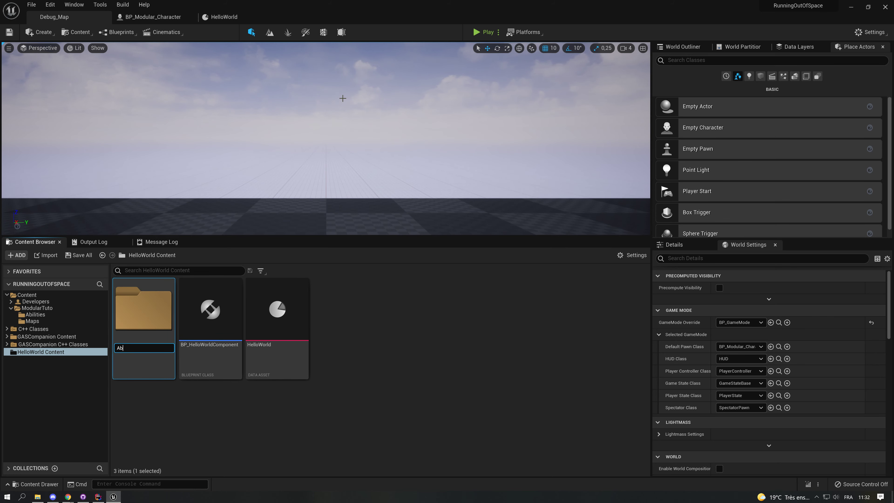
text(ilities)
key(Return)
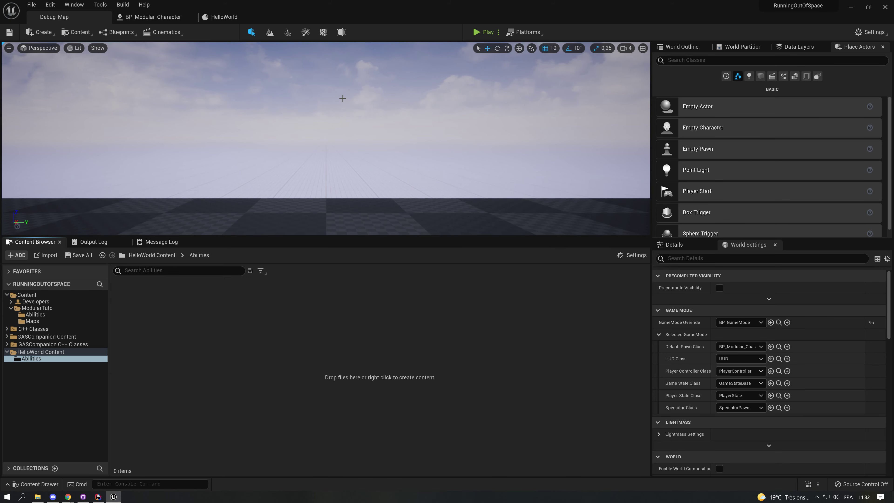
Step: Create a Gameplay Ability Blueprint named GA_Jump in the Abilities folder with GameplayAbility as its parent class
right_click(281, 374)
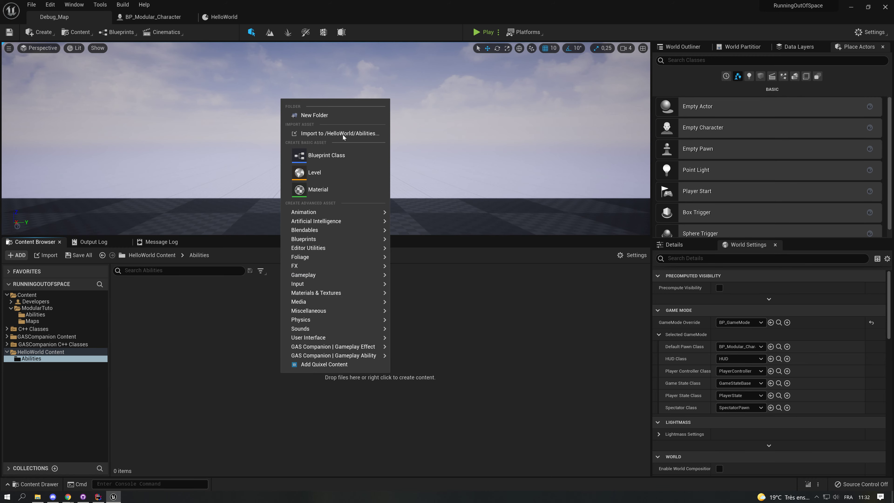
mouse_move(331, 274)
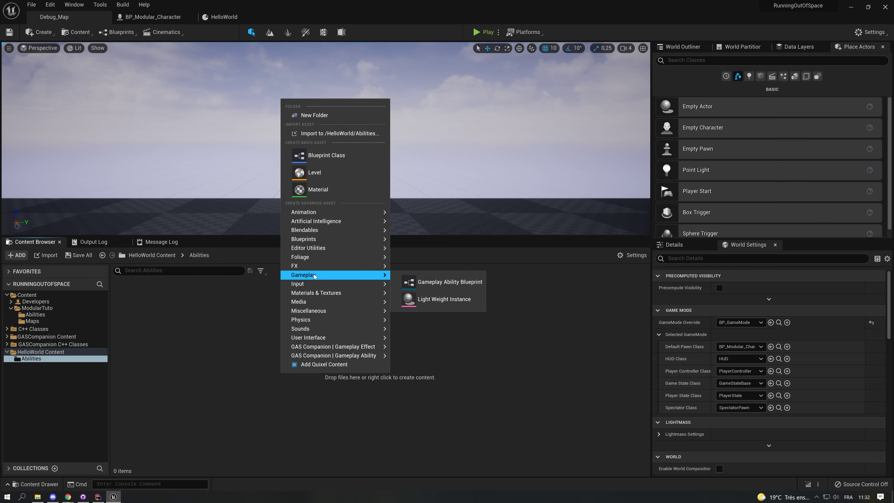
right_click(213, 324)
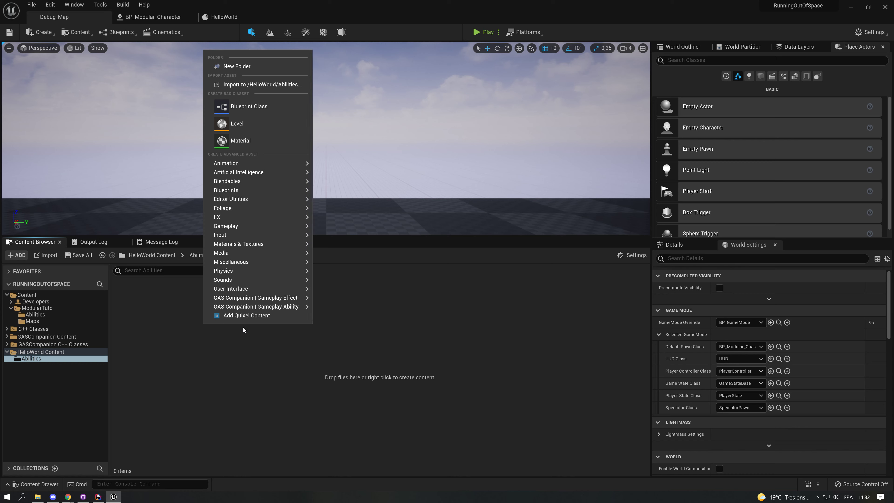
mouse_move(258, 229)
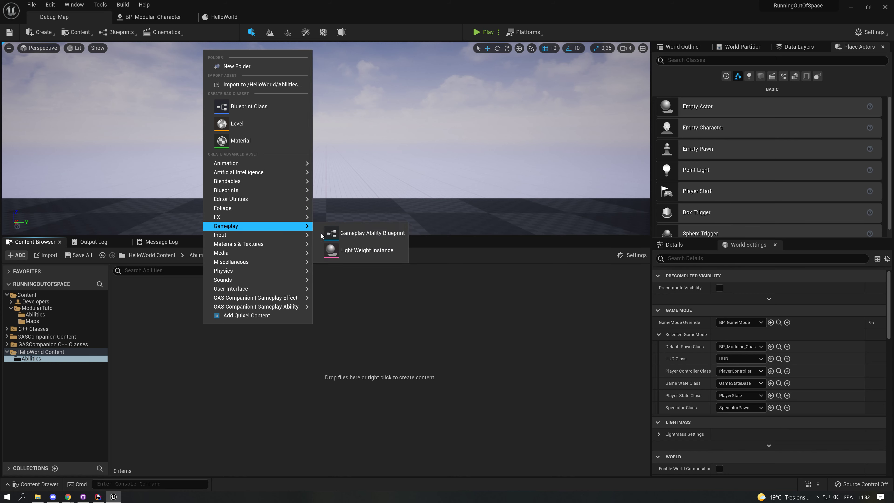
click(342, 233)
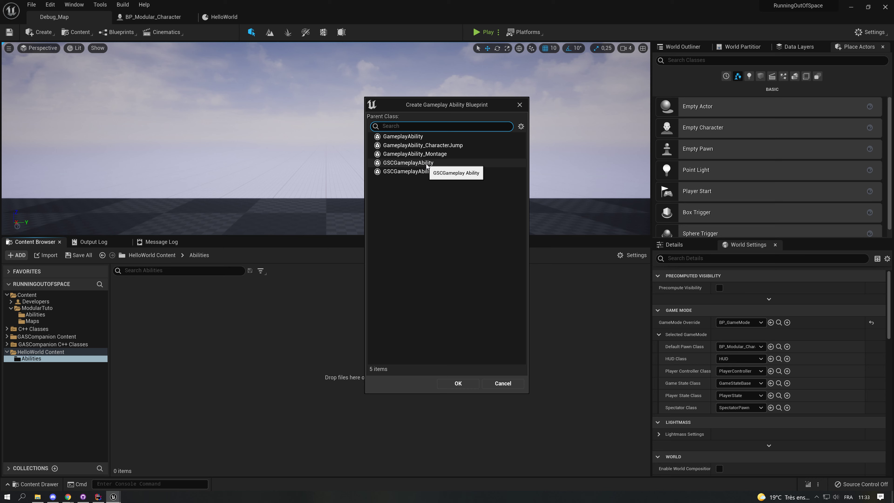
click(409, 136)
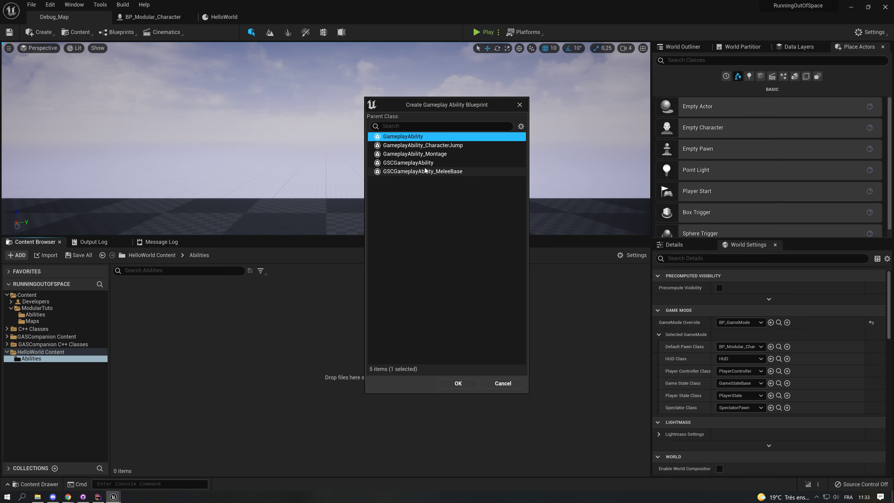
click(440, 126)
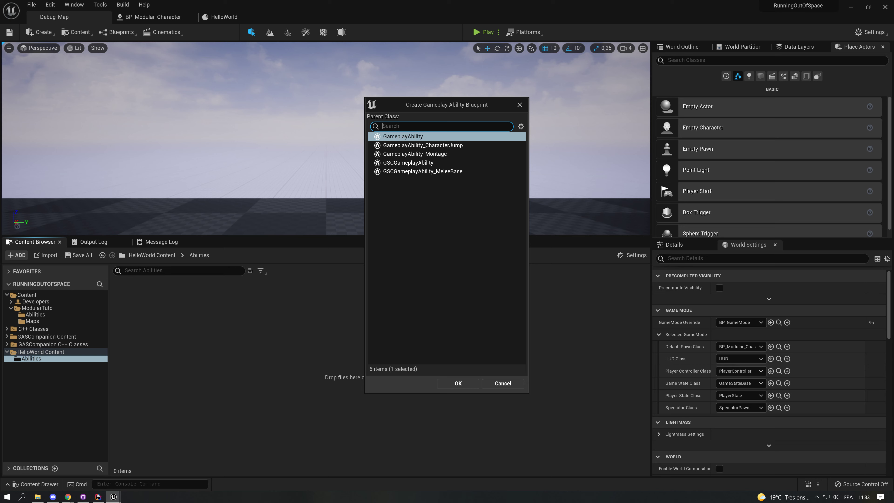
click(419, 137)
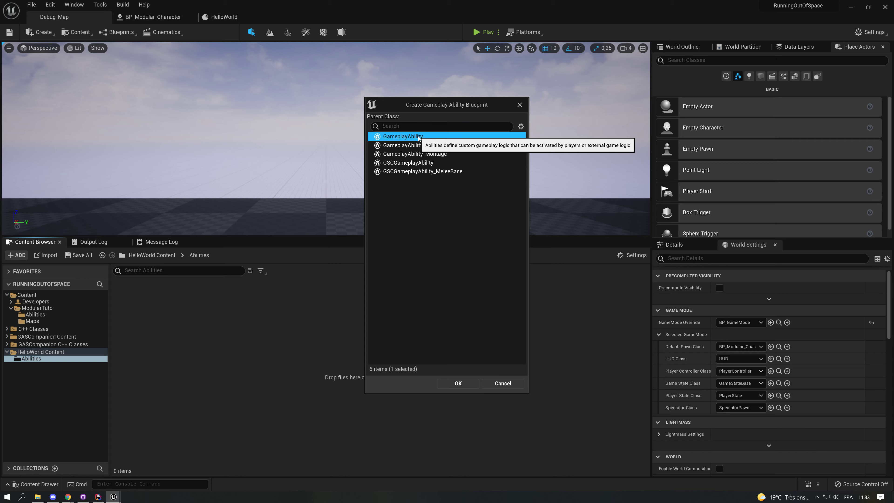
click(478, 383)
text(GA)
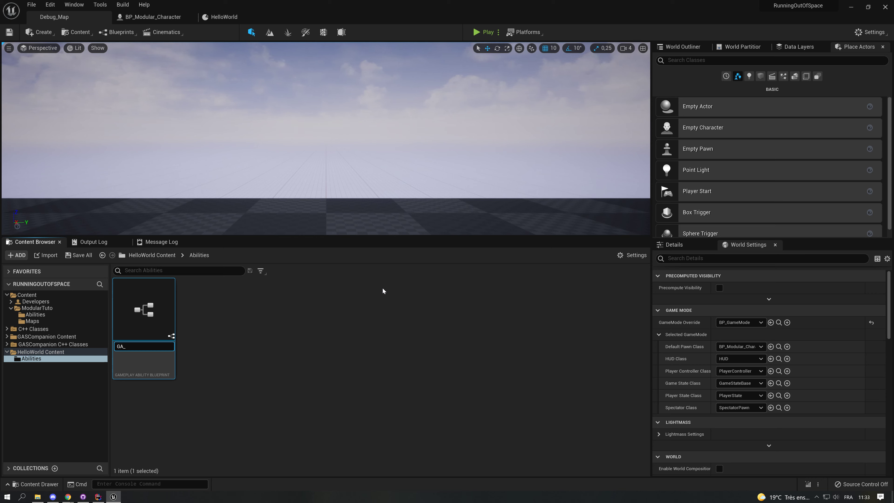
text(_Jump)
key(Return)
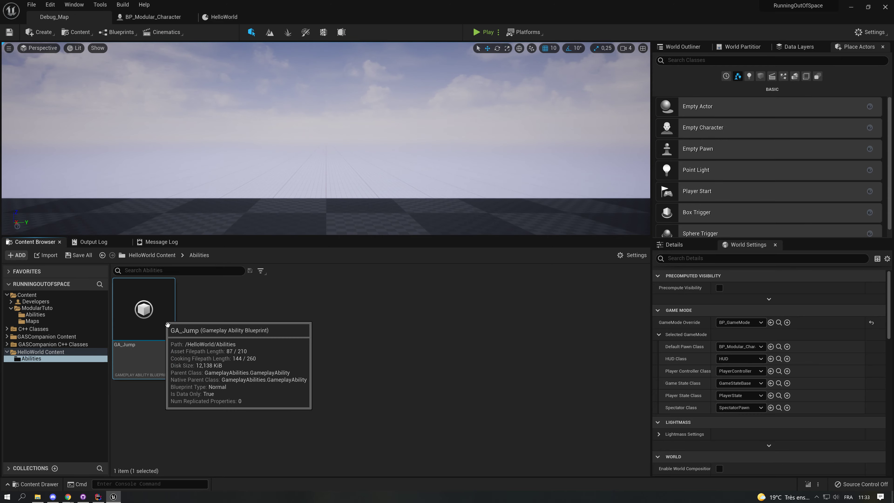
Step: Open GA_Jump and move the OnEndAbility event node further below the ActivateAbility event
double_click(158, 311)
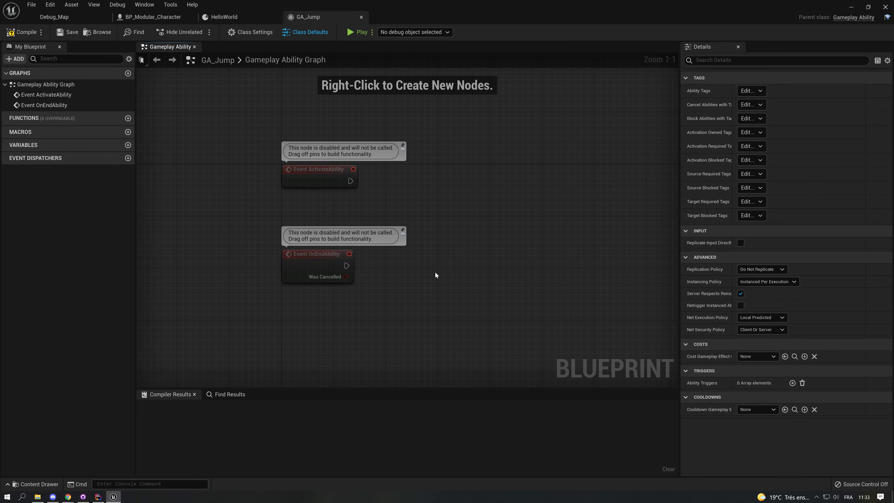
drag(337, 226, 341, 318)
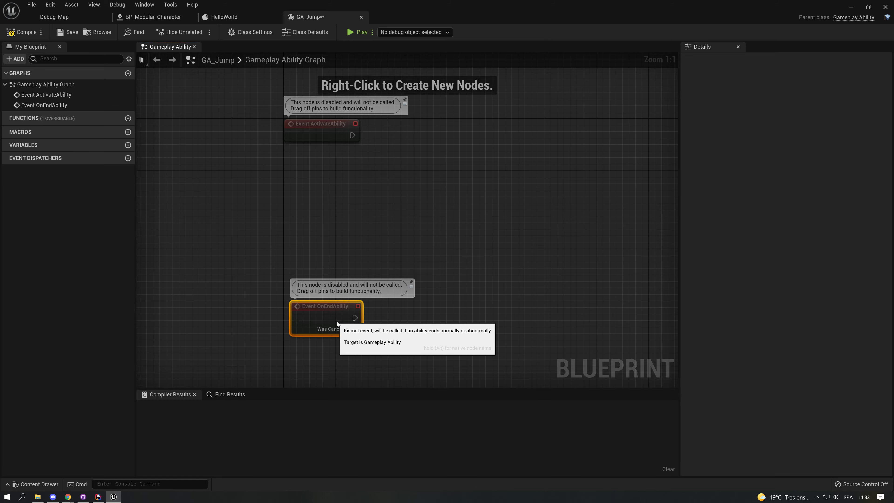
Step: Add a CommitAbility node wired to the ActivateAbility event's execution output and align it level with the event
right_drag(383, 198, 363, 313)
drag(332, 250, 377, 249)
text(com)
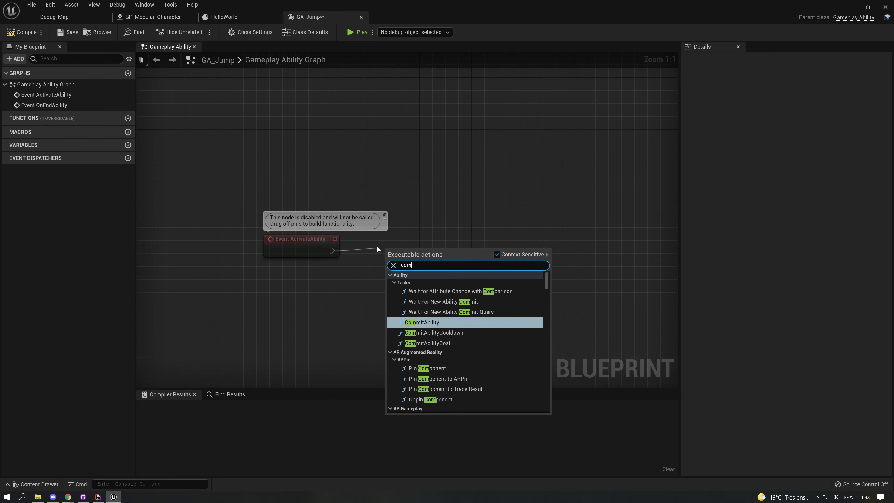
text(mit)
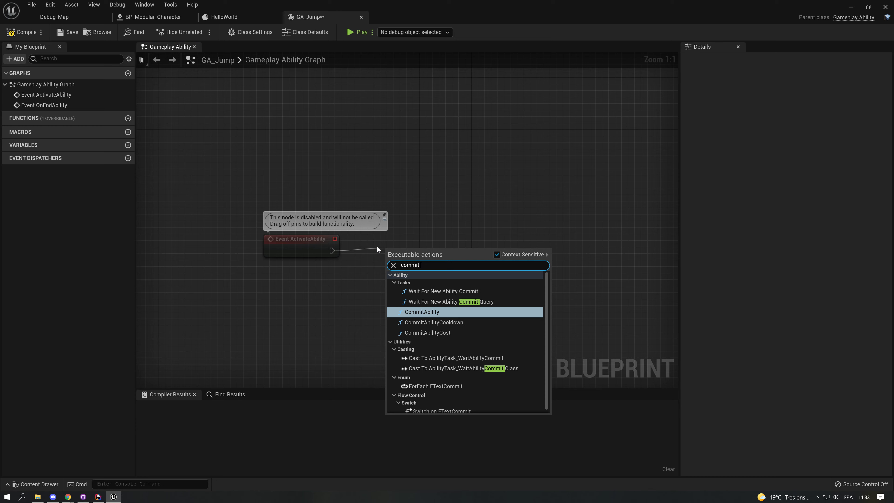
key(Return)
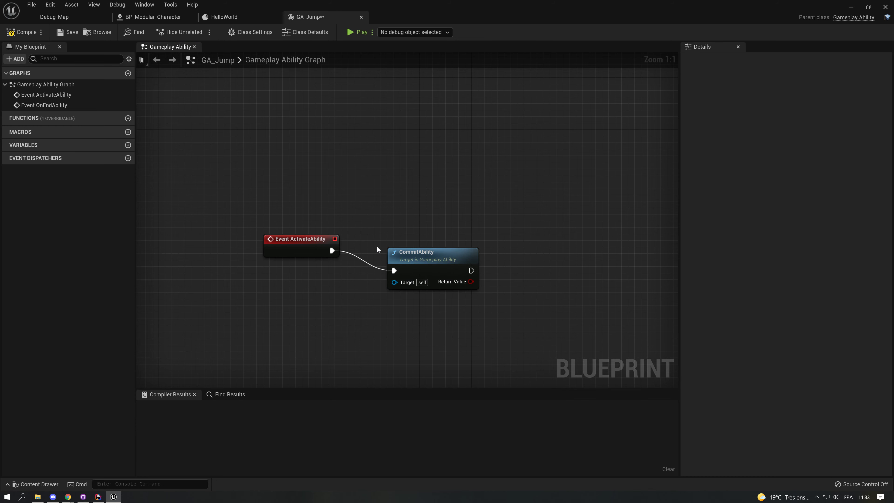
drag(435, 281, 429, 261)
right_drag(470, 307, 364, 292)
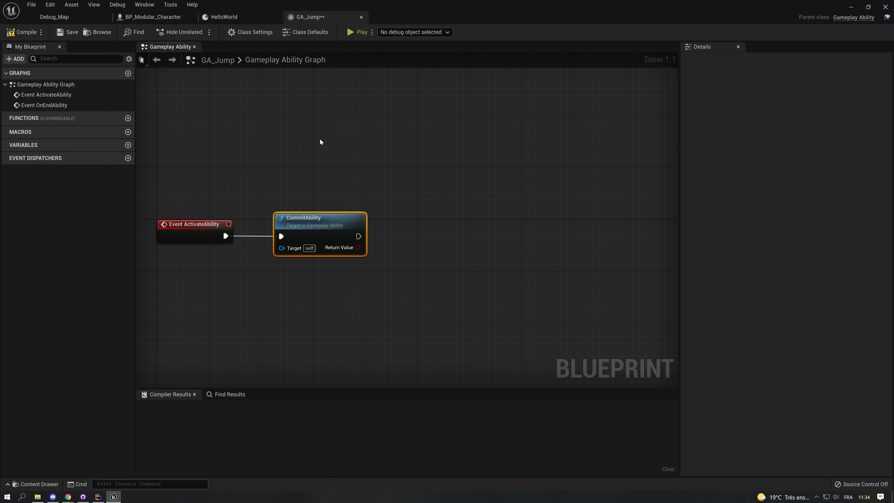
drag(347, 283, 299, 174)
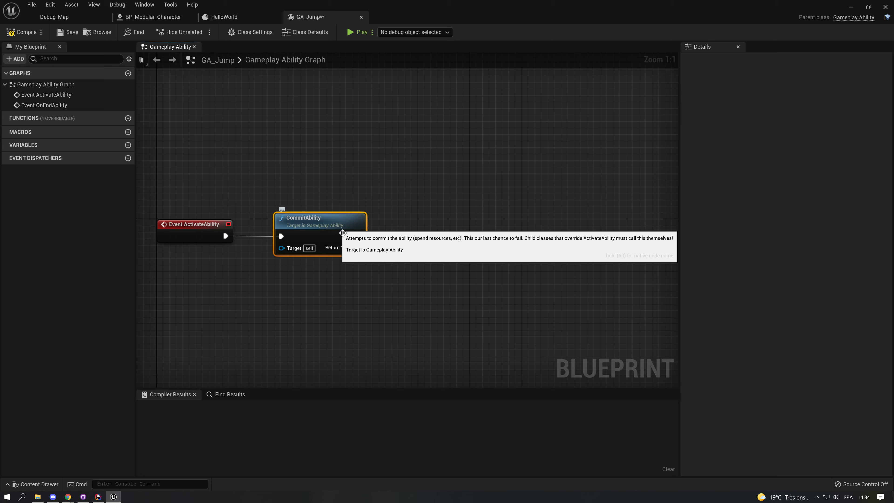
drag(358, 247, 401, 249)
text(branch)
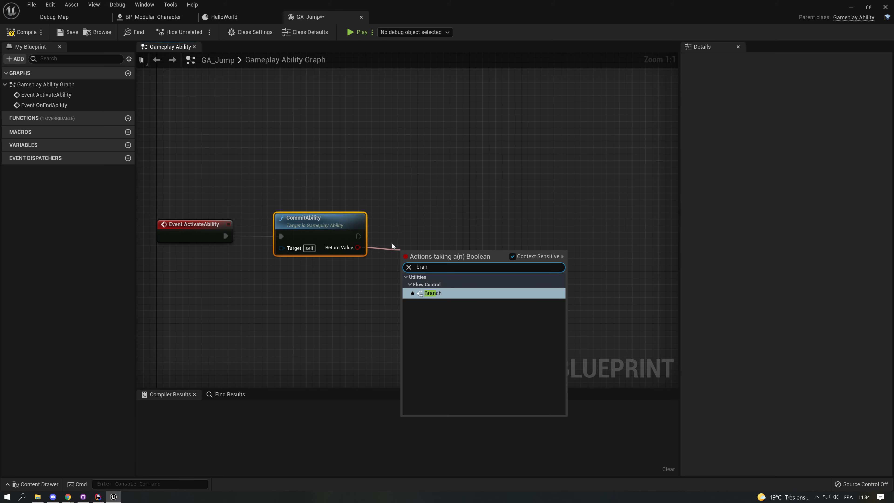
key(Escape)
click(421, 237)
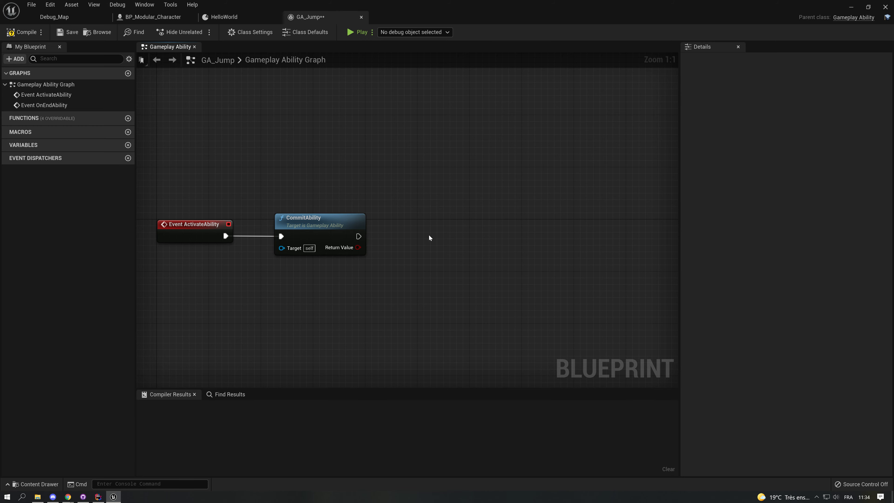
Step: Add a Branch node after CommitAbility, with CommitAbility's execution output and Return Value wired to its execution input and Condition
right_drag(439, 236, 428, 233)
click(418, 226)
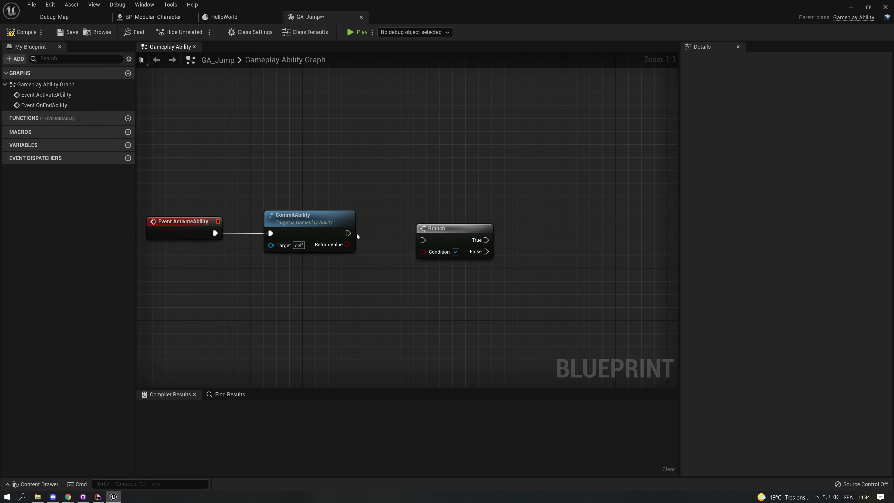
drag(355, 236, 416, 218)
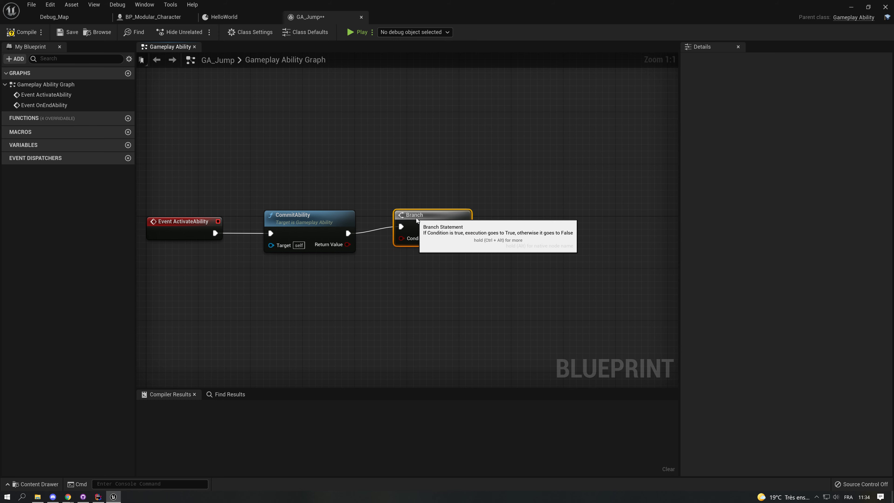
key(q)
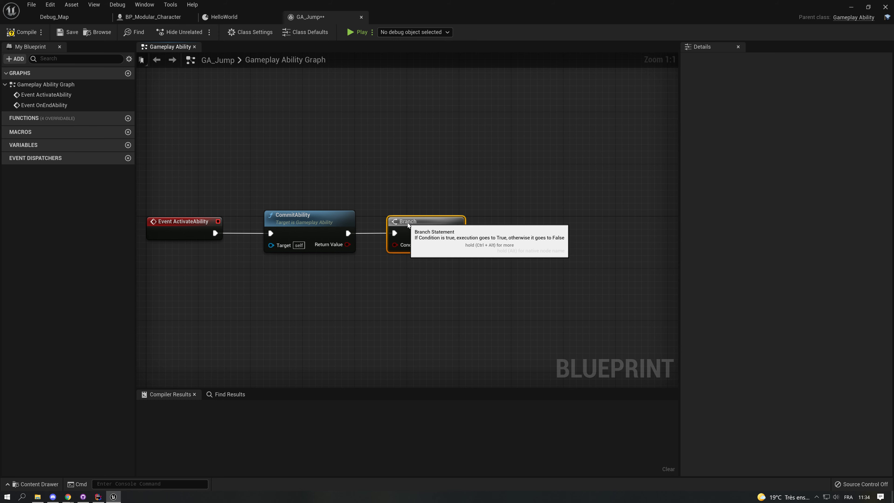
drag(395, 252, 396, 249)
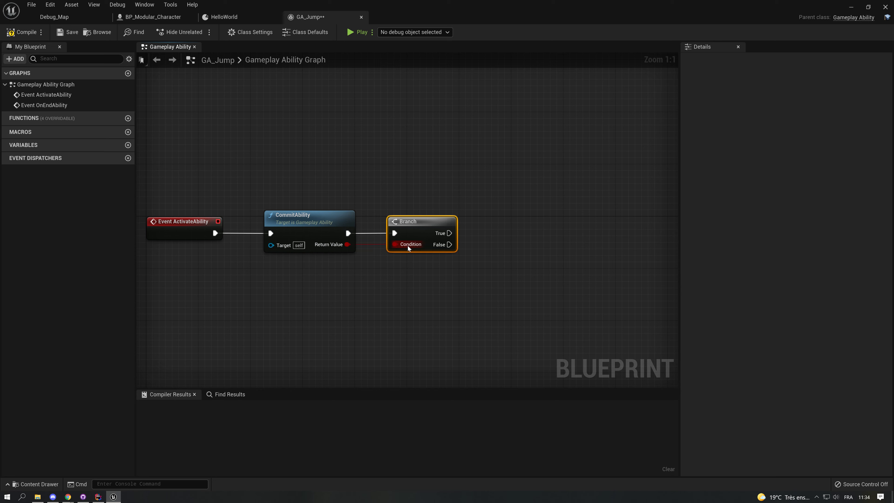
Step: Add an EndAbility node on the Branch's False output and place it below the Branch
drag(450, 244, 472, 305)
text(end ability)
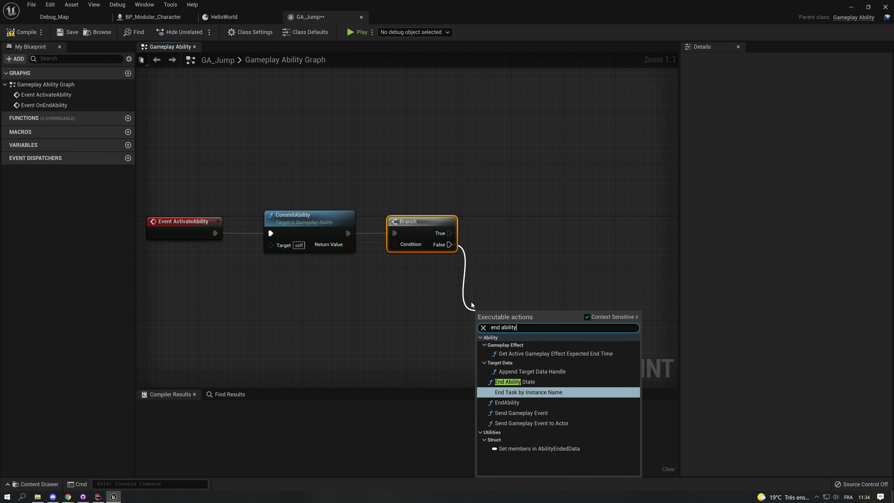
key(Down)
key(Return)
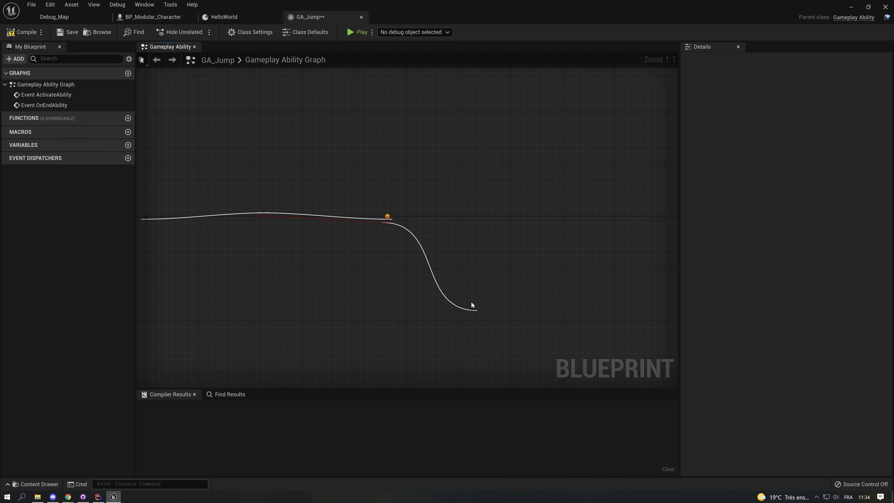
drag(523, 318, 570, 341)
right_drag(571, 341, 393, 280)
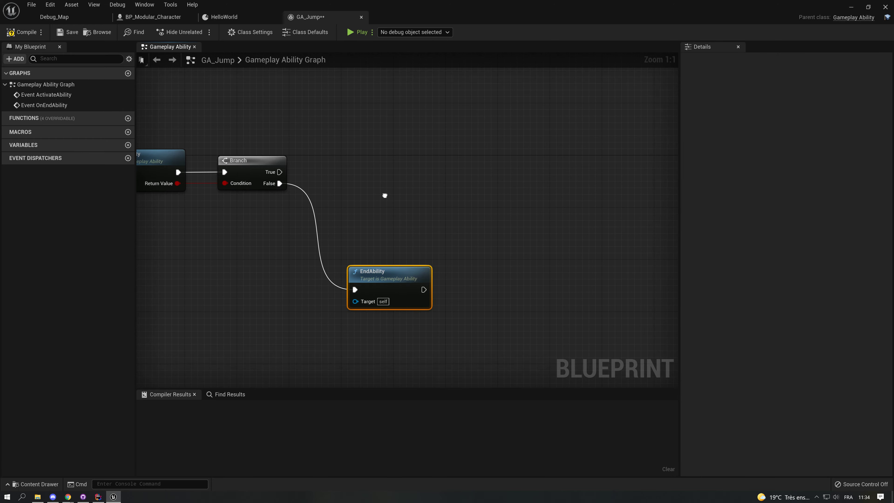
right_drag(475, 186, 560, 190)
right_drag(405, 221, 405, 71)
right_drag(520, 325, 483, 138)
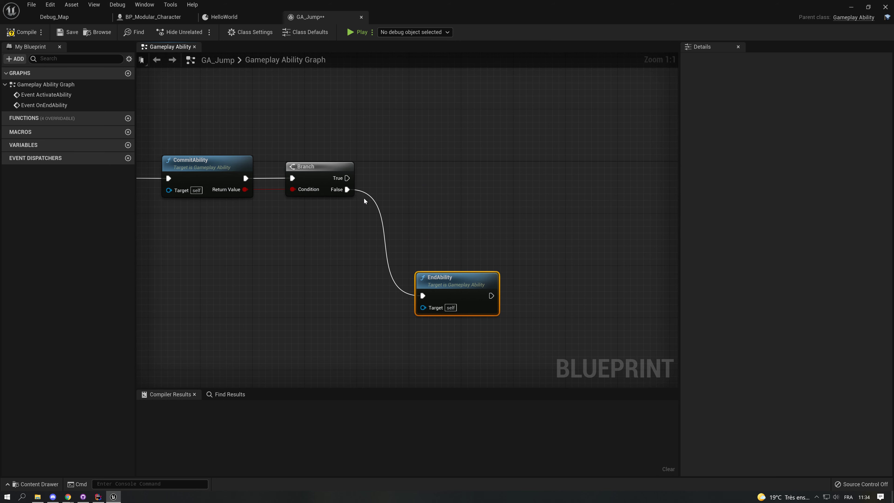
Step: Add a Get Avatar Actor from Actor Info node to the graph near the Branch
drag(347, 178, 425, 180)
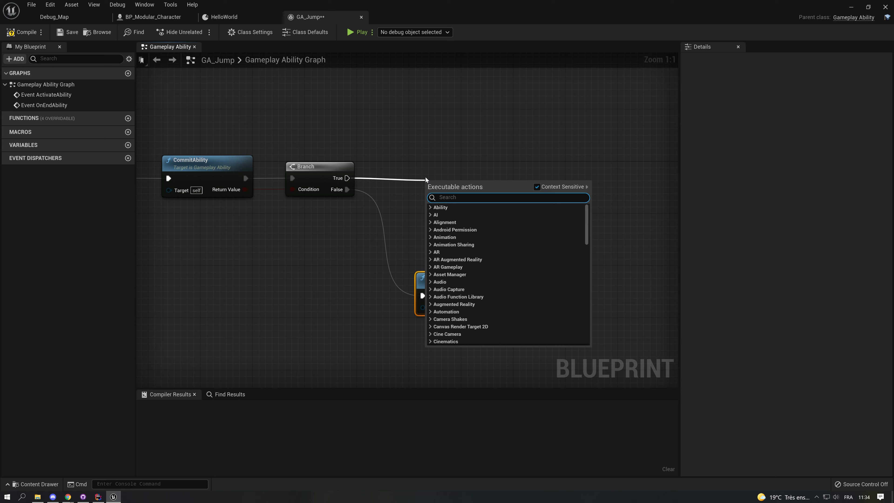
key(Escape)
right_click(431, 218)
text(get avata)
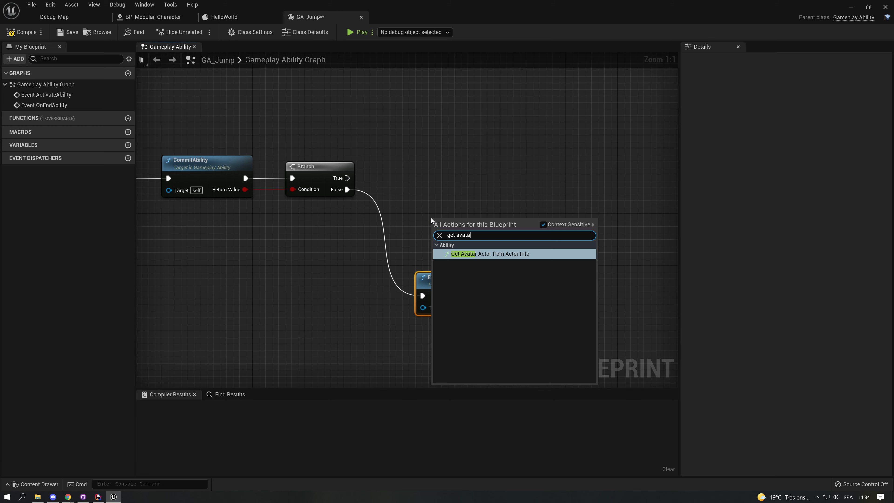
key(Return)
Step: Add a Get Actor Info node and break its Return Value, expanding the break node to show all pins
right_click(451, 194)
text(ge)
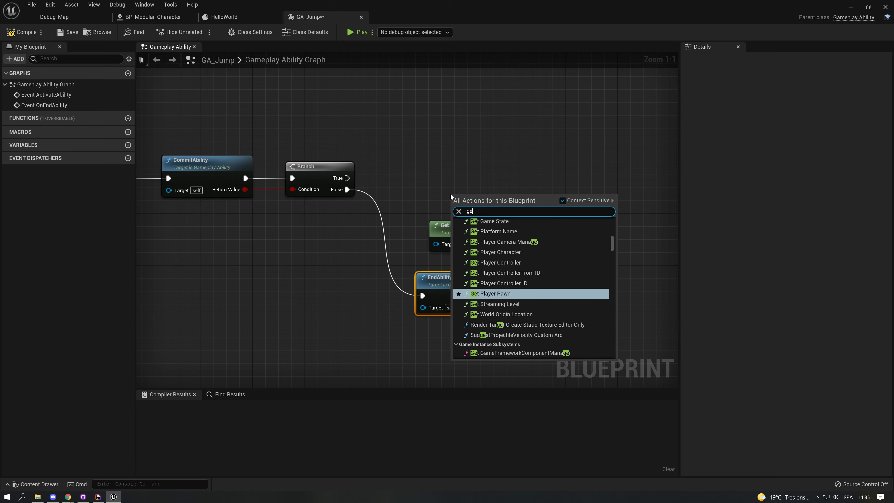
text(t actor info)
key(Return)
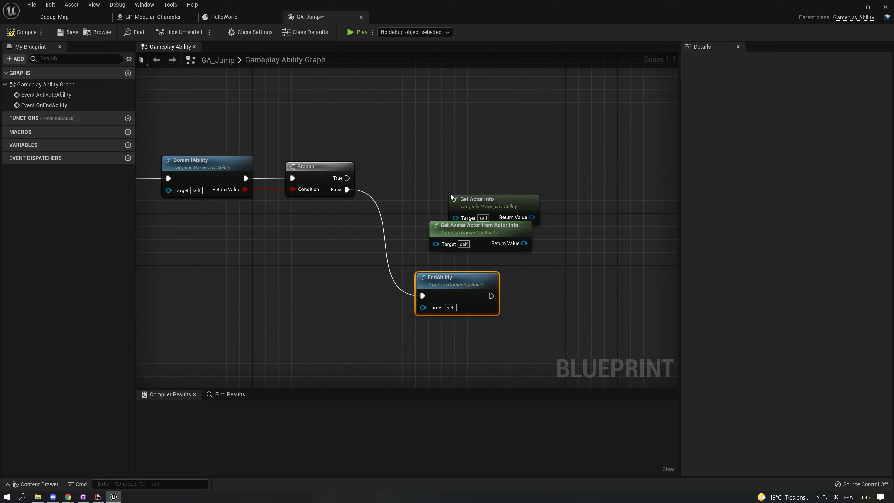
drag(494, 201, 534, 163)
click(585, 255)
right_drag(585, 257, 499, 274)
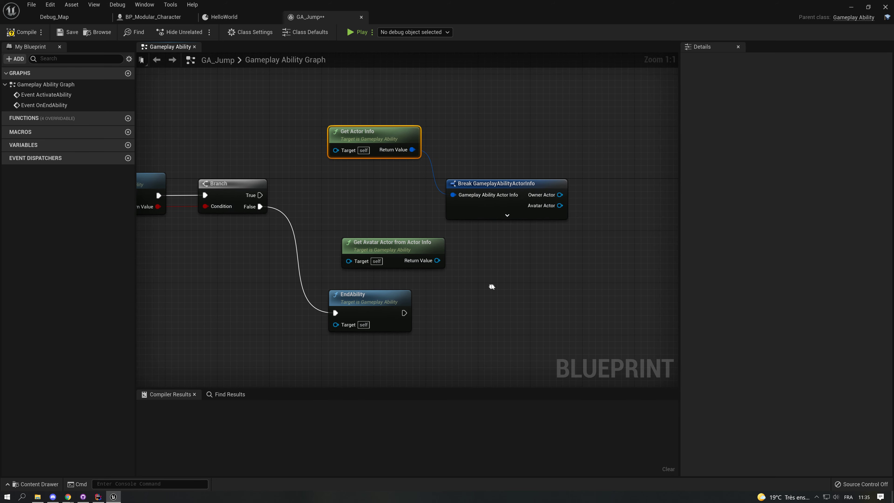
right_drag(543, 385, 481, 308)
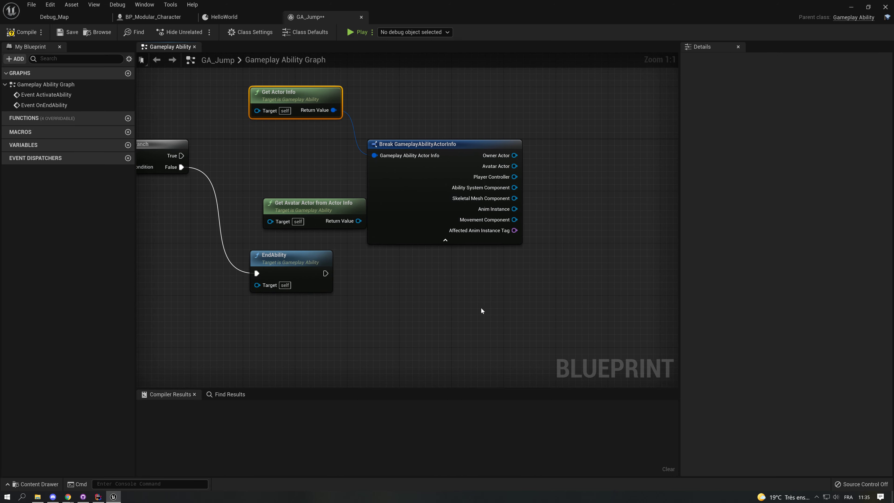
Step: Delete the Get Actor Info and Break GameplayAbilityActorInfo nodes, keeping Get Avatar Actor from Actor Info
click(330, 225)
right_drag(530, 182, 457, 222)
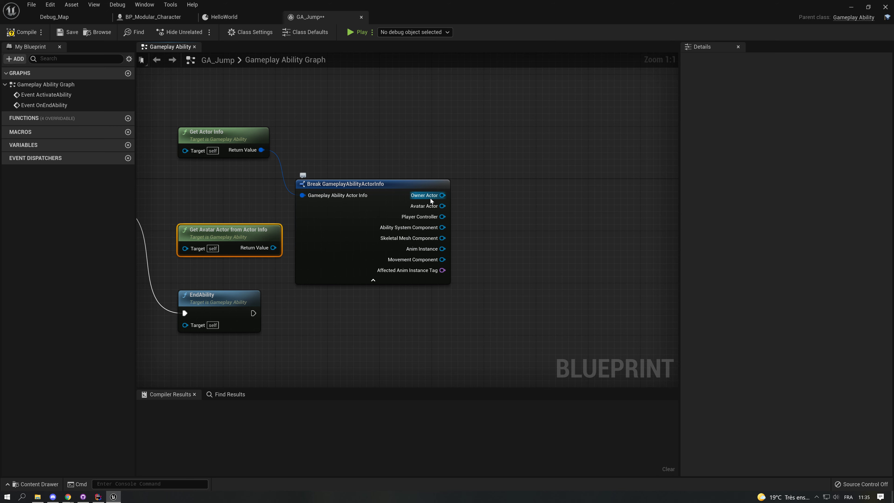
drag(494, 278, 442, 225)
ctrl+click(229, 134)
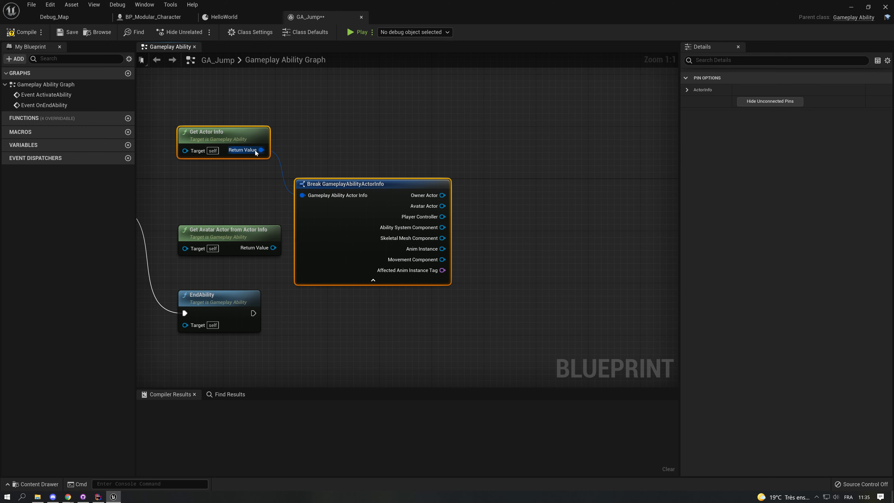
key(Delete)
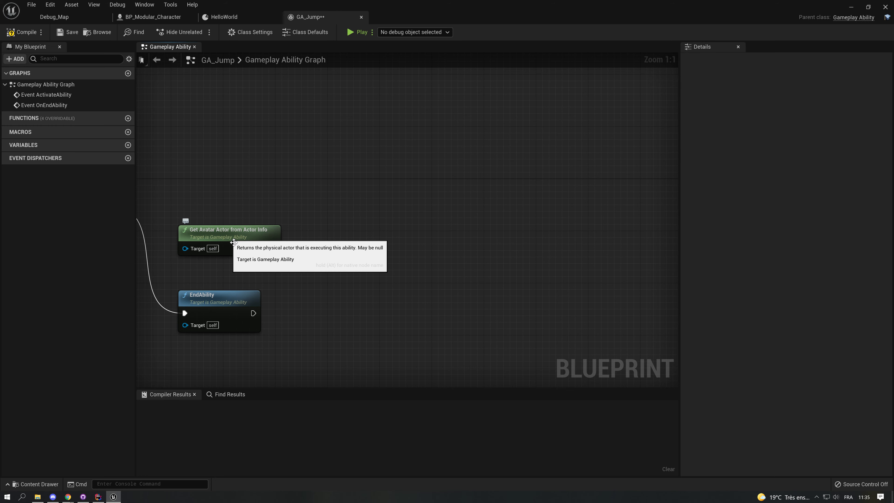
Step: Cast the avatar actor's Return Value to Character and connect the Branch's True output to the Cast To Character node
drag(273, 247, 309, 247)
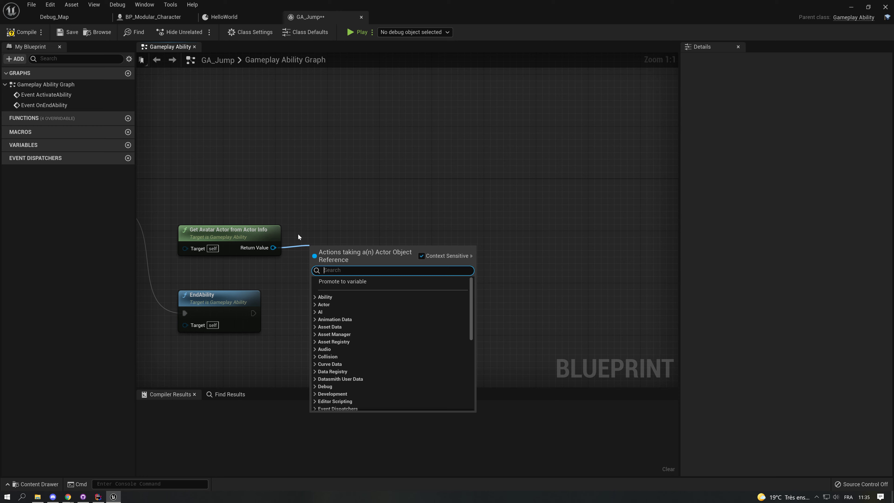
text(cast)
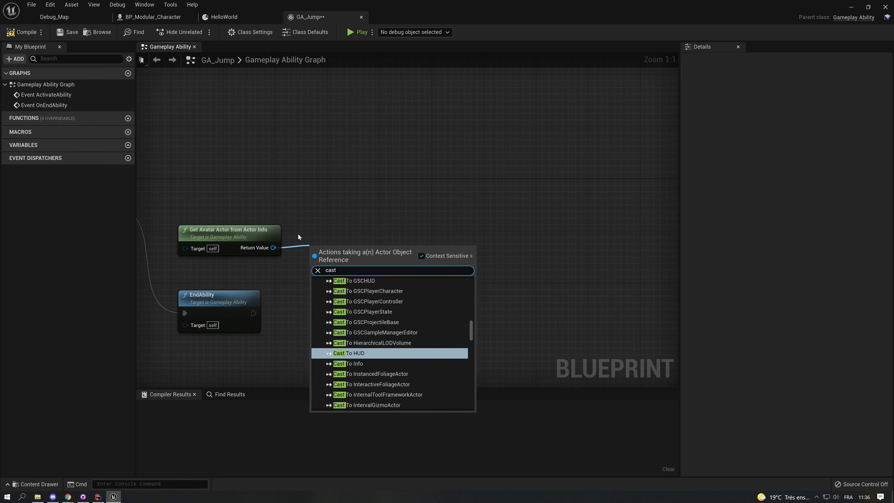
text( charac)
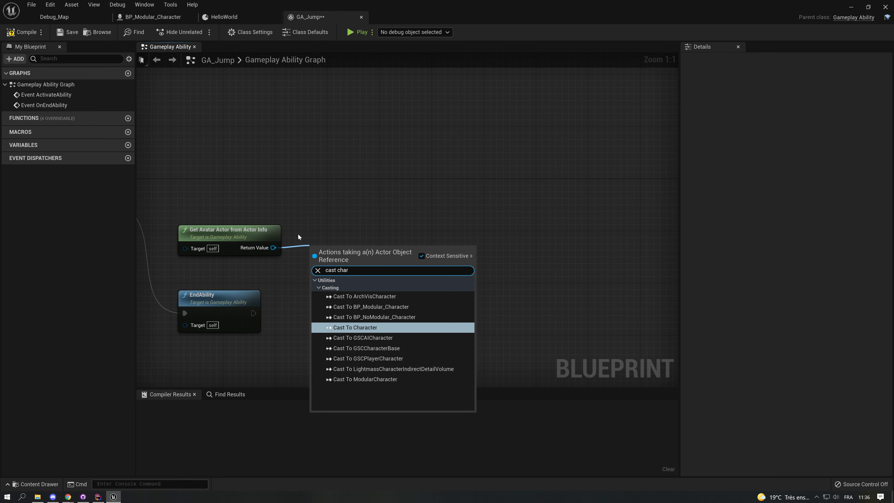
key(Return)
right_drag(297, 233, 389, 214)
drag(430, 231, 431, 165)
drag(201, 175, 424, 174)
right_drag(462, 217, 325, 222)
drag(322, 200, 361, 211)
text(jump)
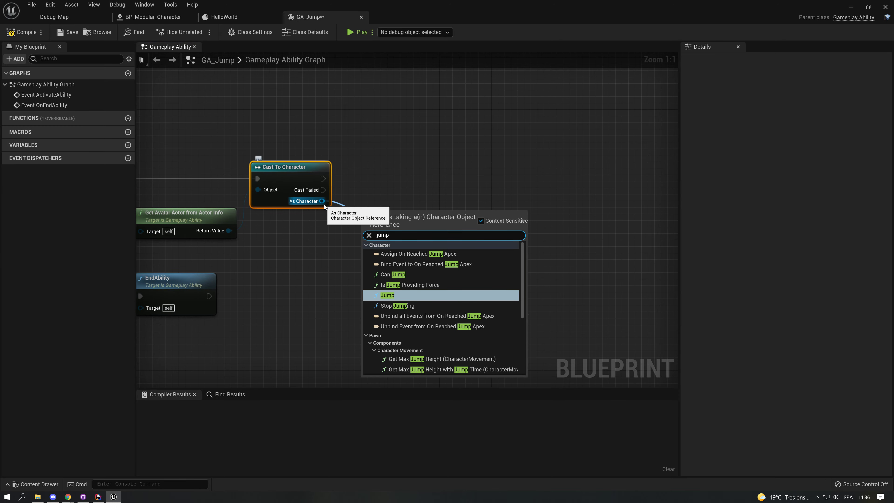
key(Escape)
Step: Promote the As Character output of Cast To Character to a variable, placing its SET node after the cast
scroll(591, 193, down, 3)
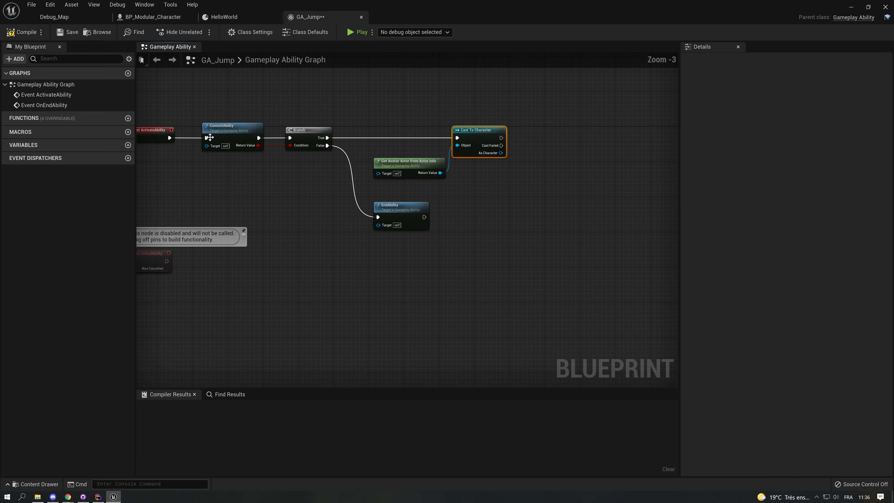
right_drag(526, 165, 454, 266)
drag(310, 202, 434, 283)
drag(320, 196, 450, 264)
right_drag(502, 235, 334, 141)
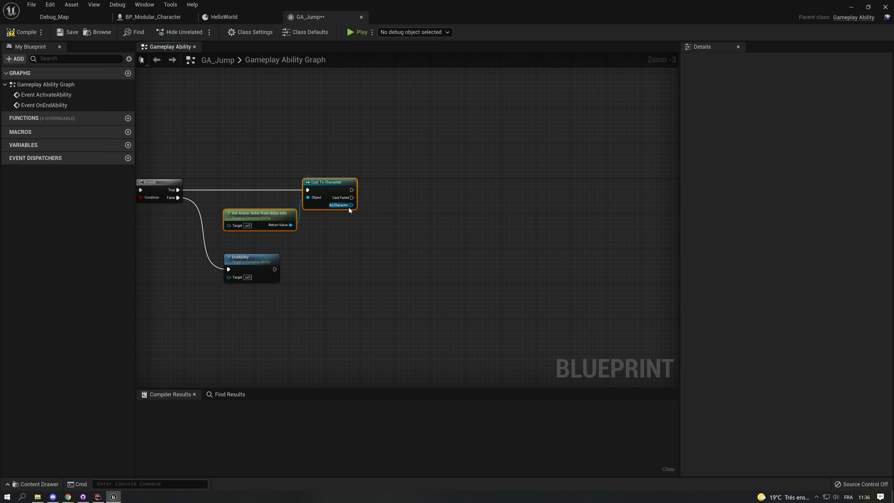
drag(351, 205, 386, 202)
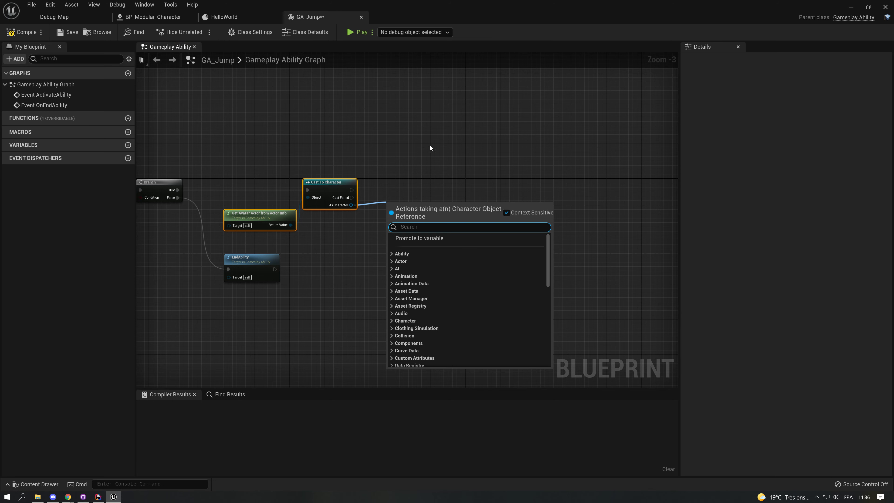
click(420, 238)
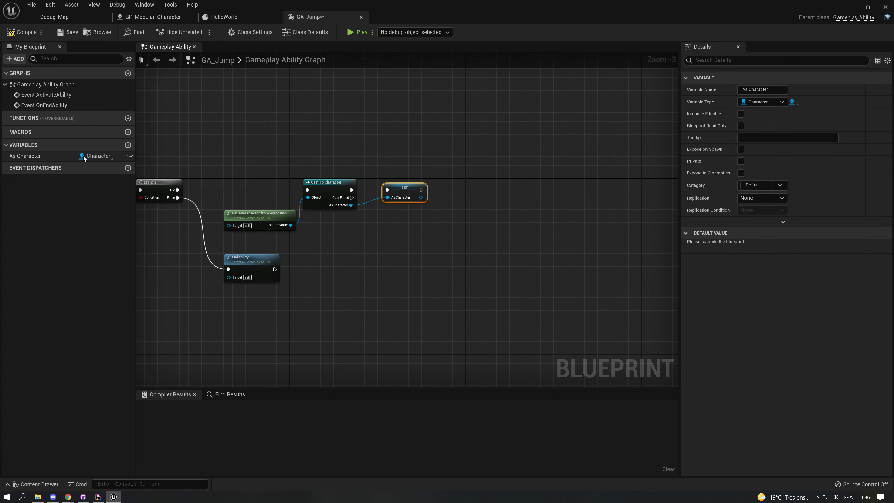
Step: Rename the As Character variable to AvatarCharacter and compile the blueprint
click(44, 158)
click(43, 158)
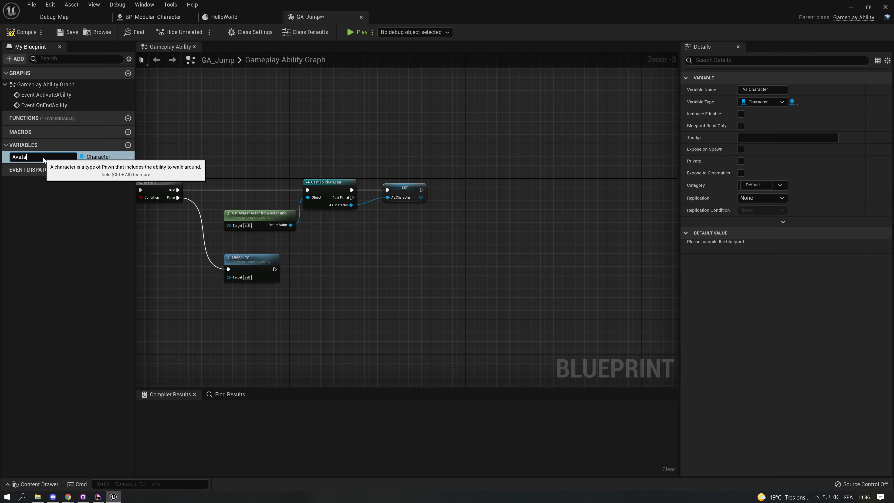
text(AvatarCharacter)
key(Return)
click(22, 33)
Step: Add an EndAbility node on the Cast Failed output of Cast To Character and place it below the SET node
right_drag(440, 234, 353, 206)
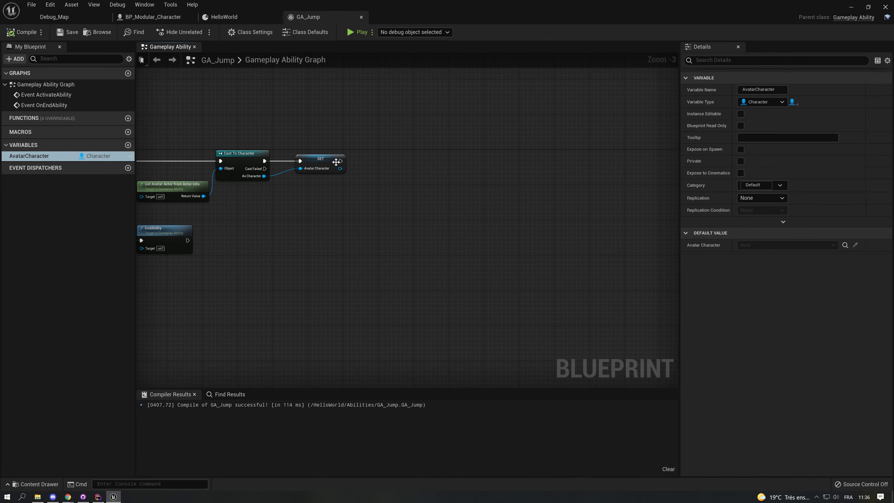
drag(265, 168, 285, 203)
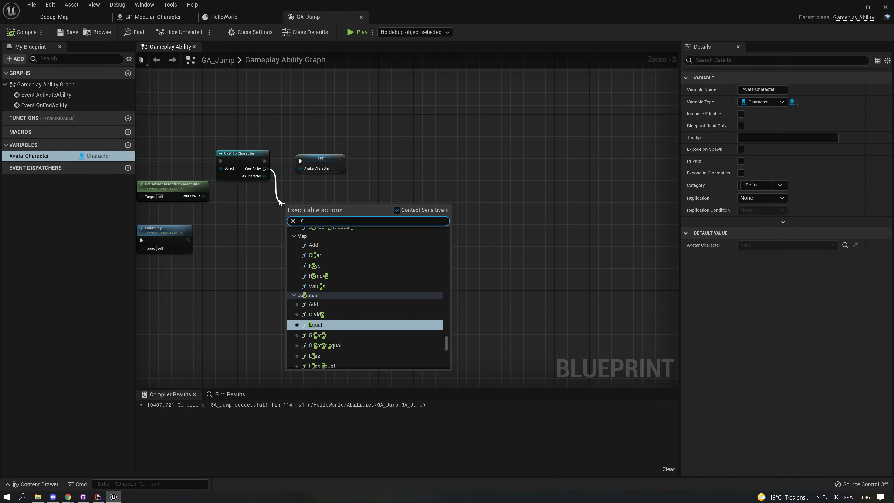
text(end abilit)
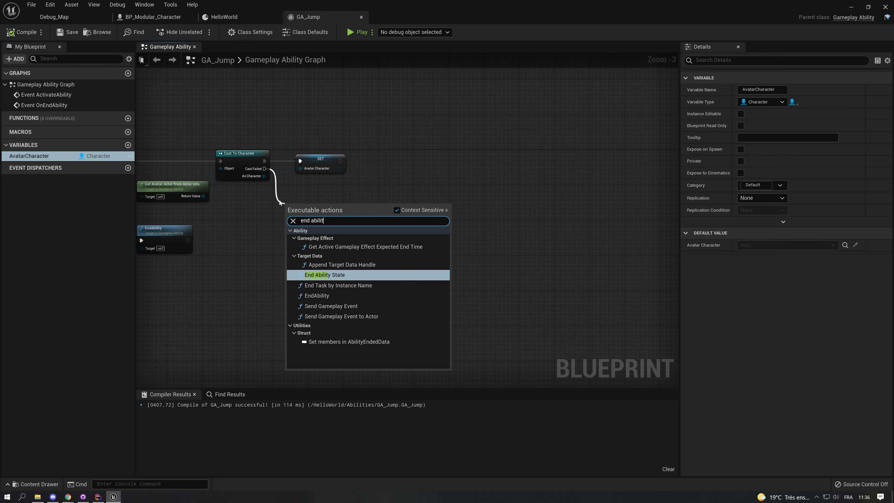
key(Down)
key(Down)
key(Return)
right_drag(280, 203, 342, 185)
drag(380, 198, 385, 219)
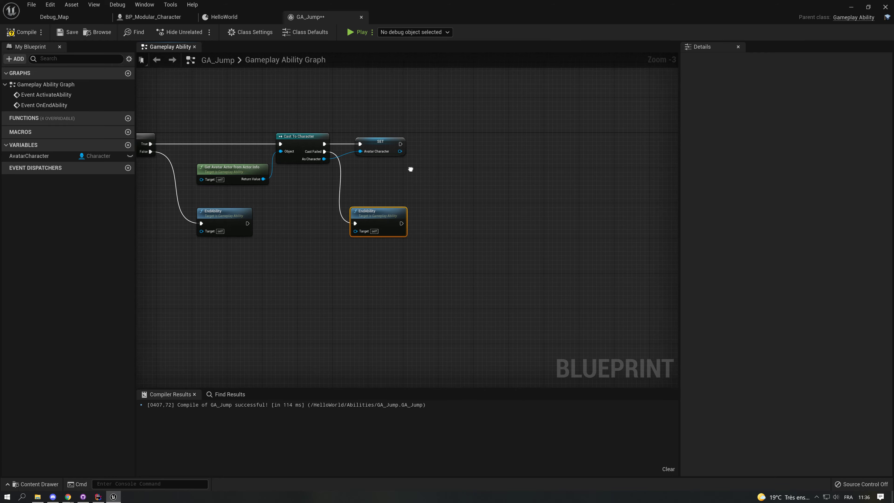
Step: Add a Jump node after the SET node with AvatarCharacter as its target, align it, and compile the blueprint
right_drag(410, 169, 273, 196)
drag(258, 201, 315, 200)
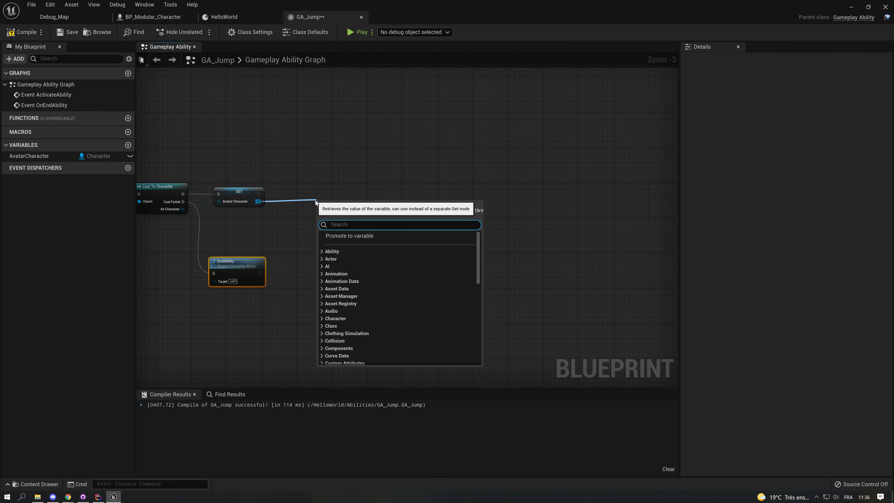
text(jum)
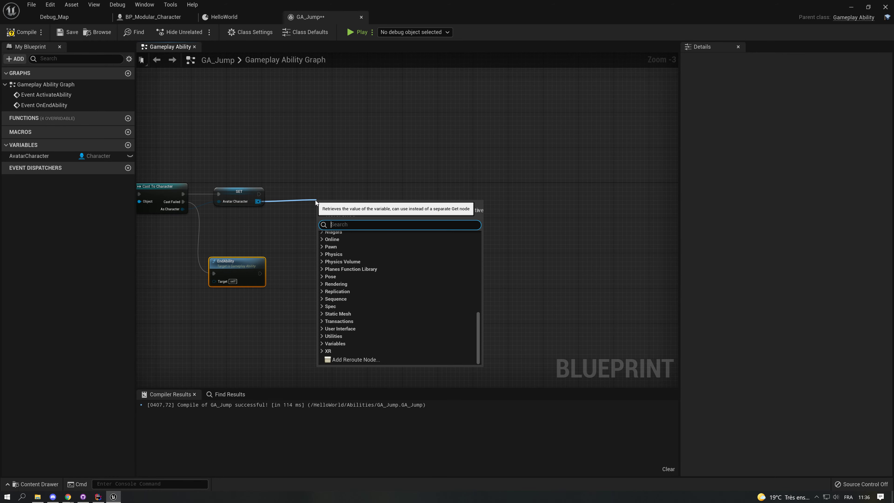
key(Up)
key(Up)
key(Up)
key(Up)
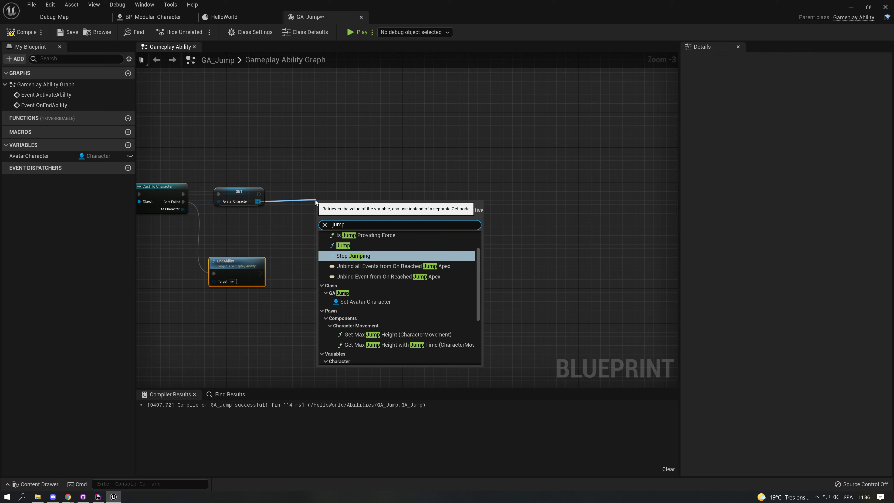
key(Return)
drag(340, 214, 320, 195)
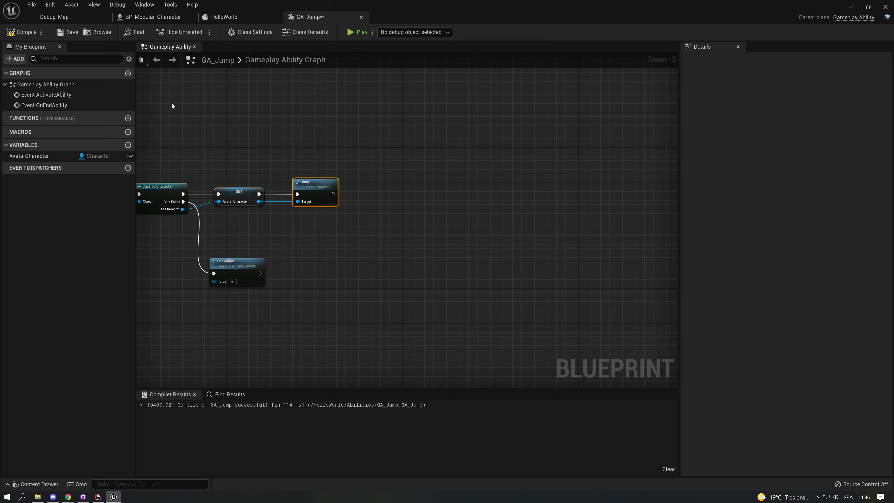
click(21, 33)
drag(284, 175, 344, 207)
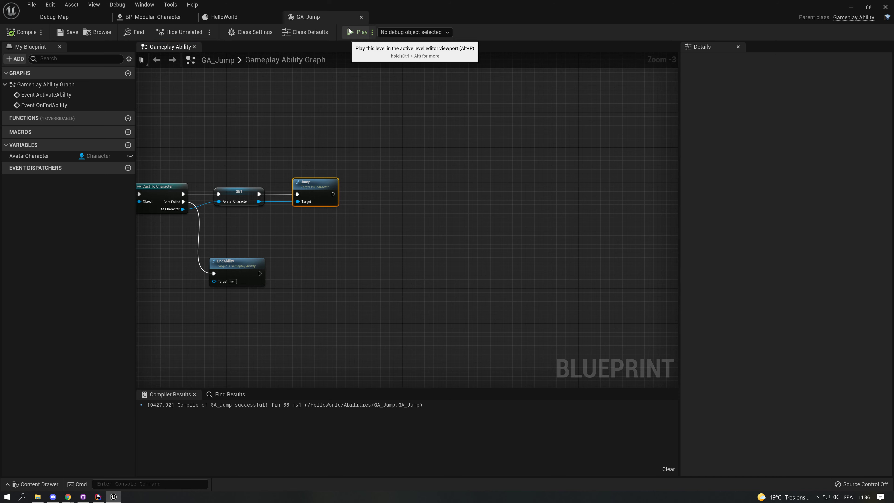
Step: Show GA_Jump's class defaults in a wider Details panel and examine the Cost and Cooldown Gameplay Effect Class settings
click(309, 32)
drag(681, 143, 532, 138)
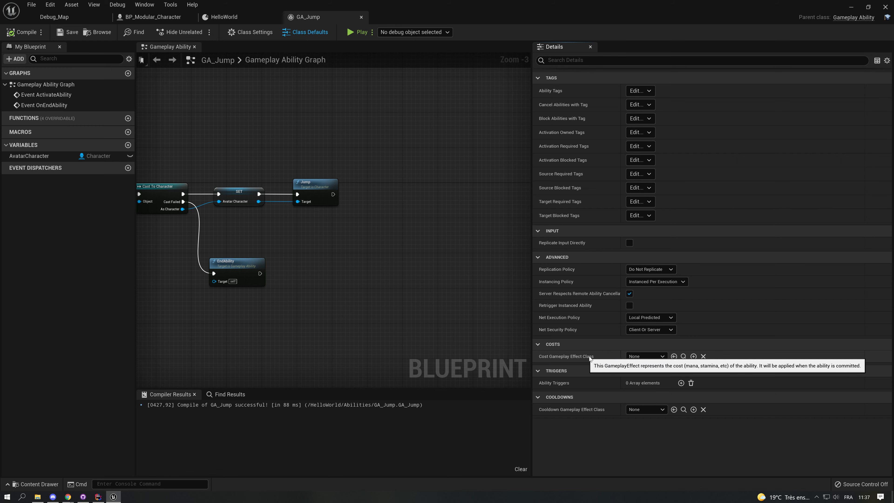
click(647, 356)
click(653, 357)
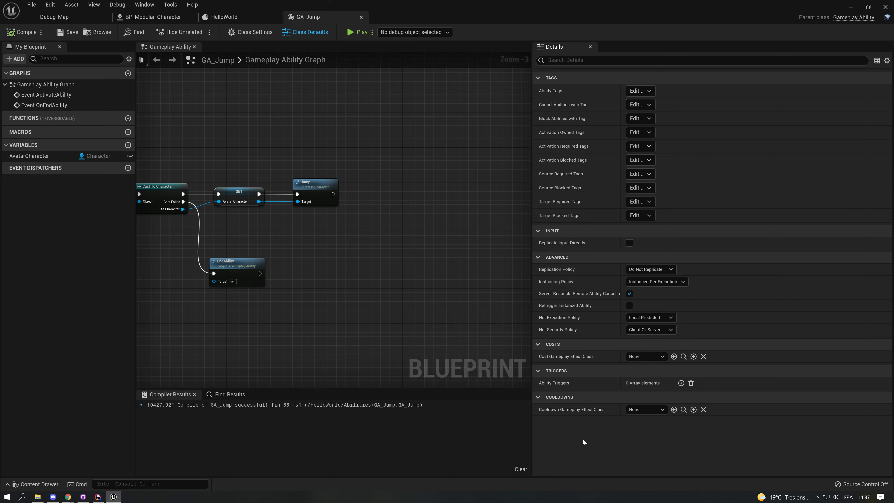
click(642, 412)
click(603, 425)
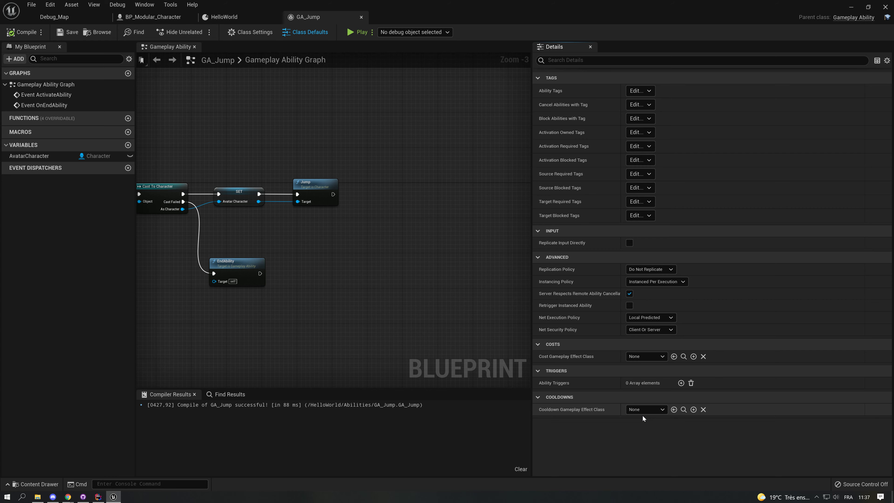
Step: Review the GA_Jump ability graph from Event ActivateAbility and CommitAbility through to the Jump node
right_drag(392, 262, 526, 241)
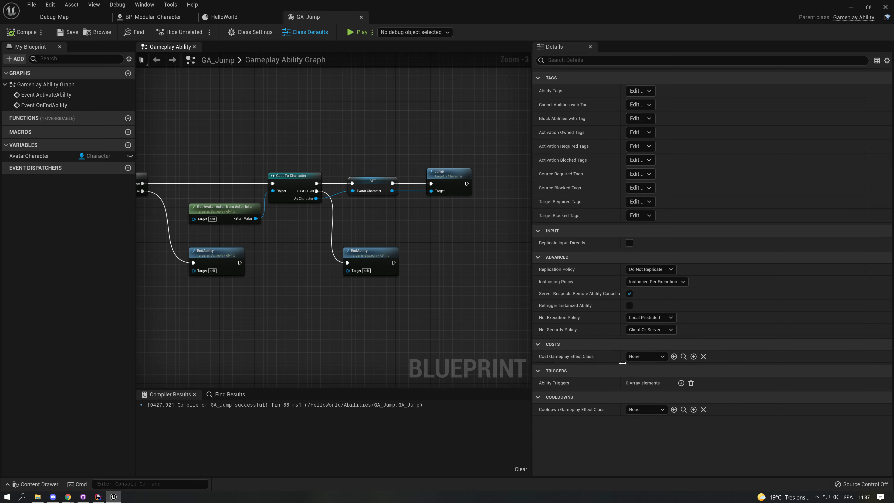
right_drag(376, 328, 386, 301)
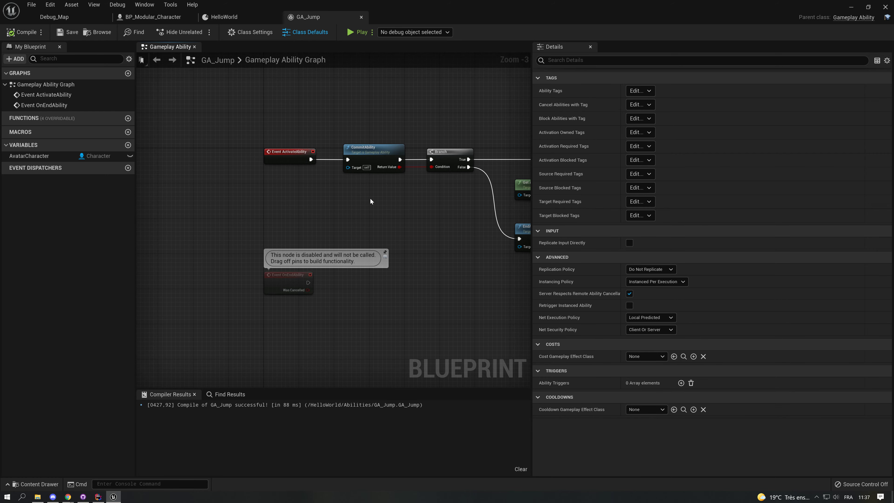
drag(359, 114, 398, 212)
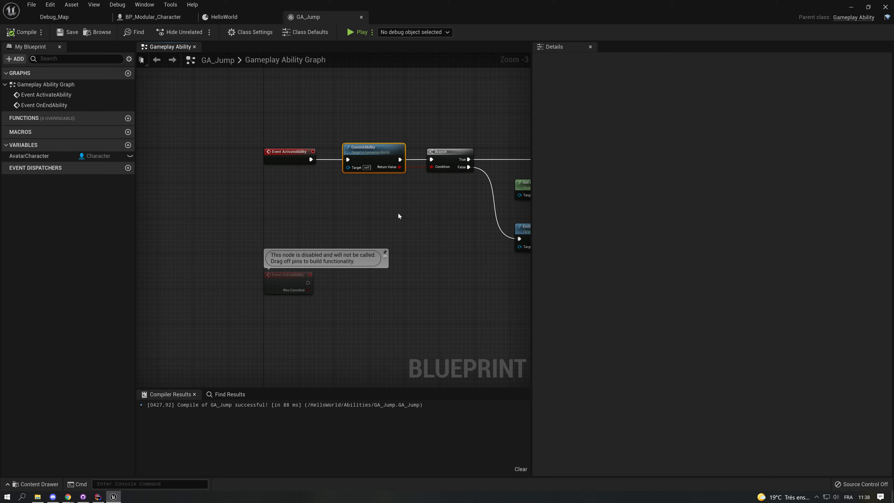
right_drag(398, 212, 289, 212)
right_drag(381, 238, 197, 230)
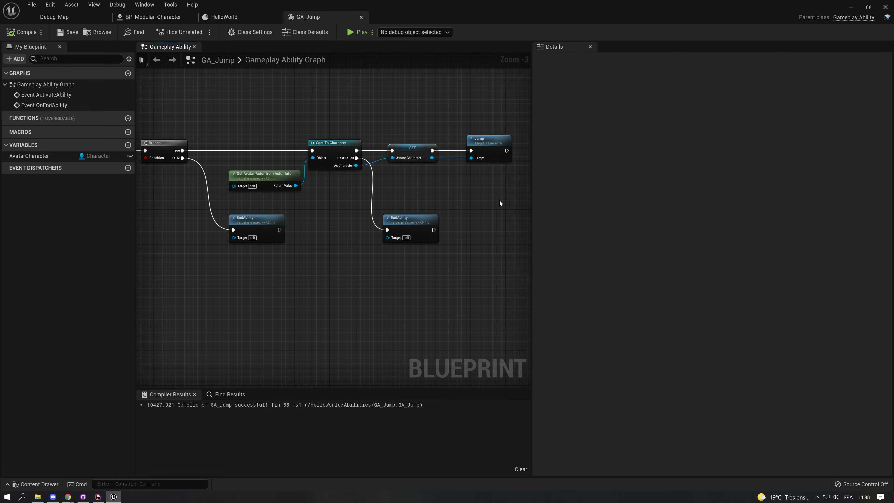
right_drag(499, 199, 399, 187)
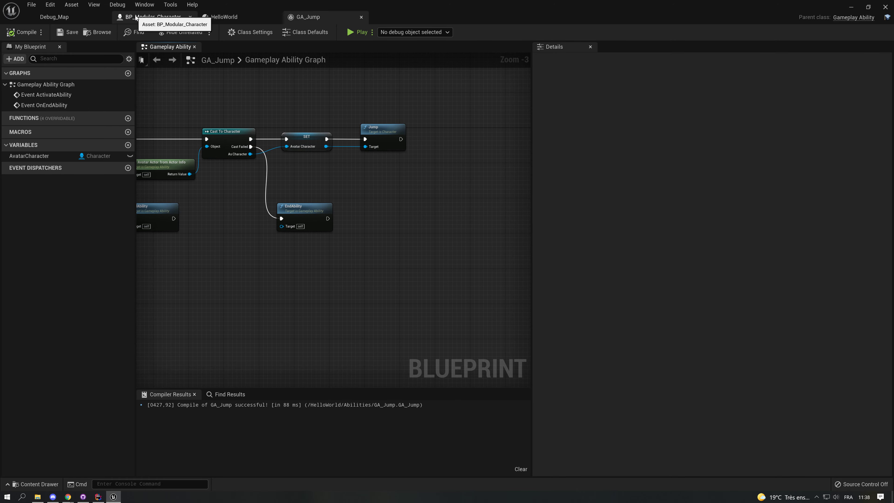
right_drag(315, 116, 362, 138)
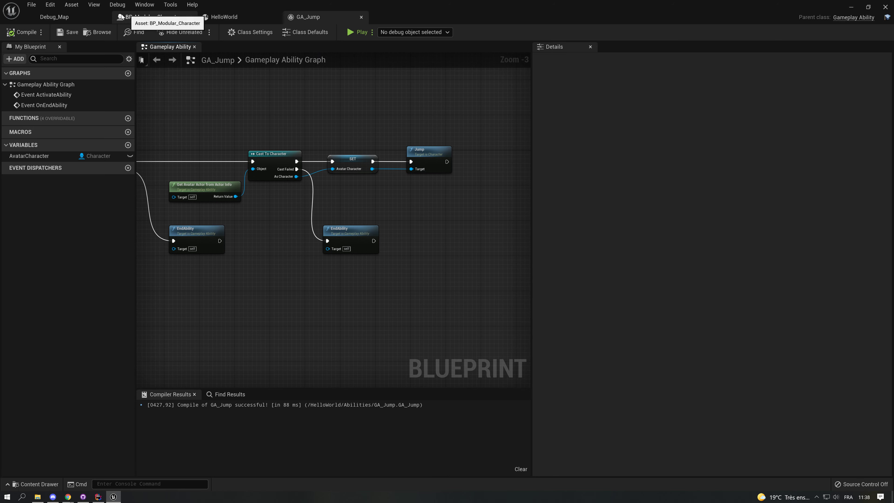
Step: In the HelloWorld game feature data, add GA_Jump as a granted ability for BP_Modular_Character and save the asset
click(157, 20)
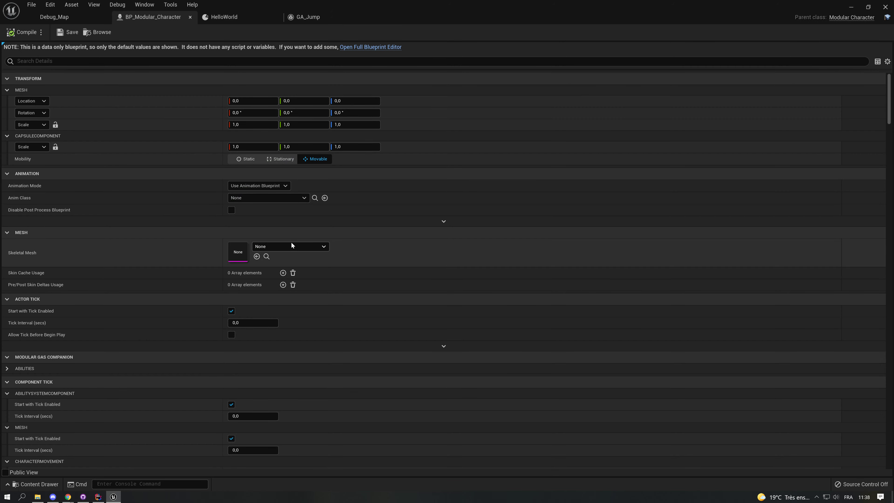
click(229, 15)
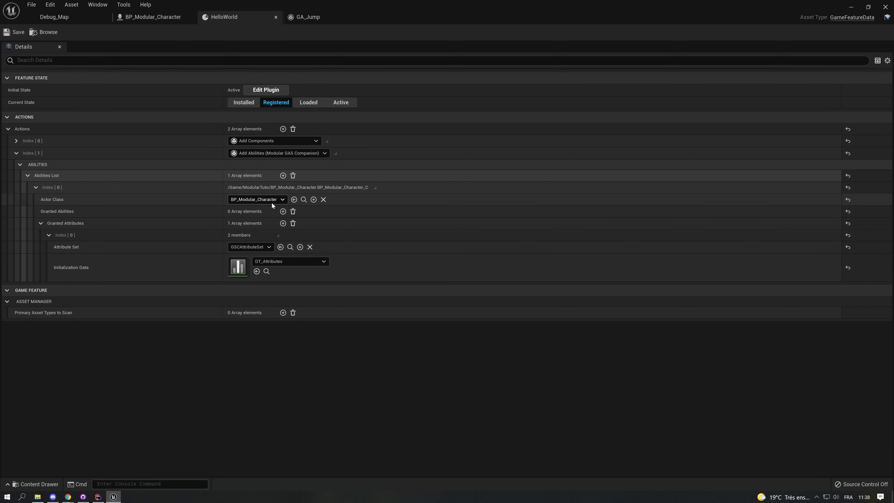
click(283, 212)
click(102, 224)
click(248, 235)
click(257, 265)
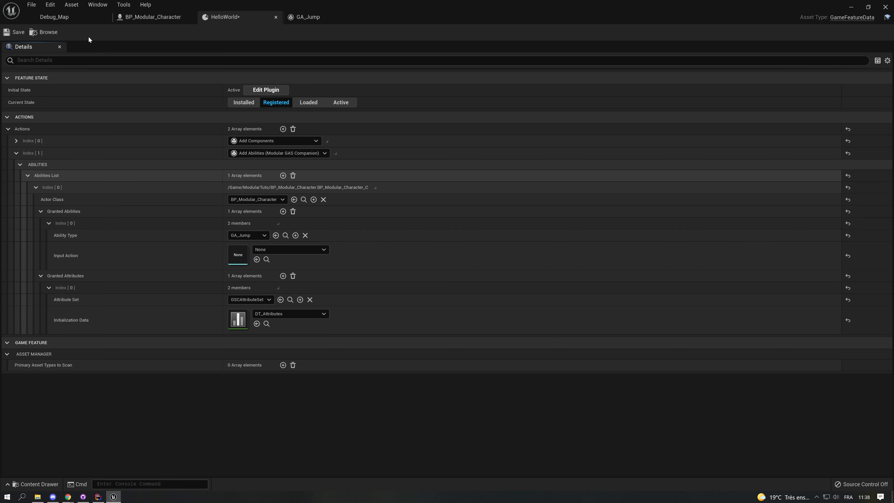
click(19, 33)
Step: Open BP_Modular_Character in the full Blueprint editor and delete the default event nodes from its Event Graph
click(158, 18)
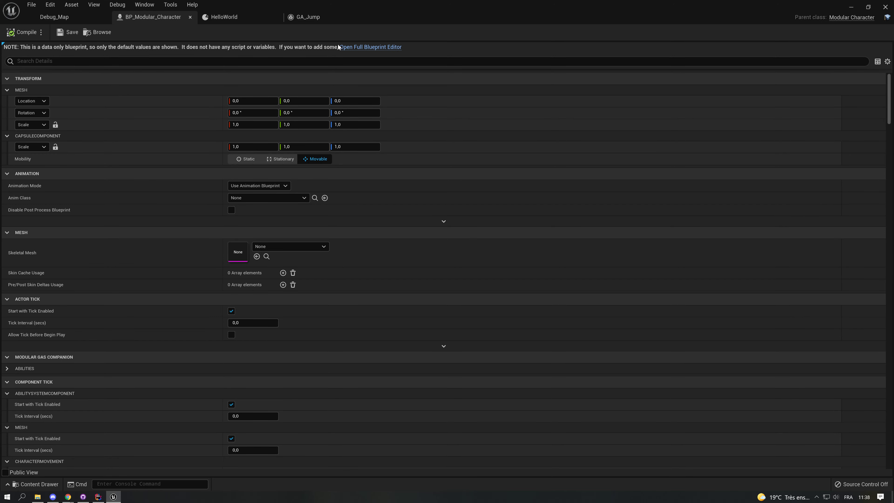
click(376, 47)
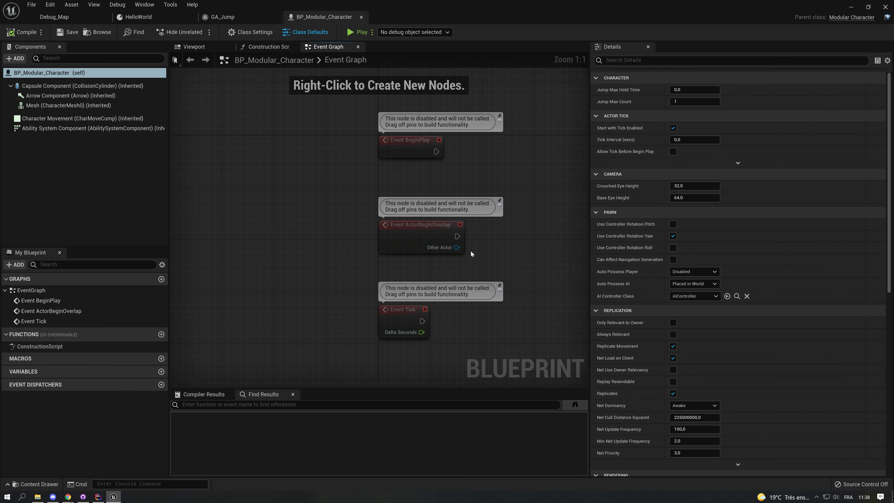
drag(429, 285, 293, 201)
right_drag(381, 111, 324, 171)
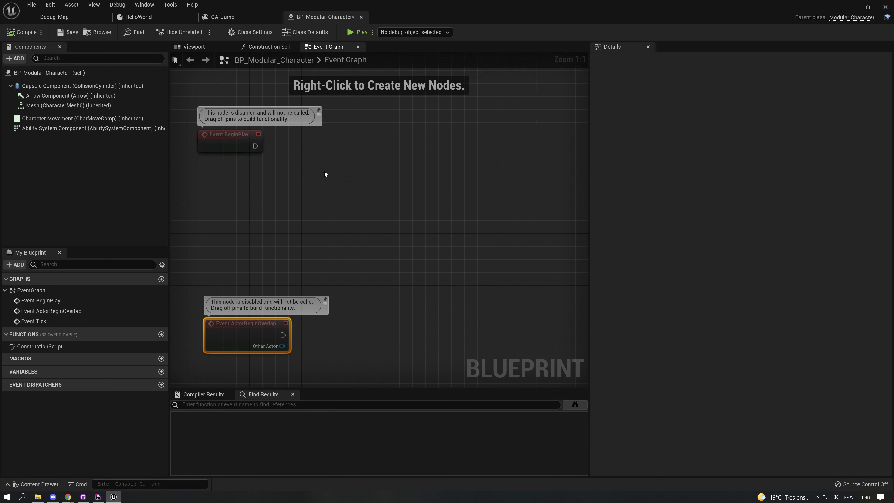
right_click(324, 170)
click(333, 167)
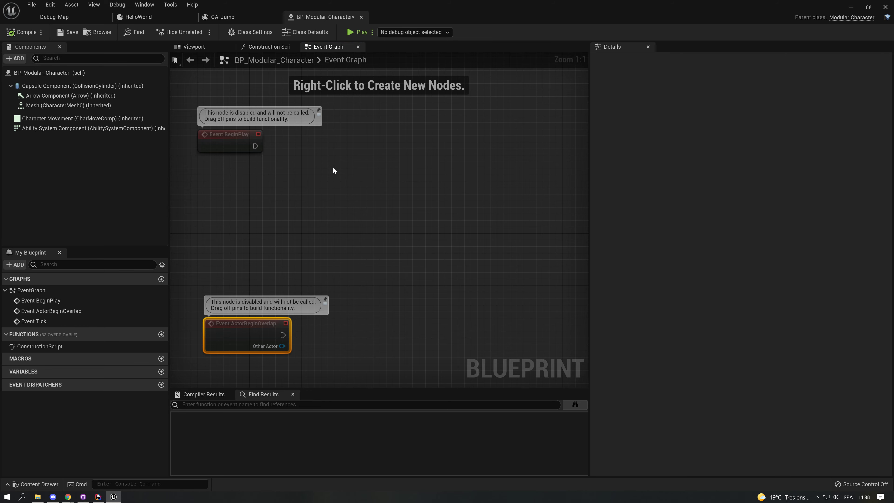
right_click(347, 160)
click(346, 159)
scroll(347, 159, down, 4)
right_drag(346, 158, 367, 166)
drag(379, 326, 262, 84)
key(Delete)
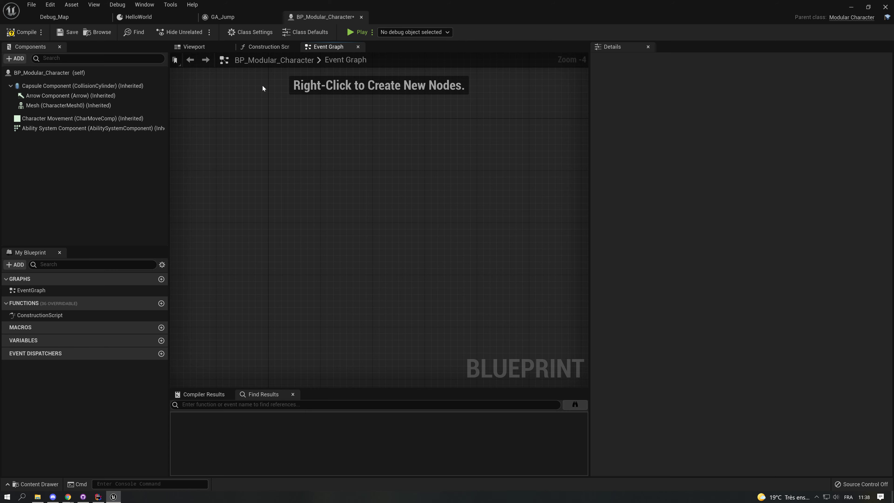
Step: Return to Debug_Map and create a folder named Inputs inside the ModularTuto content folder
click(61, 17)
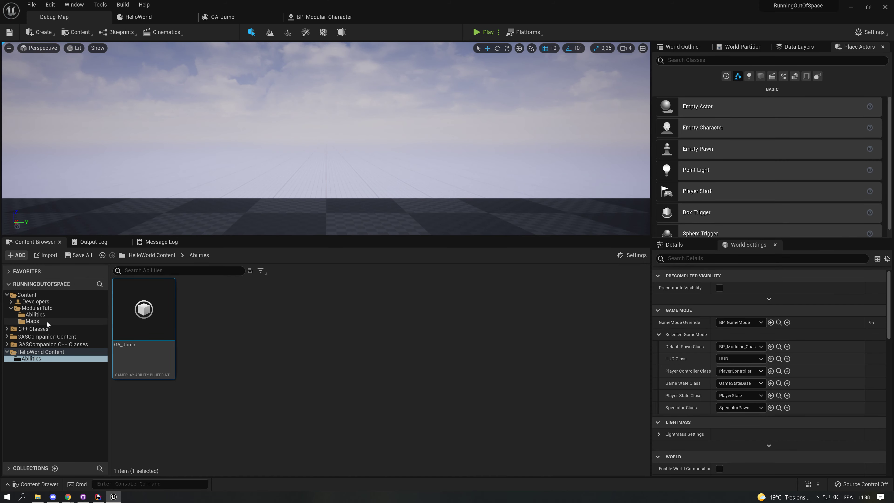
click(50, 310)
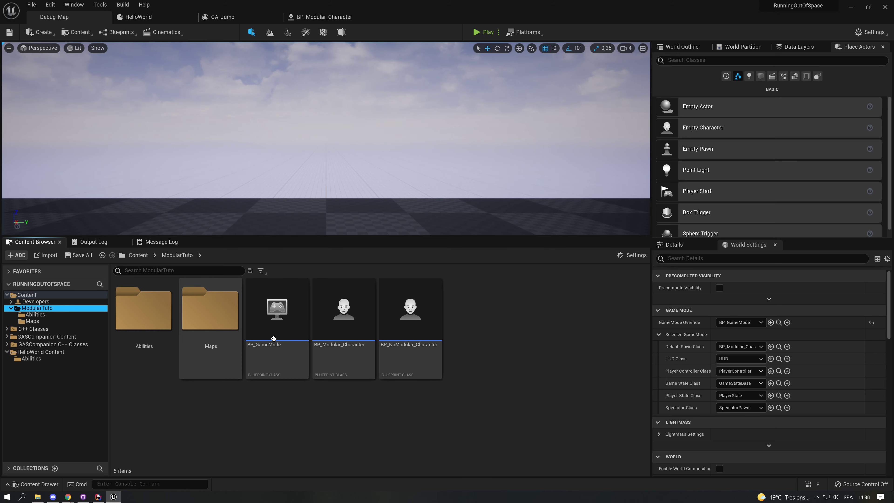
right_click(501, 366)
click(541, 102)
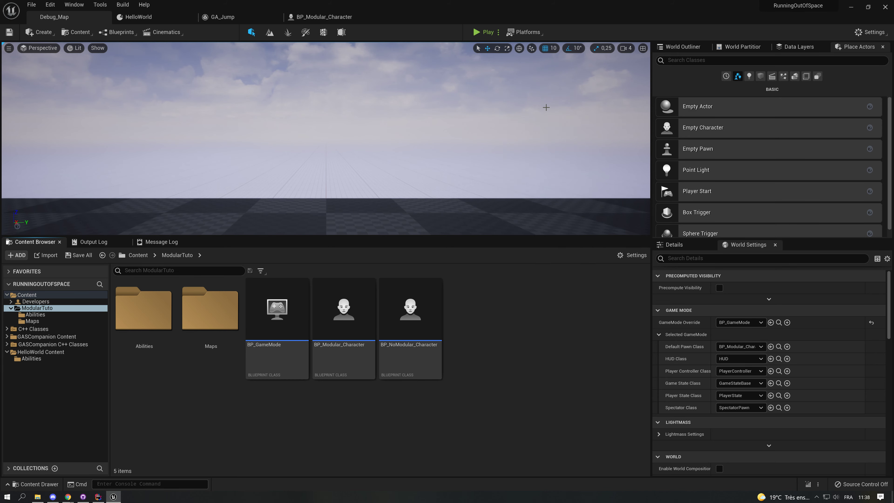
text(INpu)
key(BackSpace)
key(BackSpace)
key(BackSpace)
key(BackSpace)
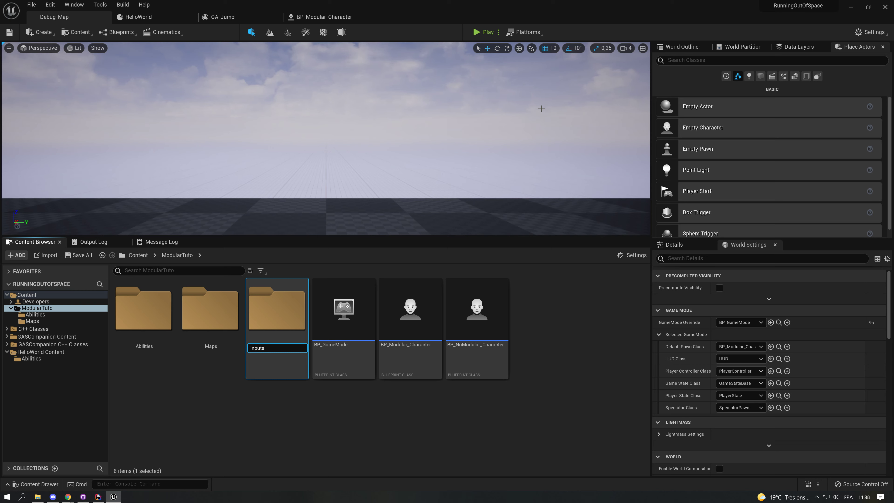
key(Return)
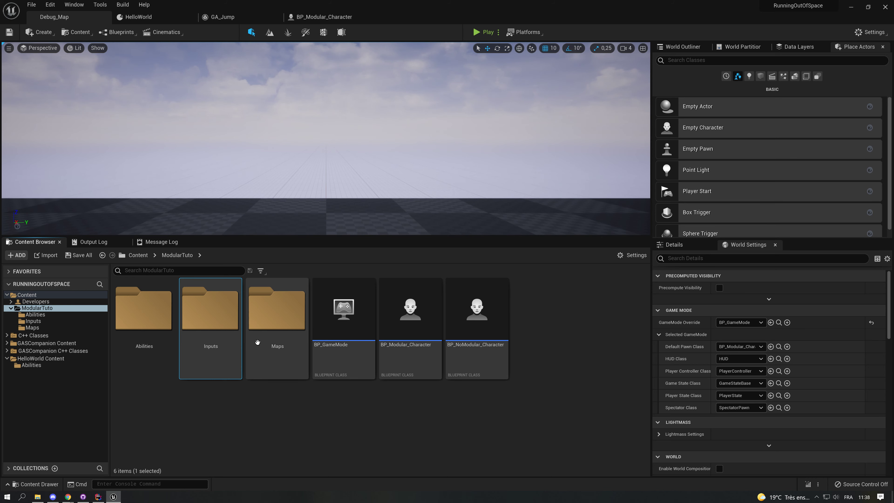
Step: Create an Input Action named IA_Jump in the Inputs folder and open it for editing
double_click(216, 324)
right_click(216, 324)
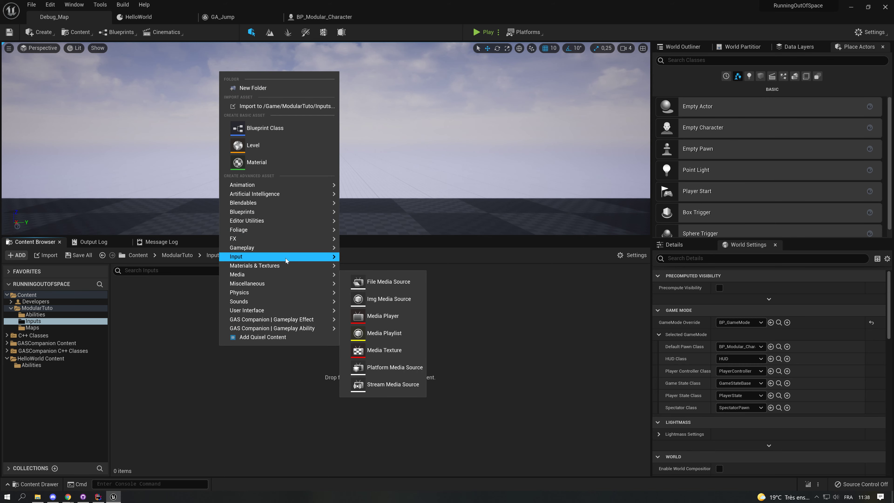
mouse_move(286, 258)
click(379, 264)
text(IA_Jump)
key(Return)
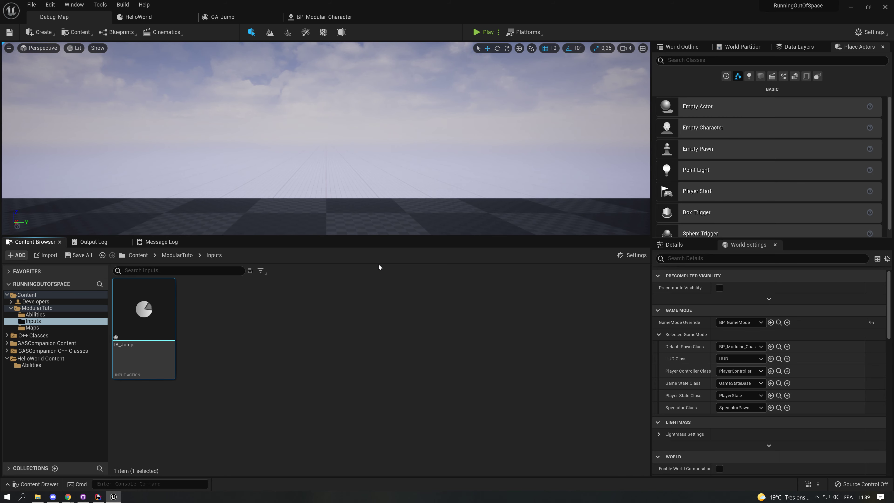
key(Return)
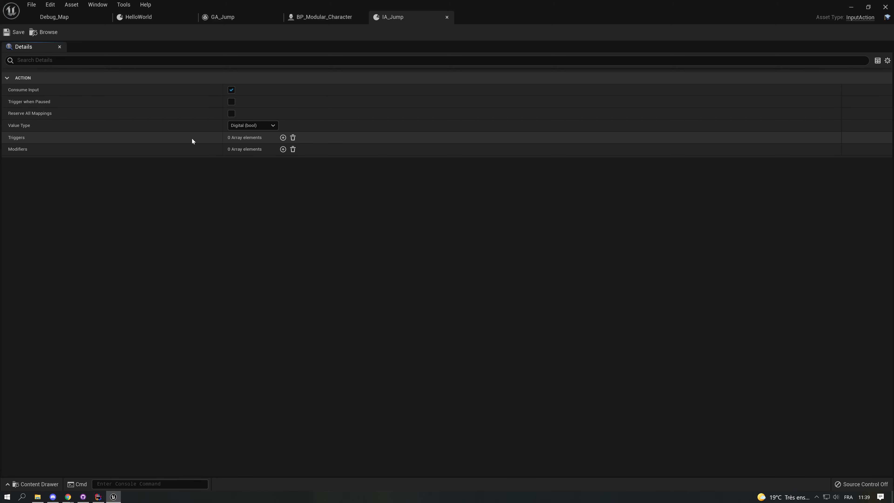
click(282, 138)
click(248, 150)
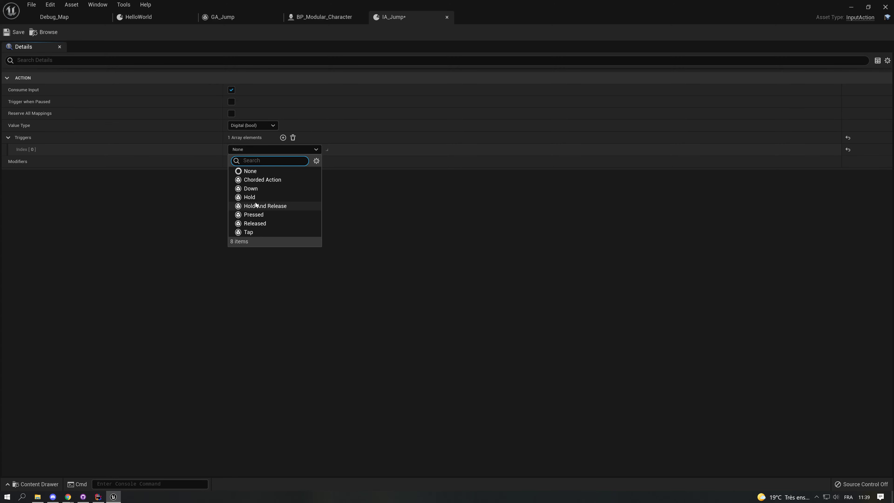
click(293, 137)
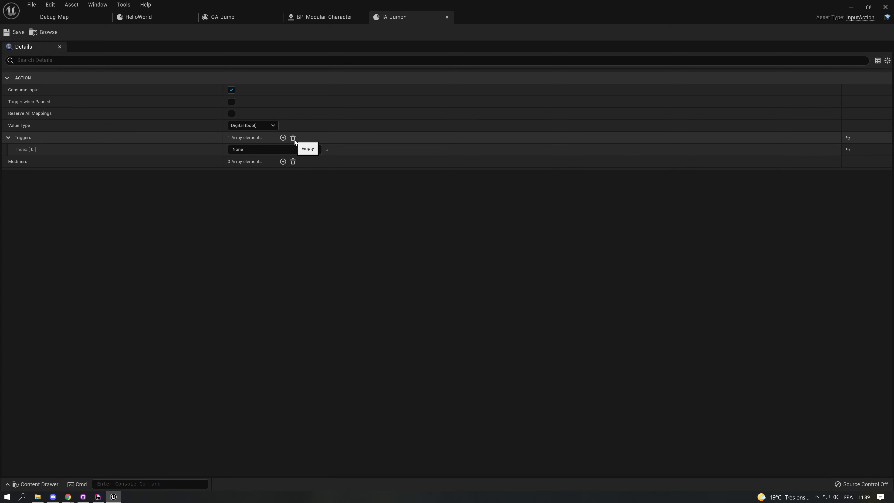
click(292, 137)
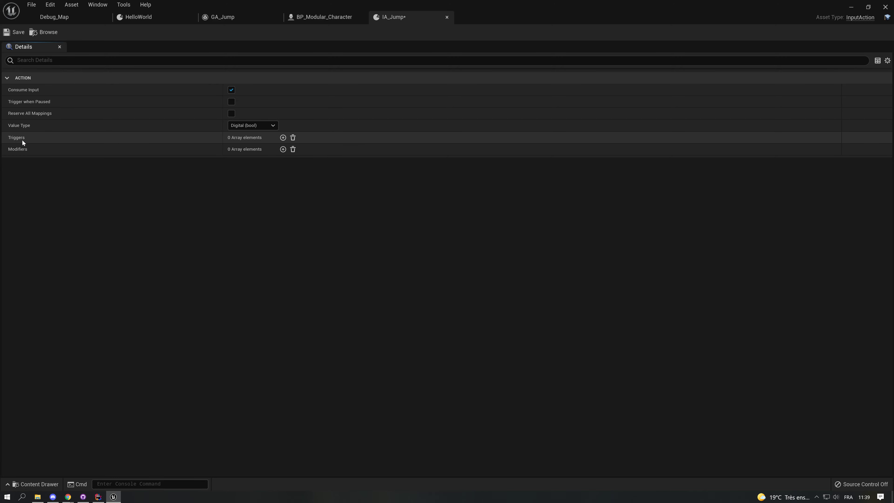
Step: Save IA_Jump and create an Input Mapping Context named IC_Basics in the Inputs folder
click(14, 32)
click(88, 19)
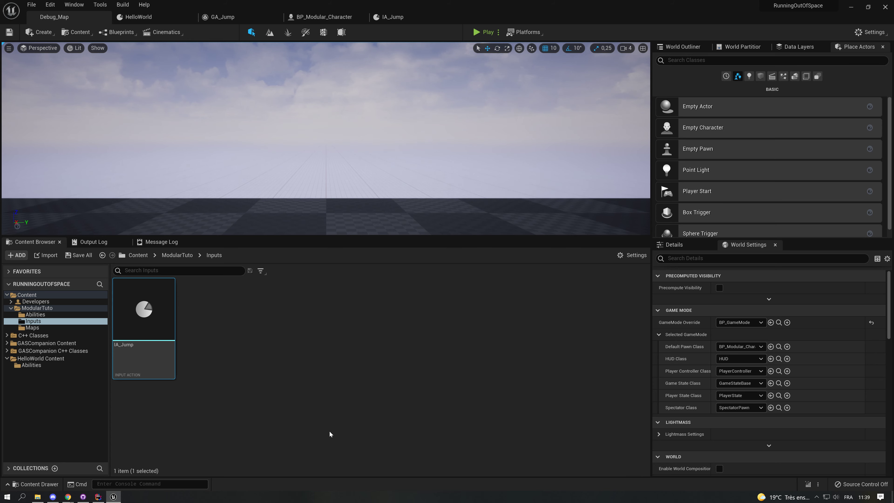
right_click(203, 343)
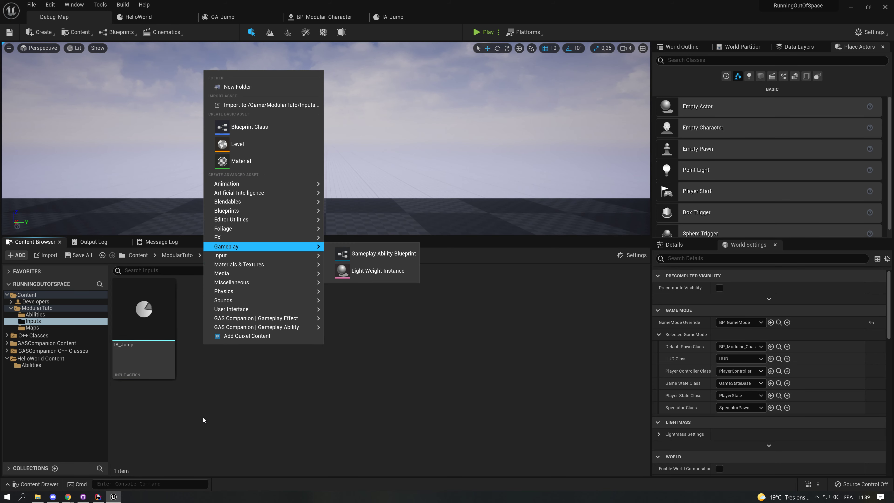
mouse_move(254, 264)
click(377, 273)
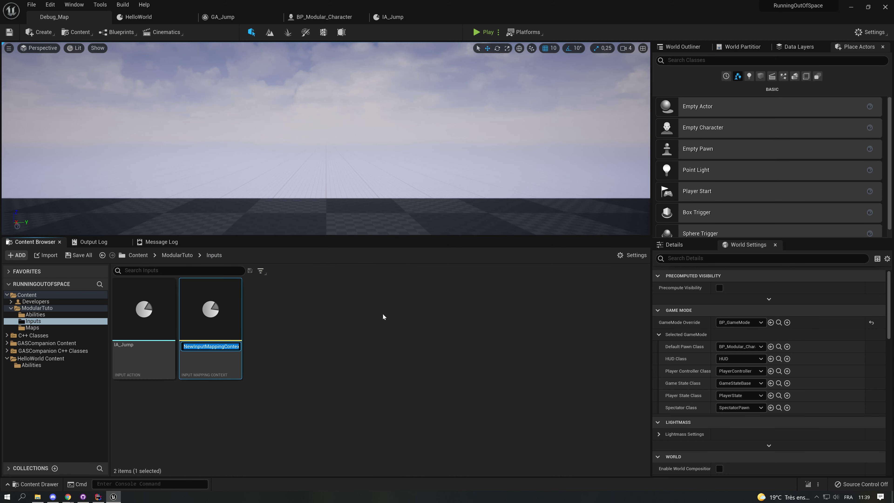
key(BackSpace)
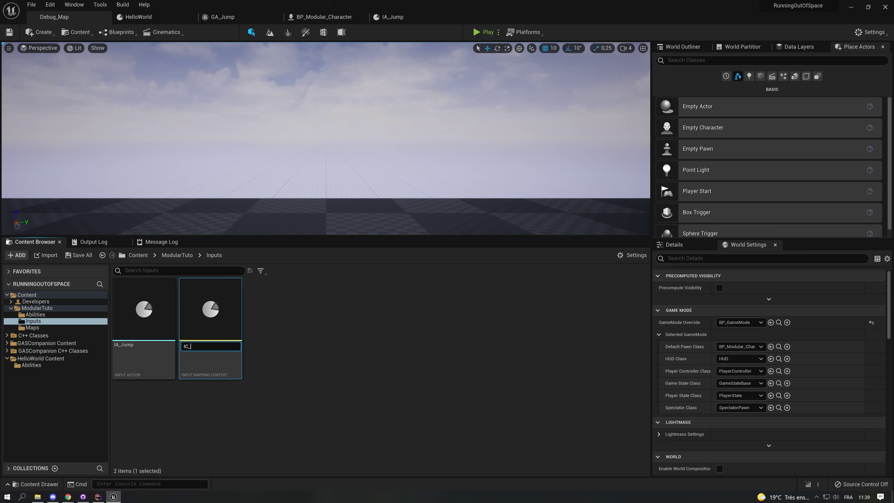
text(sics)
key(Return)
Step: Open IC_Basics and add a mapping that binds the IA_Jump action to the Space Bar
key(Return)
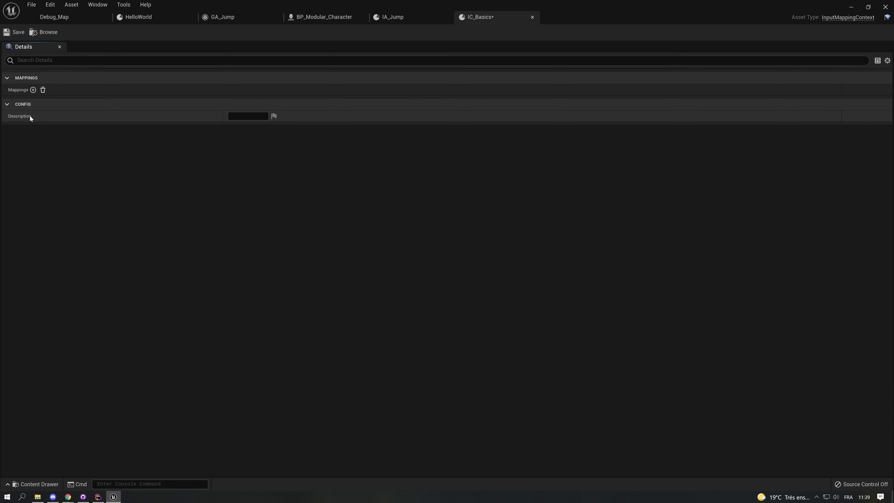
click(33, 89)
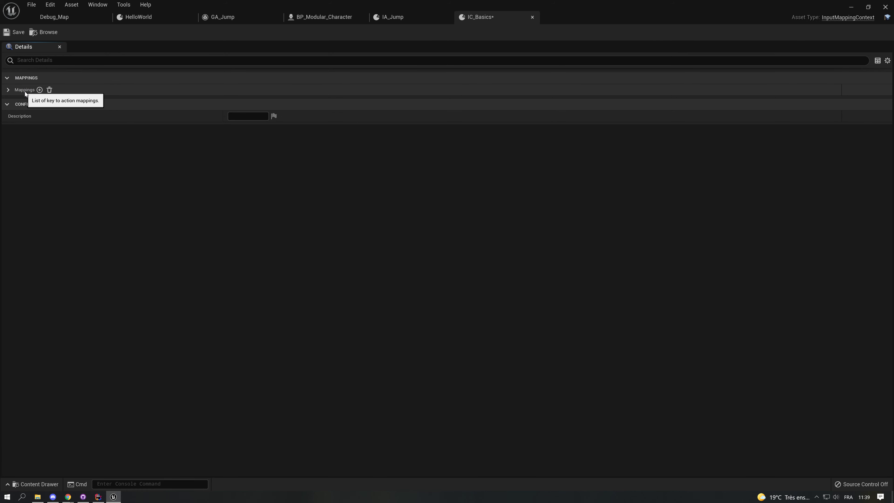
click(24, 92)
click(37, 102)
click(57, 193)
click(43, 113)
key(space)
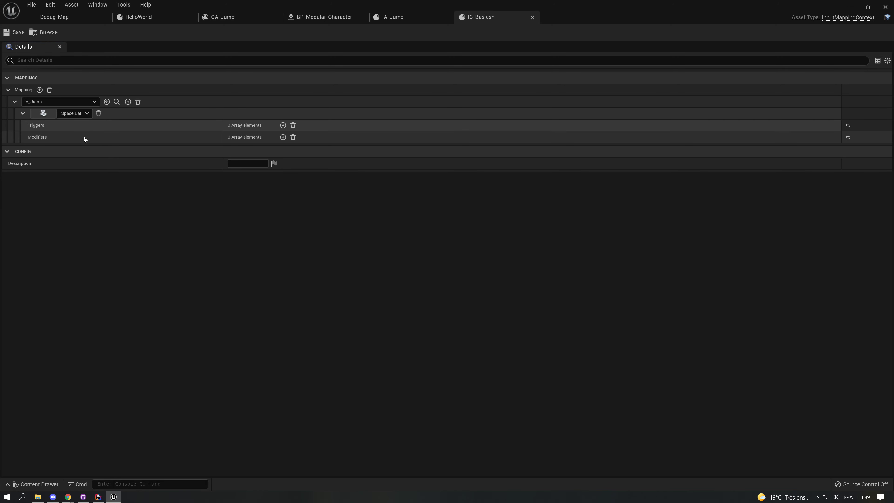
Step: Save IC_Basics and add the EnhancedInputAction IA_Jump event to the event graph of BP_Modular_Character
click(15, 32)
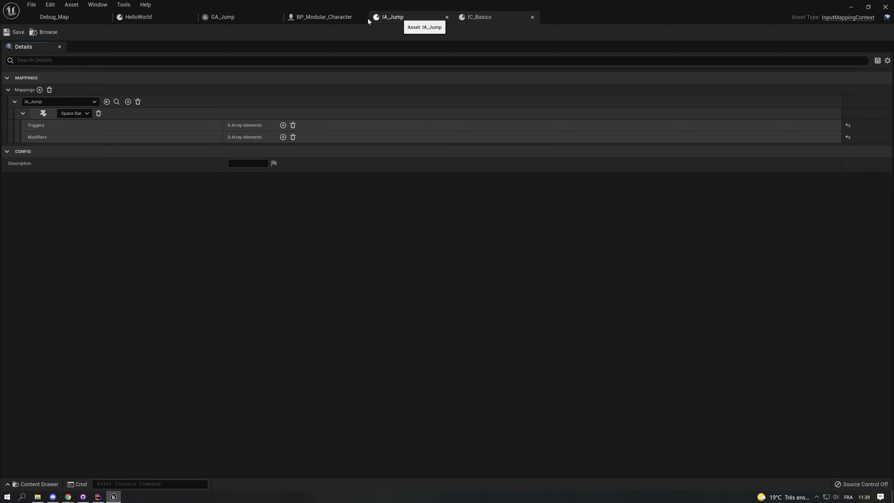
click(319, 19)
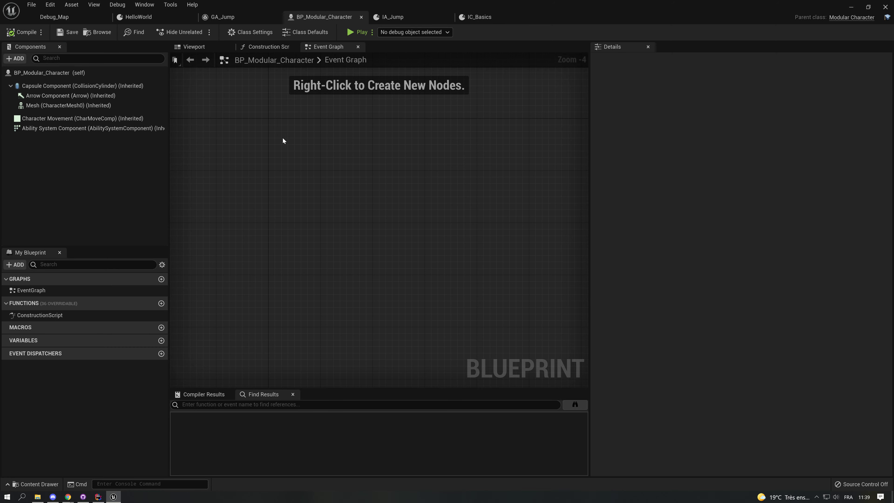
right_click(275, 122)
text(ia)
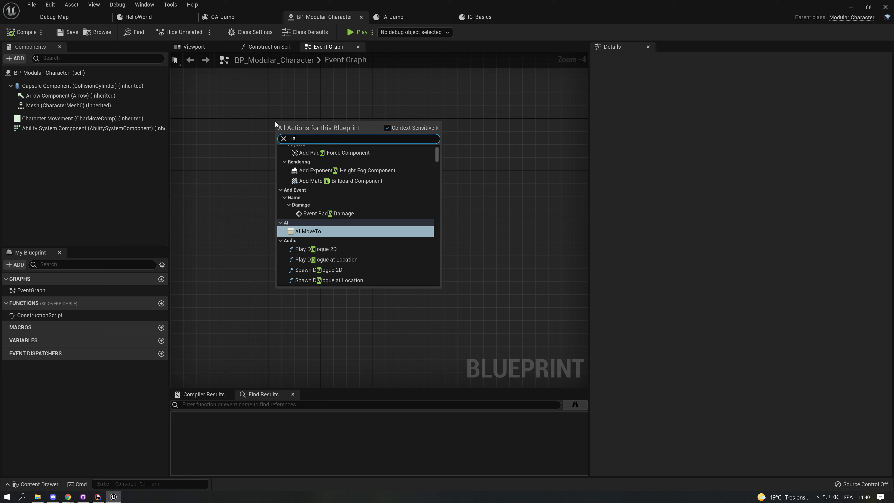
text(_ju)
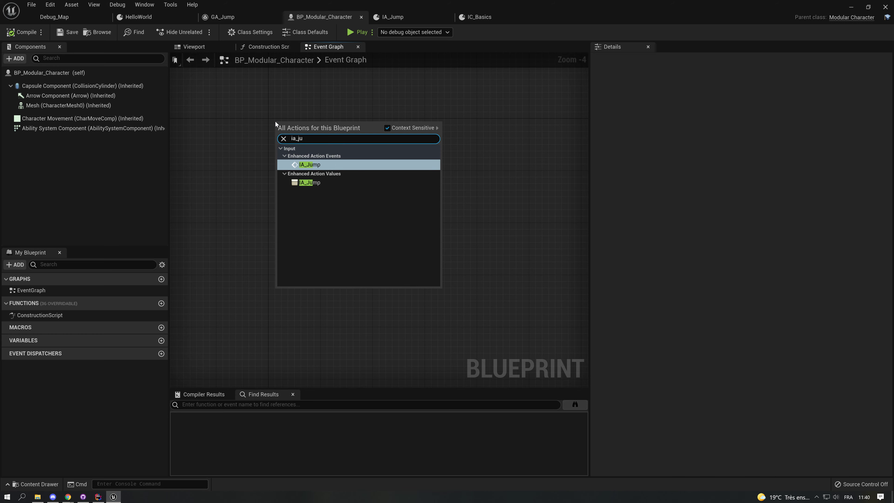
key(Return)
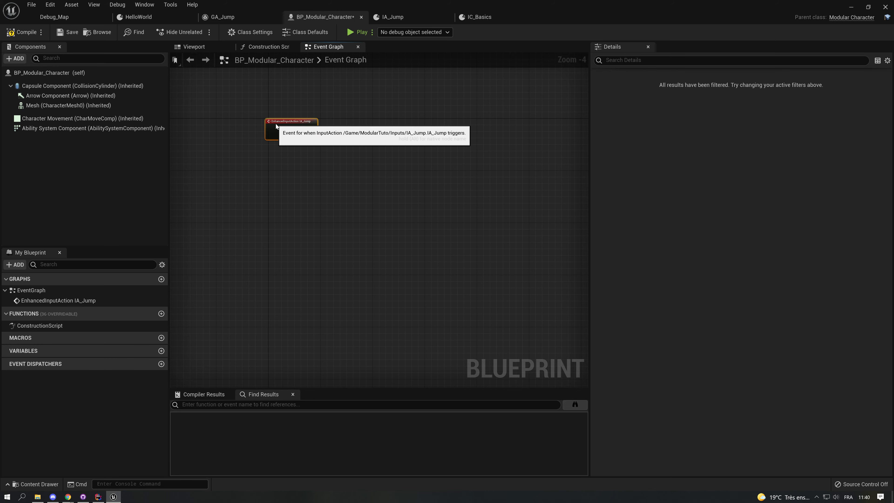
right_drag(293, 170, 285, 227)
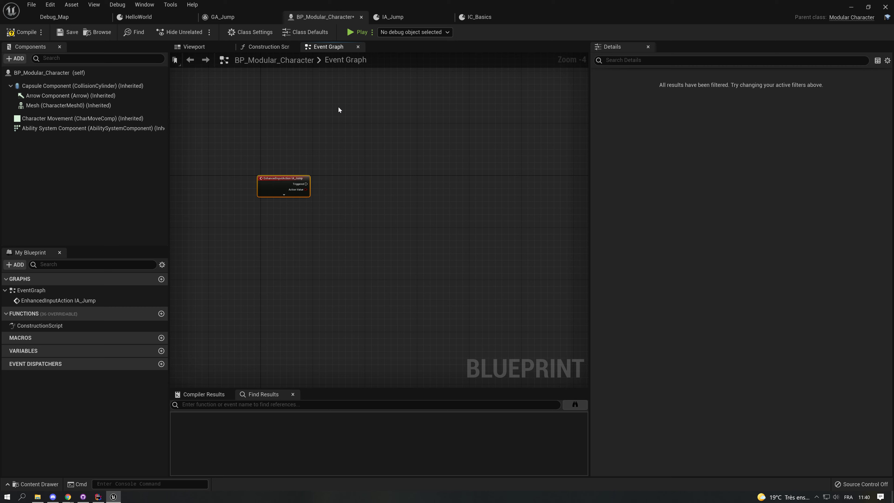
right_click(388, 156)
text(get ench)
key(BackSpace)
key(BackSpace)
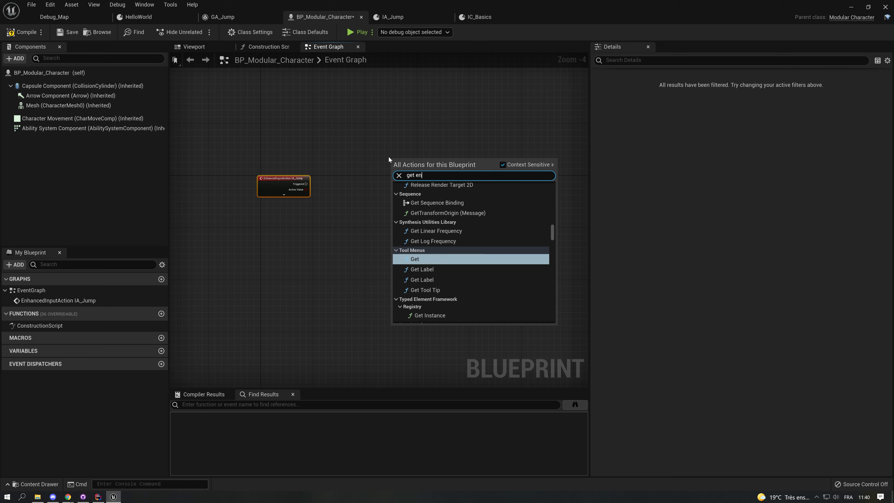
text(han)
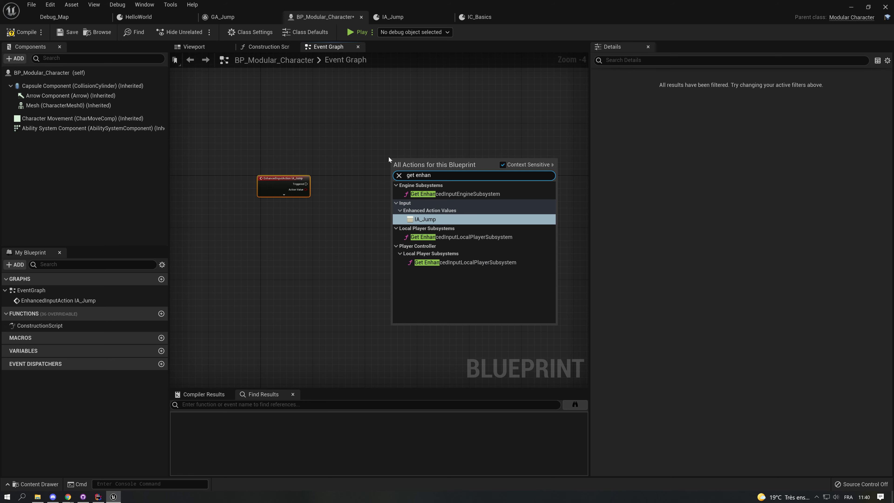
key(Down)
key(Down)
key(Up)
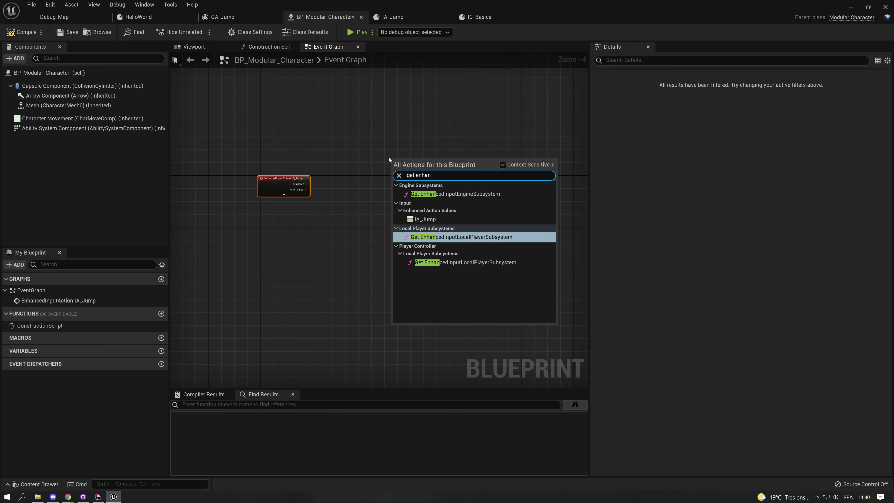
key(Return)
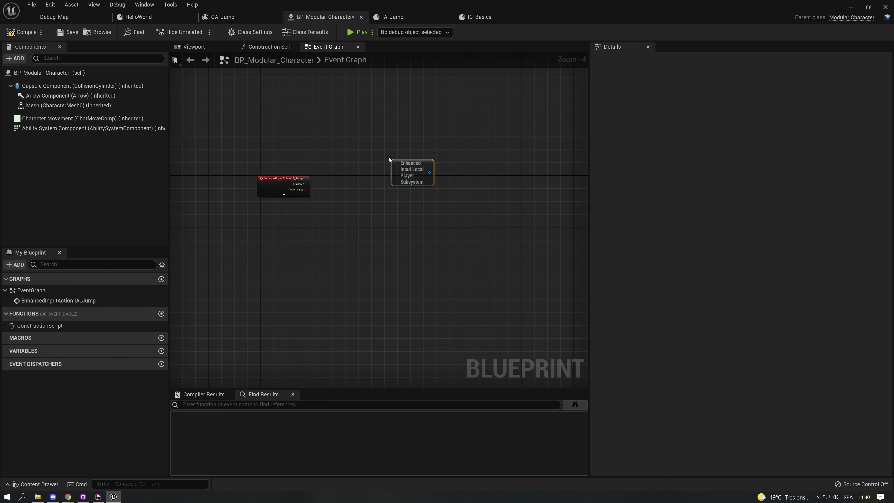
key(ctrl+z)
Step: Add the player-controller version of the Enhanced Input Local Player Subsystem node and feed it from a Get Player Controller node
right_click(399, 188)
text(get enhanc)
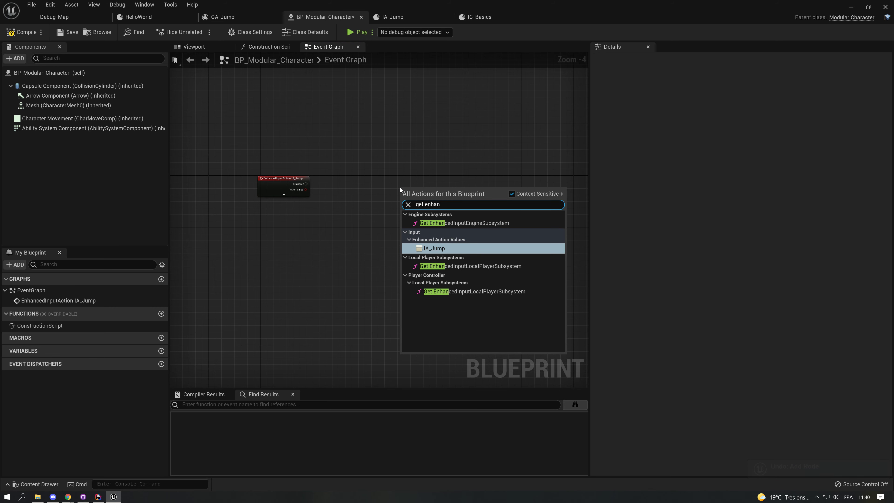
key(Down)
key(Down)
key(Return)
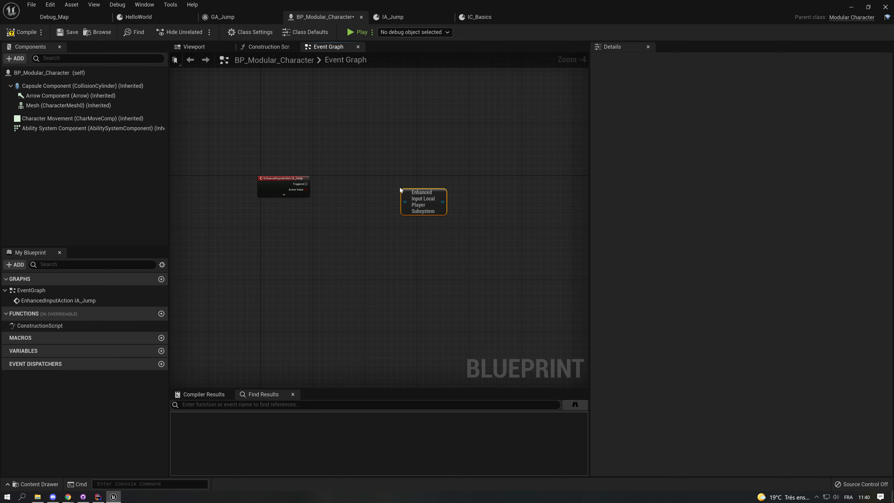
scroll(399, 187, up, 4)
drag(412, 223, 254, 257)
text(get contr)
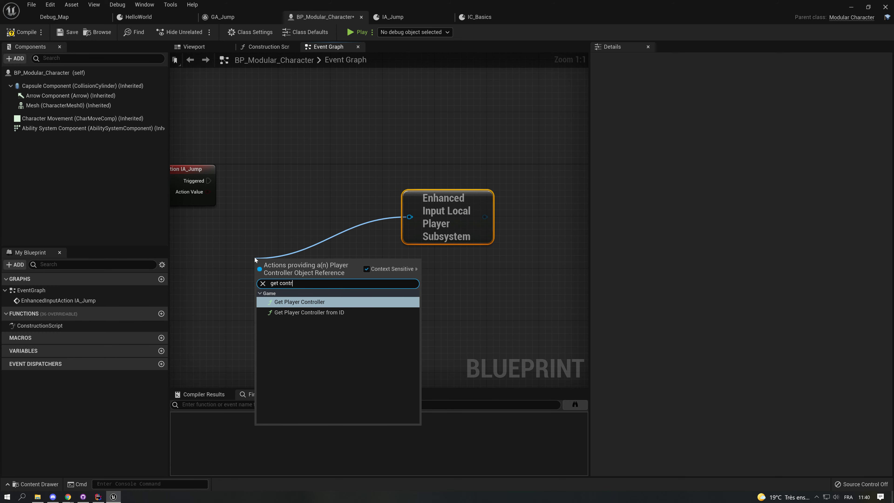
key(Return)
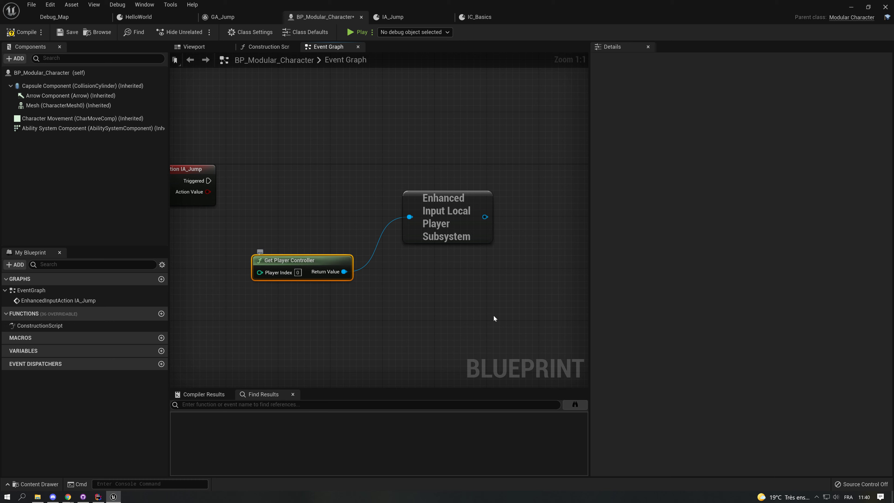
Step: Add an Add Mapping Context node that targets the Enhanced Input Local Player Subsystem
drag(485, 217, 530, 168)
text(add)
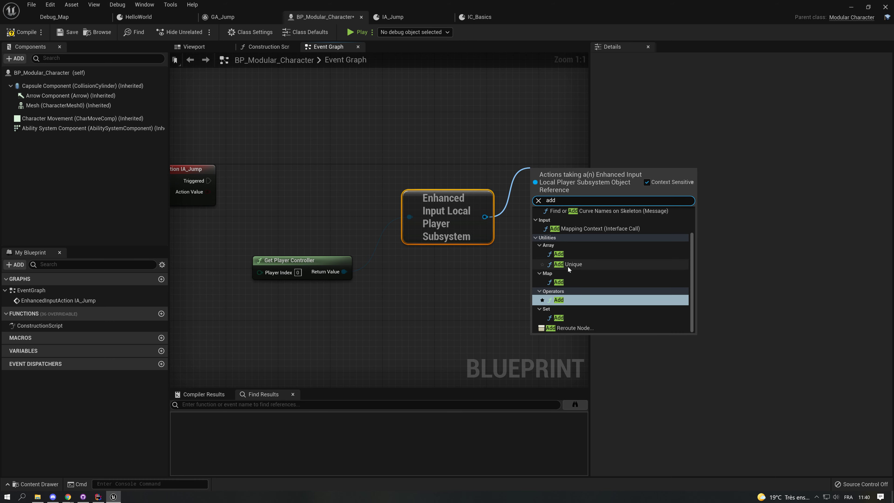
click(581, 265)
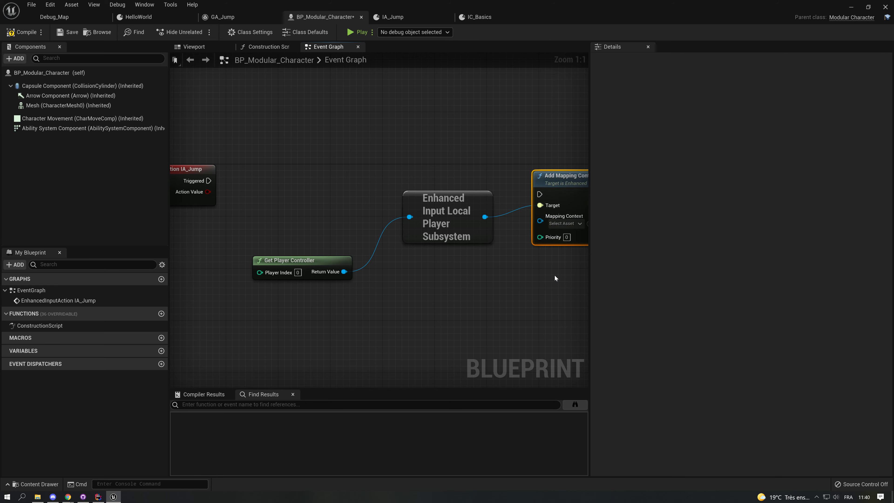
right_drag(558, 275, 378, 256)
click(397, 243)
right_drag(327, 332, 463, 280)
Step: Delete the Get Player Controller, Enhanced Input Local Player Subsystem and Add Mapping Context nodes from the event graph
drag(264, 124, 521, 299)
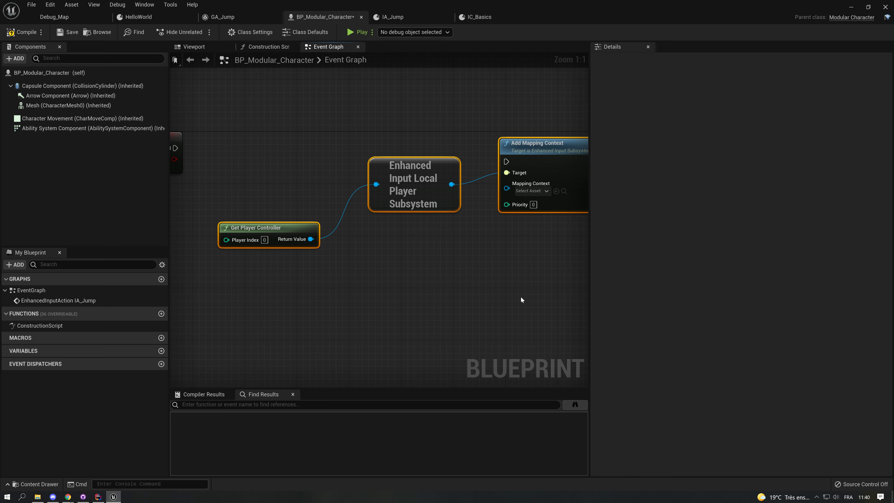
key(Delete)
right_drag(365, 199, 484, 201)
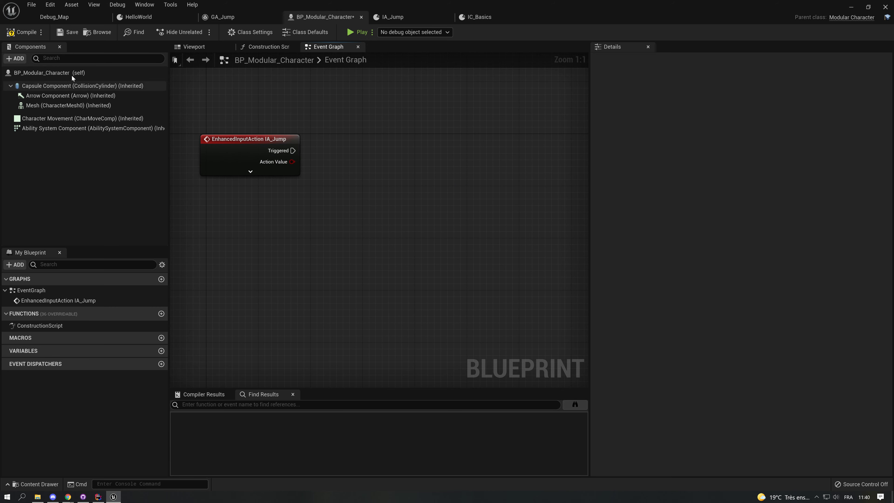
Step: Add an MGC Ability Input Binding component to BP_Modular_Character and compile the blueprint
click(17, 59)
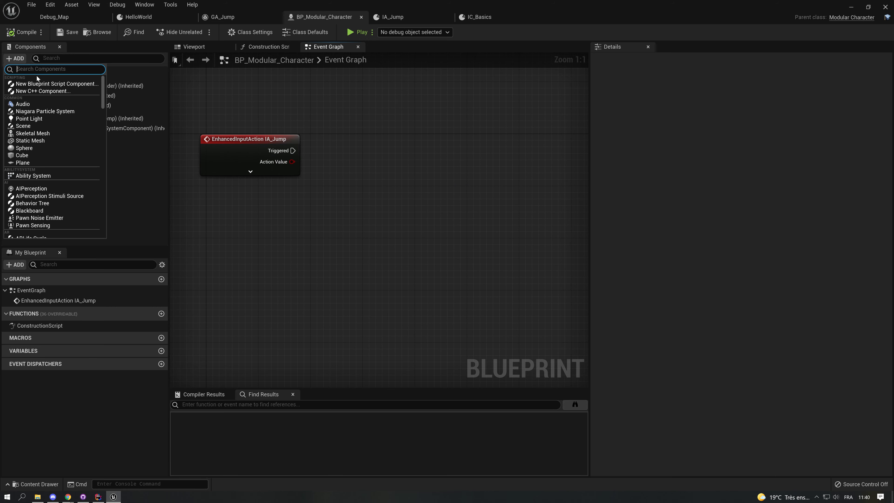
text(mgc)
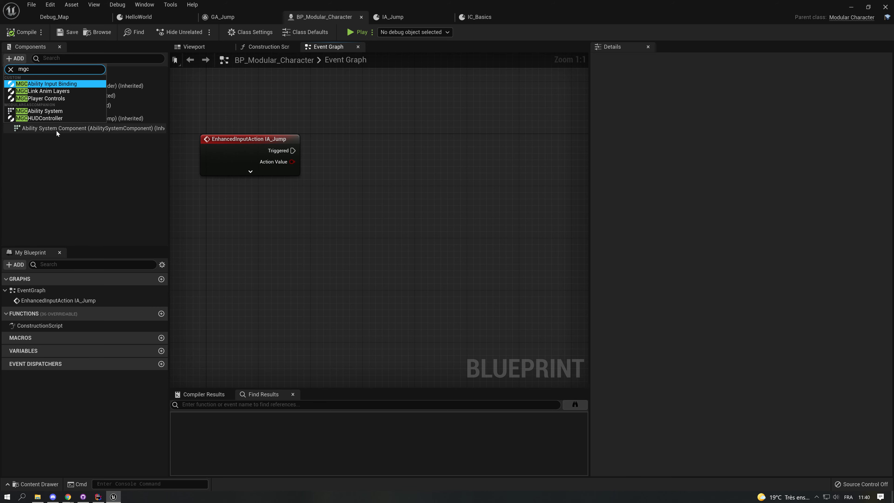
click(65, 85)
click(78, 205)
click(25, 34)
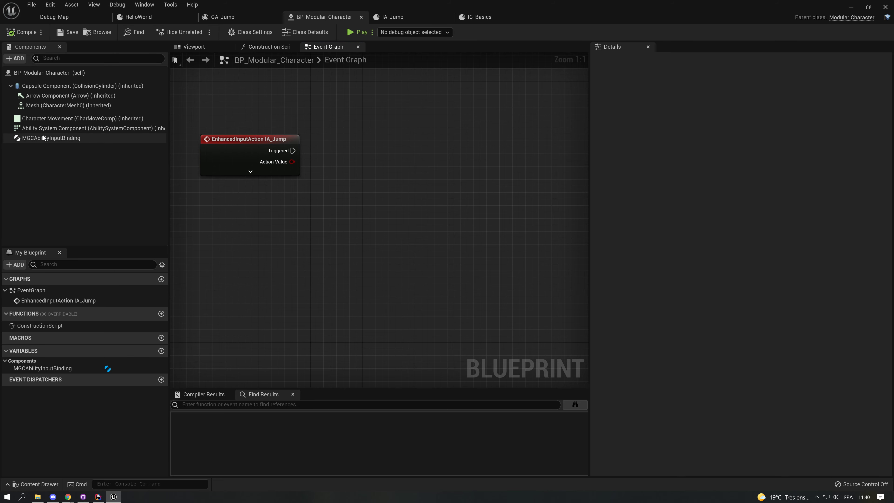
Step: Set the MGCAbilityInputBinding component's Input Mapping Context to IC_Basics and its Input Priority to 0
click(36, 138)
click(743, 185)
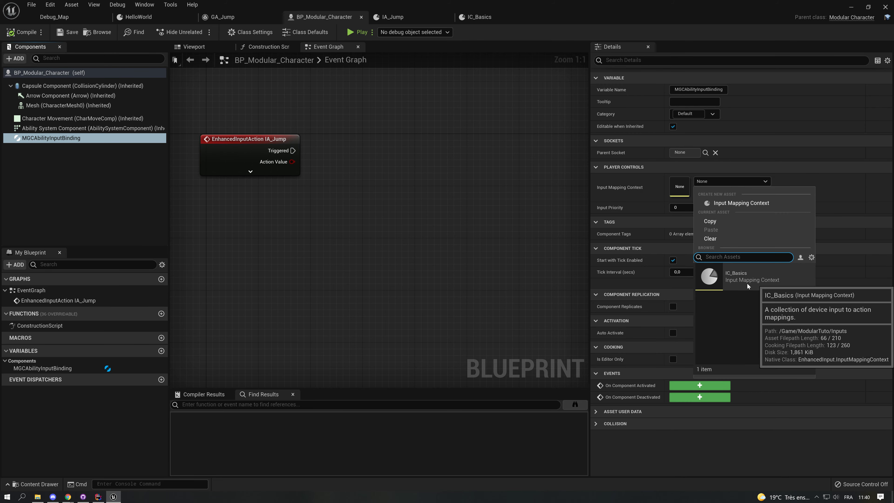
click(728, 277)
click(682, 210)
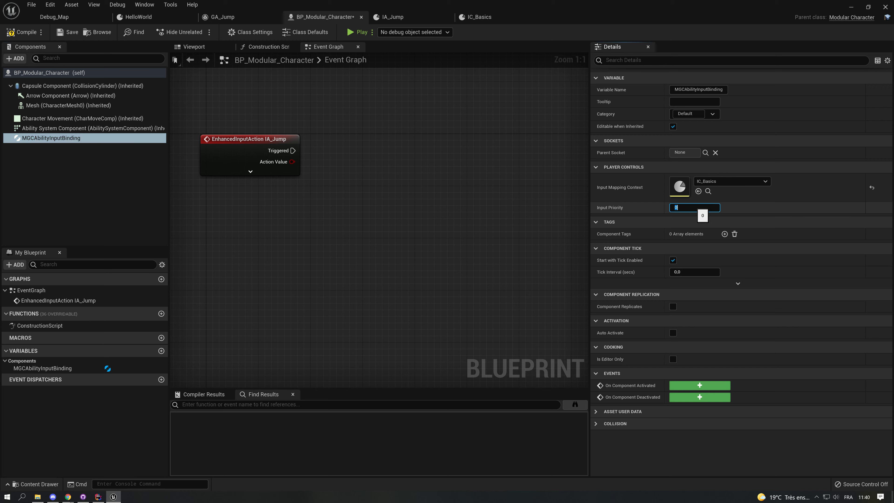
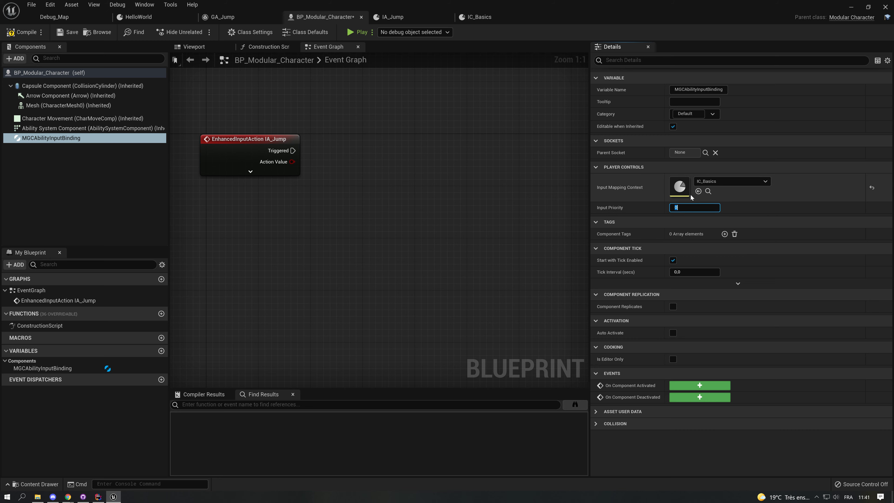
click(678, 207)
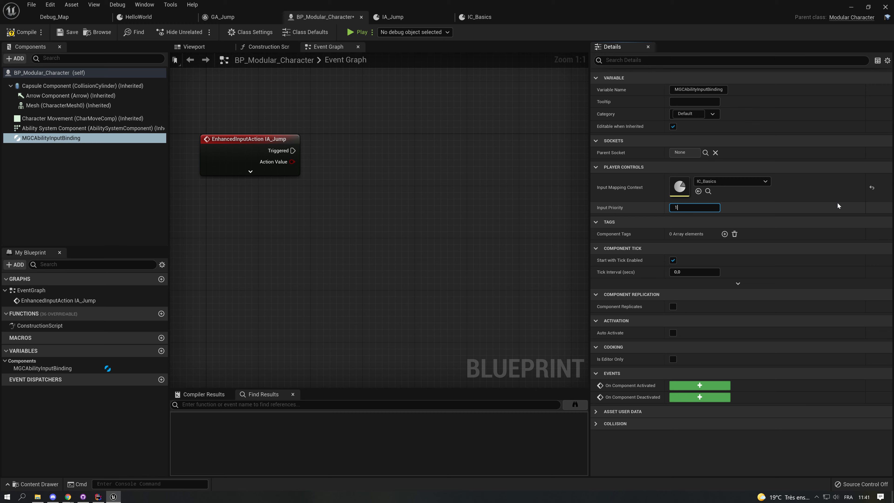
text(0)
click(349, 206)
Step: Expand the IA_Jump event's pins and connect Started to a new Print String node aligned beside it
click(250, 170)
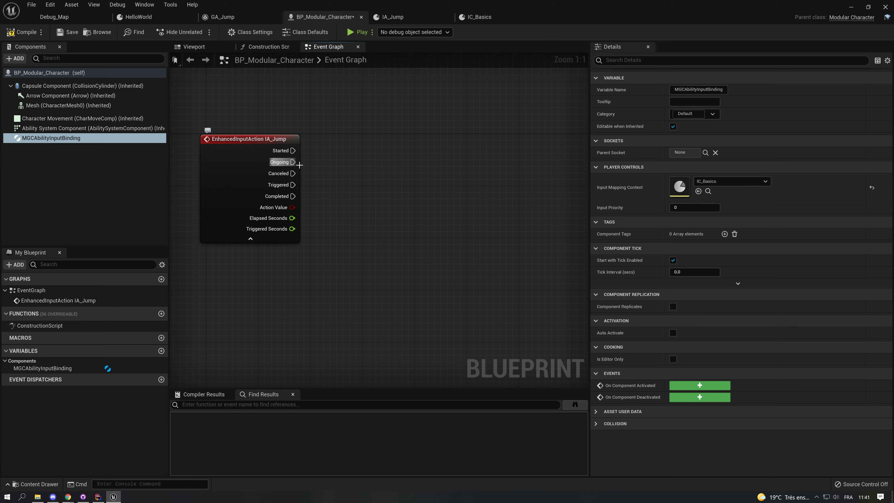
drag(292, 150, 342, 153)
text(print)
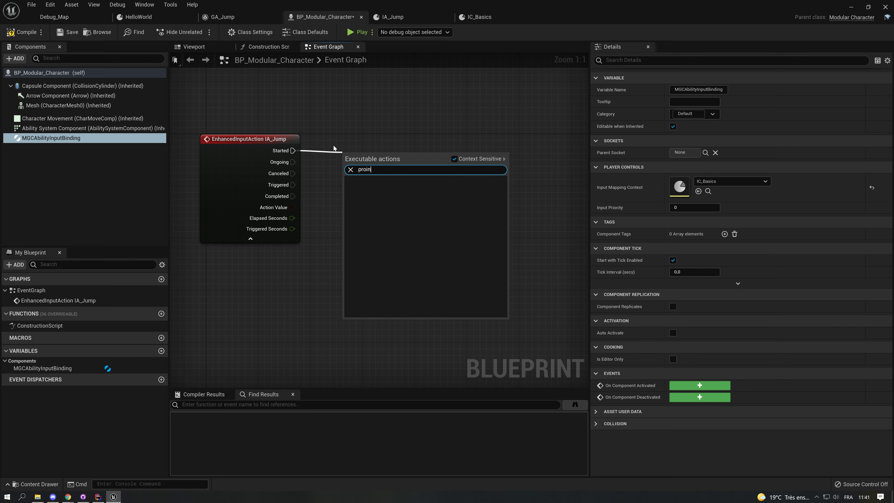
key(Return)
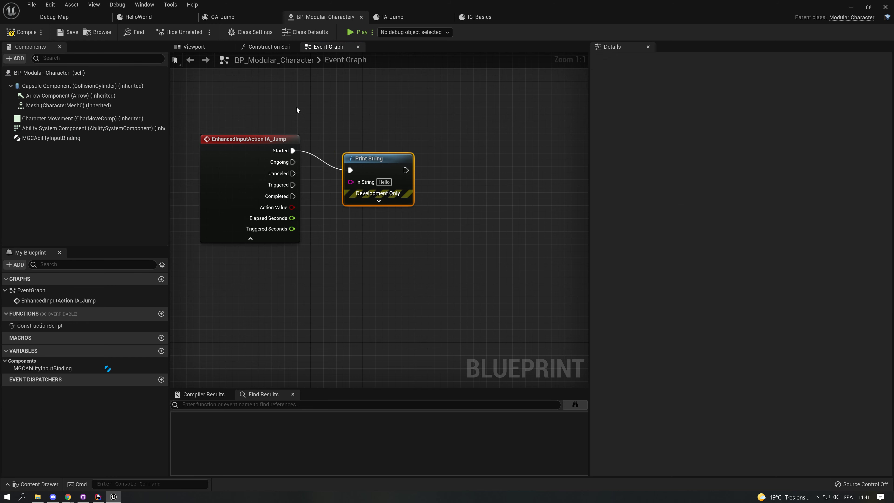
drag(368, 156, 362, 136)
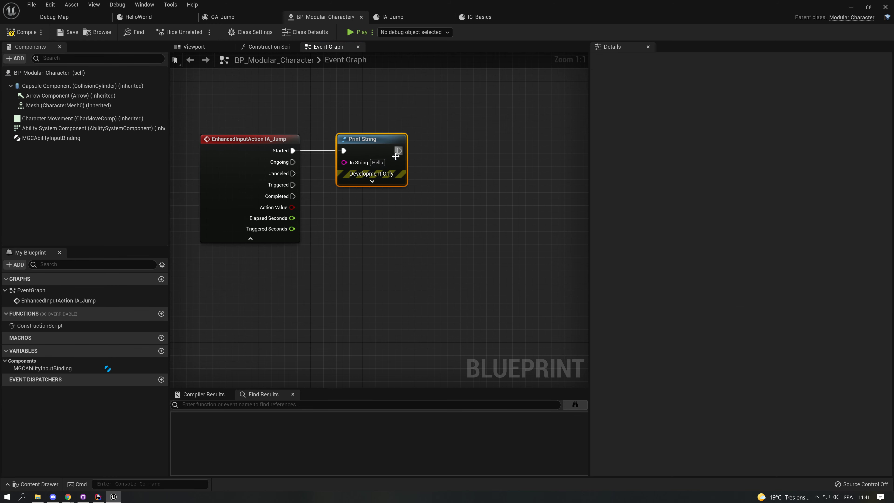
Step: Add an Ability System Component reference to the graph and create a Try Activate Ability by Class node from it
right_drag(435, 165, 242, 143)
drag(49, 127, 213, 211)
drag(286, 218, 368, 160)
text(a)
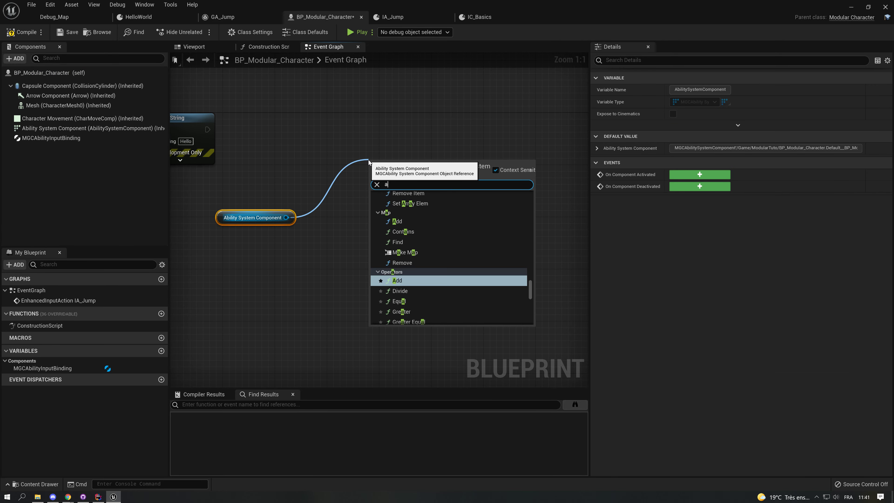
text(ctivate abili)
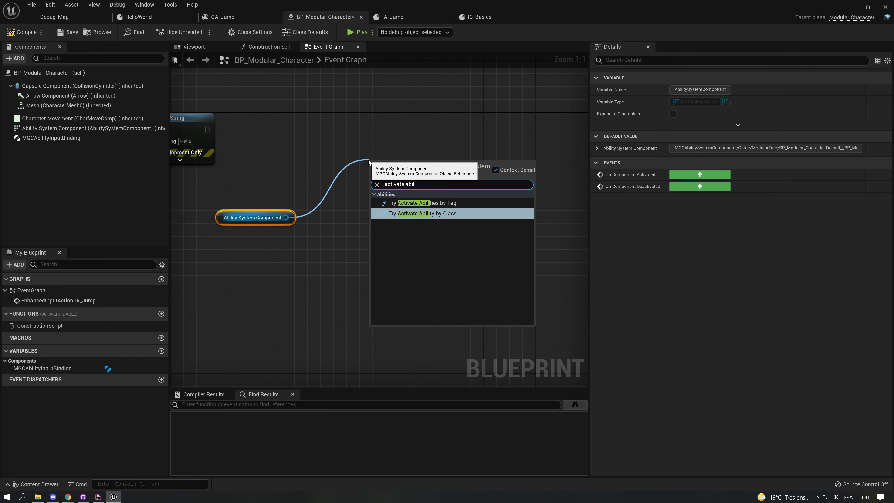
key(Down)
key(Return)
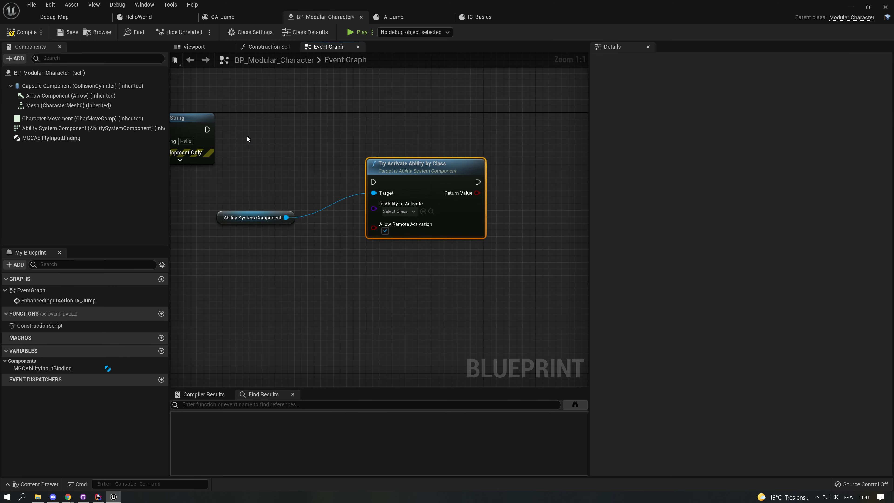
Step: Connect Print String's execution output to Try Activate Ability by Class and arrange the nodes neatly
right_drag(246, 136, 321, 153)
drag(465, 182, 413, 137)
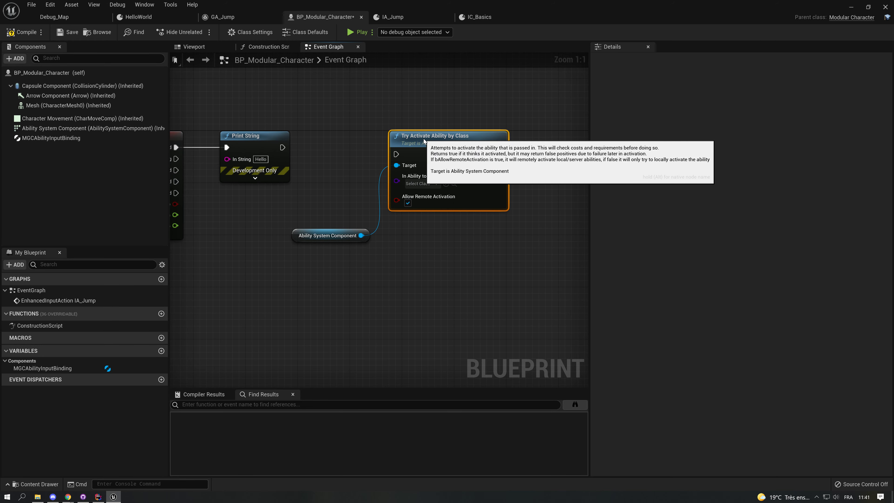
drag(282, 147, 407, 149)
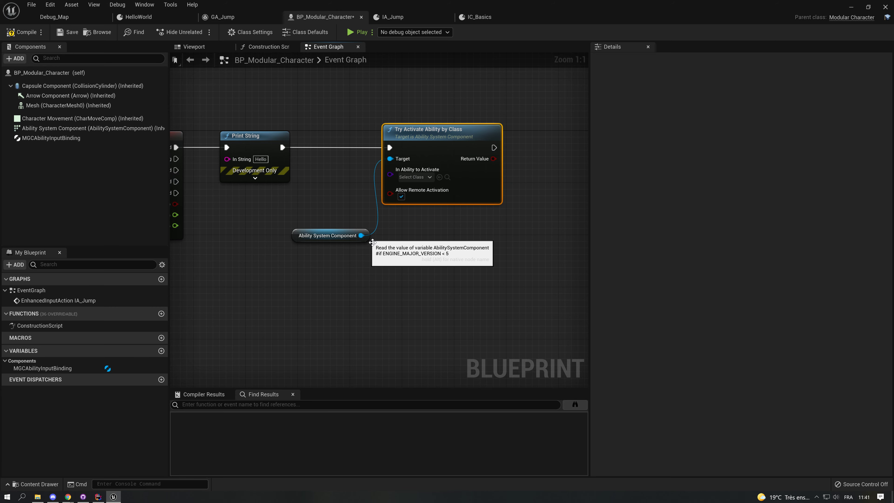
drag(369, 243, 370, 204)
Step: Clear the inherited Ability System Component's Startup Abilities entry and compile the character blueprint
click(105, 128)
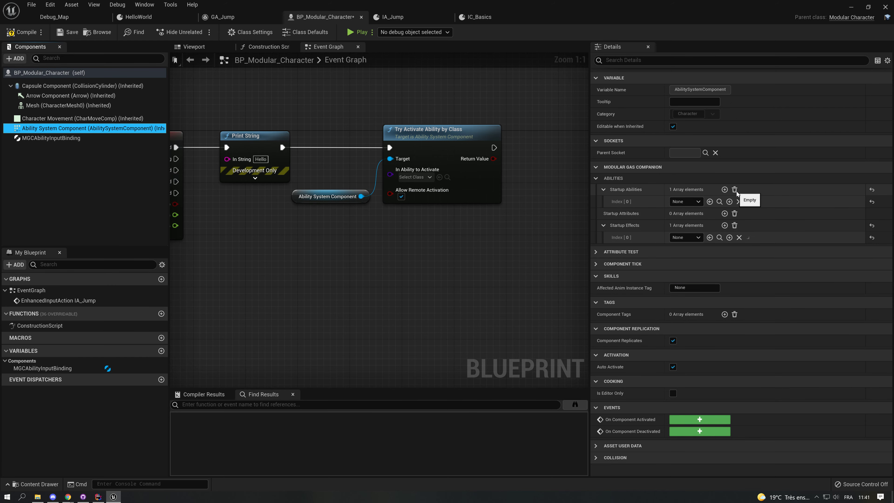
click(739, 202)
click(21, 34)
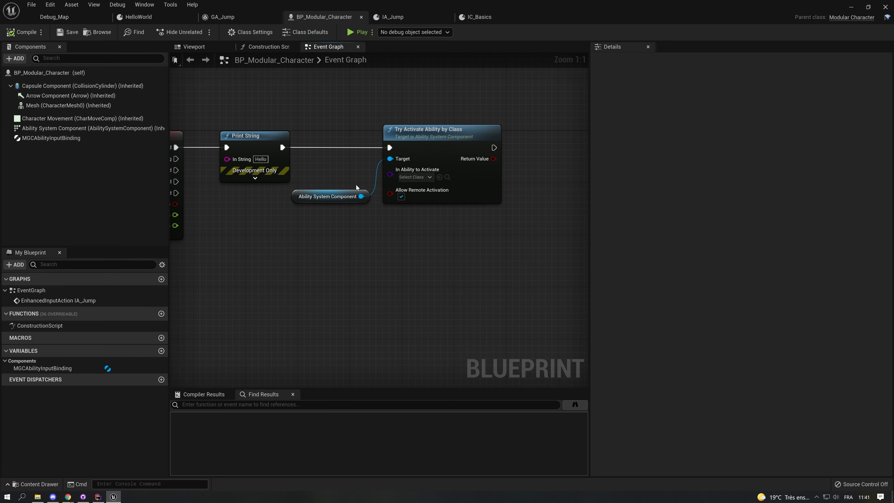
Step: Set In Ability to Activate on the Try Activate Ability by Class node to GA_Jump
right_drag(357, 186, 411, 217)
scroll(387, 143, down, 1)
drag(389, 141, 494, 265)
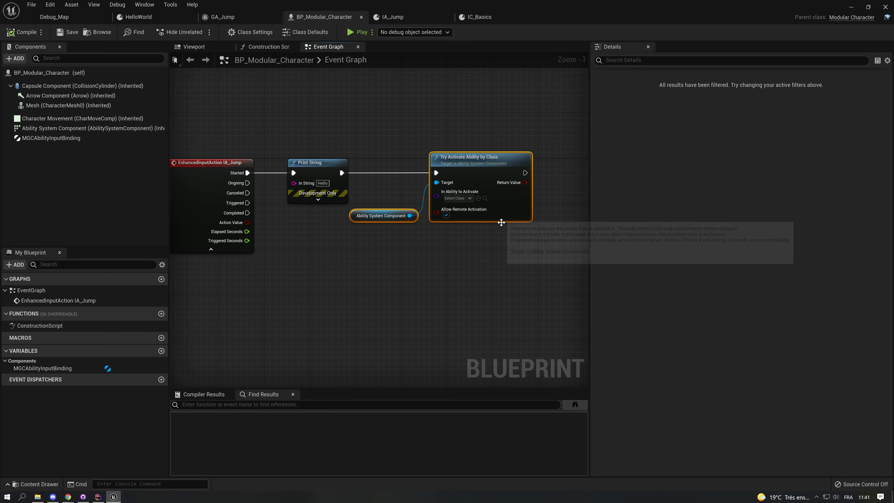
click(457, 197)
click(479, 230)
right_drag(370, 270, 423, 195)
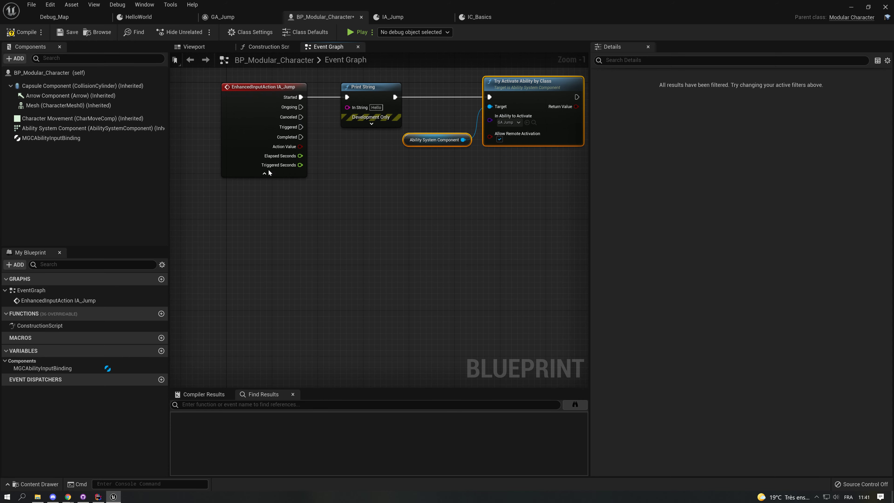
Step: Compile and save BP_Modular_Character and read the full asset validation entry in the message log
click(24, 31)
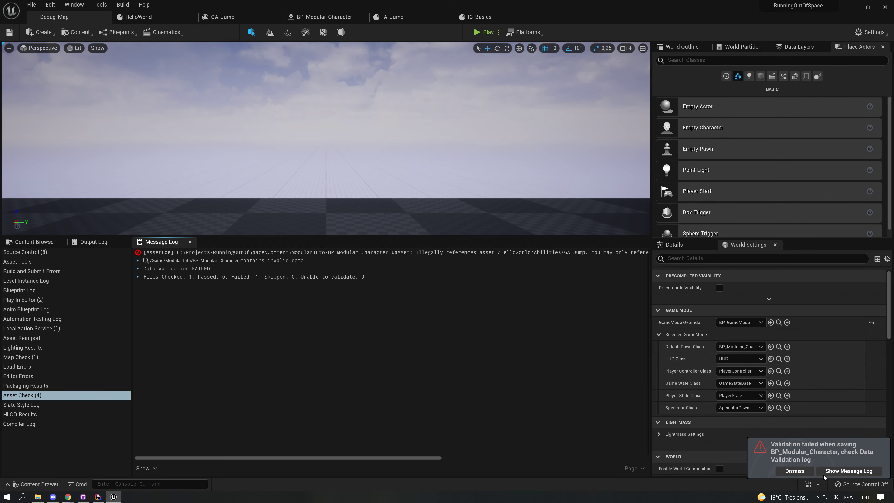
drag(385, 455, 624, 457)
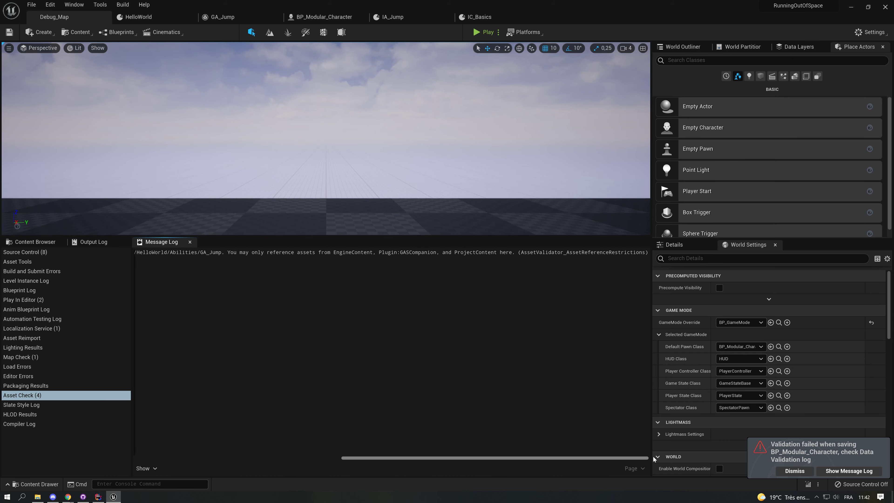
drag(653, 455, 608, 434)
Step: Copy the GA_Jump asset from HelloWorld Content's Abilities folder into the ModularTuto Abilities folder
click(212, 16)
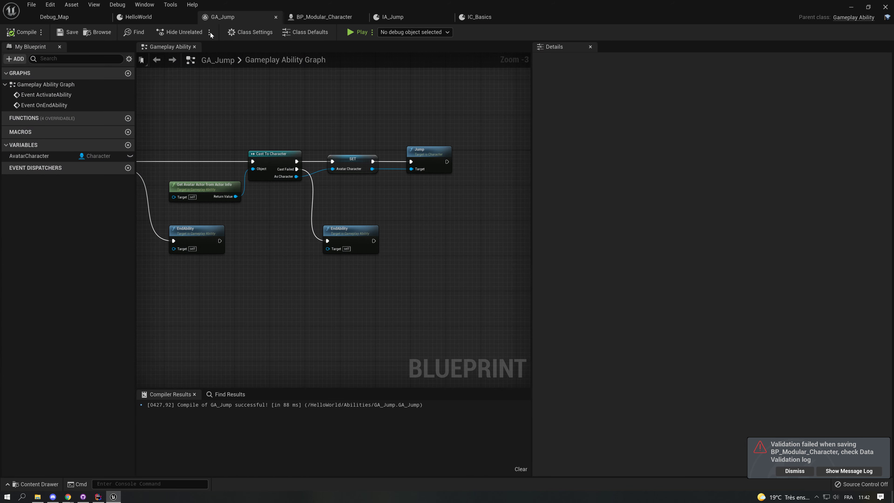
click(95, 32)
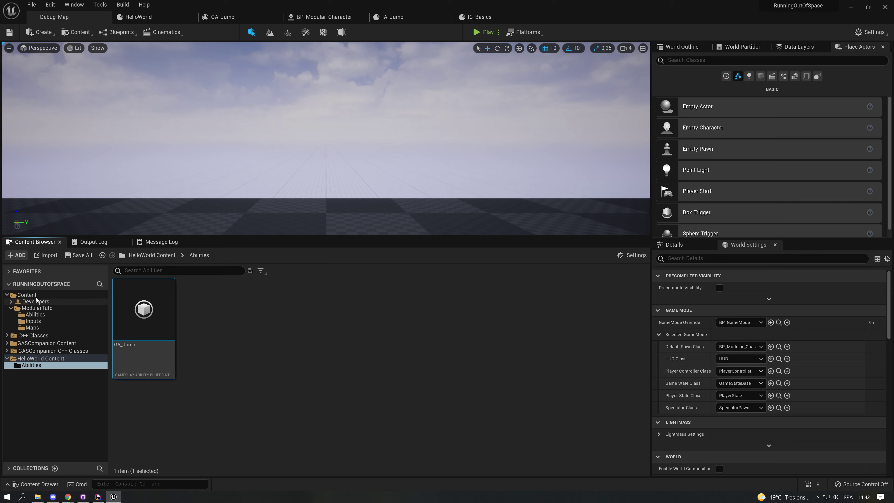
click(38, 309)
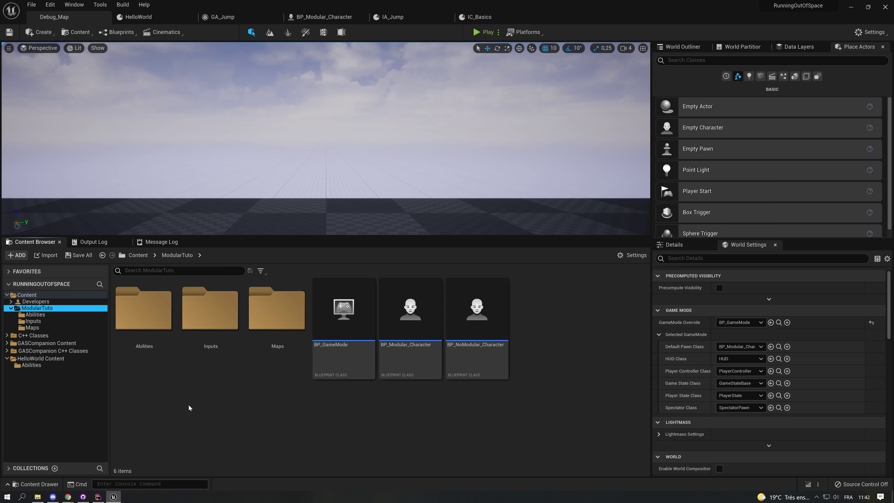
click(35, 365)
click(127, 319)
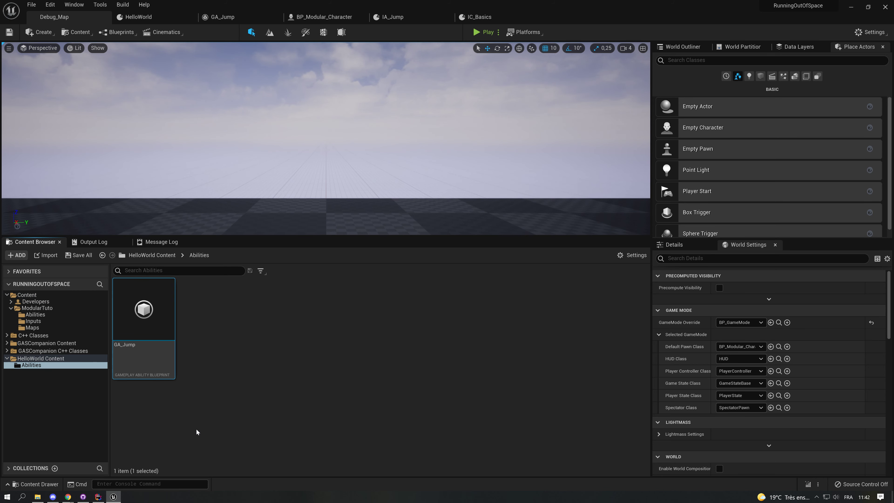
click(37, 315)
key(ctrl+v)
Step: Rename the copied GA_Jump asset in ModularTuto's Abilities folder as GA_Character_Jump
click(211, 360)
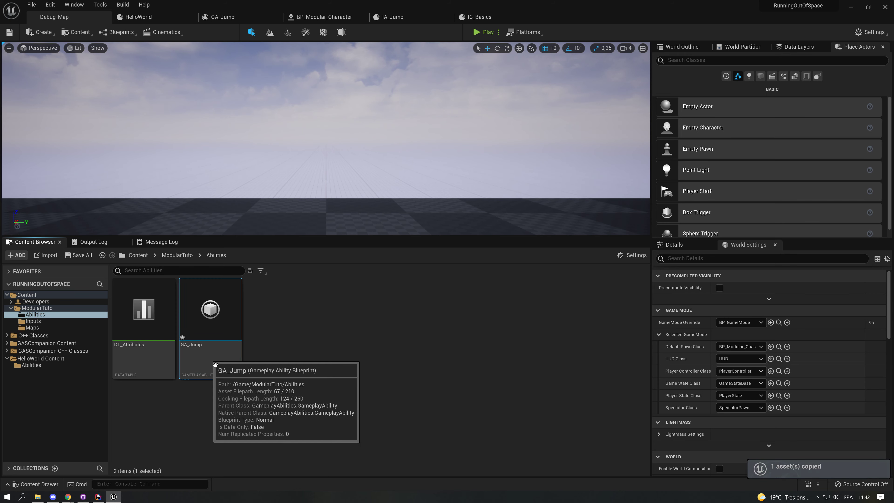
key(F2)
key(Home)
key(Right)
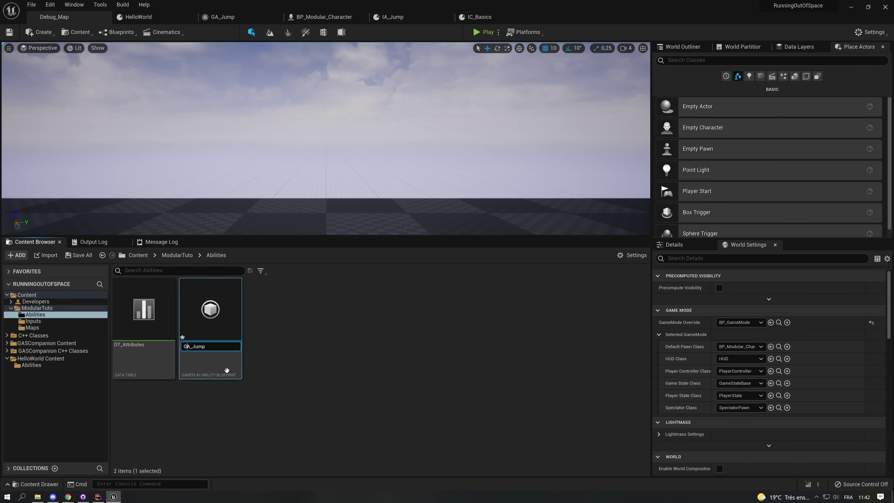
key(Right)
key(Right)
text(Character_)
key(Return)
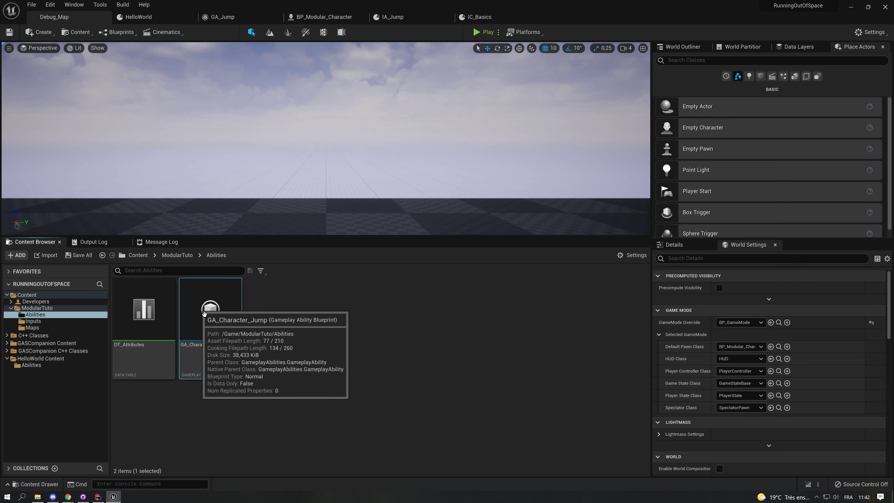
Step: Open GA_Character_Jump and examine the ability graph starting from its ActivateAbility event
double_click(239, 314)
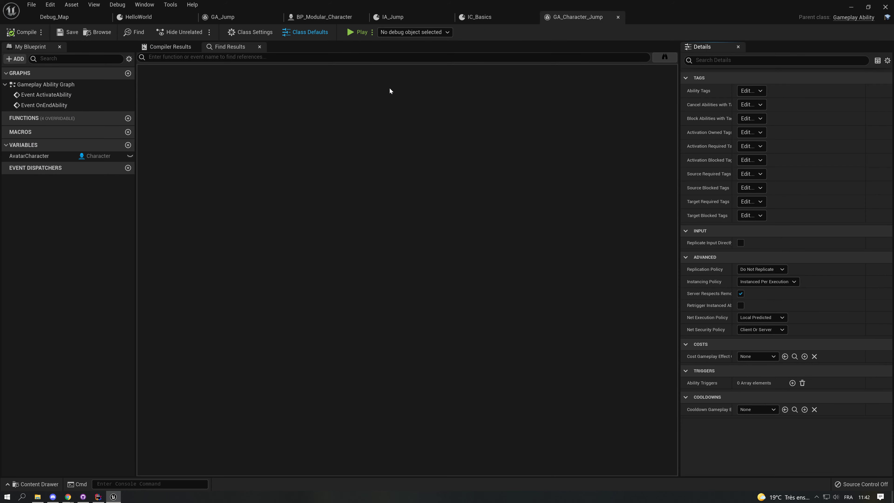
double_click(59, 95)
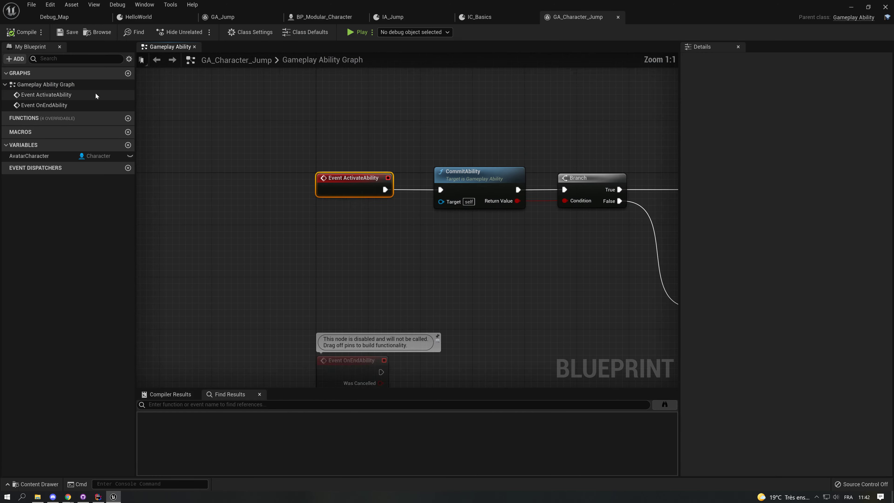
right_drag(569, 276, 339, 187)
scroll(339, 188, down, 3)
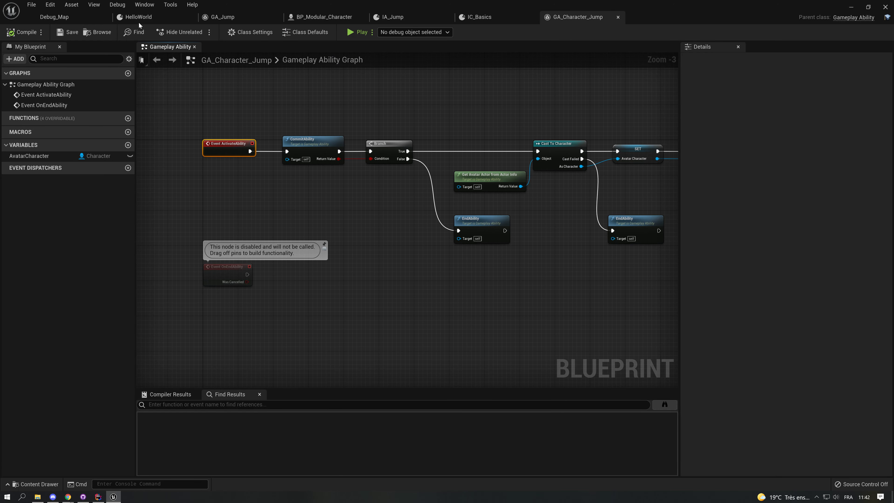
Step: In BP_Modular_Character's event graph, set Try Activate Ability by Class to activate GA_Character_Jump
click(78, 19)
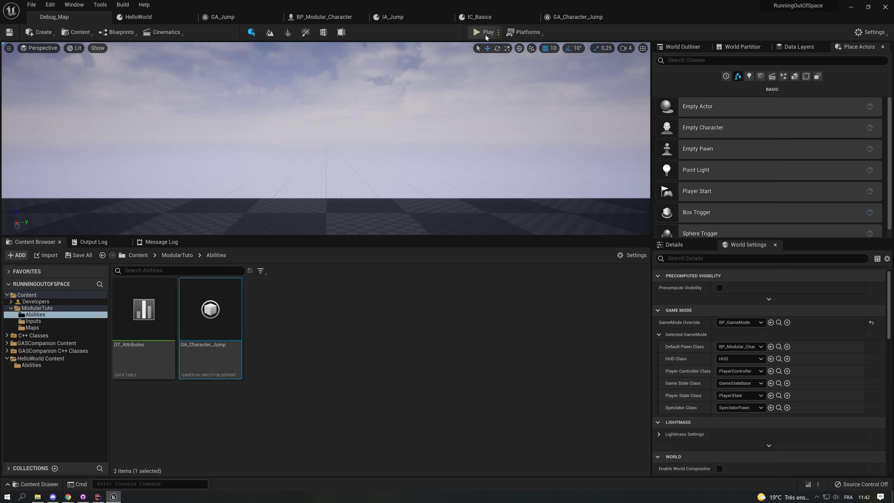
click(324, 16)
right_drag(453, 125, 417, 223)
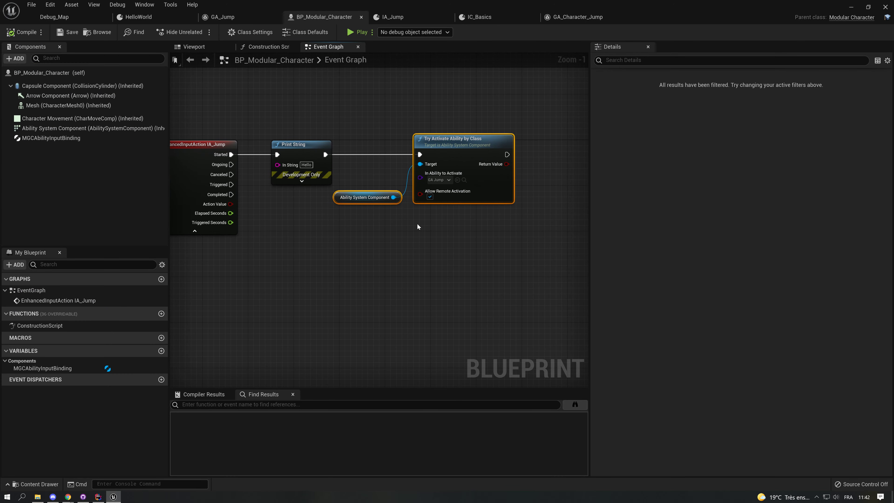
click(438, 180)
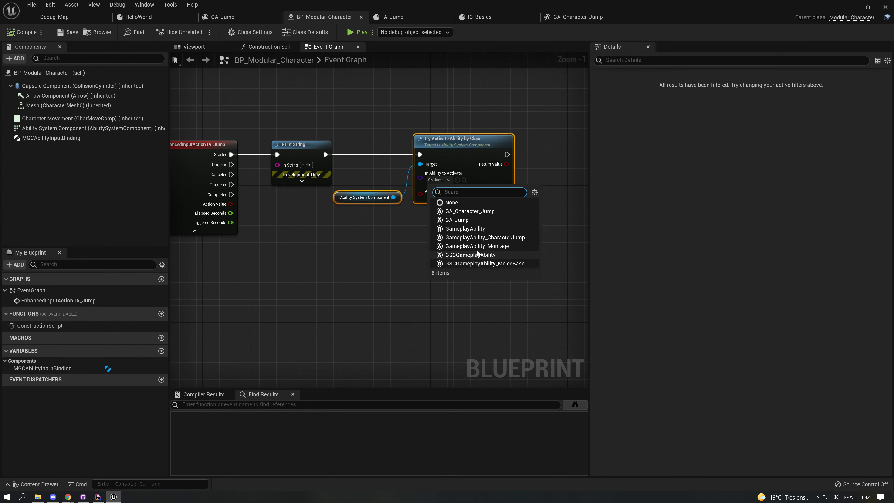
click(470, 212)
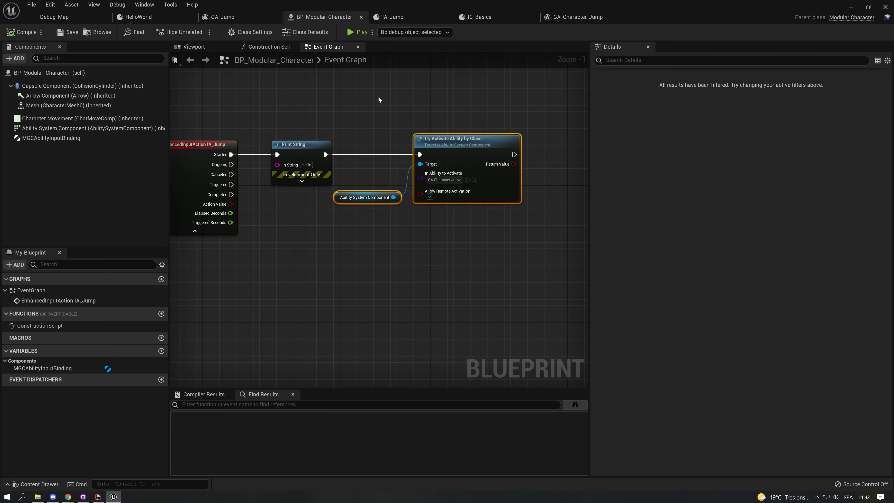
Step: Start a play preview, test the jump input, and run the showdebug abilitysystem console command
click(356, 35)
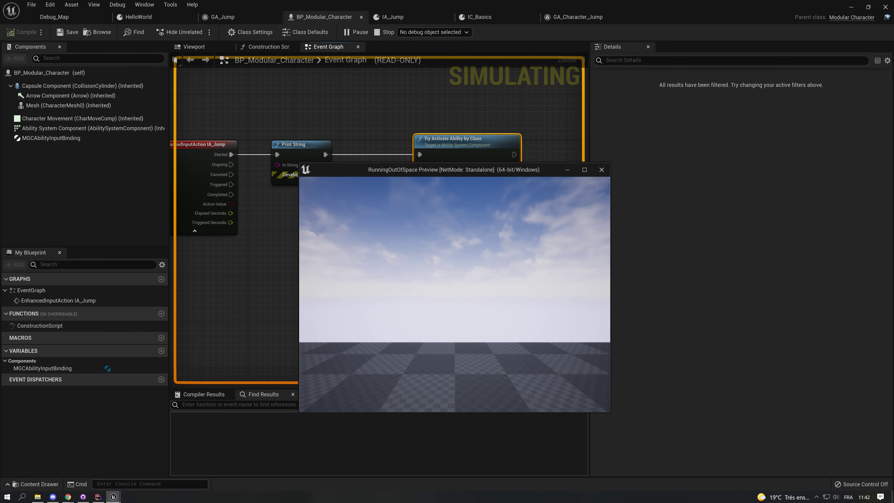
key(space)
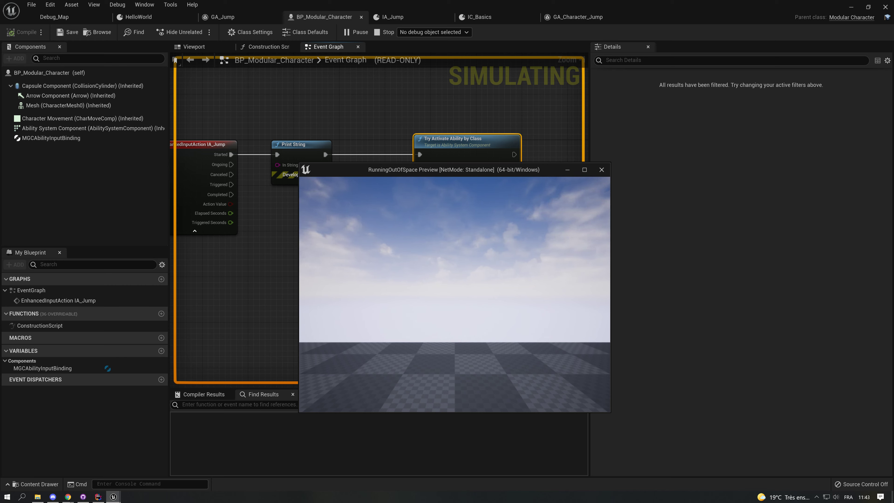
key(grave)
key(Up)
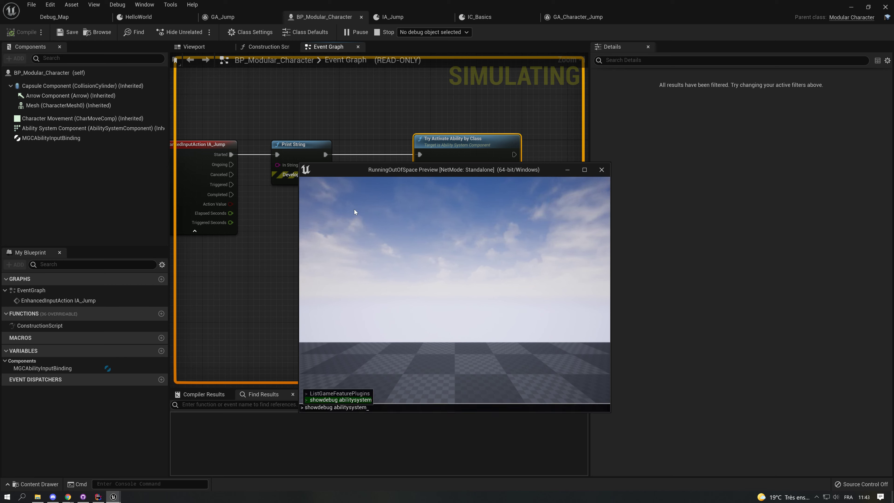
key(Return)
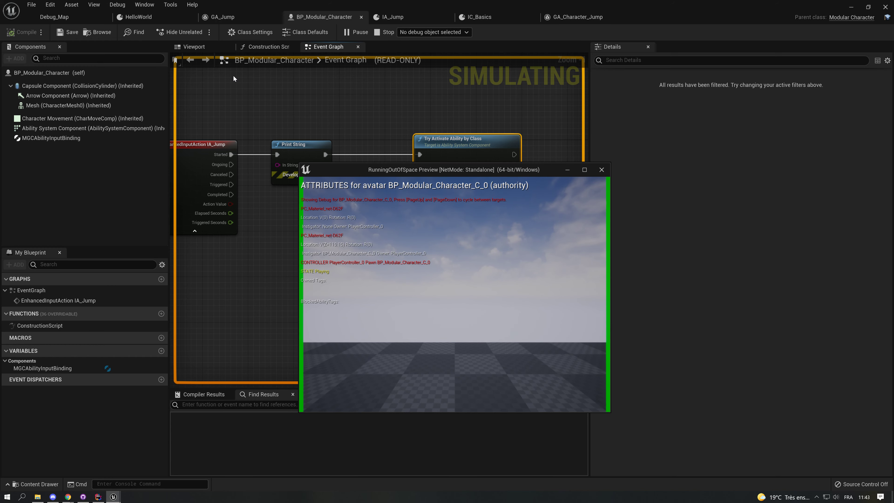
Step: Set the HelloWorld game feature's current state to Active and open the console in the running preview
click(137, 17)
click(341, 102)
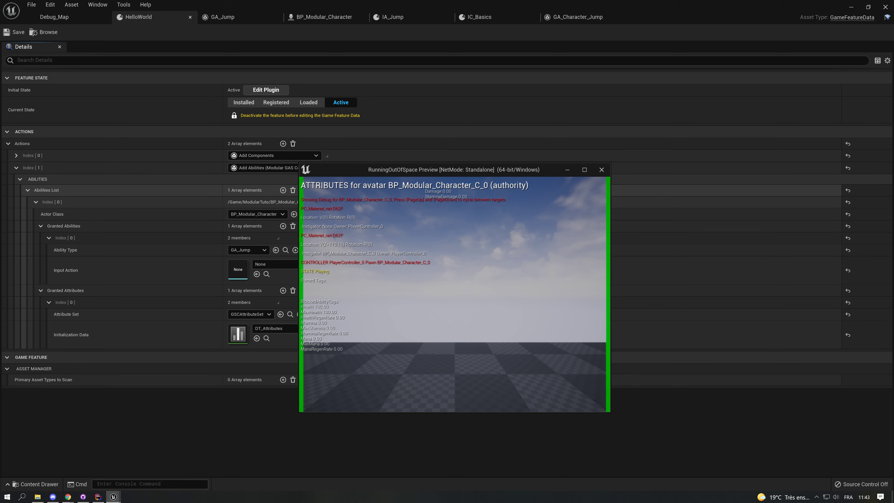
key(grave)
text(showdebug abilitysystem)
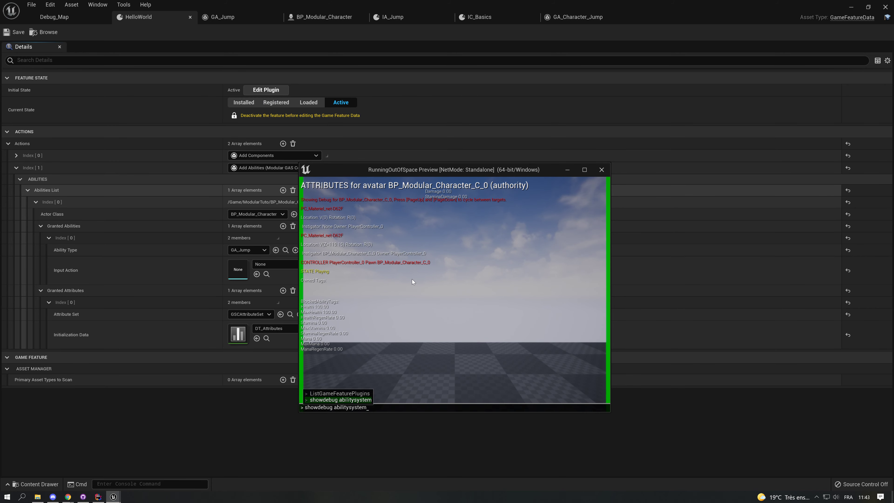
key(BackSpace)
key(BackSpace)
key(BackSpace)
key(BackSpace)
key(BackSpace)
key(BackSpace)
key(BackSpace)
key(BackSpace)
key(BackSpace)
key(BackSpace)
key(BackSpace)
key(BackSpace)
key(BackSpace)
key(BackSpace)
key(BackSpace)
key(BackSpace)
key(BackSpace)
key(BackSpace)
key(BackSpace)
key(BackSpace)
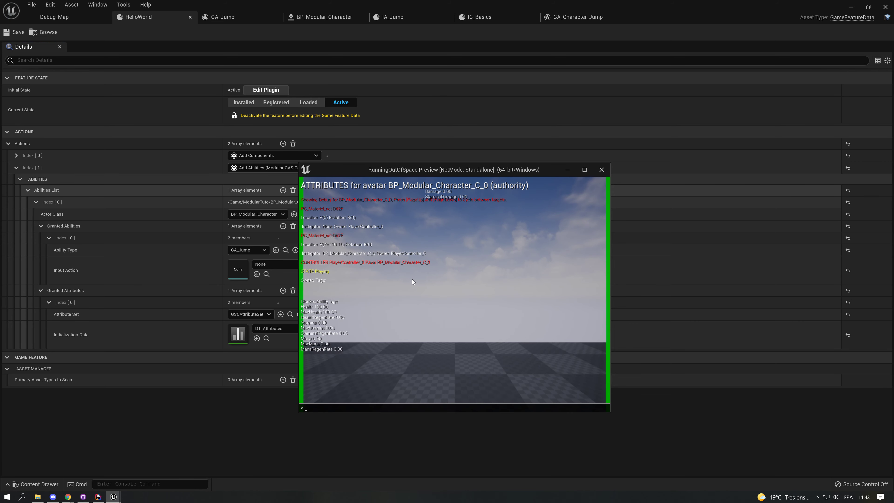
Step: Run AbilitySystem.Debug.NextCategory twice in the preview console to switch the debug display to the abilities category
text(Abilitysystem)
key(Up)
key(Up)
key(Up)
key(Up)
key(Up)
key(Up)
key(Up)
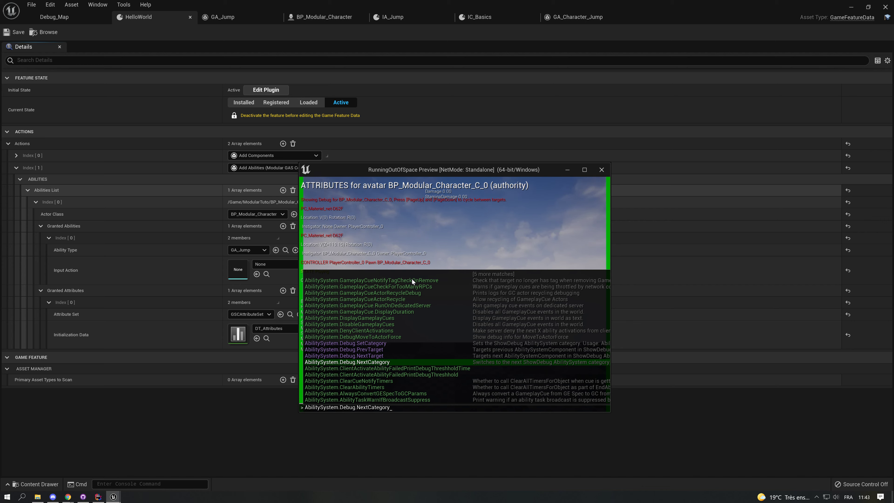
key(Up)
key(Up)
key(Down)
key(Up)
key(Down)
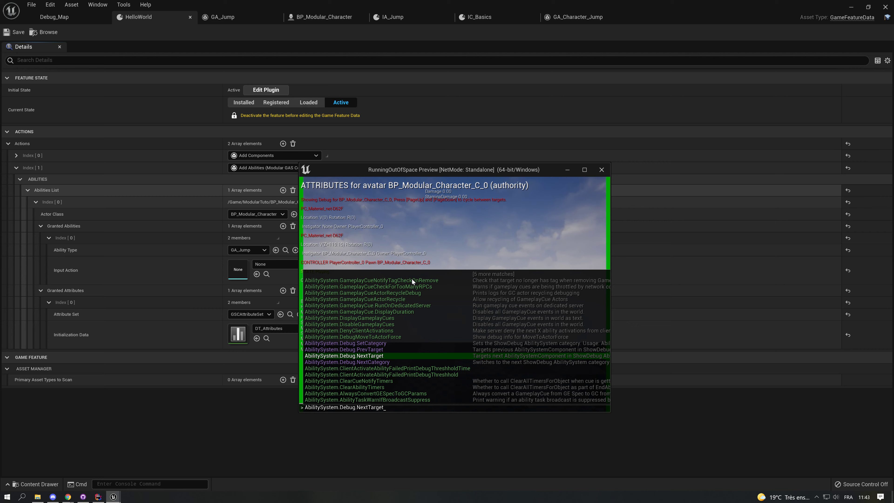
key(Up)
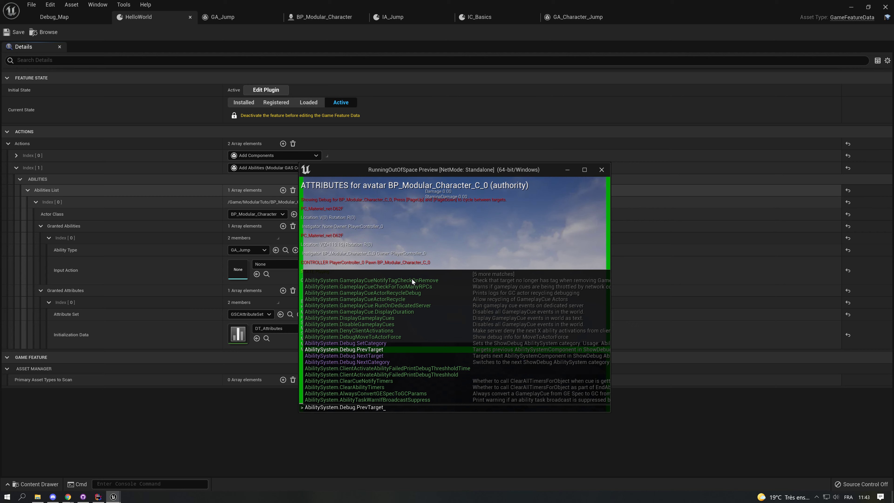
key(Down)
key(Down)
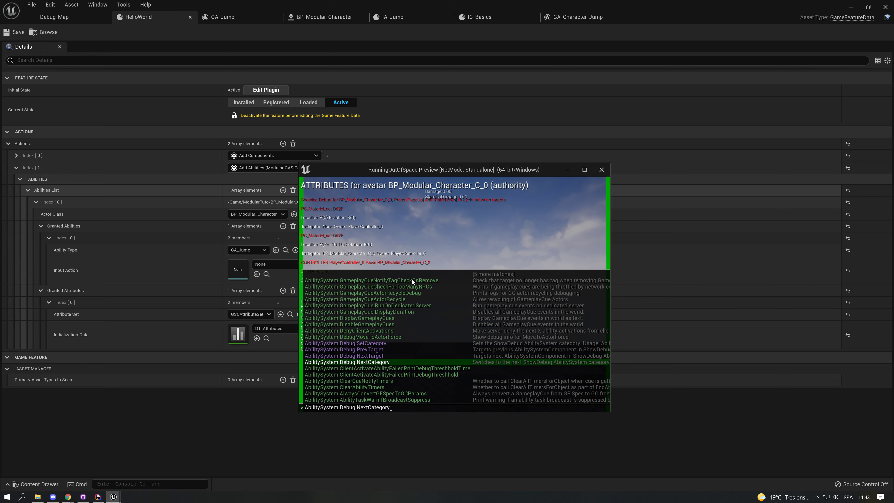
key(Return)
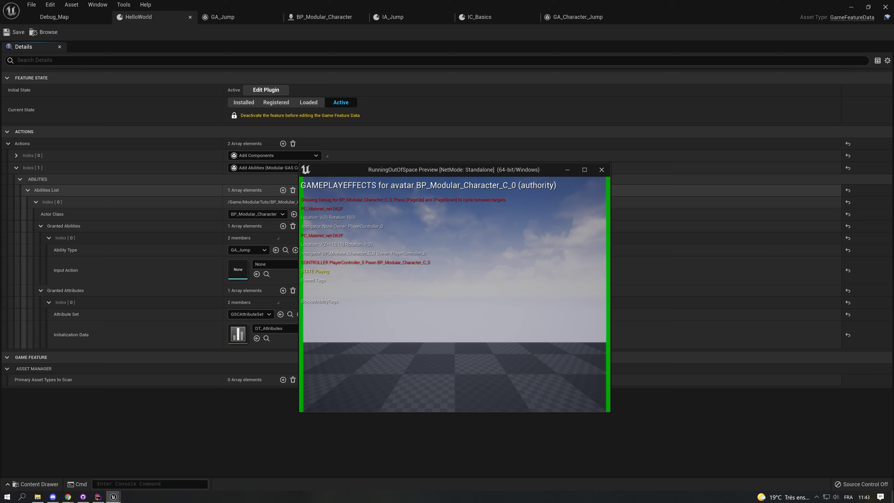
key(grave)
key(Up)
key(Return)
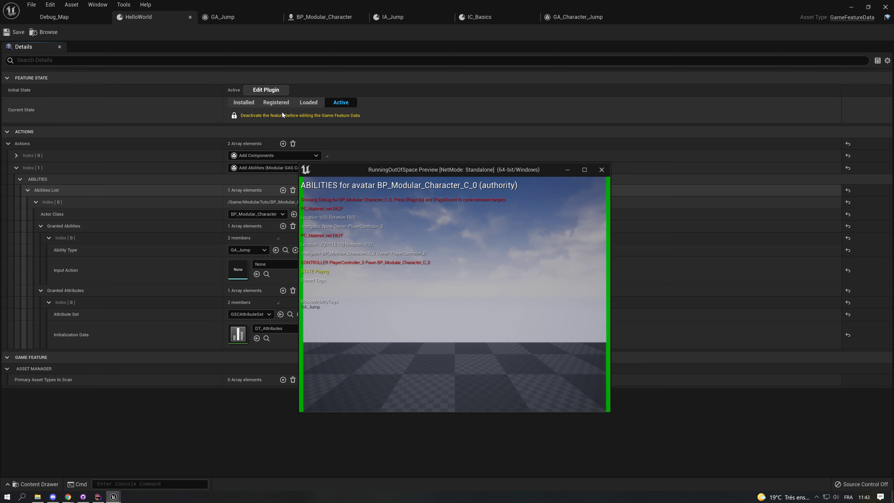
Step: Switch the HelloWorld feature to Registered and back to Active to check the granted abilities in the preview
click(276, 102)
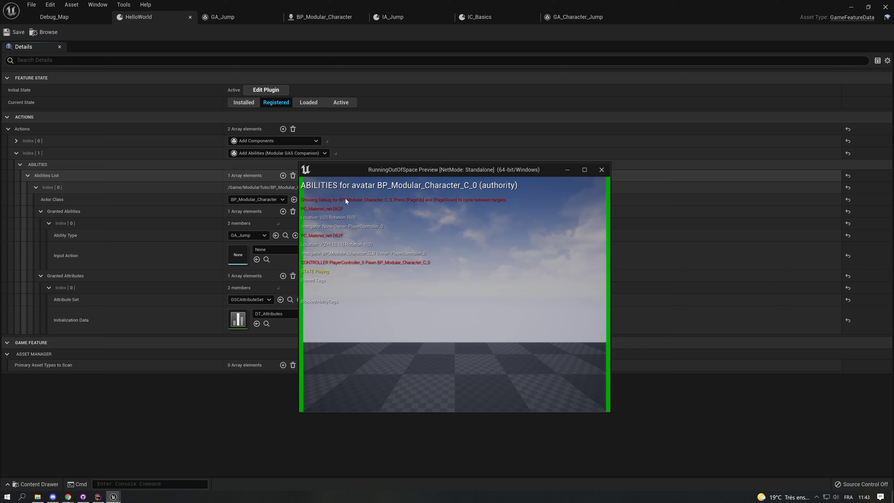
click(340, 102)
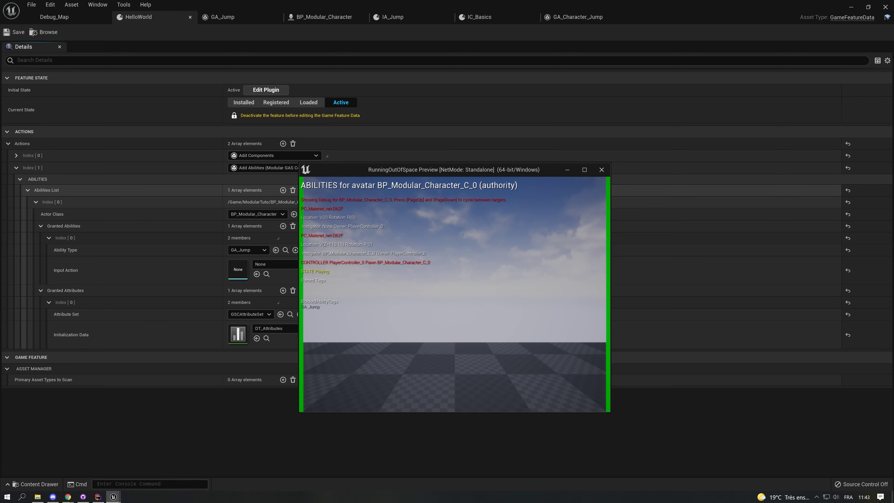
Step: Stop the play preview and review the GA_Jump and GA_Character_Jump ability graphs
key(Escape)
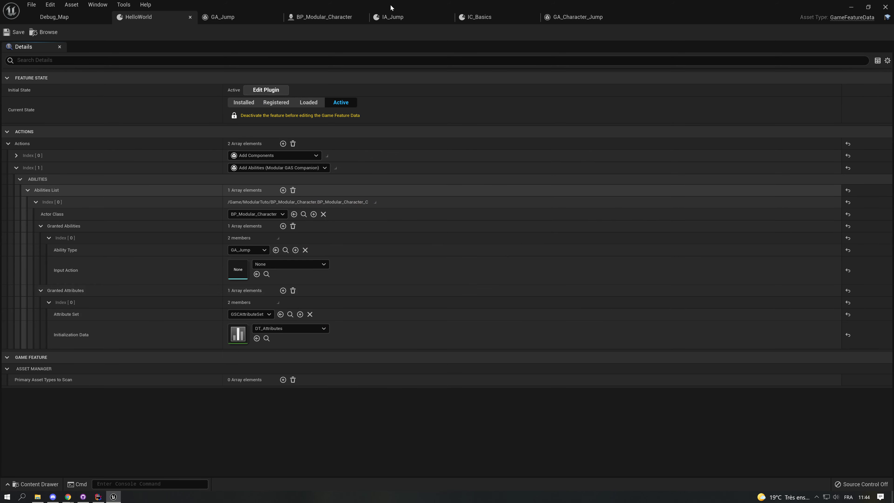
click(222, 17)
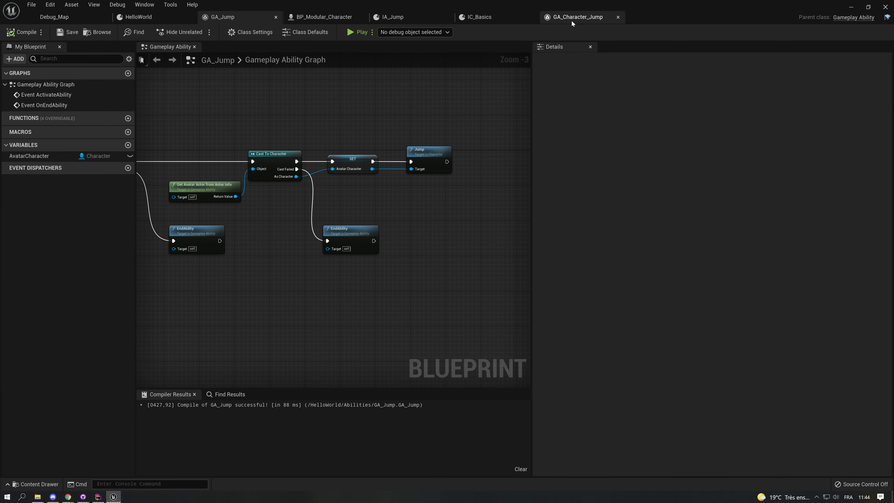
click(578, 17)
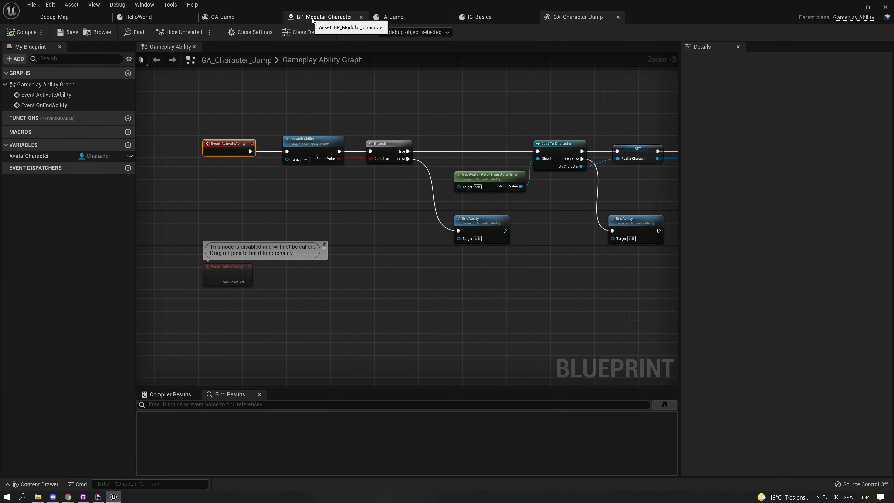
click(323, 17)
click(474, 179)
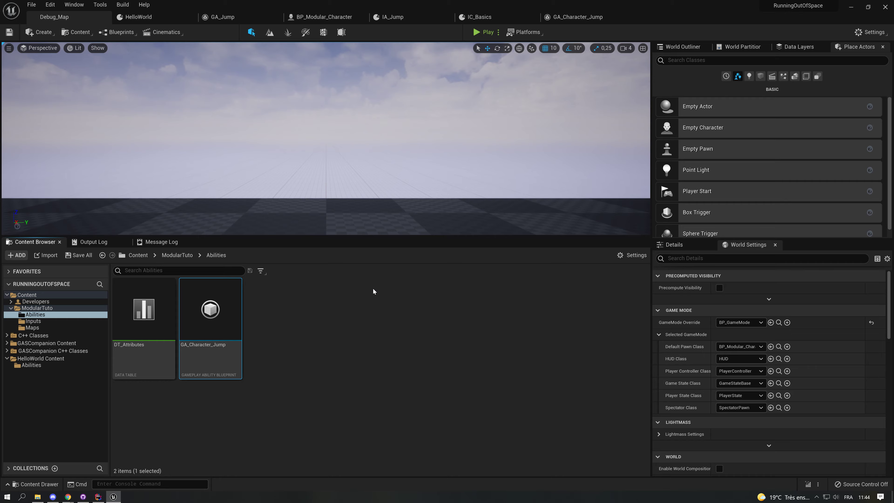
double_click(211, 289)
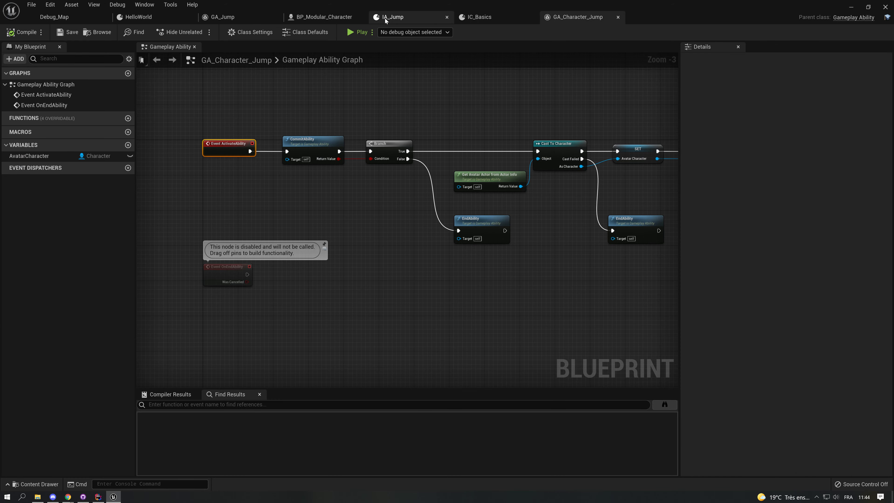
Step: Add GA_Character_Jump as a startup ability on BP_Modular_Character's Ability System Component and compile the blueprint
click(327, 17)
click(53, 128)
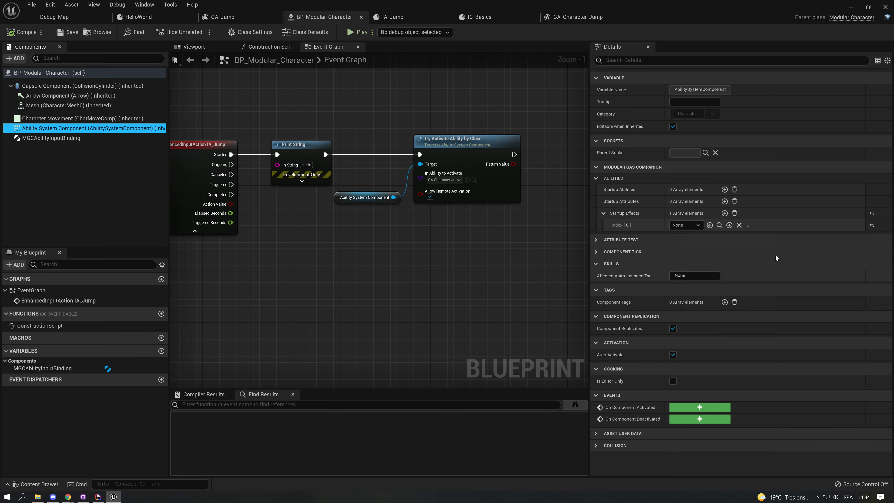
click(724, 190)
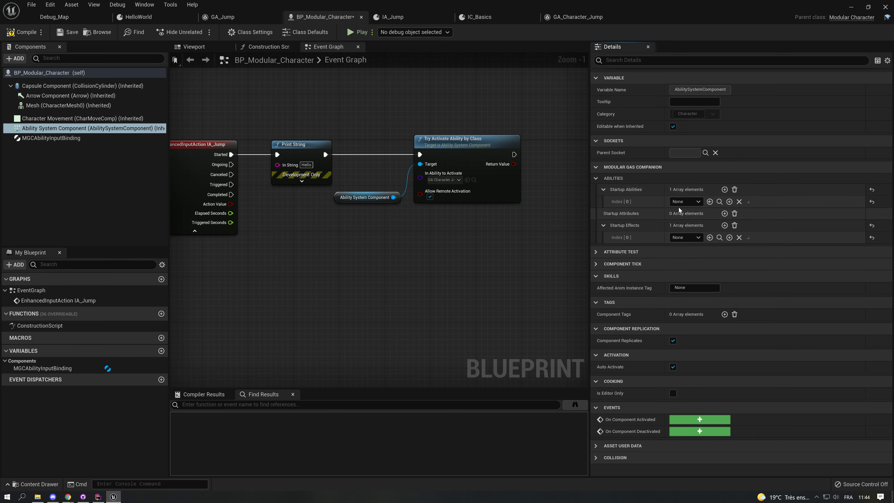
click(683, 202)
click(700, 233)
key(F7)
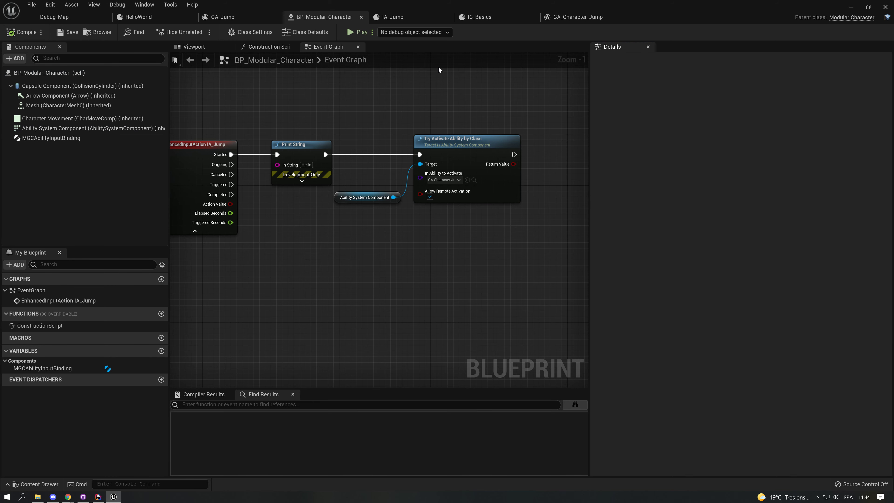
Step: Run a play preview to test the jump input, recall the AbilitySystem.Debug.NextCategory console command, and stop the preview
key(alt+p)
key(space)
key(space)
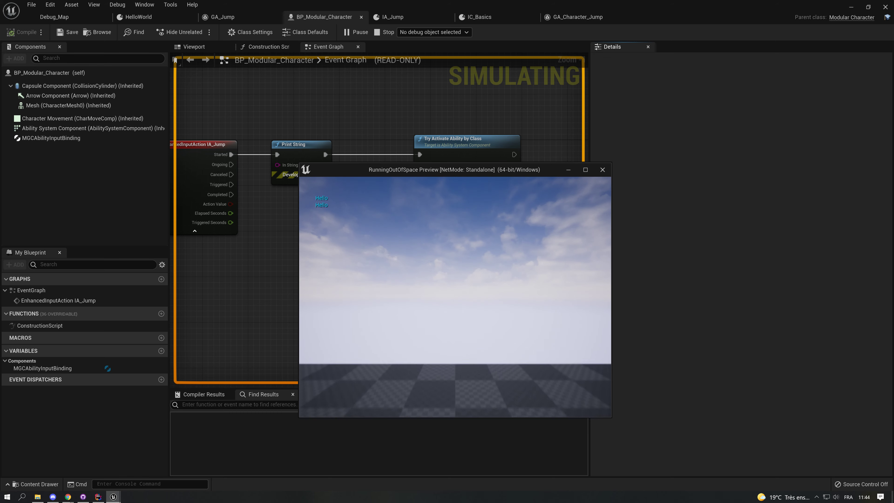
key(grave)
key(Up)
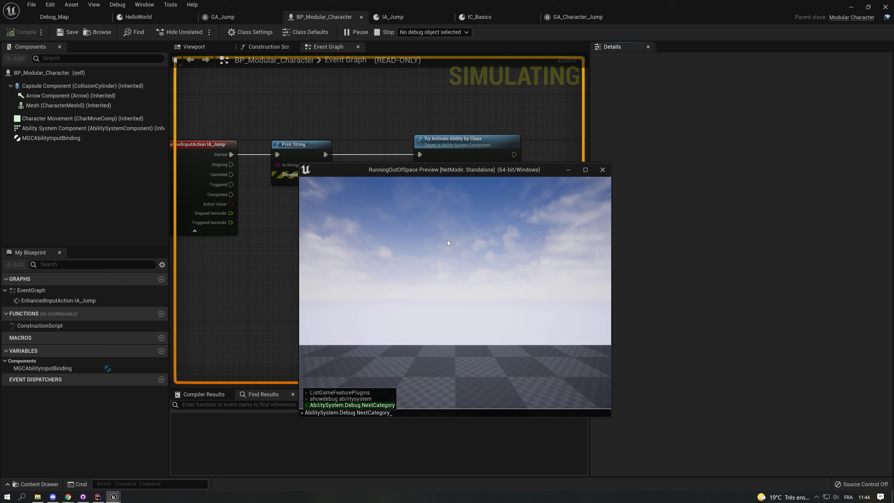
key(Escape)
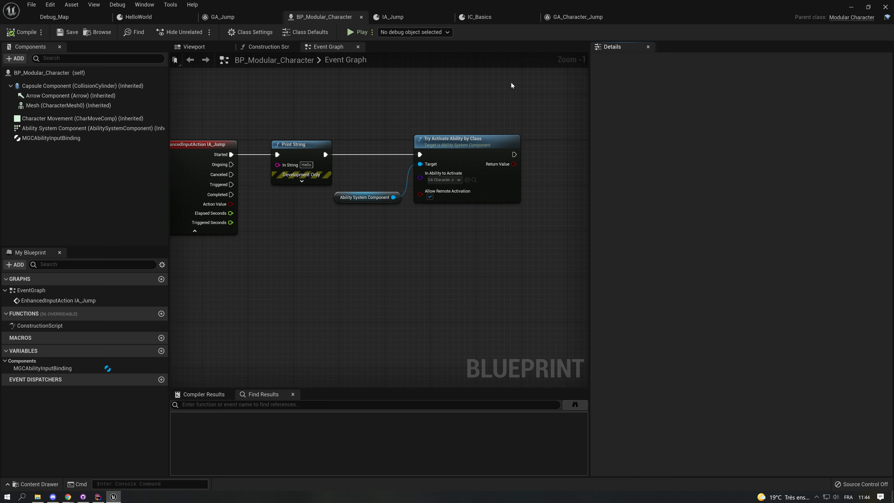
Step: Clear the Startup Abilities array on BP_Modular_Character's Ability System Component and compile the blueprint
click(81, 128)
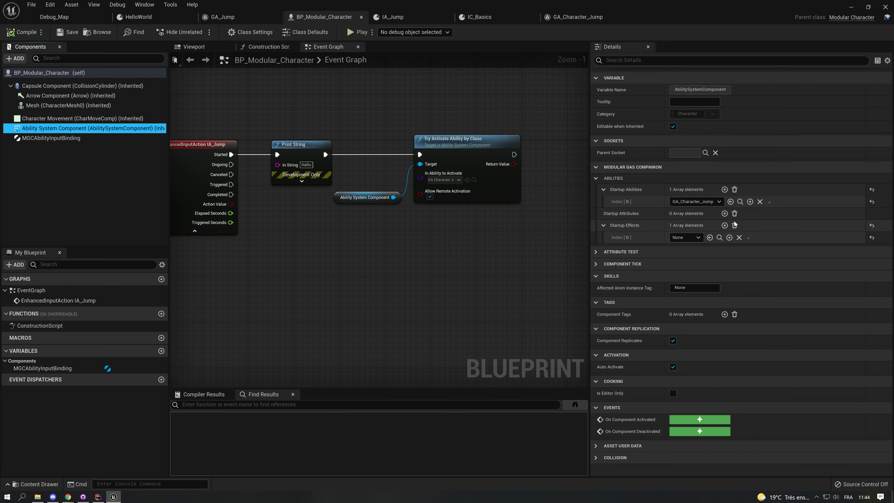
click(734, 189)
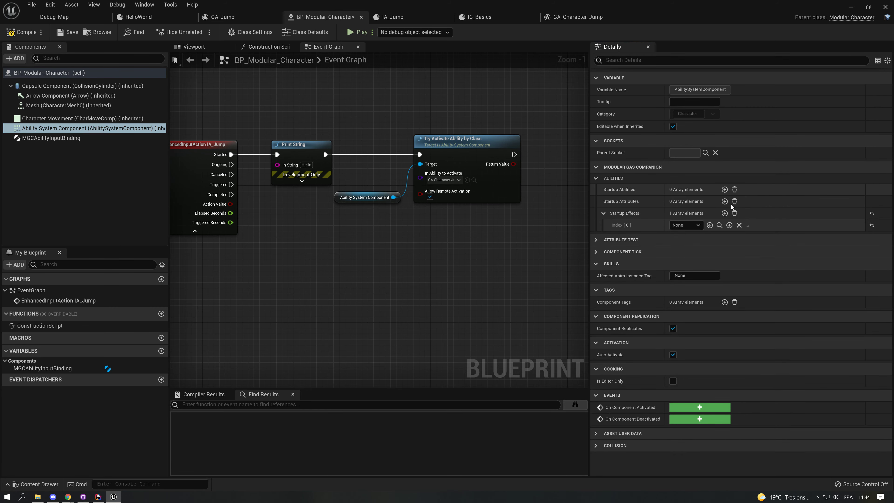
click(16, 33)
Step: Delete the IA_Jump event, Print String, Ability System Component and Try Activate Ability by Class nodes from BP_Modular_Character's event graph
right_drag(417, 235, 461, 267)
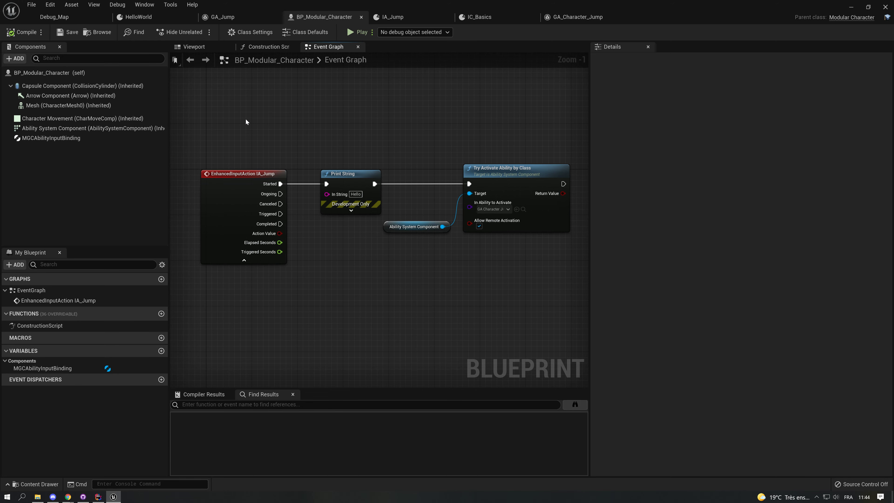
right_drag(550, 332, 524, 292)
scroll(546, 242, down, 3)
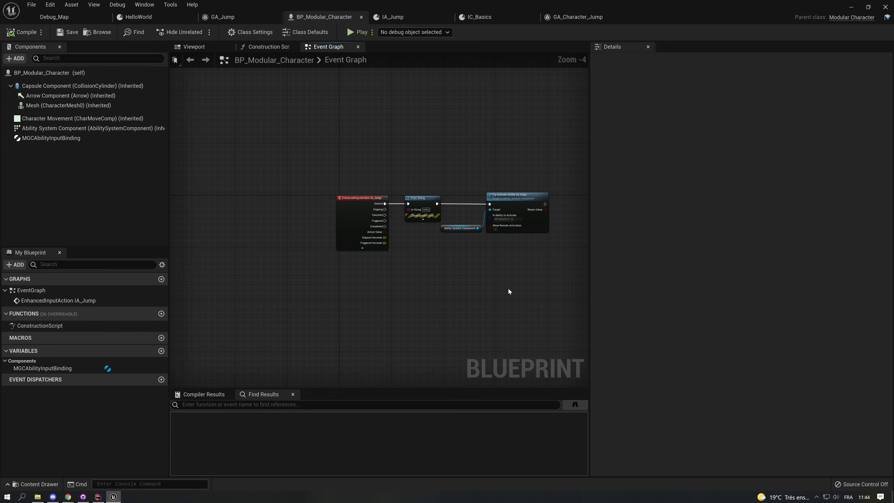
scroll(398, 196, up, 3)
right_drag(433, 274, 381, 243)
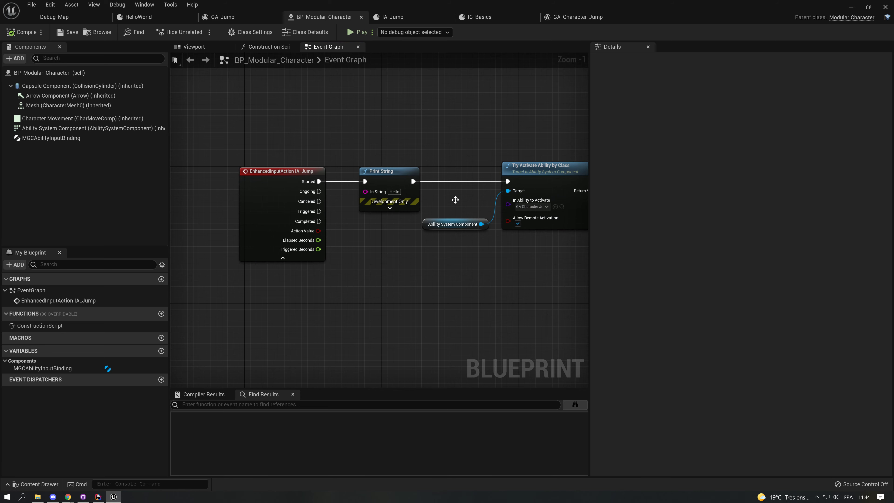
drag(267, 135, 291, 231)
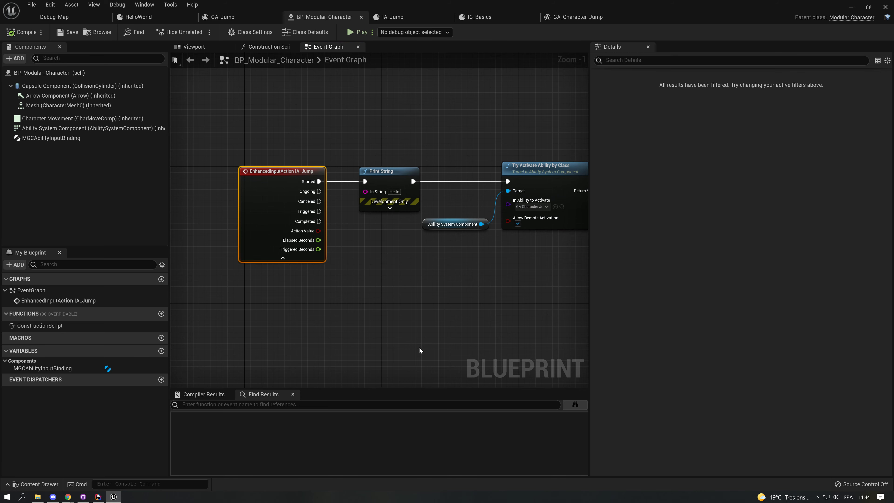
right_drag(430, 273, 394, 261)
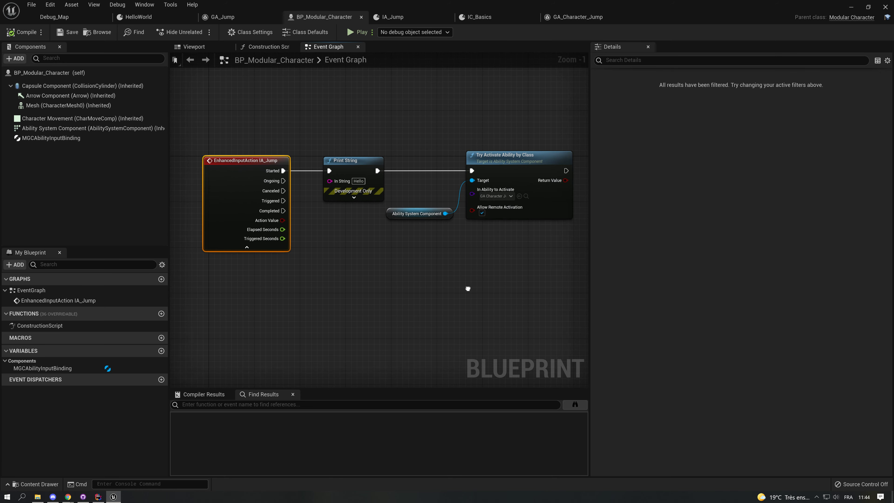
drag(255, 136, 470, 280)
key(Delete)
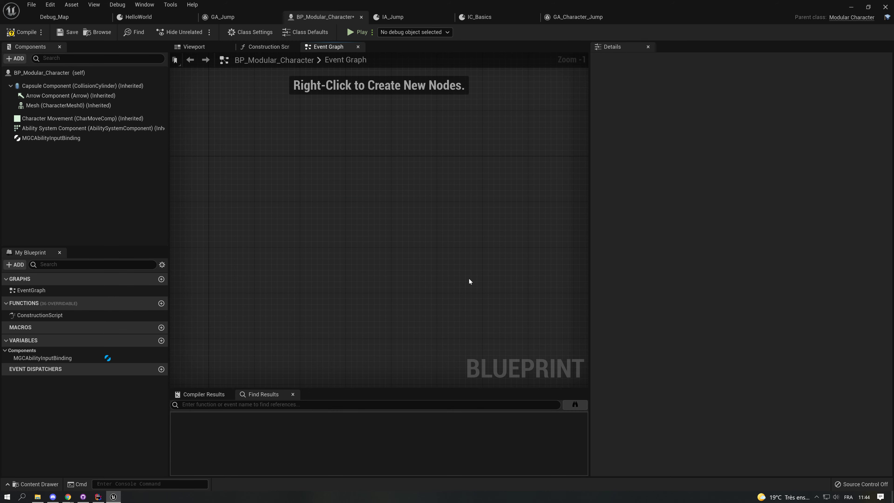
Step: Open the HelloWorld feature data from the plugin's content folder and check which input actions its GA_Jump ability can use
click(51, 18)
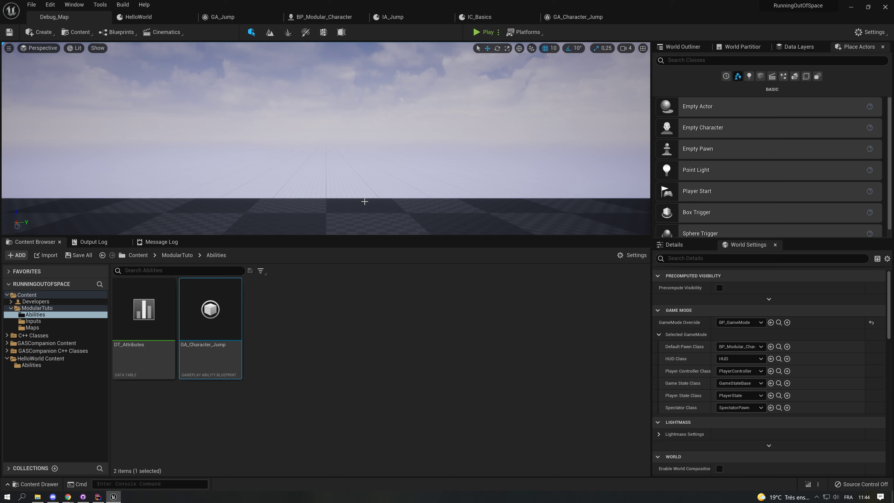
click(49, 365)
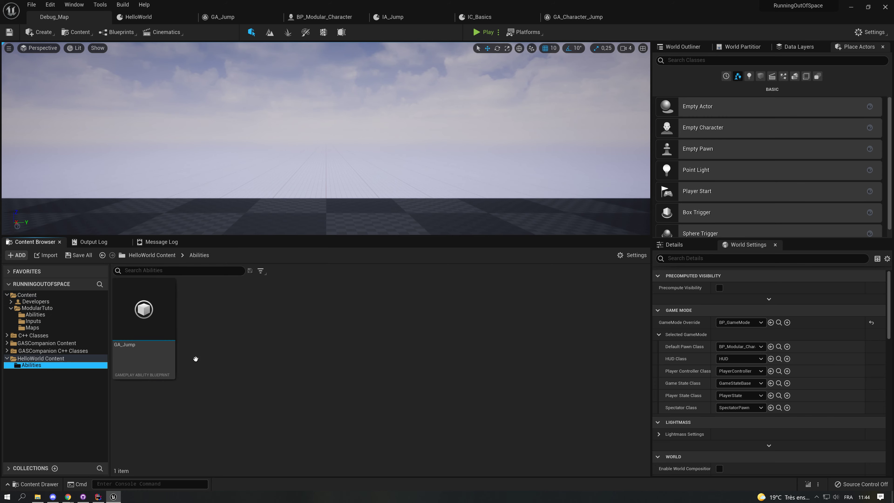
click(79, 356)
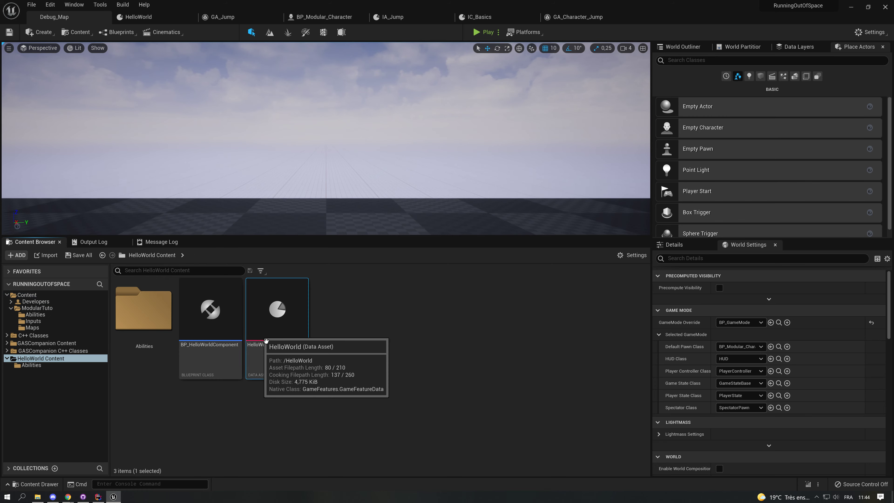
double_click(266, 340)
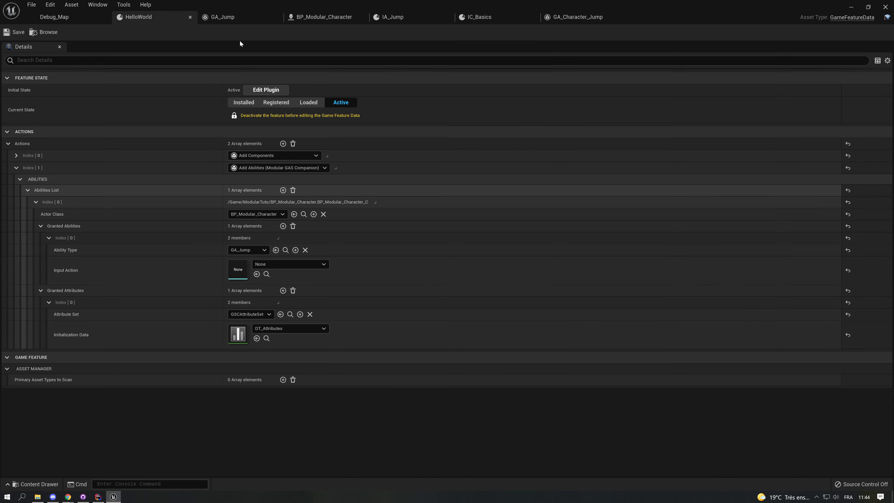
click(274, 263)
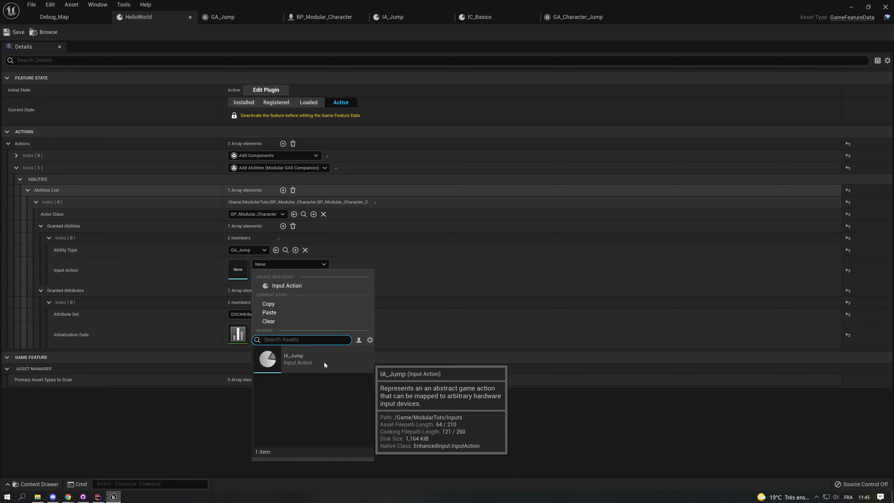
Step: Create a folder named Inputs in the HelloWorld content folder and open it
click(45, 32)
right_click(428, 347)
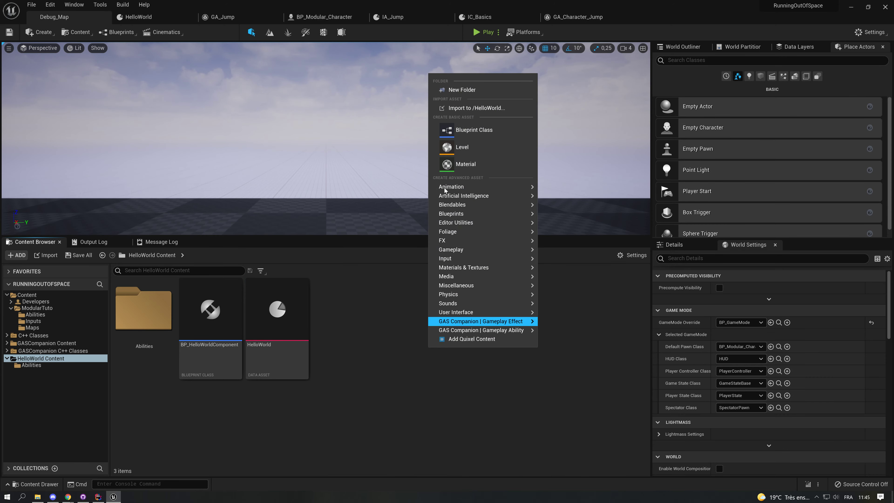
mouse_move(469, 248)
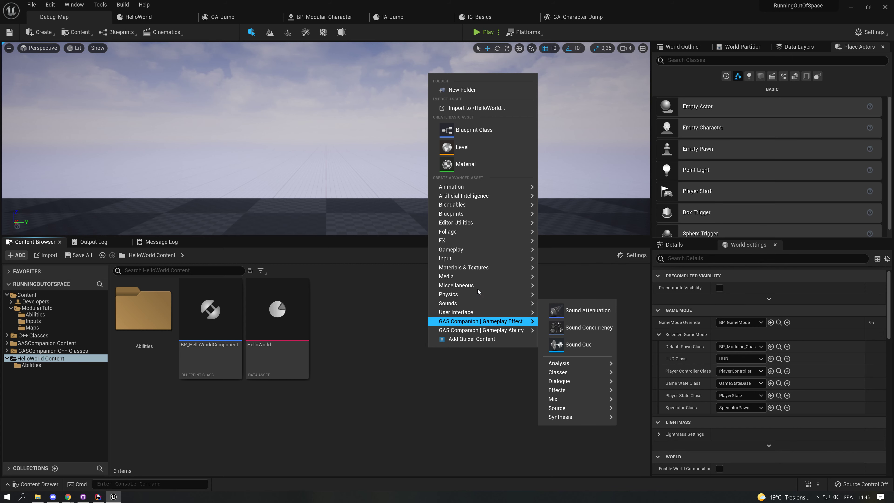
click(465, 90)
text(Inp)
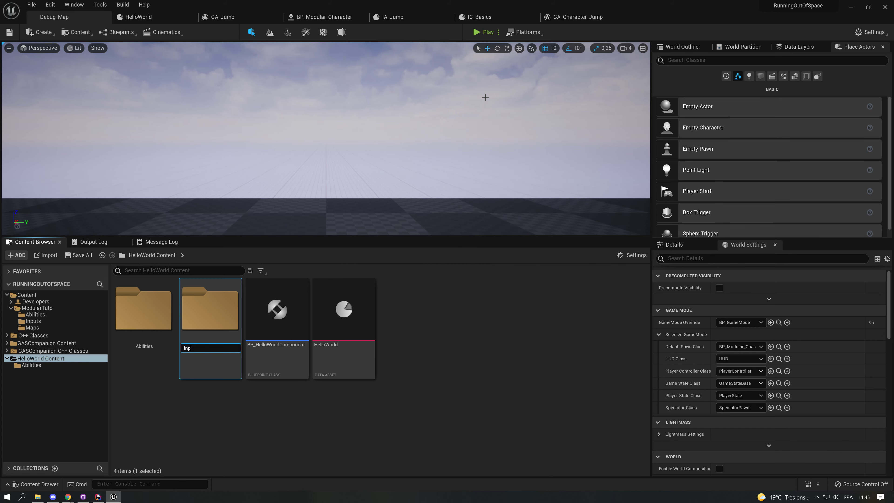
text(uits)
key(Return)
key(Return)
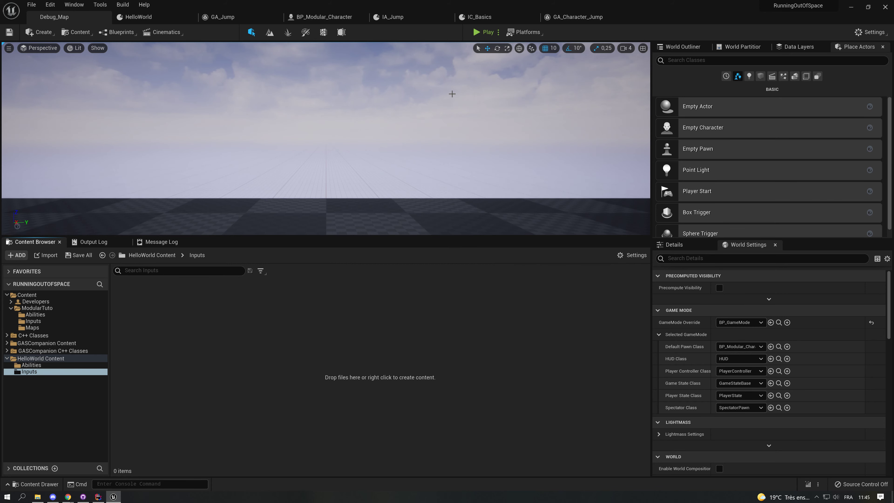
Step: Create an Input Action asset named IA_GF_Jump in the HelloWorld Inputs folder
right_click(299, 329)
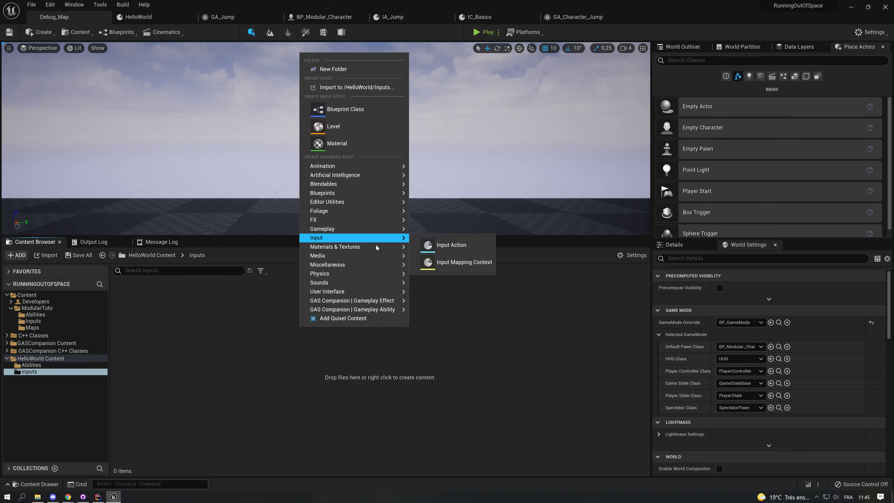
mouse_move(355, 225)
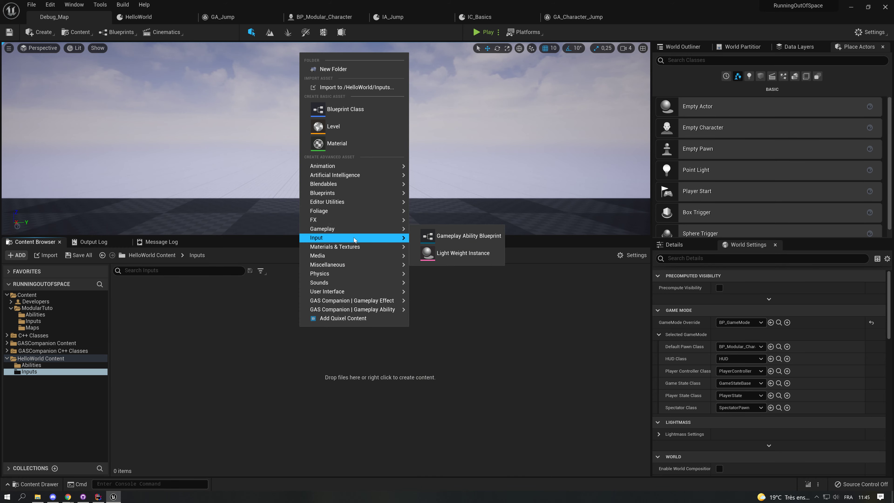
click(451, 239)
text(IA)
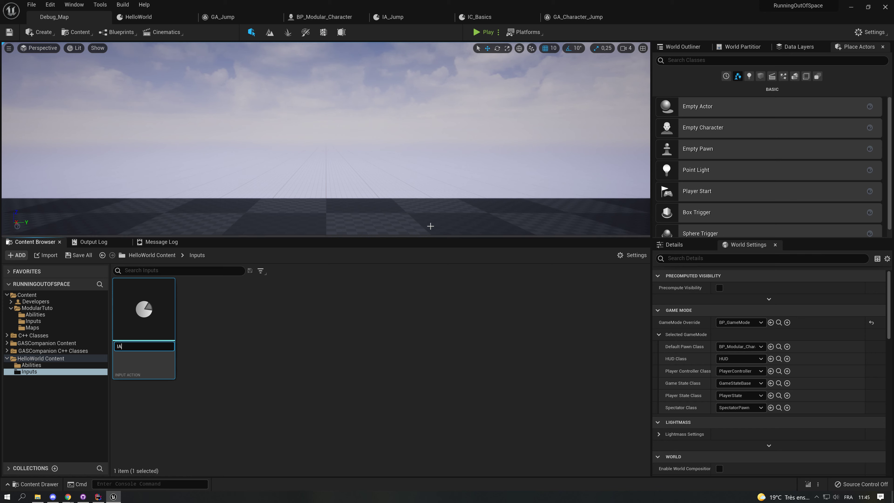
text(_GF_Jump)
key(Return)
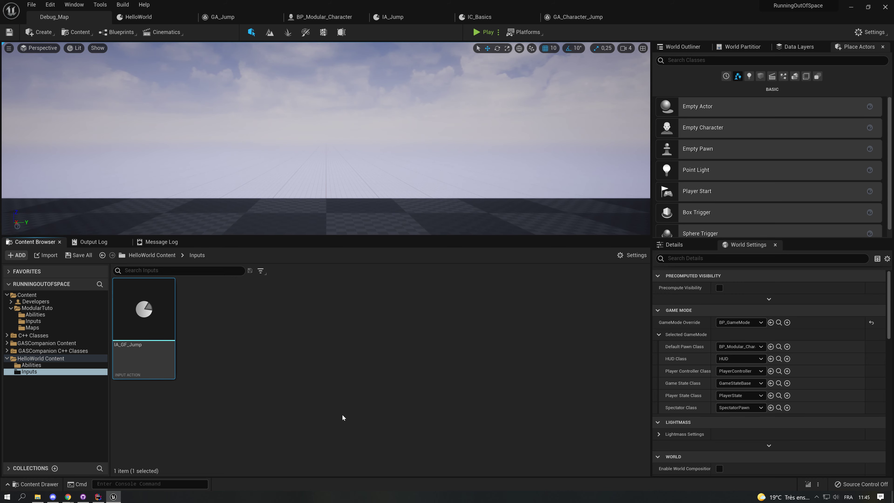
Step: Create an Input Mapping Context asset named IC_HelloWorld in the HelloWorld Inputs folder
right_click(275, 350)
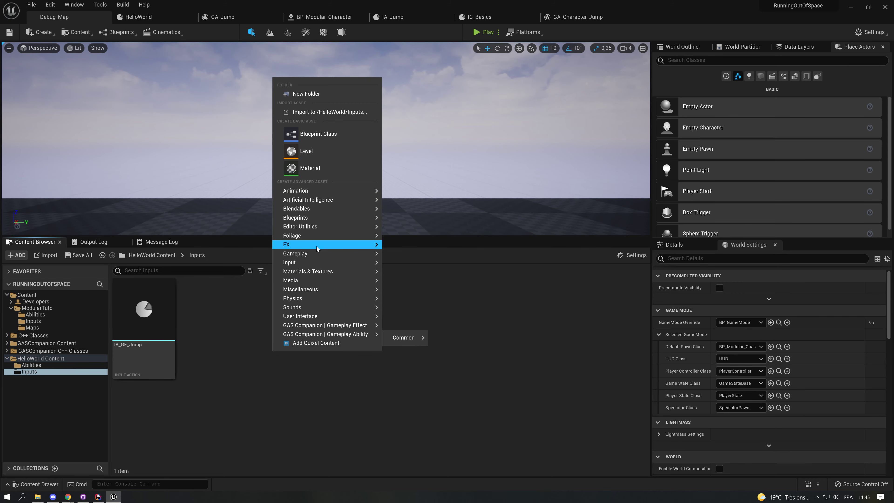
mouse_move(316, 263)
click(419, 286)
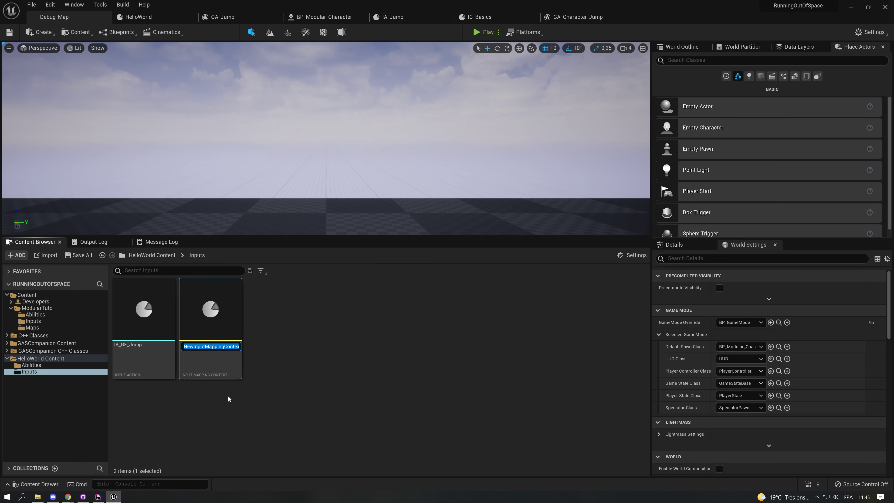
text(IC_HelloWorld)
key(Return)
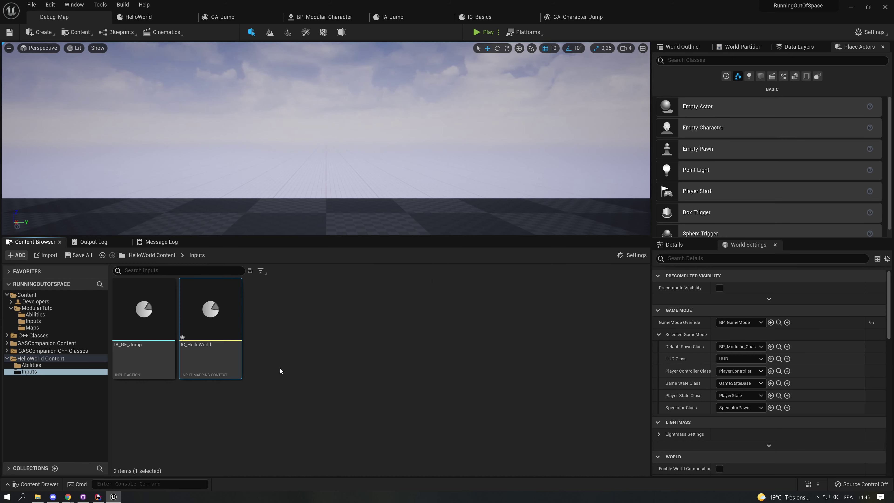
Step: Add a mapping for IA_GF_Jump to IC_HelloWorld, bind it to Space Bar, and save the mapping context
key(Return)
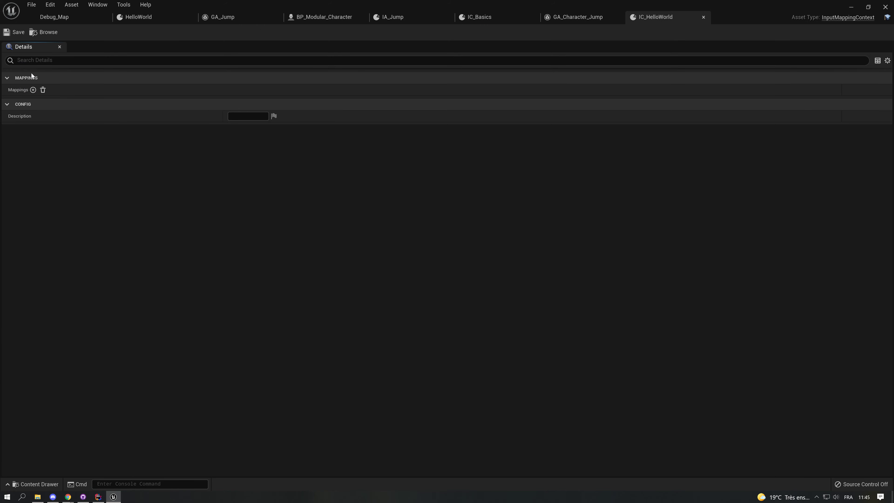
click(33, 89)
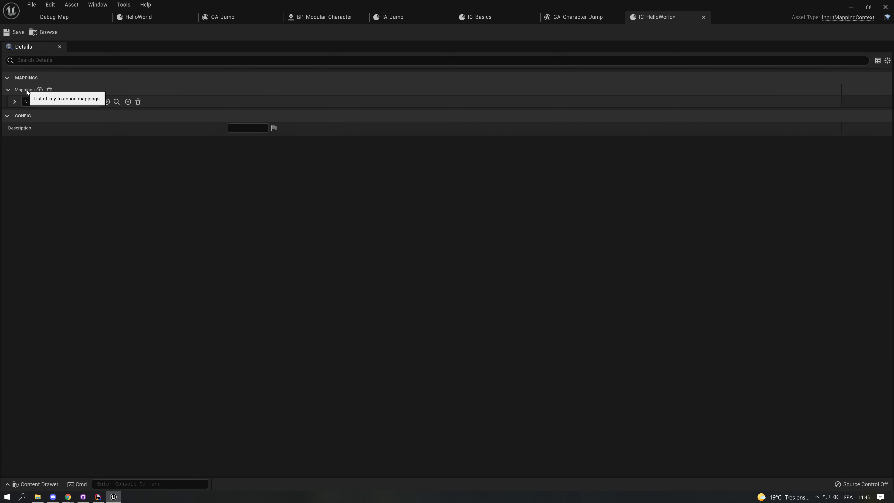
click(37, 103)
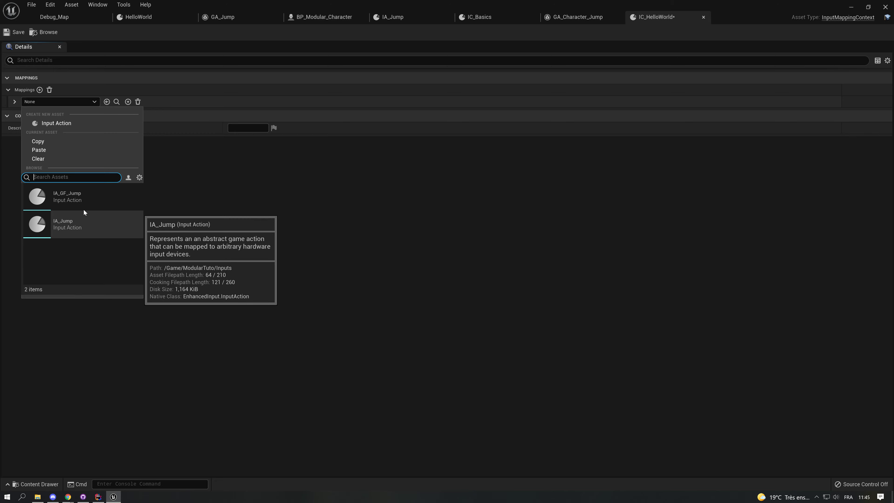
click(76, 195)
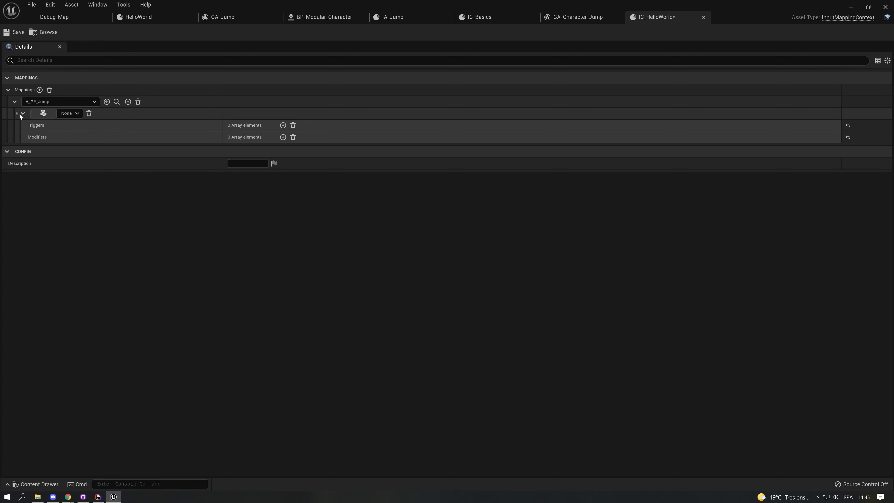
click(51, 114)
key(space)
click(18, 32)
click(73, 17)
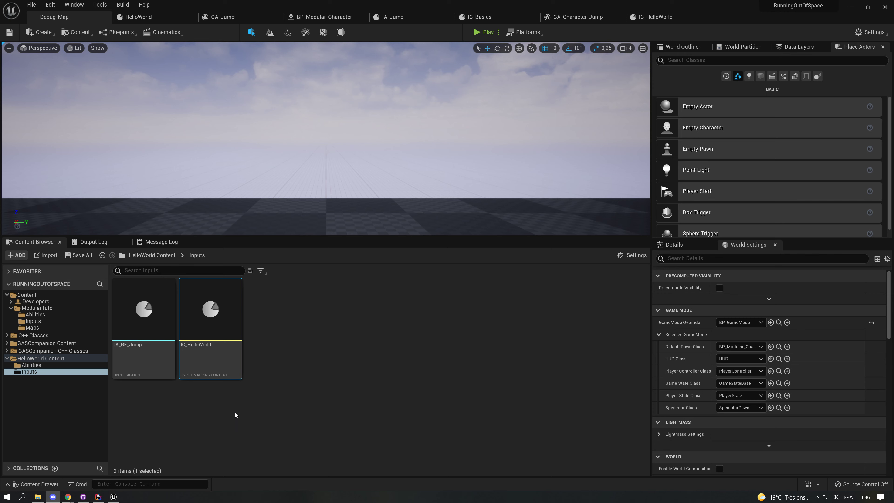
click(41, 371)
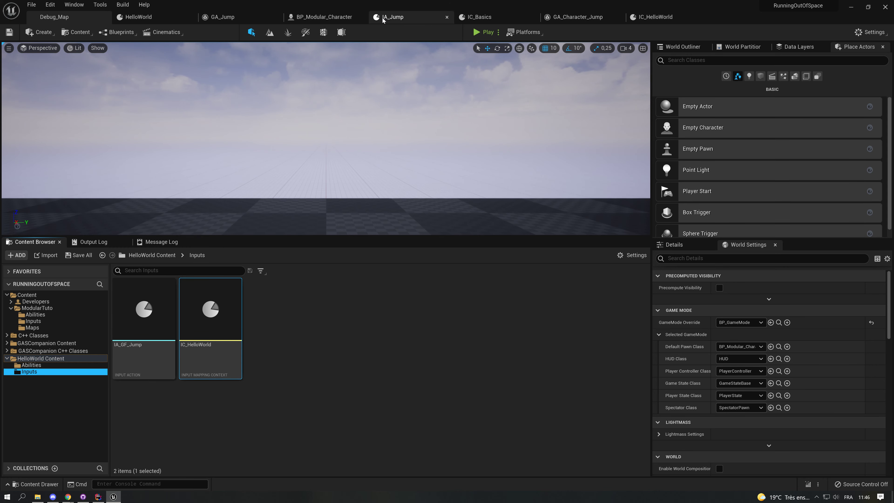
click(156, 17)
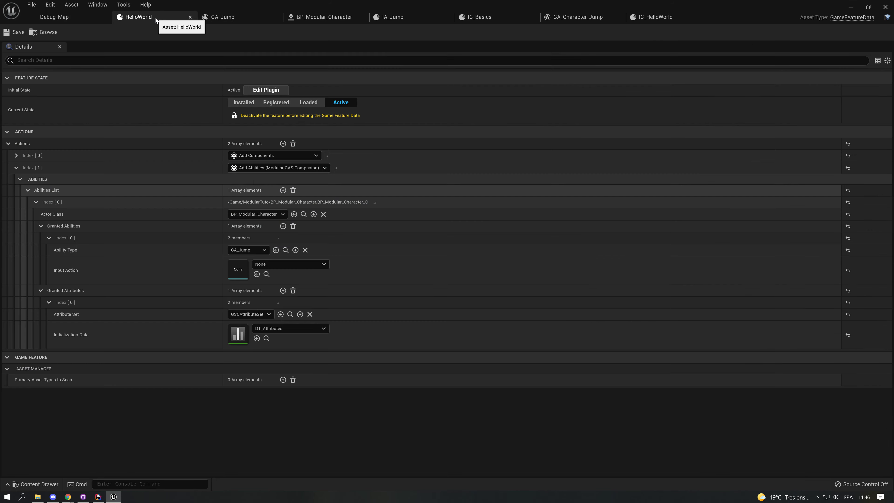
click(54, 17)
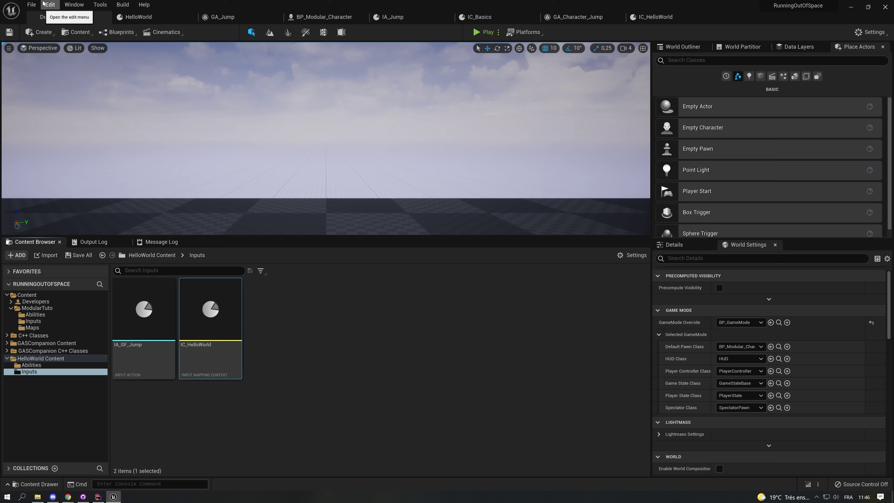
click(51, 4)
click(98, 137)
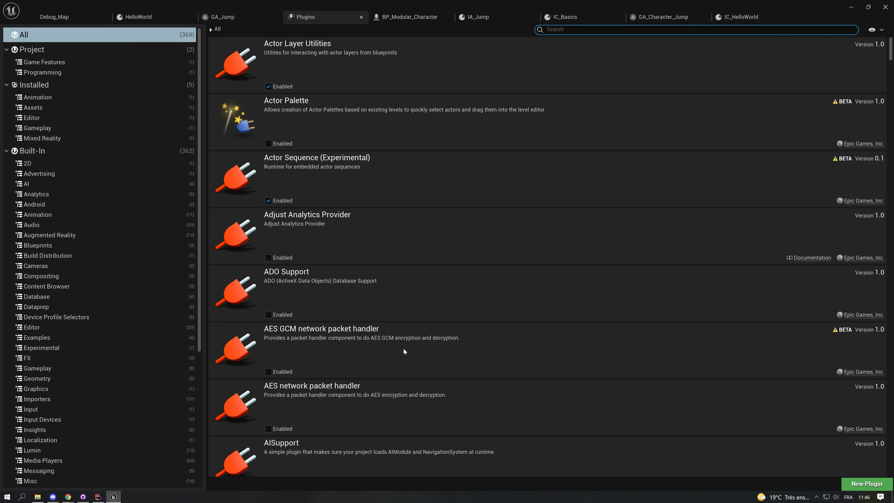
click(866, 484)
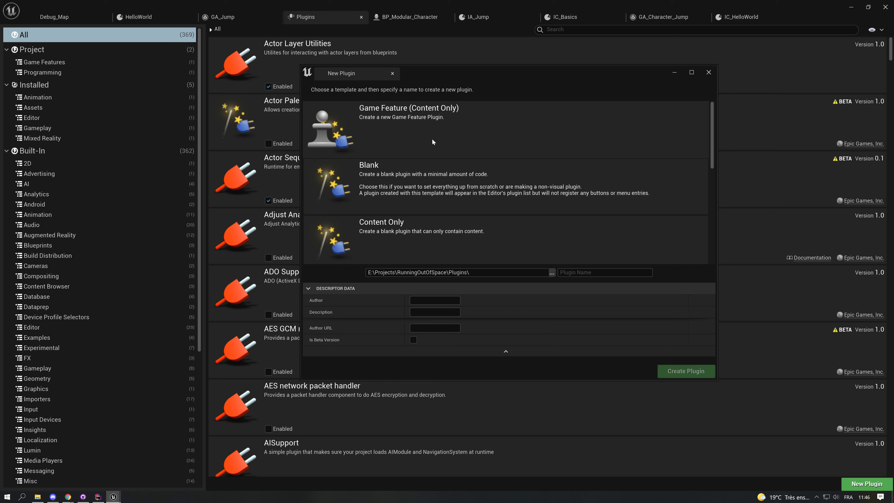
click(387, 125)
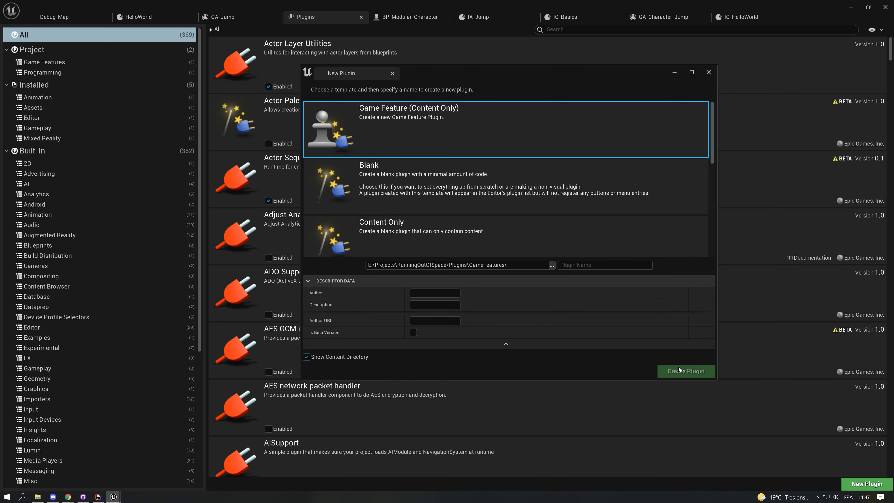
click(581, 263)
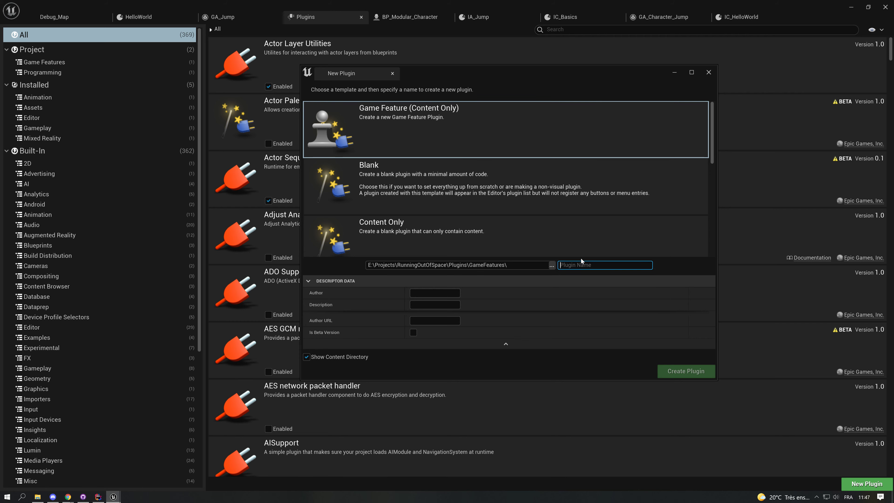
text(Hello)
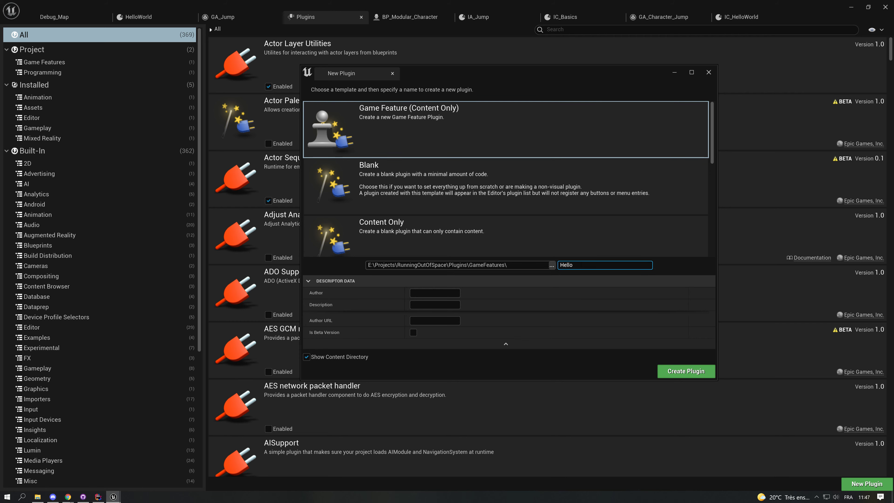
drag(516, 265, 449, 265)
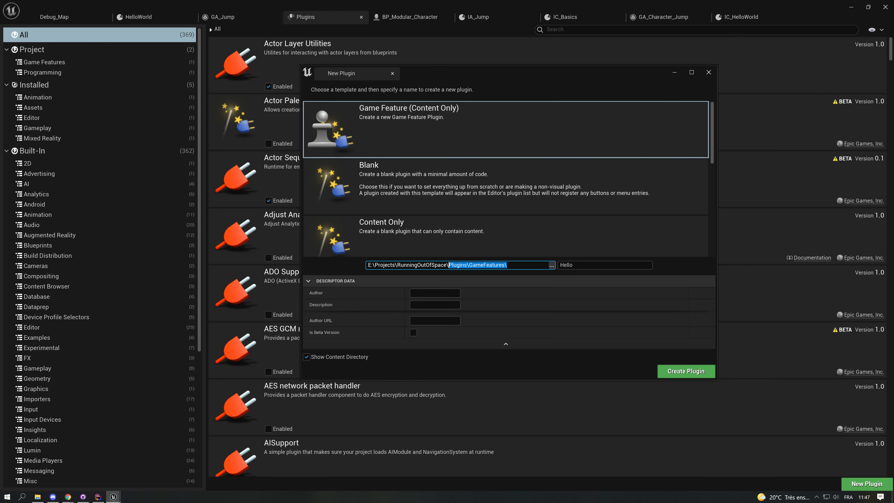
click(686, 374)
Step: Review the HelloWorld feature data's actions and the event graph and components of BP_Modular_Character
click(151, 19)
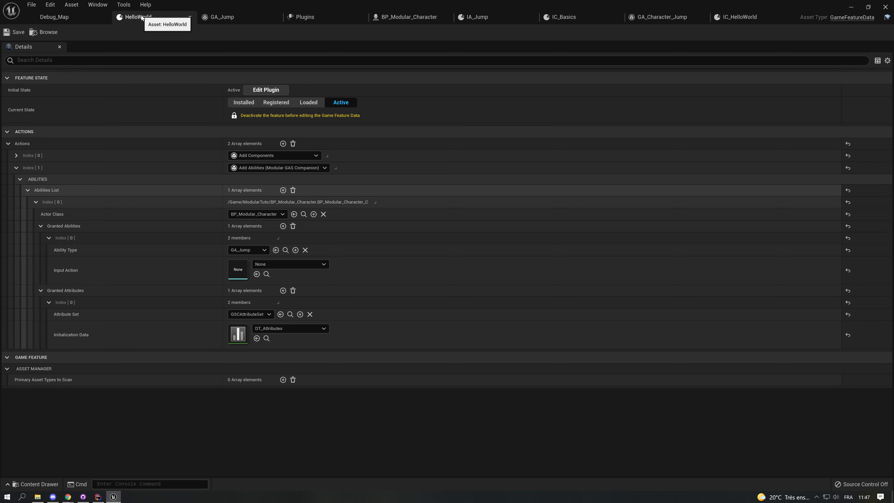
click(88, 18)
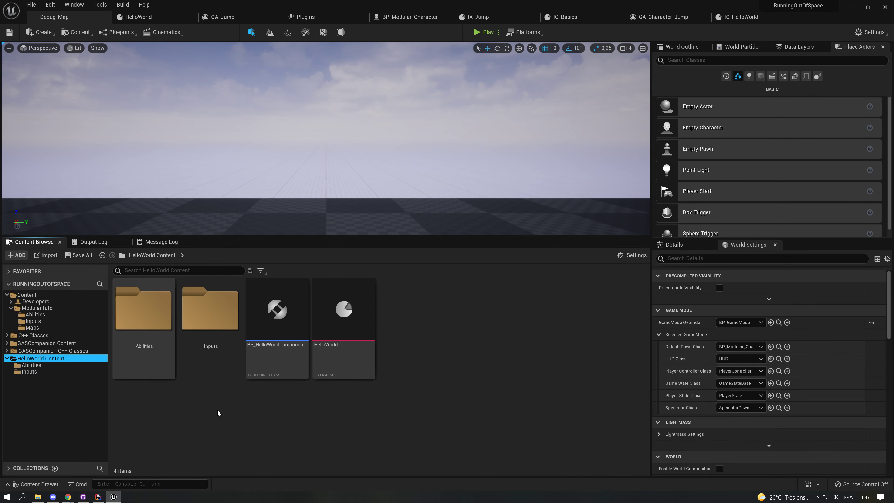
double_click(353, 329)
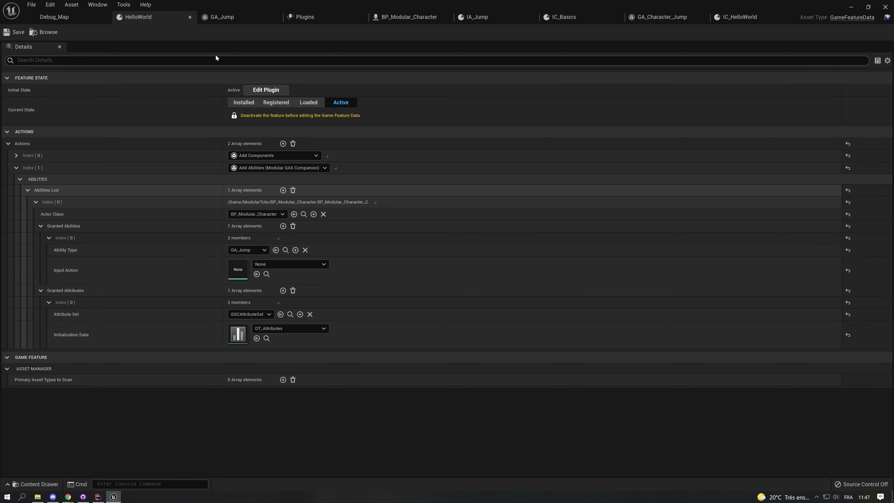
click(408, 17)
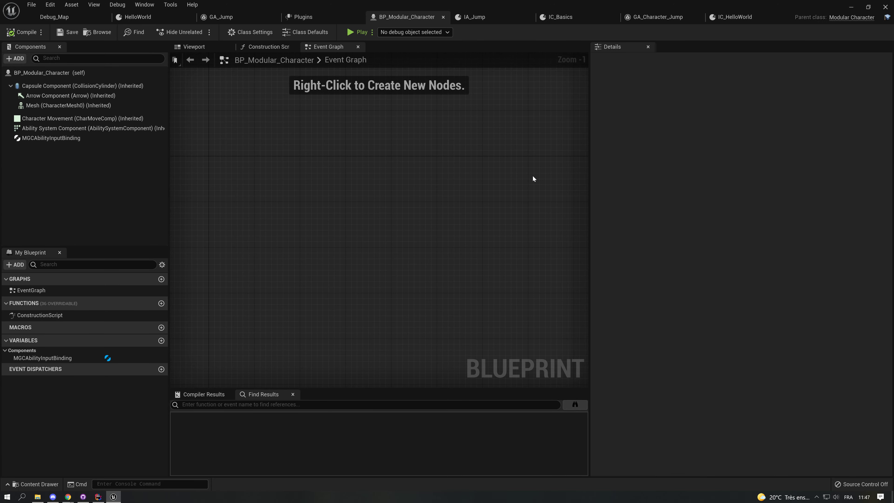
scroll(338, 167, down, 10)
scroll(352, 164, down, 1)
right_drag(340, 103, 245, 101)
Step: Look at BP_NoModular_Character from the ModularTuto folder, close it, and check BP_Modular_Character again
click(54, 17)
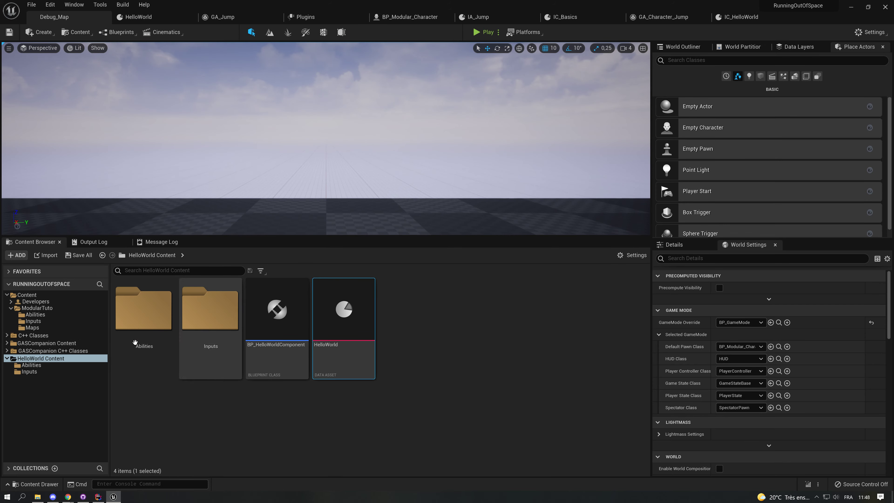
click(35, 358)
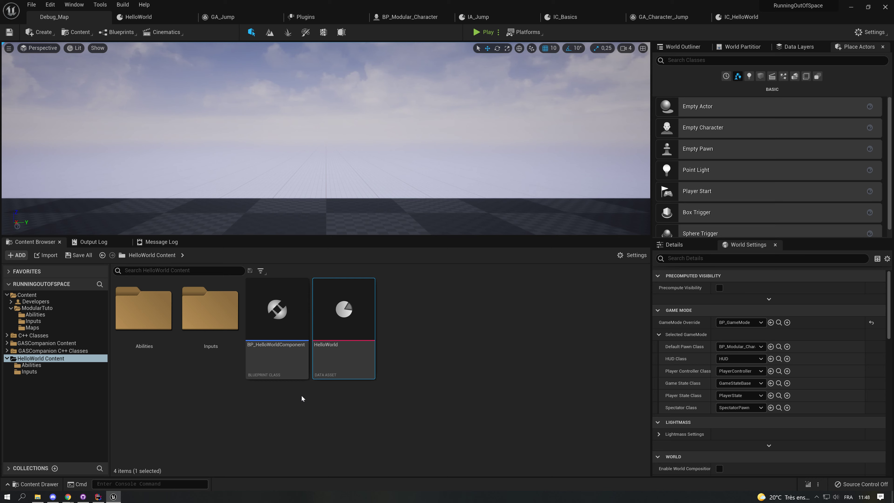
click(37, 307)
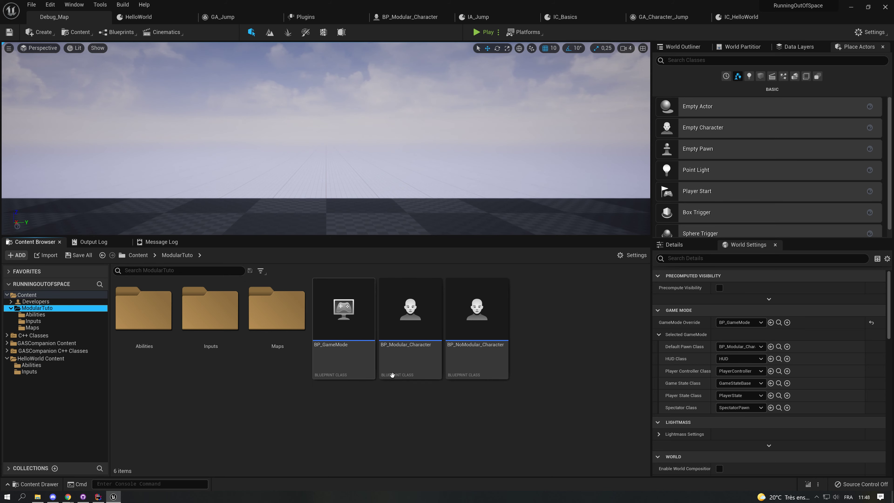
double_click(468, 281)
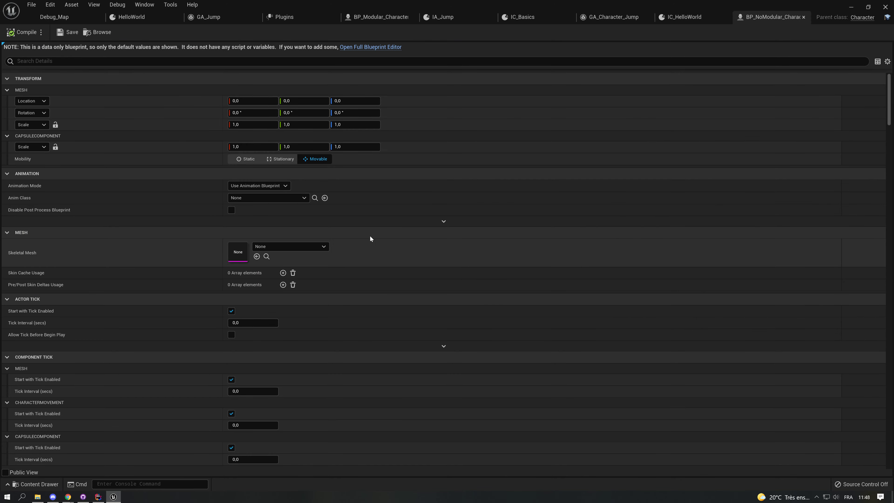
click(365, 47)
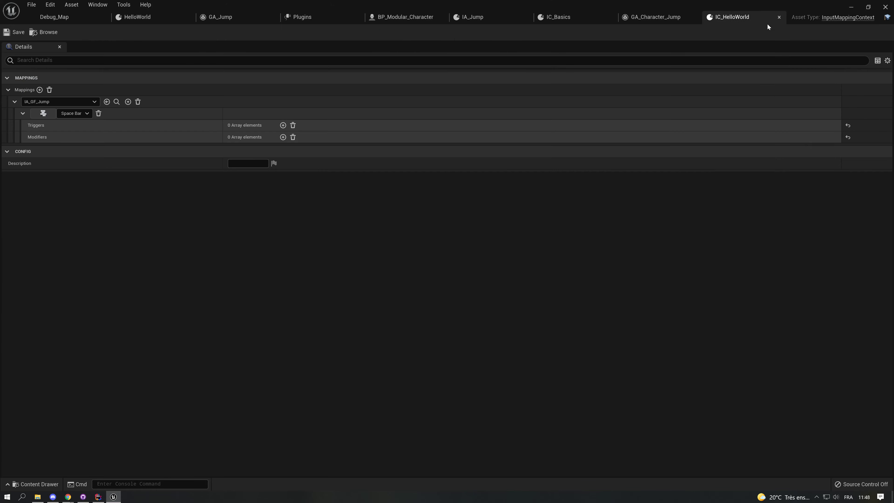
middle_click(778, 20)
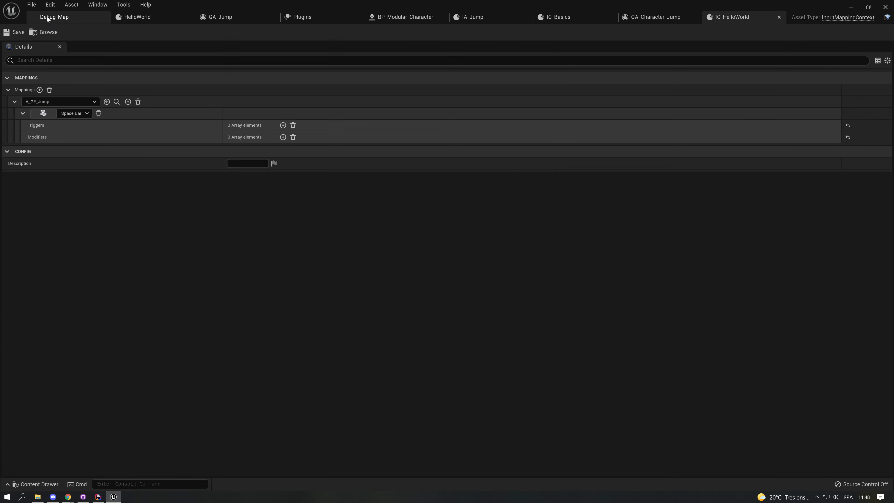
click(48, 19)
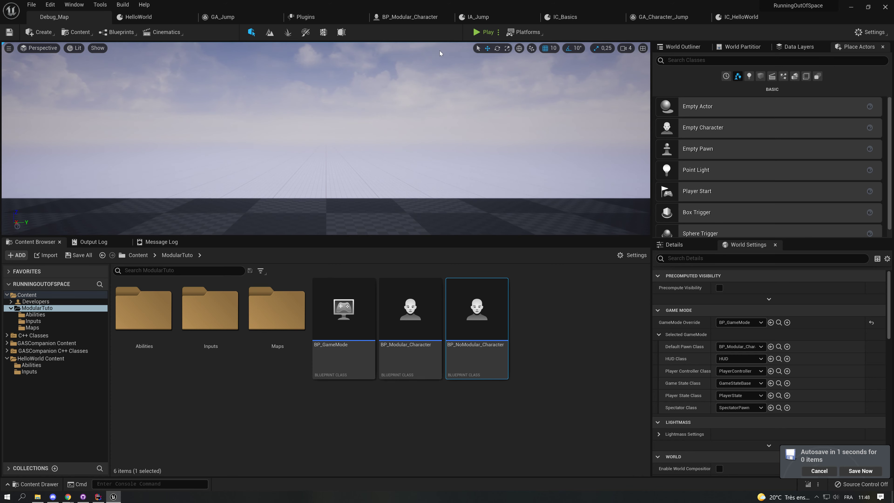
click(408, 17)
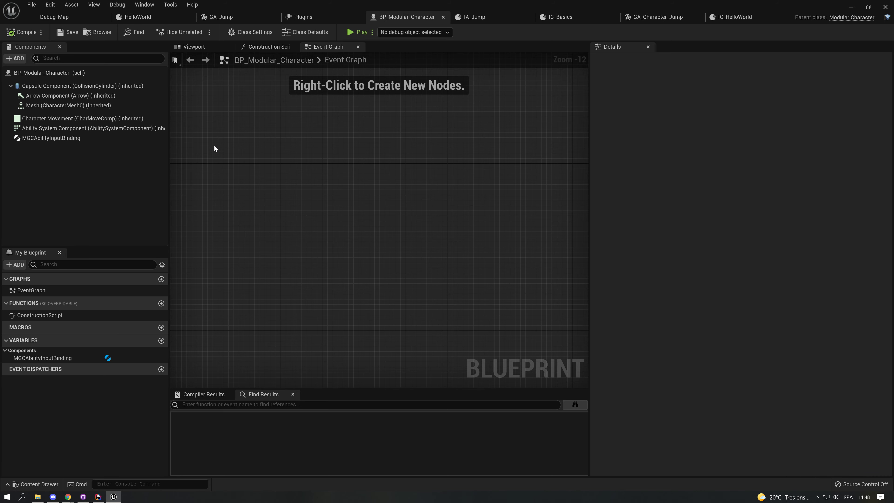
click(76, 23)
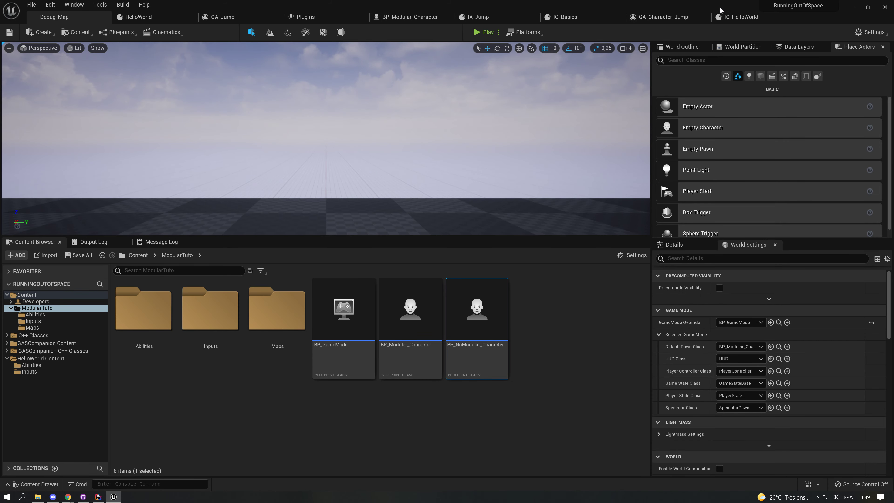
Step: Set the input action of the granted GA_Jump ability to IA_GF_Jump in the HelloWorld feature data
click(138, 17)
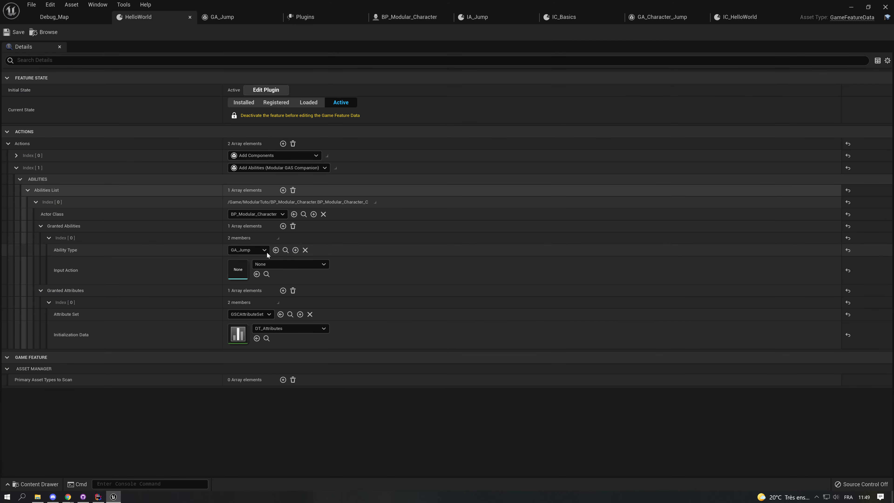
click(285, 263)
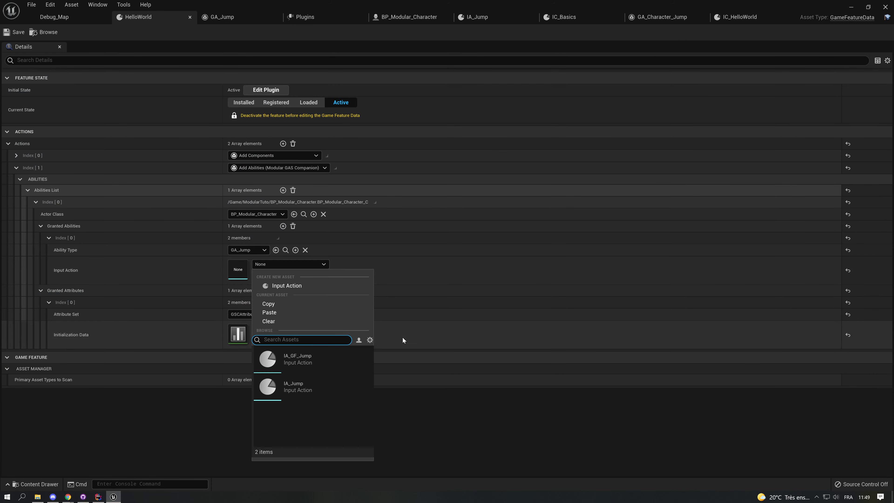
click(319, 365)
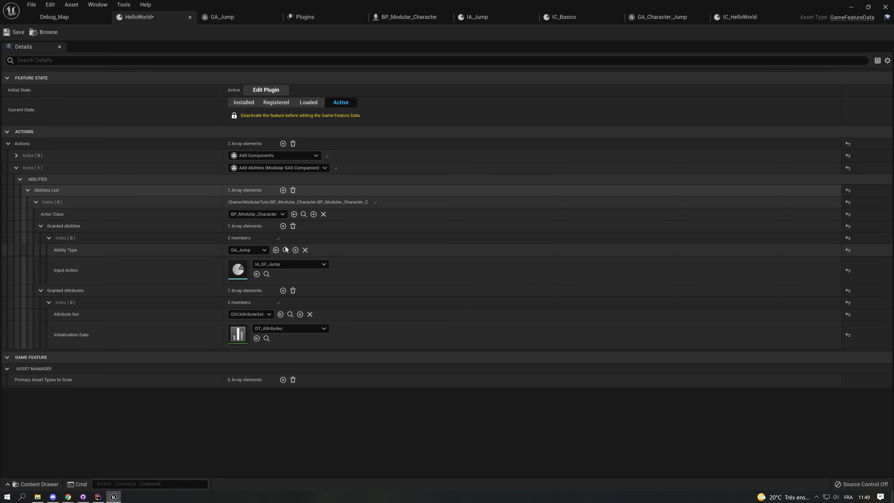
Step: Switch the HelloWorld feature state to Registered and run showdebug abilitysystem in the standalone play preview
click(277, 103)
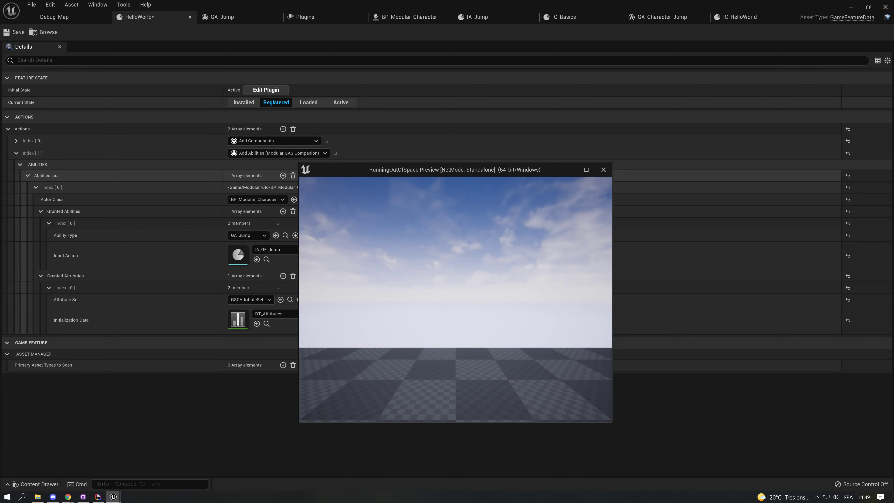
key(grave)
key(Up)
key(Up)
key(Return)
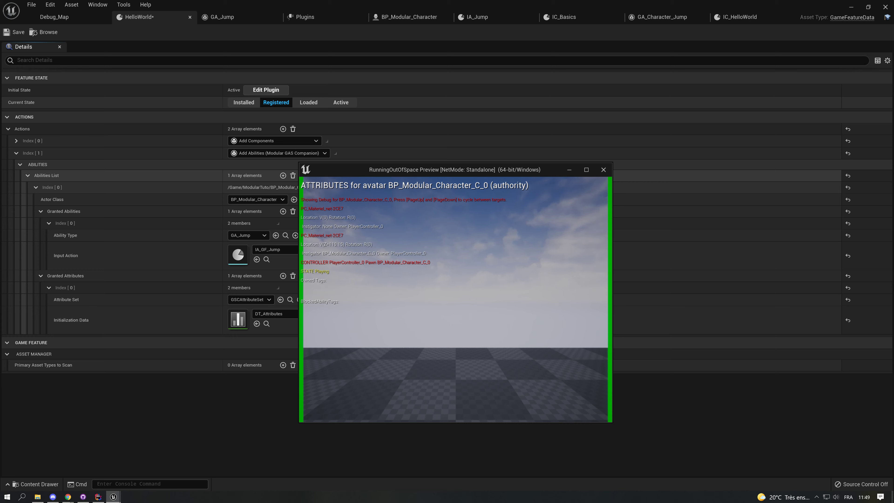
Step: Clear the recalled showdebug abilitysystem command from the preview's console line and move the preview window clear of the feature settings
key(grave)
key(Up)
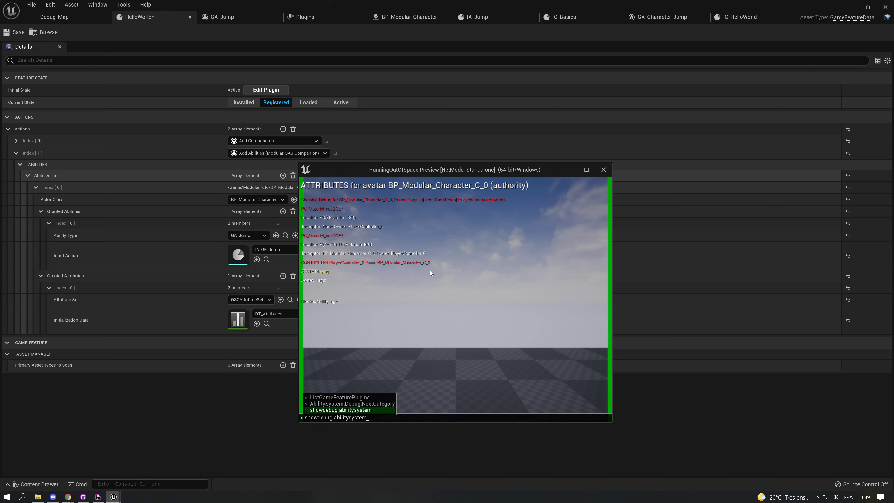
key(BackSpace)
key(BackSpace)
key(BackSpace)
key(BackSpace)
key(BackSpace)
key(BackSpace)
key(BackSpace)
key(BackSpace)
key(BackSpace)
key(BackSpace)
key(BackSpace)
key(BackSpace)
key(BackSpace)
key(BackSpace)
key(BackSpace)
key(BackSpace)
key(BackSpace)
key(BackSpace)
key(BackSpace)
key(BackSpace)
key(BackSpace)
key(BackSpace)
key(BackSpace)
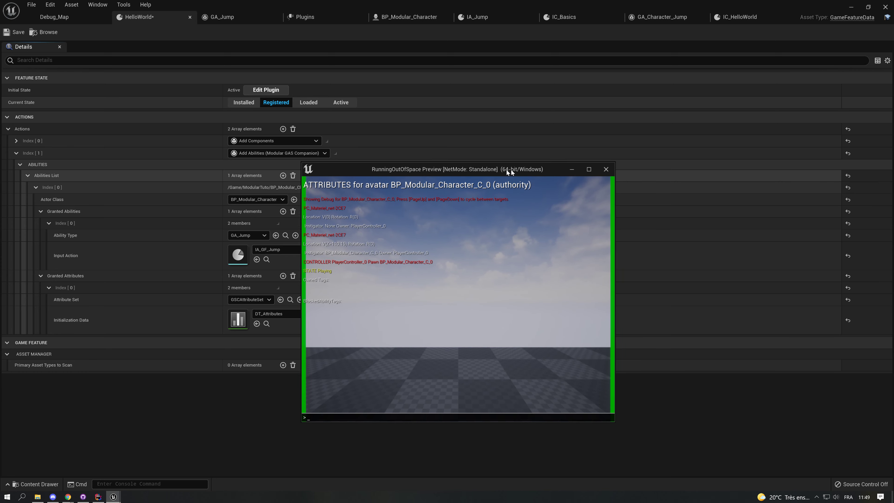
drag(510, 170, 677, 122)
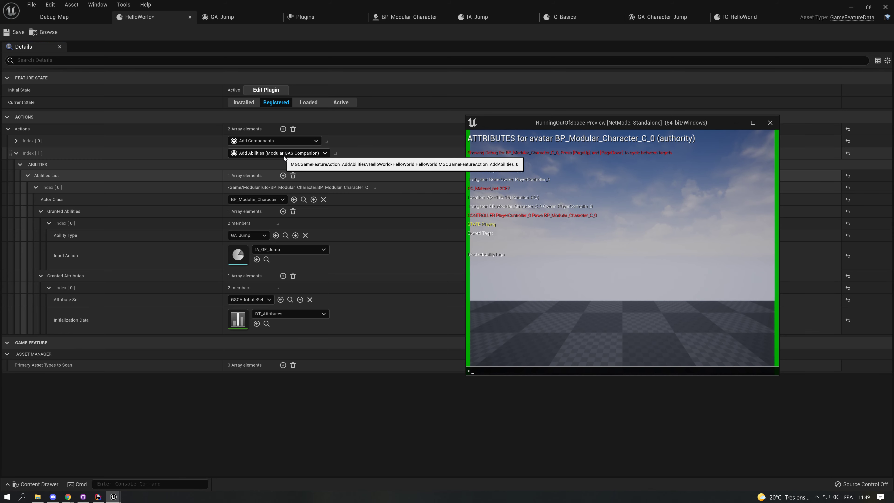
Step: Activate the HelloWorld feature and run AbilitySystem.Debug.NextCategory in the preview's console to bring up the abilities debug category
click(340, 102)
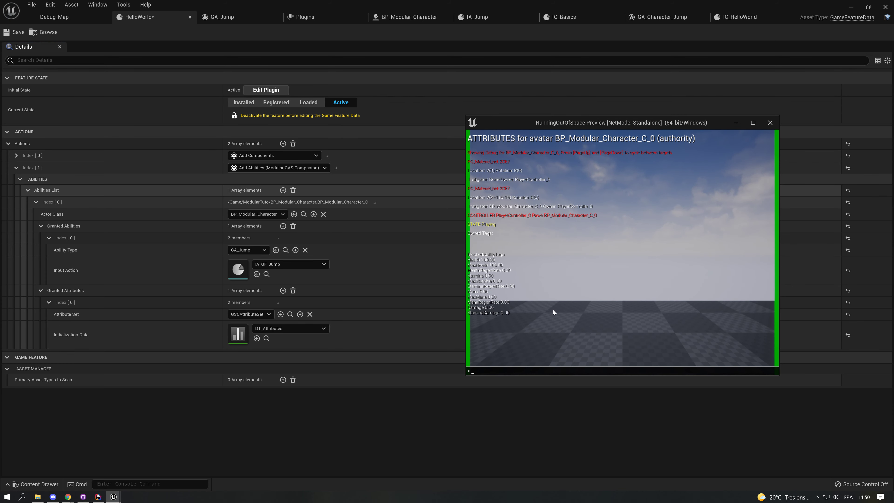
key(grave)
key(grave)
key(grave)
key(Up)
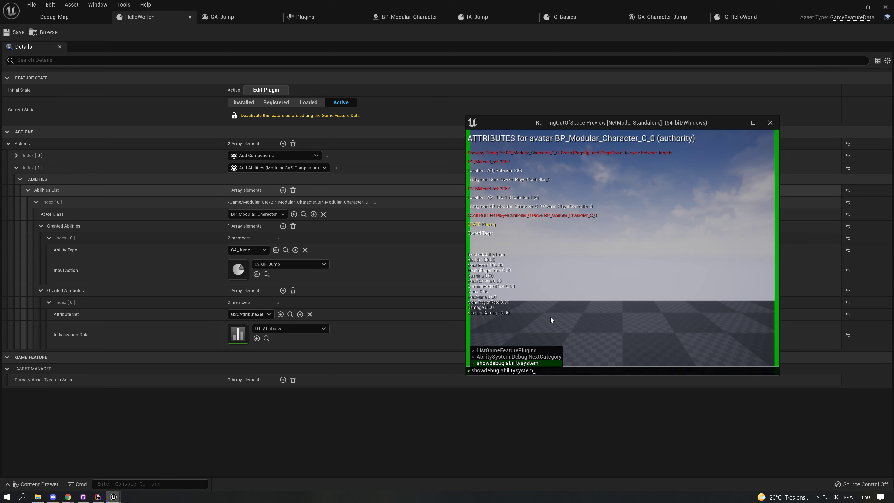
key(Up)
key(Return)
key(grave)
key(Up)
key(Return)
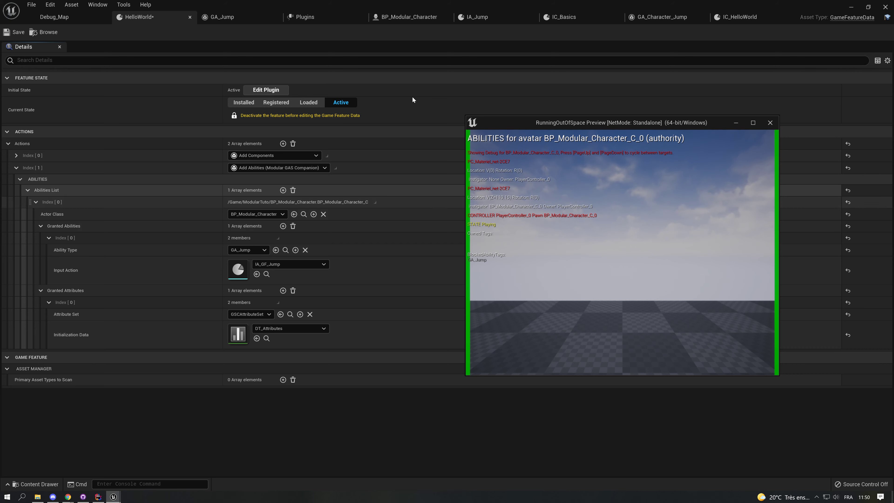
Step: Switch the HelloWorld feature to Registered and back to Active, checking the preview's ability list, and reposition the preview window
click(283, 102)
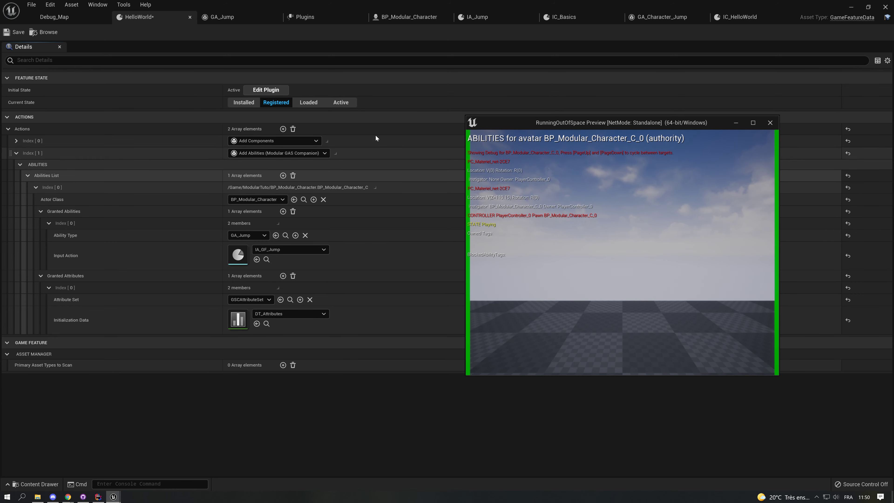
click(332, 105)
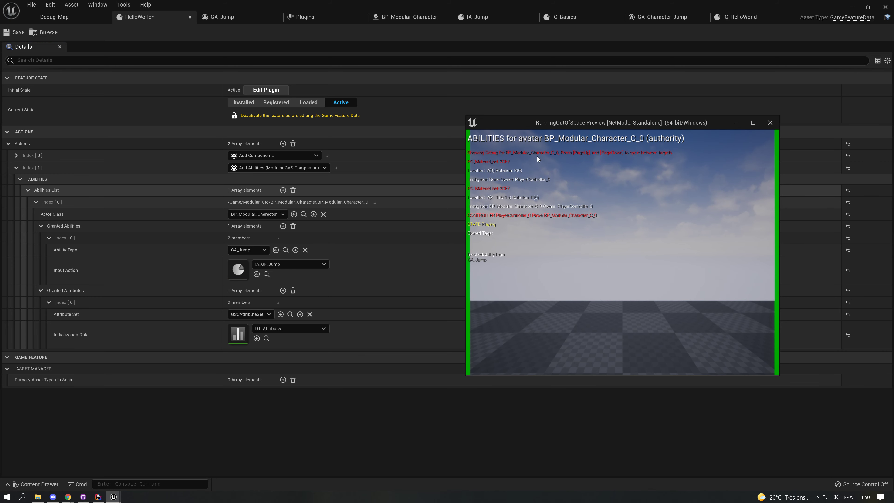
drag(586, 125, 512, 106)
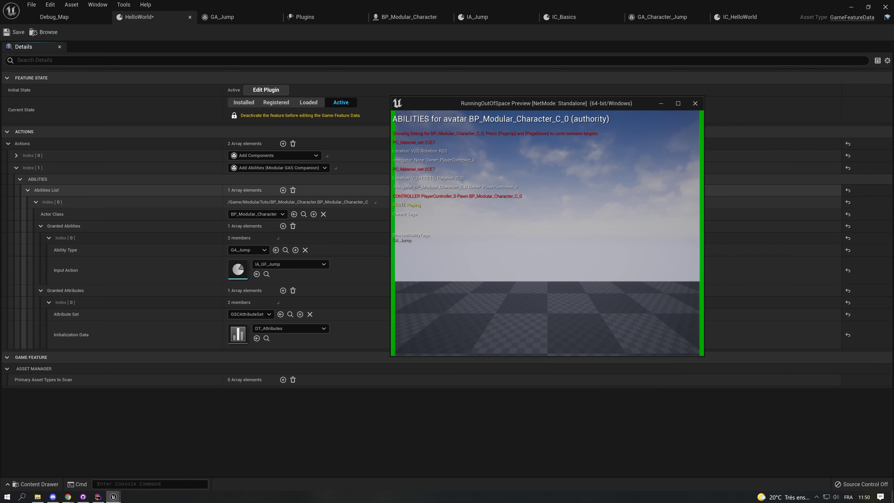
Step: Look at the GA_Jump ability graph, stop the play preview, and return to the HelloWorld feature data
click(261, 18)
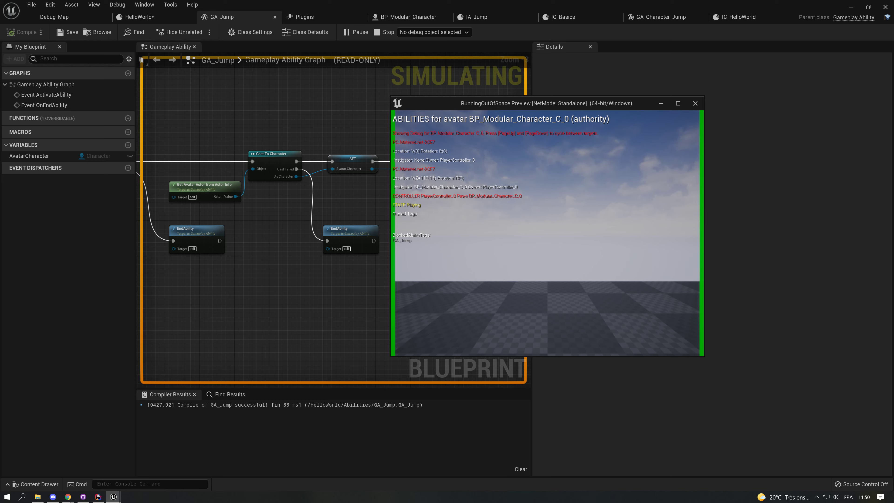
key(Escape)
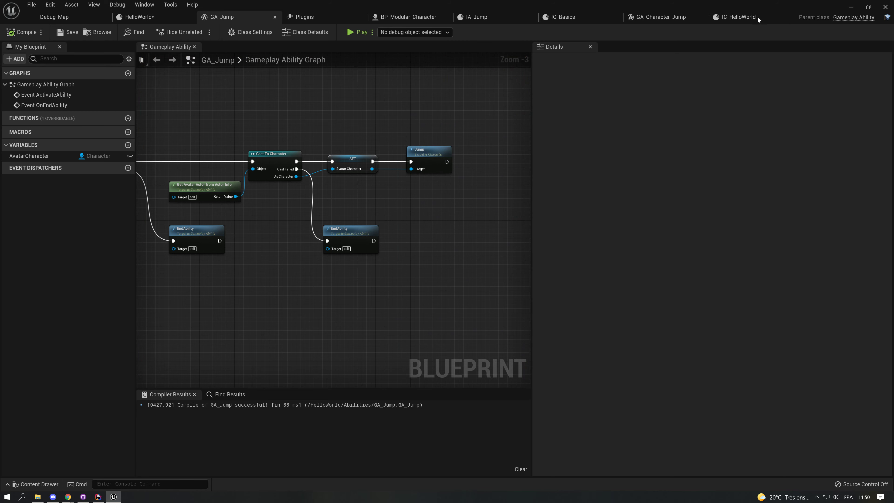
click(161, 17)
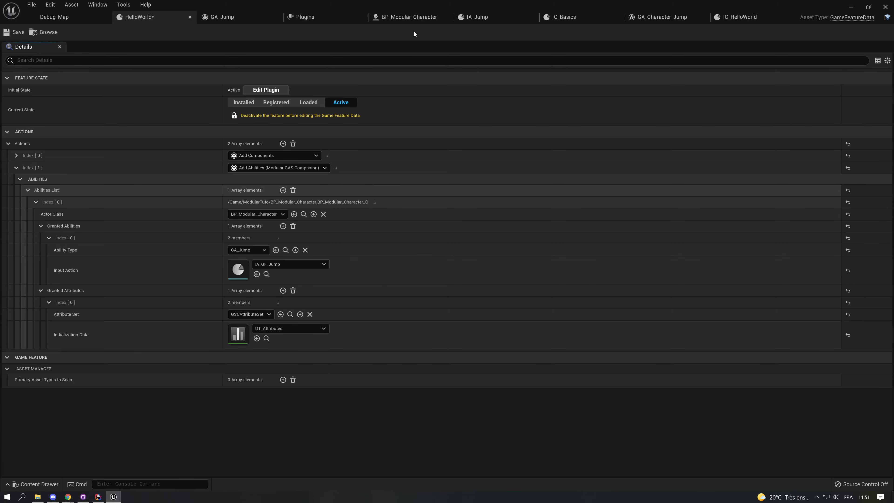
Step: Add an EnhancedInputAction IA_Jump event to BP_Modular_Character's event graph and expand its execution outputs
click(408, 18)
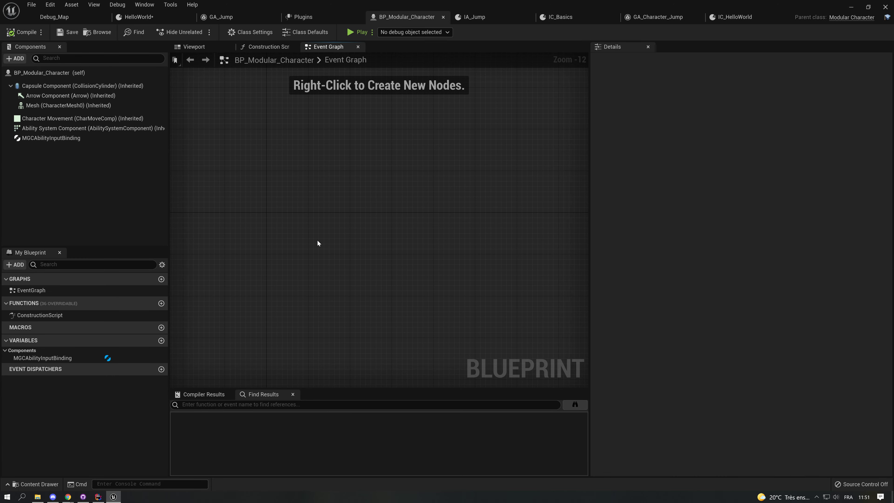
right_click(266, 219)
text(ie)
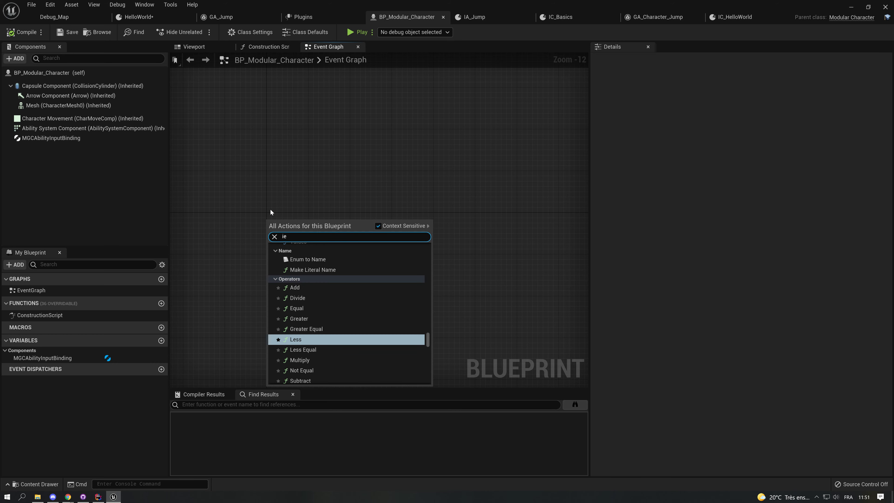
key(BackSpace)
text(a)
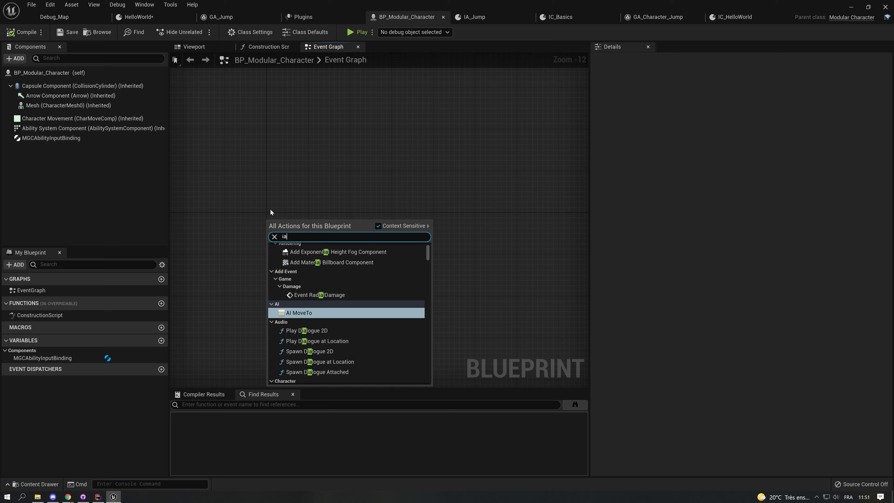
text(_jump)
key(Return)
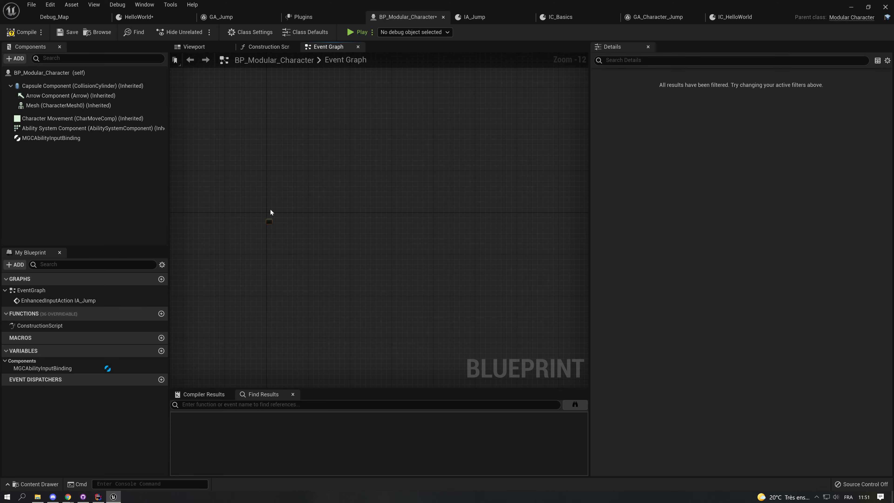
scroll(271, 211, up, 5)
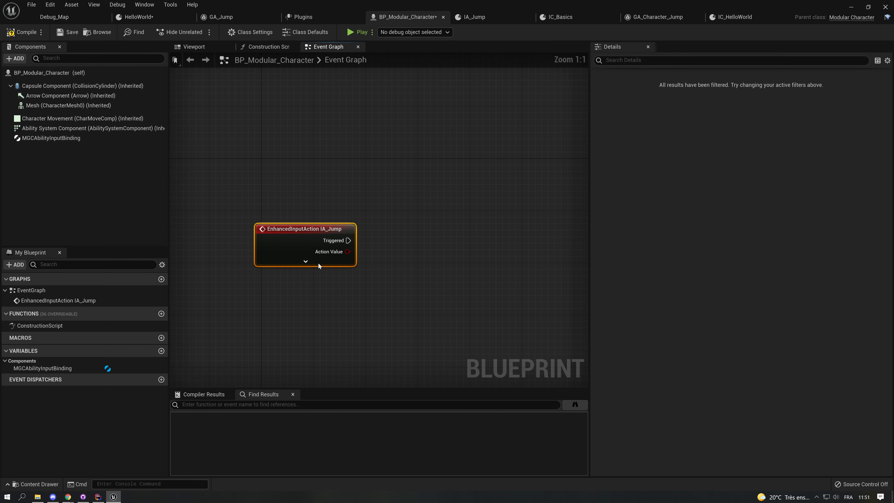
click(306, 261)
drag(349, 240, 409, 235)
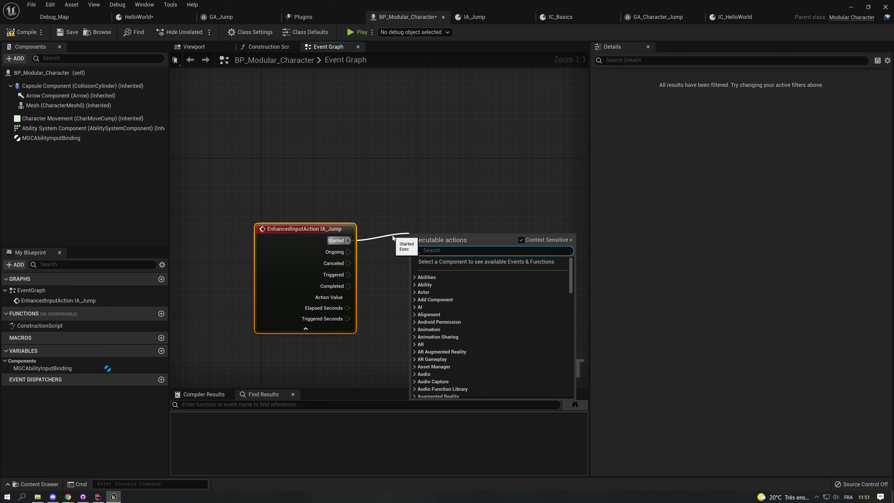
click(393, 238)
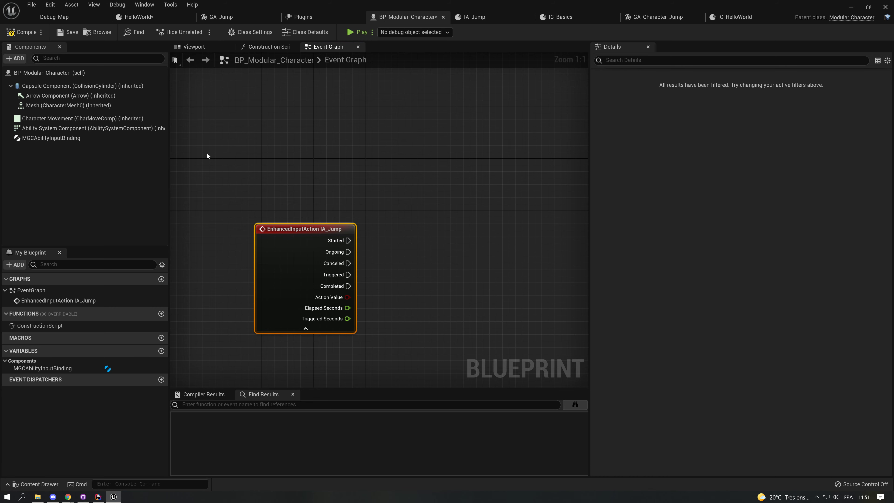
Step: Place an MGCAbilityInputBinding reference in the event graph and search its available actions for "try acti"
drag(51, 138, 377, 280)
drag(439, 284, 490, 242)
text(try)
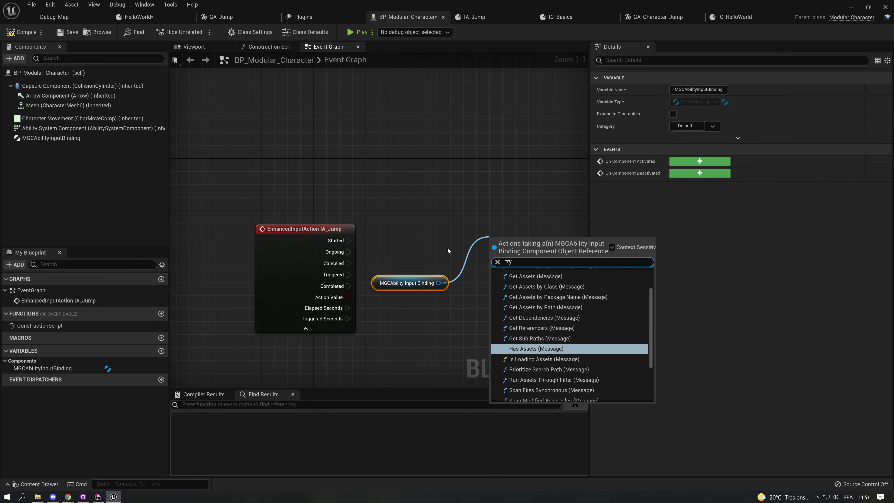
text( acti)
click(447, 247)
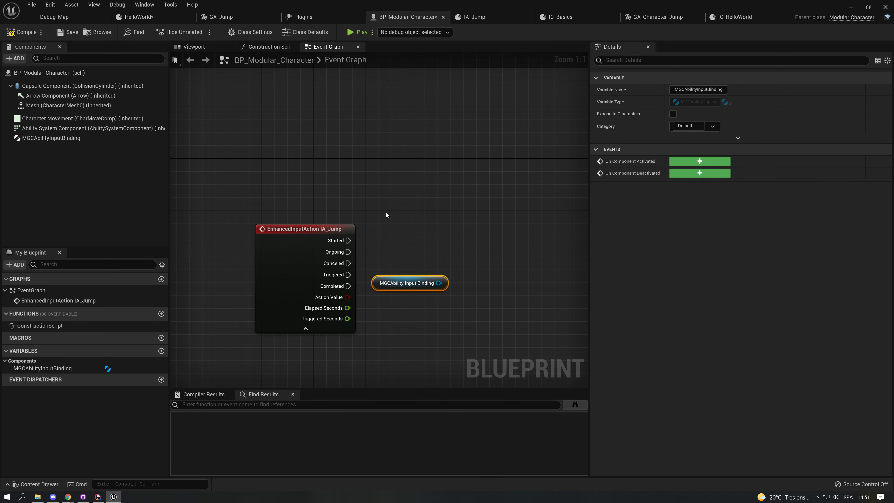
Step: Replace the MGCAbilityInputBinding reference with an Ability System Component reference feeding a Try Activate Ability by Class node
drag(71, 128, 410, 246)
drag(411, 296, 409, 282)
key(Delete)
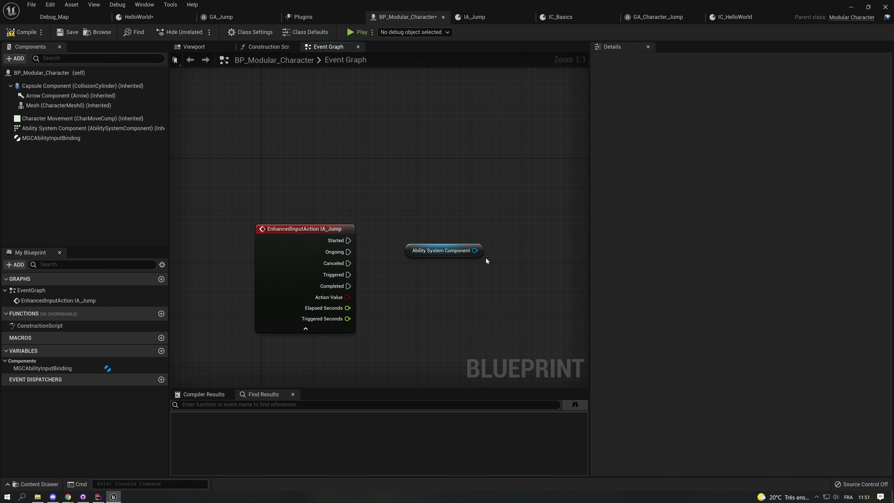
drag(475, 250, 510, 245)
text(try act)
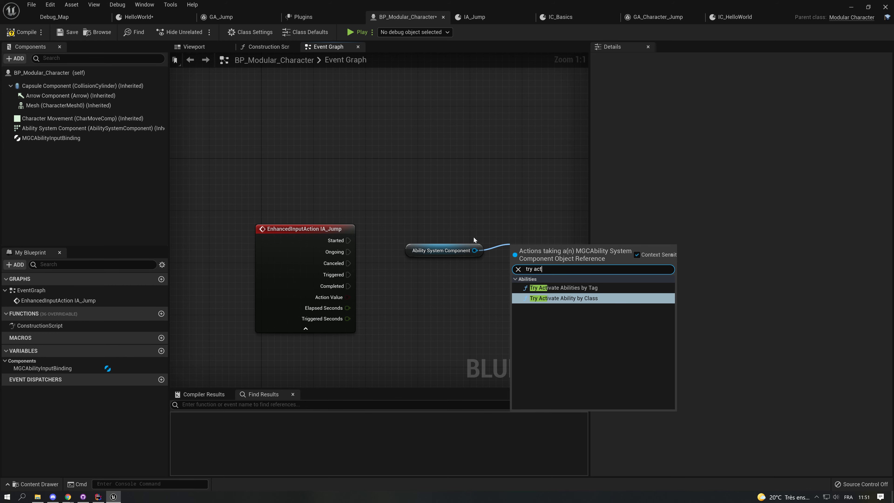
key(Return)
right_drag(484, 321, 357, 241)
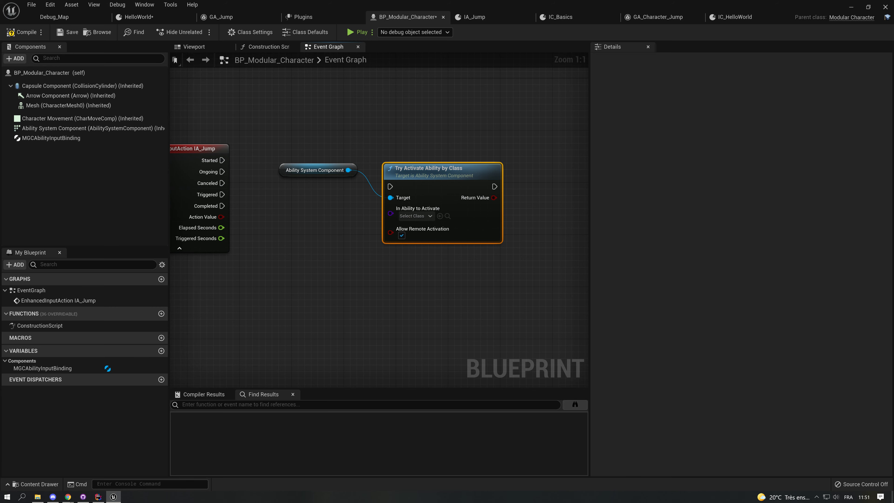
right_drag(331, 243, 402, 235)
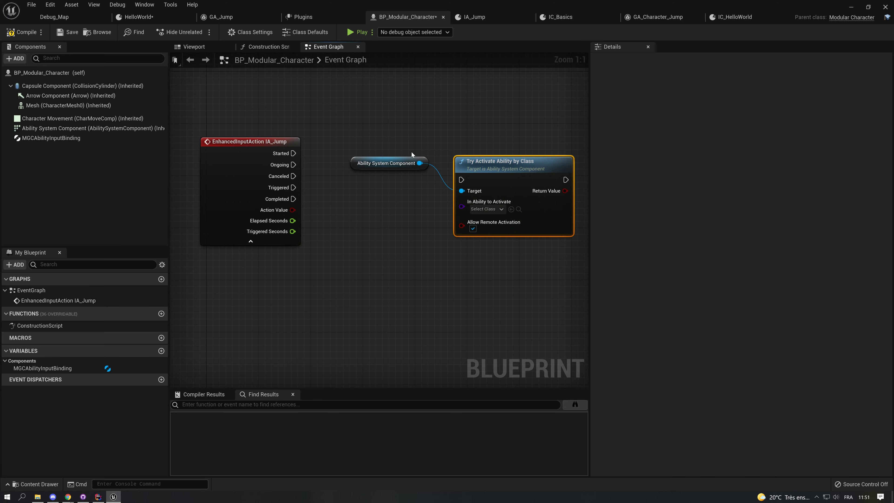
Step: Check the Ability System Component's ability settings, glance at the HelloWorld feature data, and return to BP_Modular_Character
drag(533, 282, 246, 132)
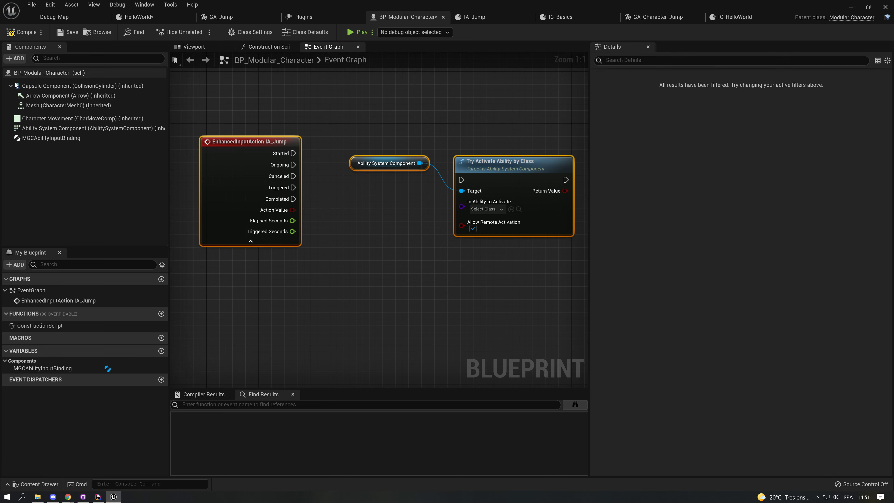
click(80, 128)
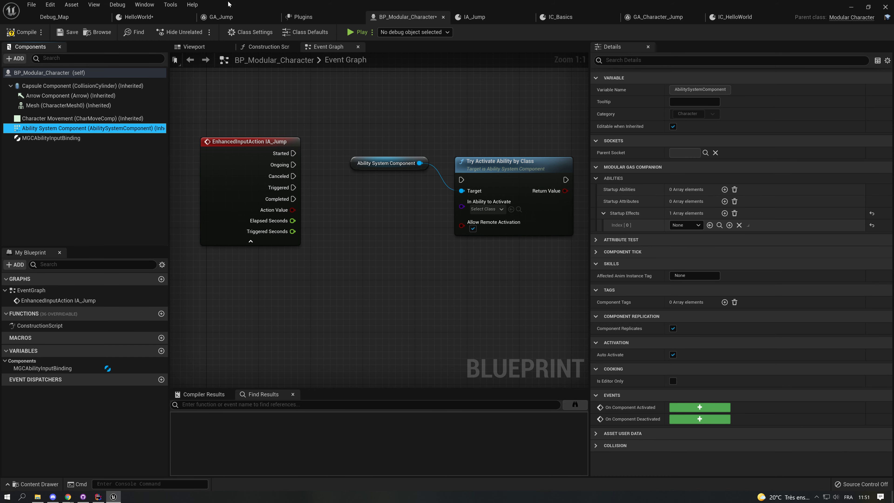
click(158, 17)
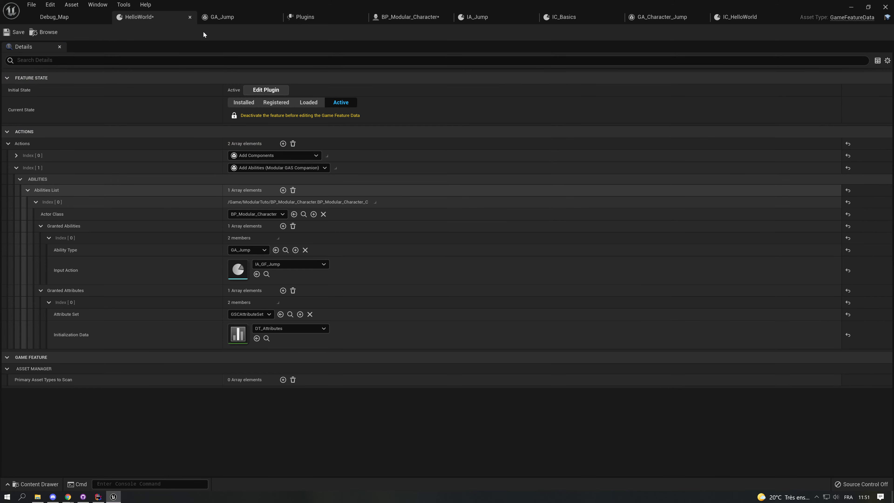
click(67, 17)
click(408, 18)
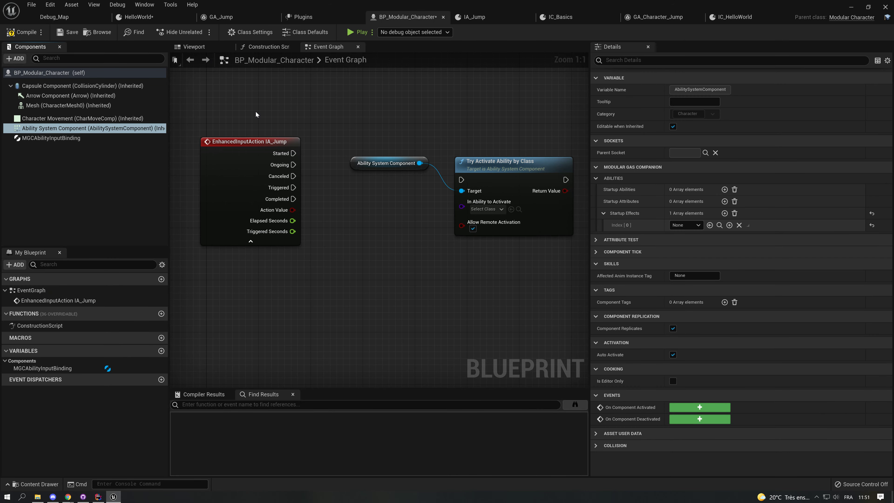
Step: Delete all nodes from BP_Modular_Character's event graph and compile the Blueprint
key(ctrl+a)
key(Delete)
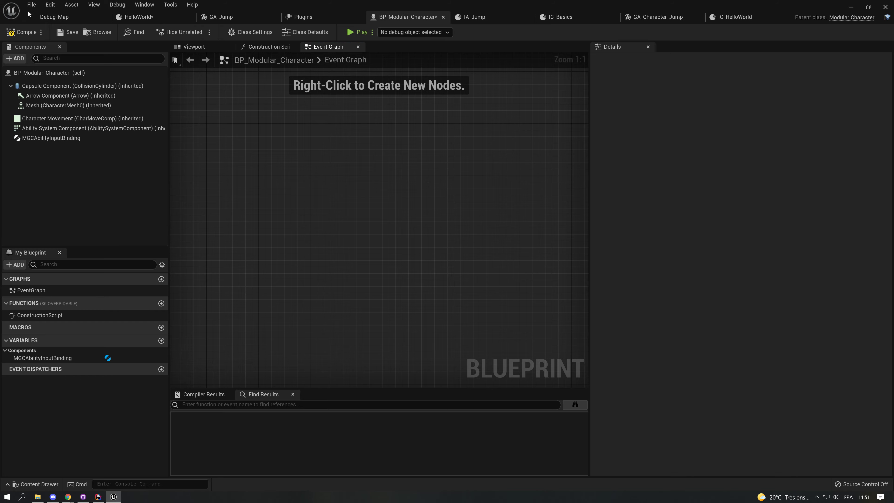
click(14, 33)
Step: Switch the HelloWorld feature state to Registered and save the feature data
click(138, 16)
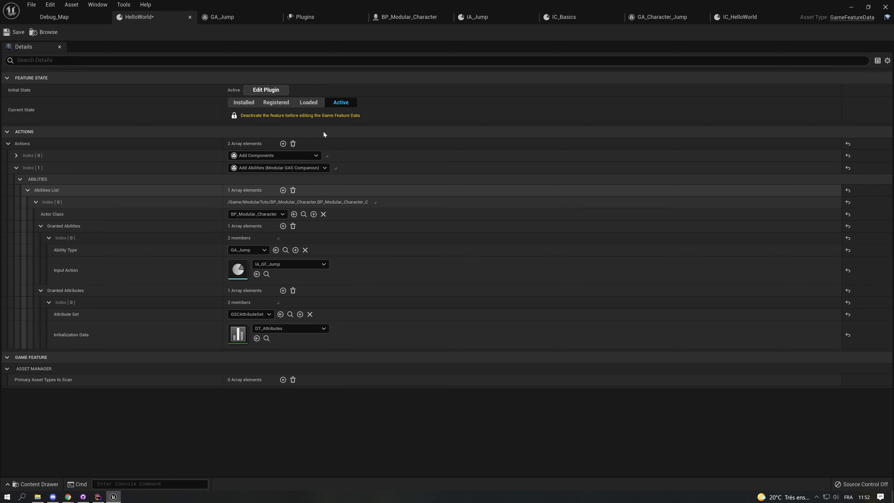
click(275, 102)
click(21, 34)
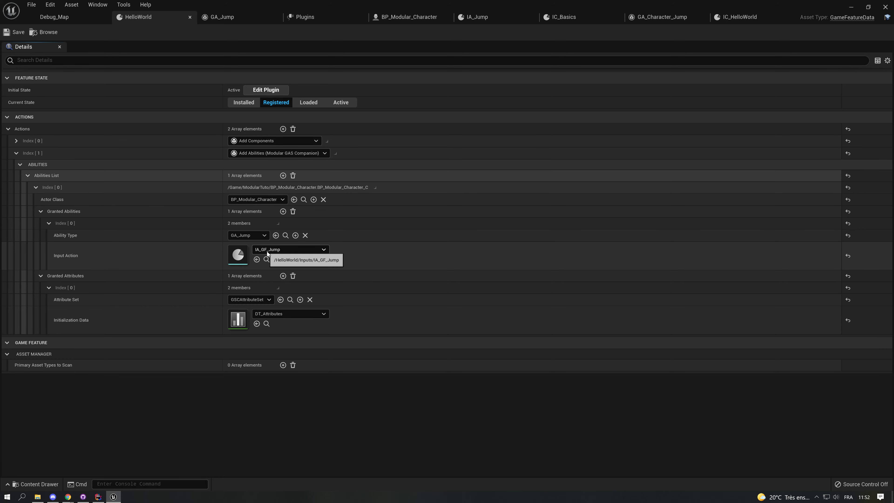
Step: Check the IC_HelloWorld input mapping context in the HelloWorld Content Inputs folder
click(57, 19)
click(210, 317)
click(45, 372)
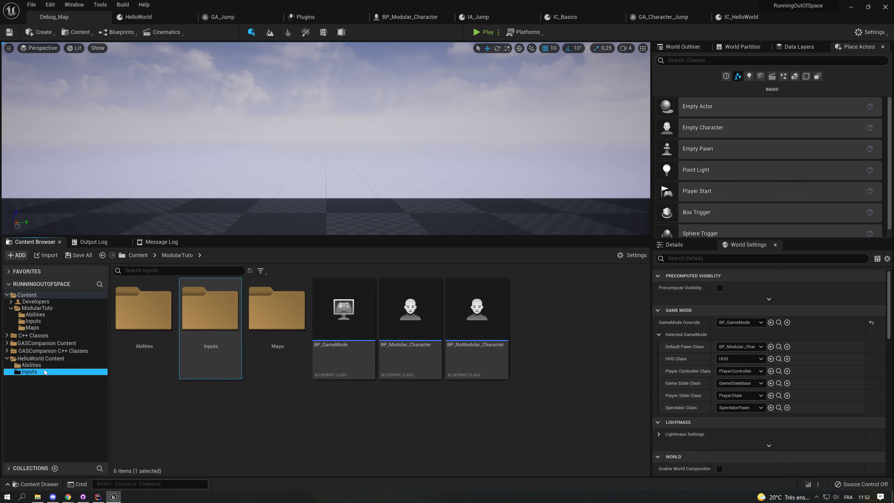
click(211, 334)
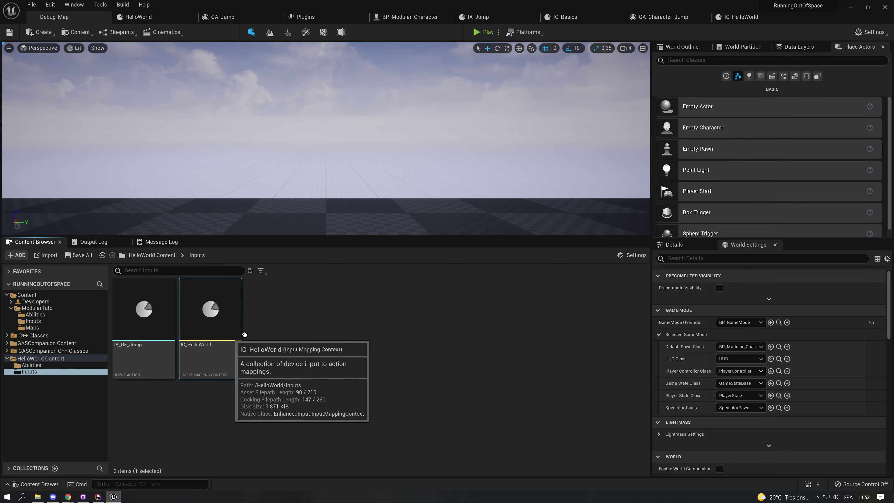
Step: Add a third action of type Add Input Mapping (Modular GAS Companion) to the HelloWorld feature data and expand its input settings
click(148, 17)
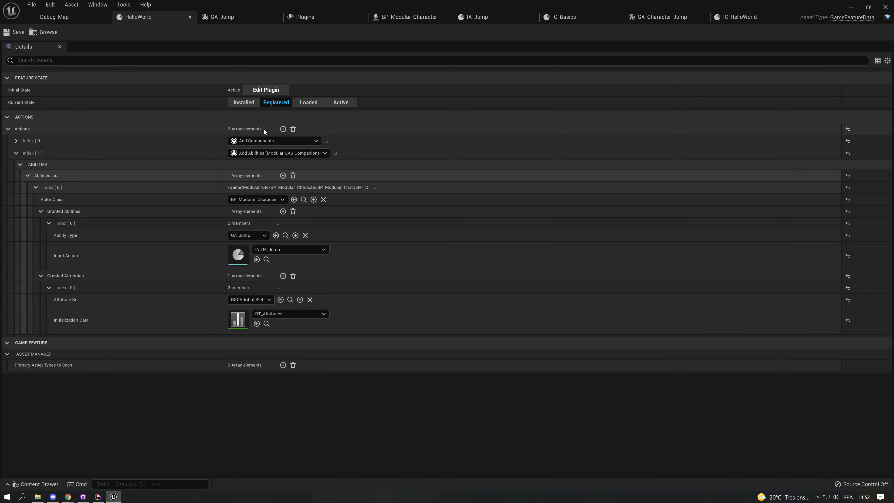
click(283, 129)
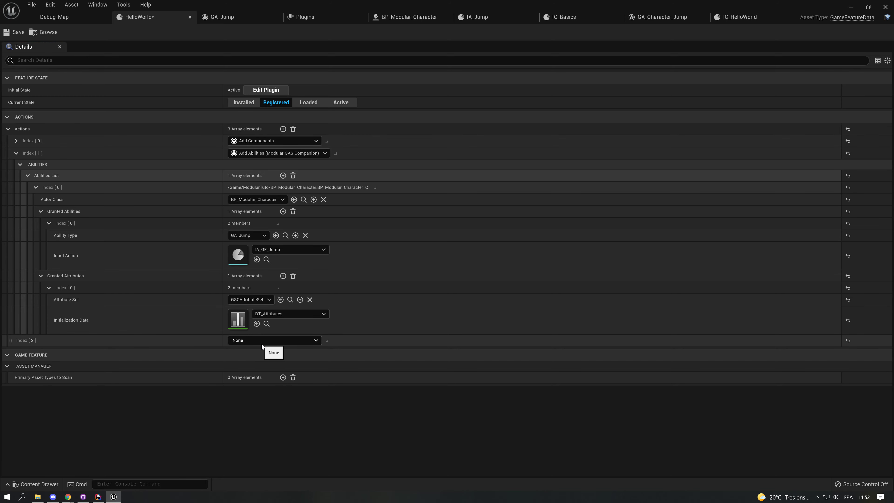
click(262, 340)
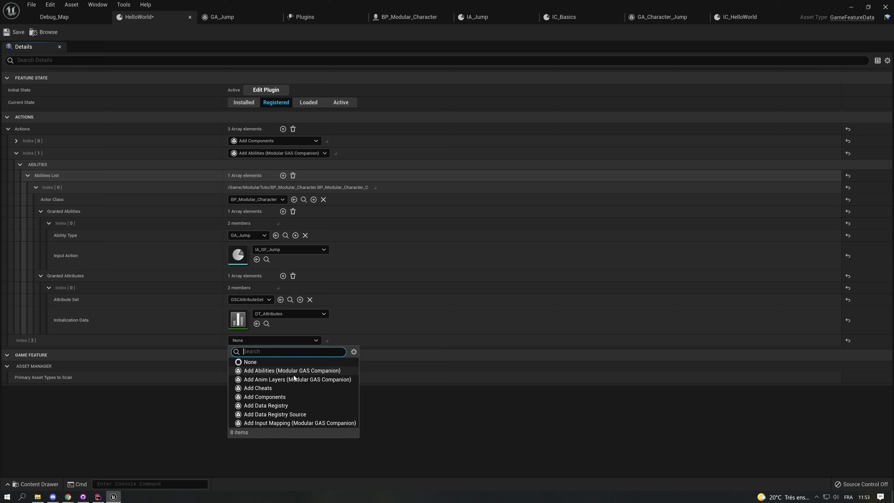
click(294, 424)
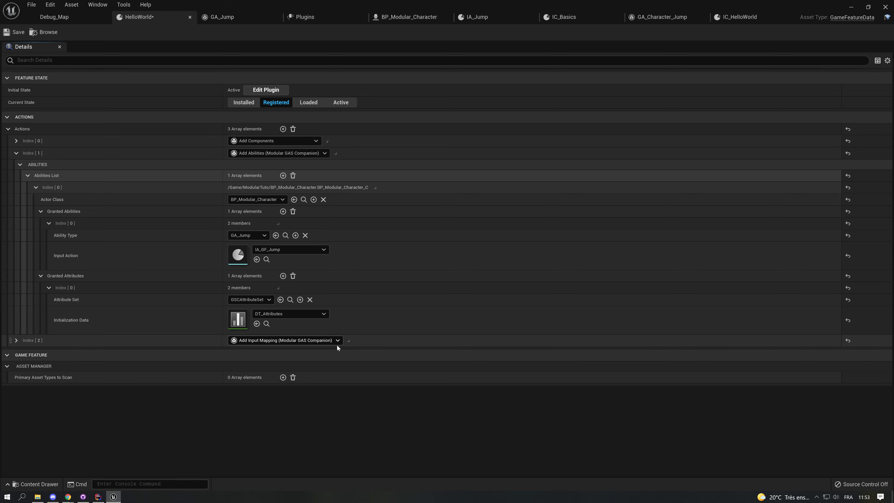
click(84, 352)
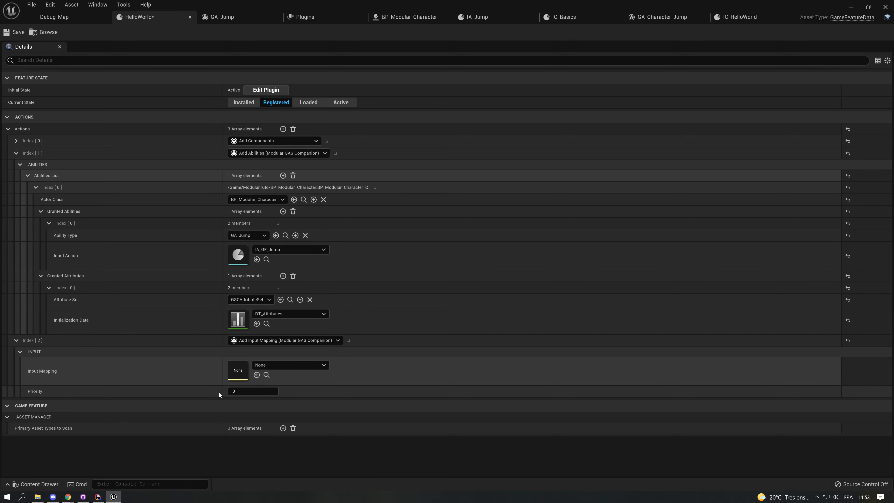
Step: Set the new action's input mapping to IC_HelloWorld with priority 1 and save the feature data
click(309, 365)
click(312, 375)
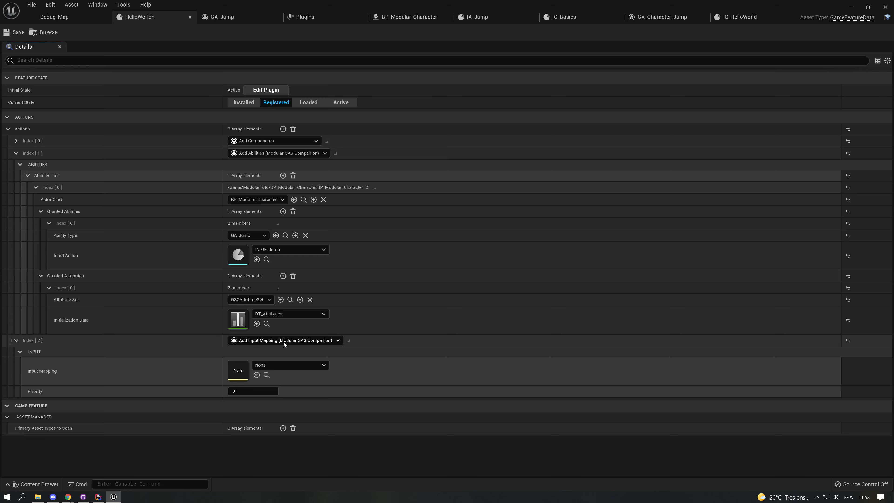
click(288, 366)
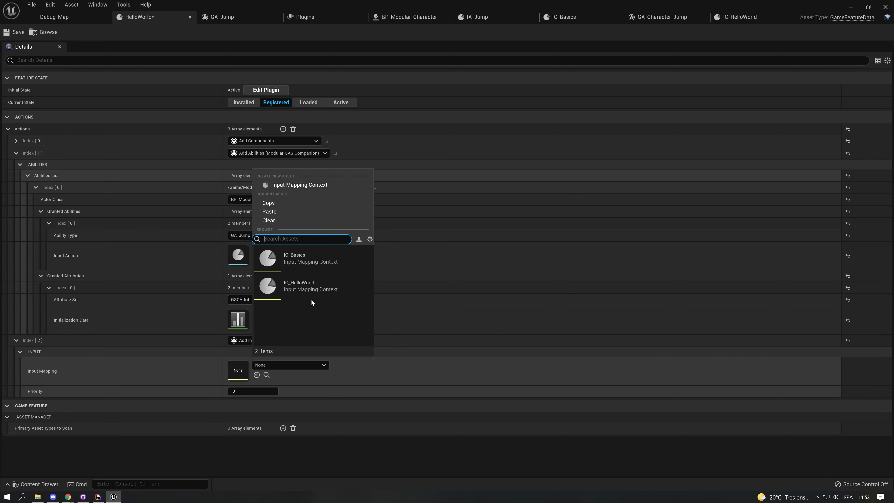
click(304, 292)
text(1)
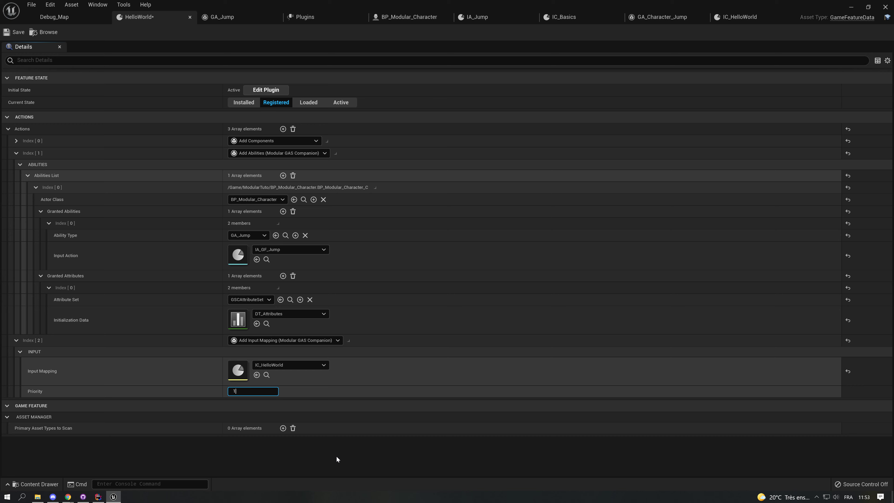
key(ctrl+s)
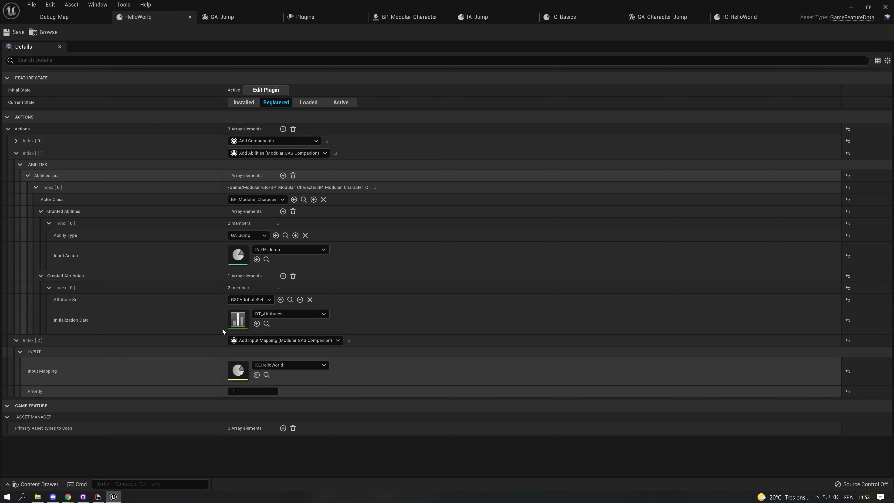